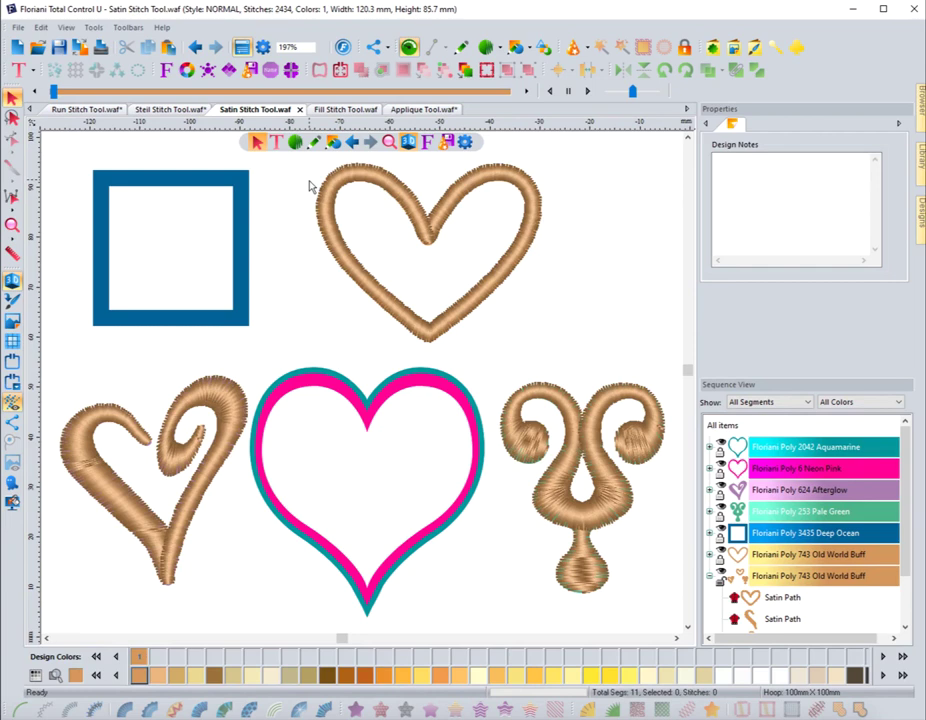
- Select the outlined satin heart, zoom to it, and examine its underlay, jagged edge, gradient, pull/push, quality control, command, connection and transform properties
click(450, 228)
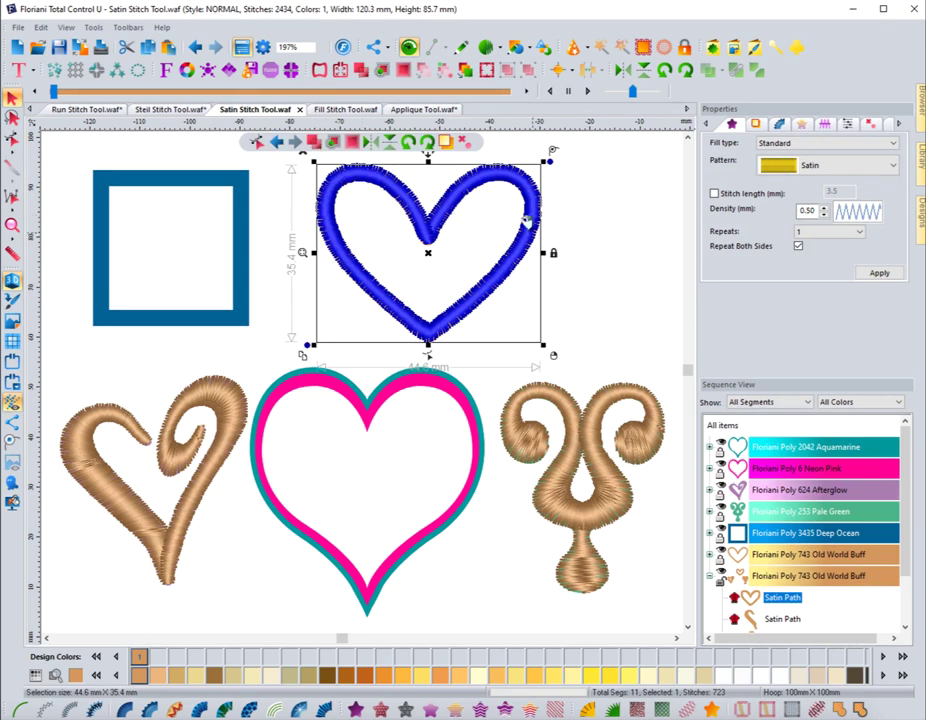
key(ctrl+0)
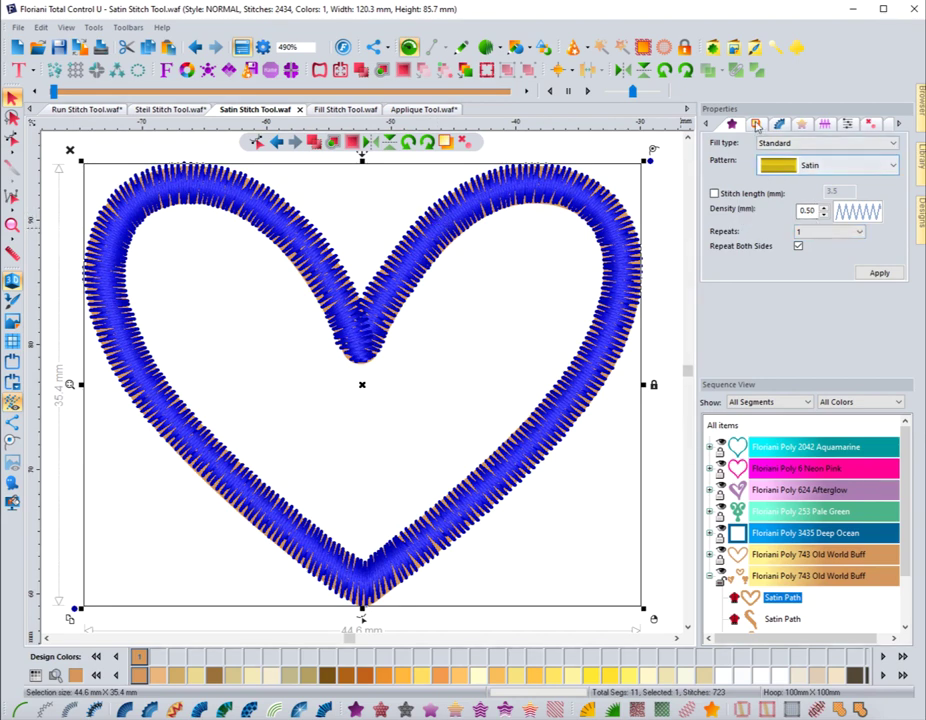
click(755, 124)
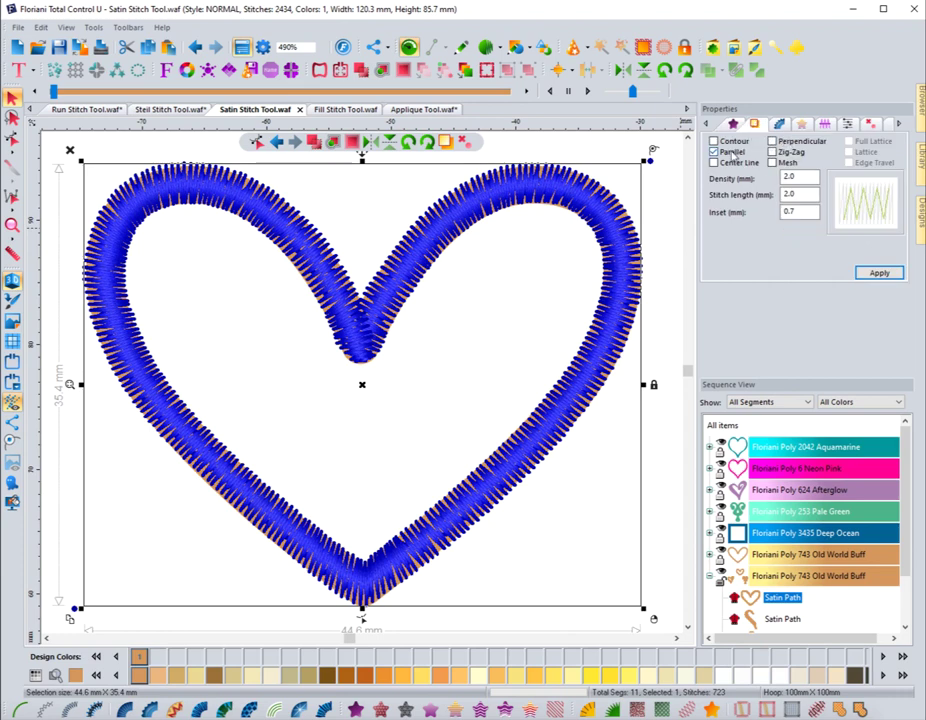
click(779, 124)
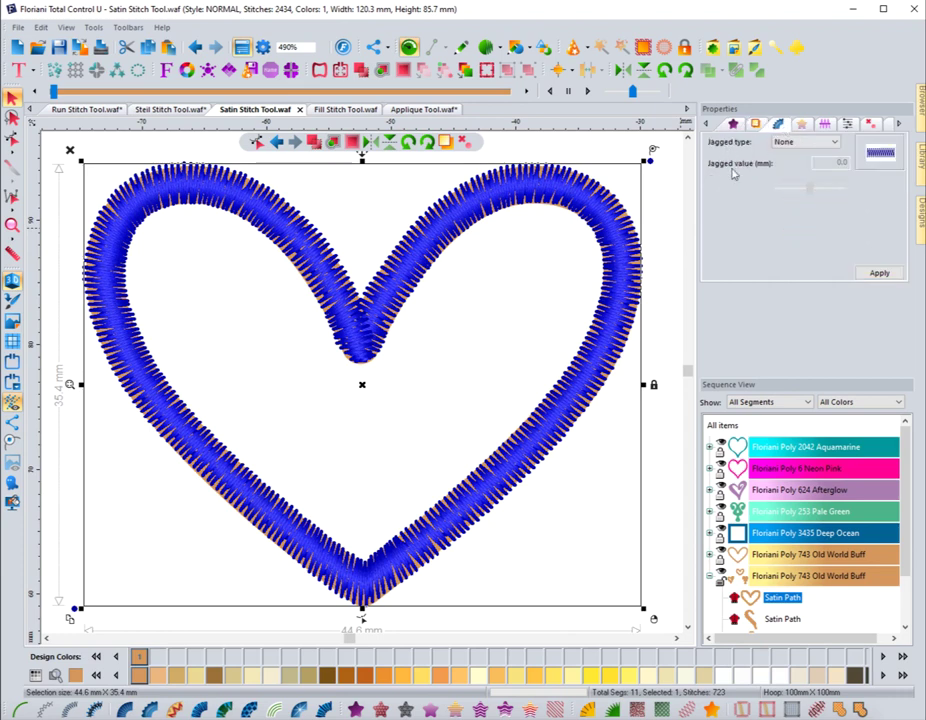
click(801, 126)
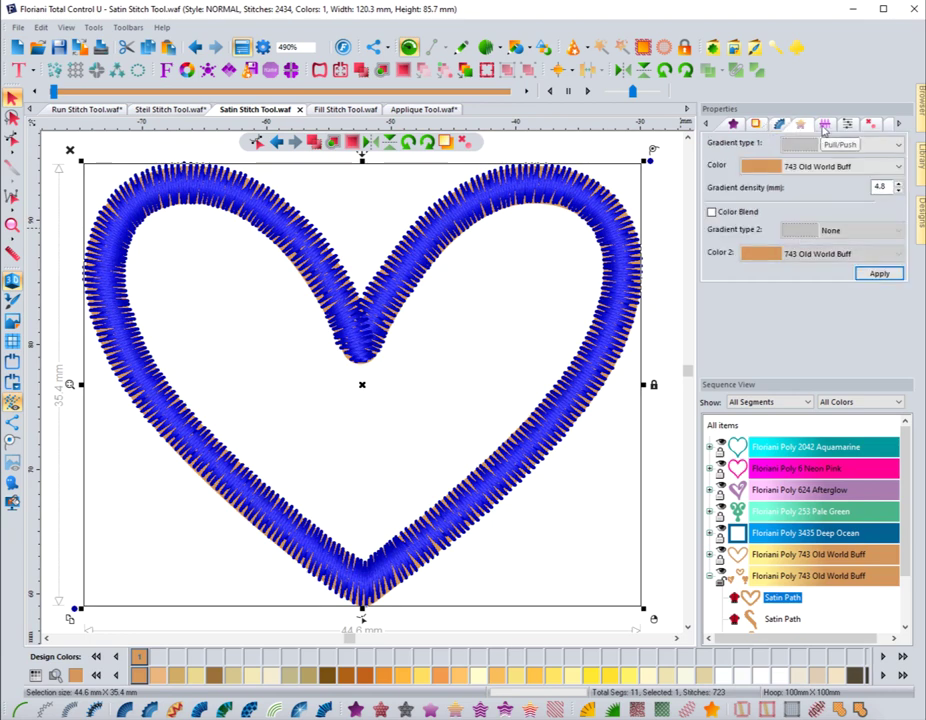
click(823, 125)
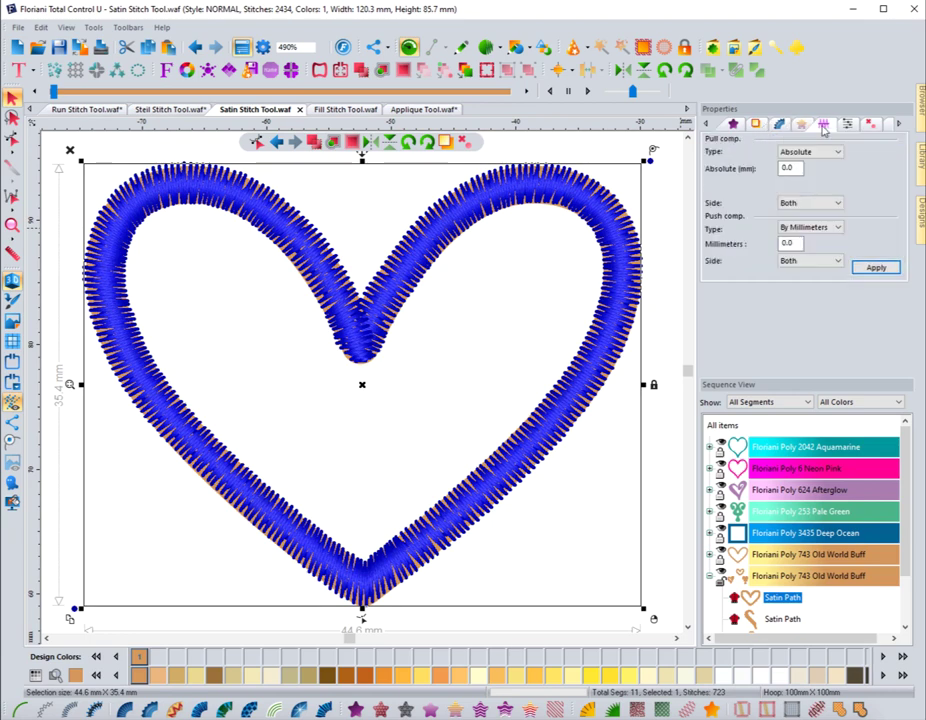
click(847, 126)
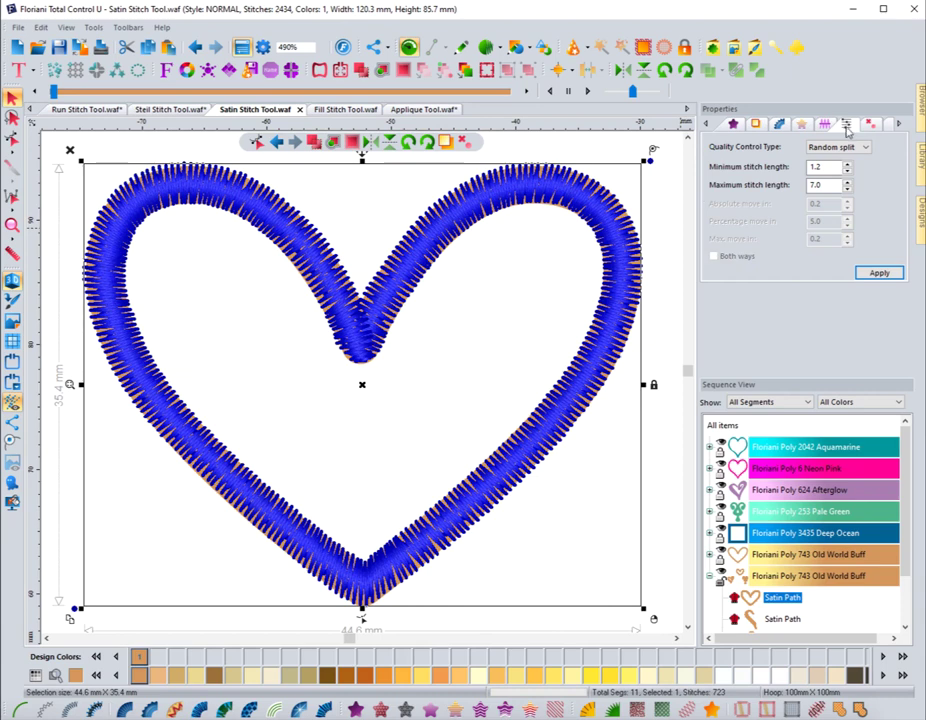
click(867, 126)
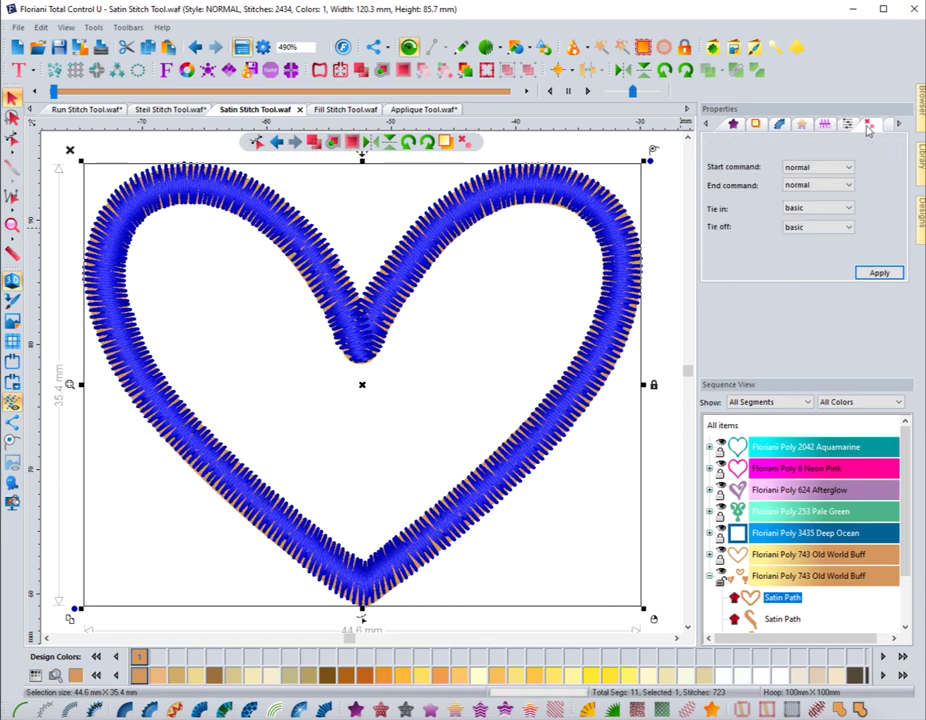
click(898, 123)
click(898, 123)
click(849, 126)
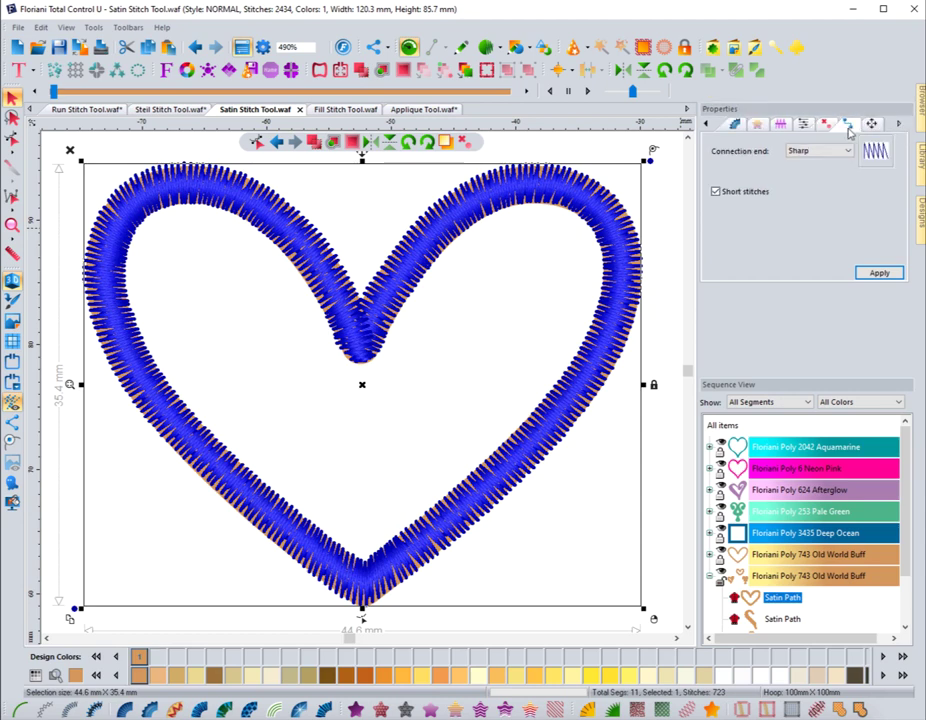
click(871, 124)
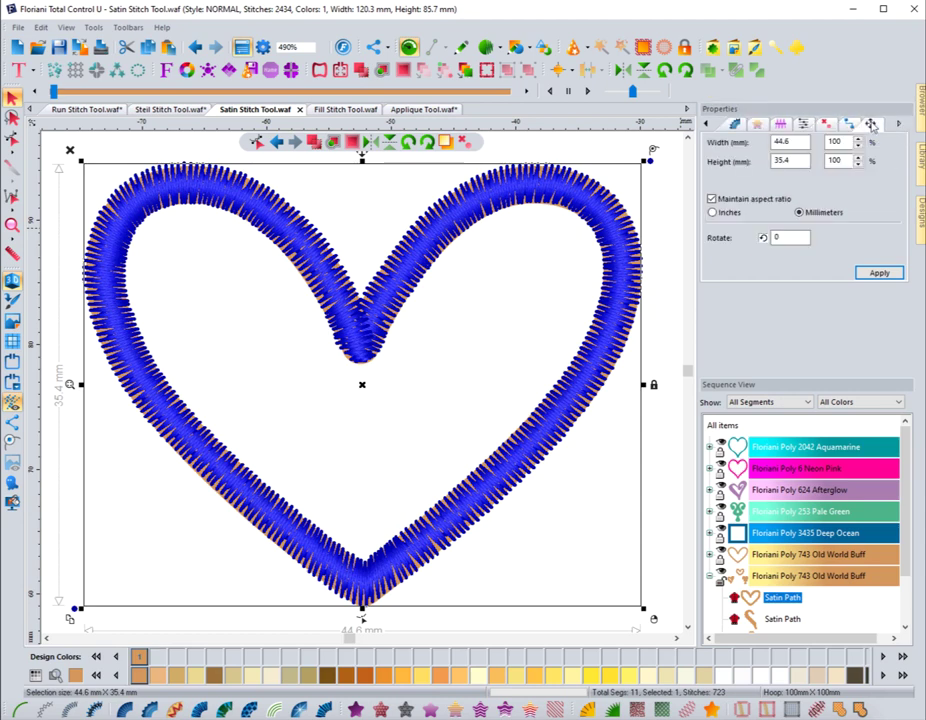
click(706, 123)
click(706, 123)
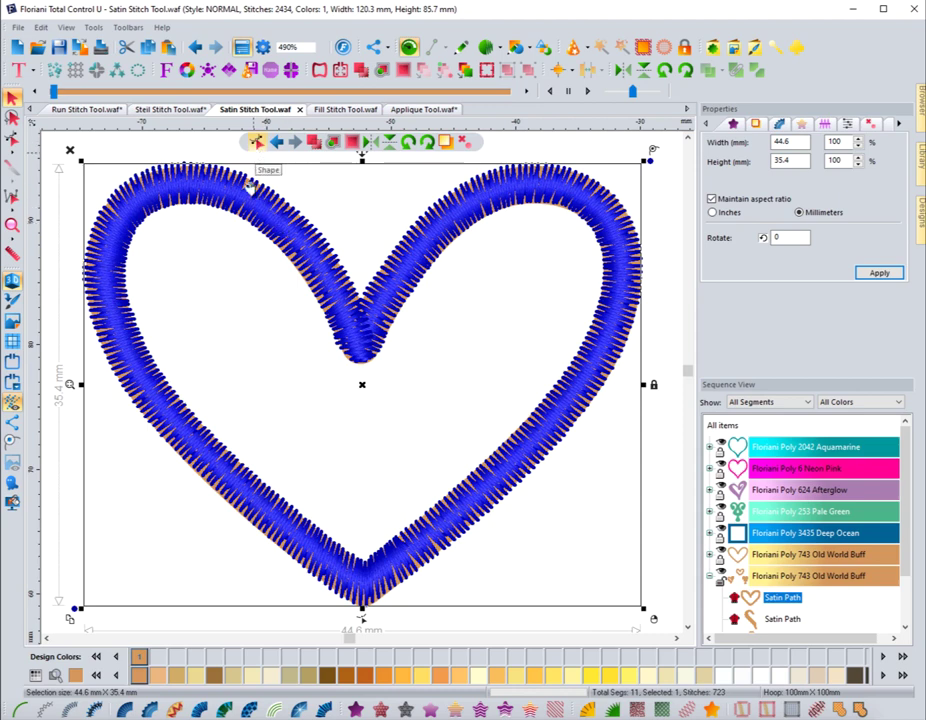
- Try to reshape the heart's right lobe by moving a point on its upper-inner curve outward, and revert the change
click(12, 140)
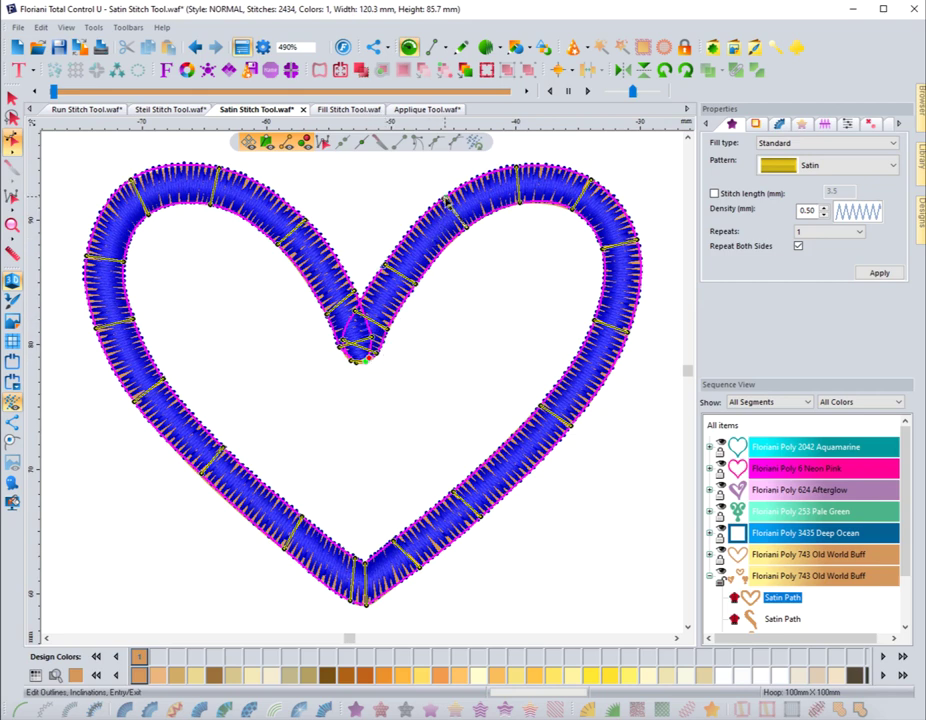
click(436, 190)
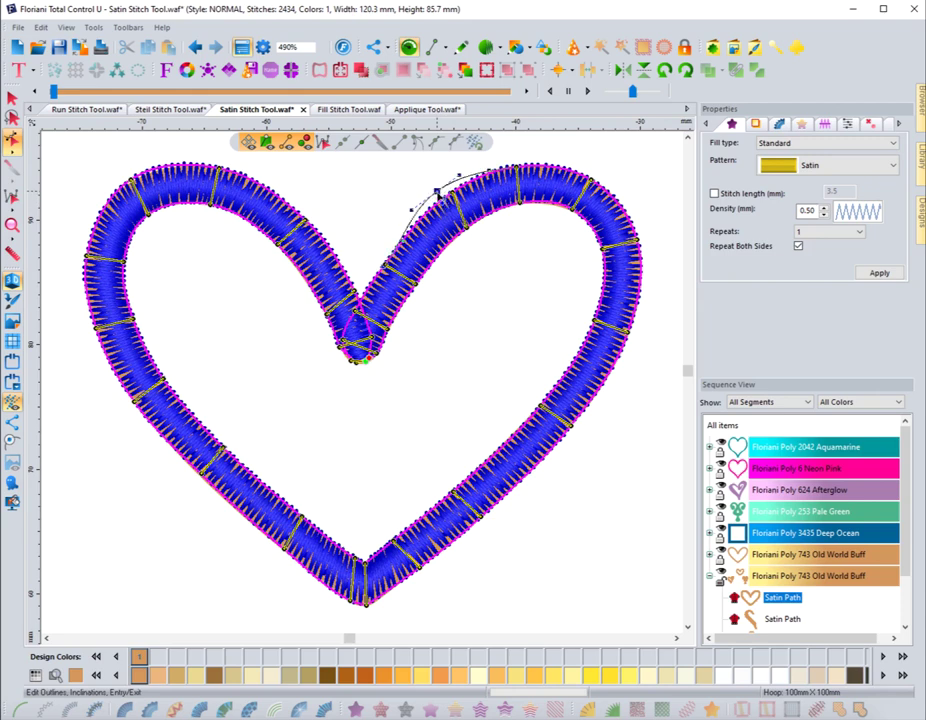
click(435, 141)
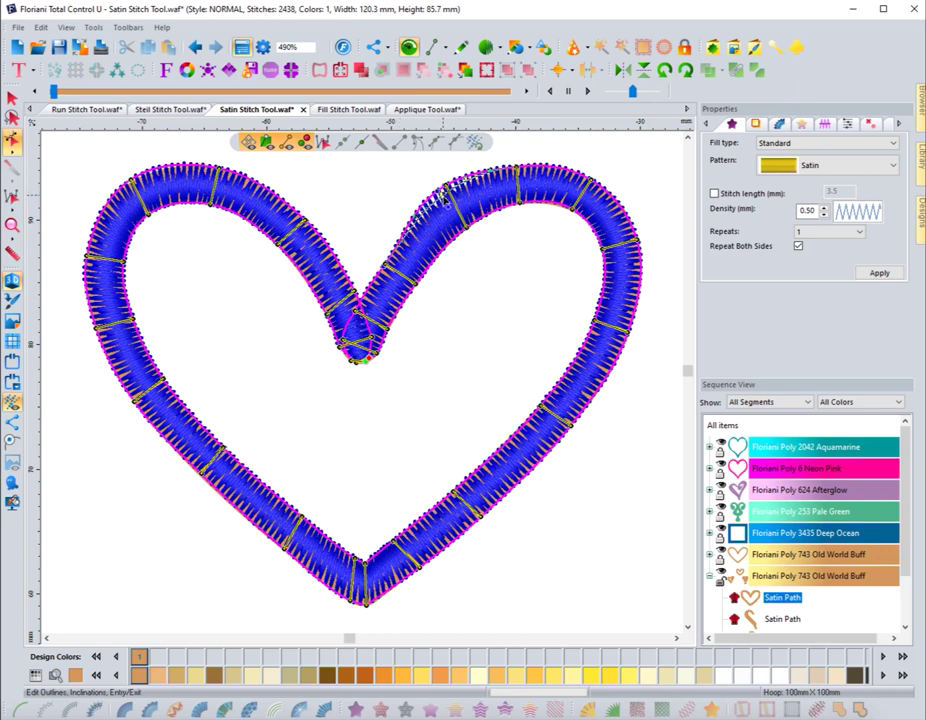
click(371, 202)
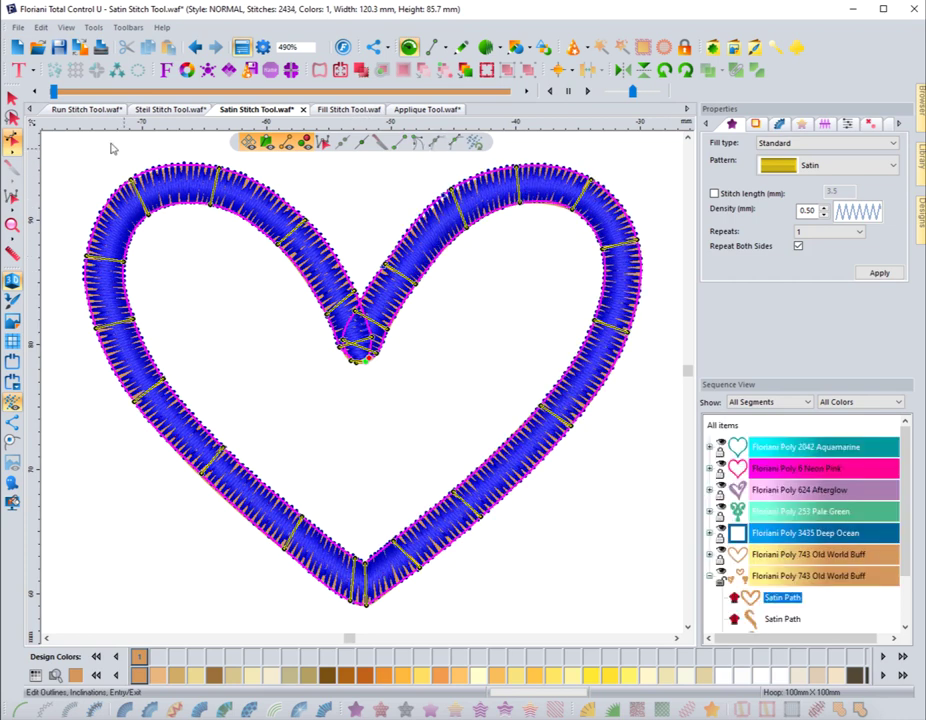
click(12, 97)
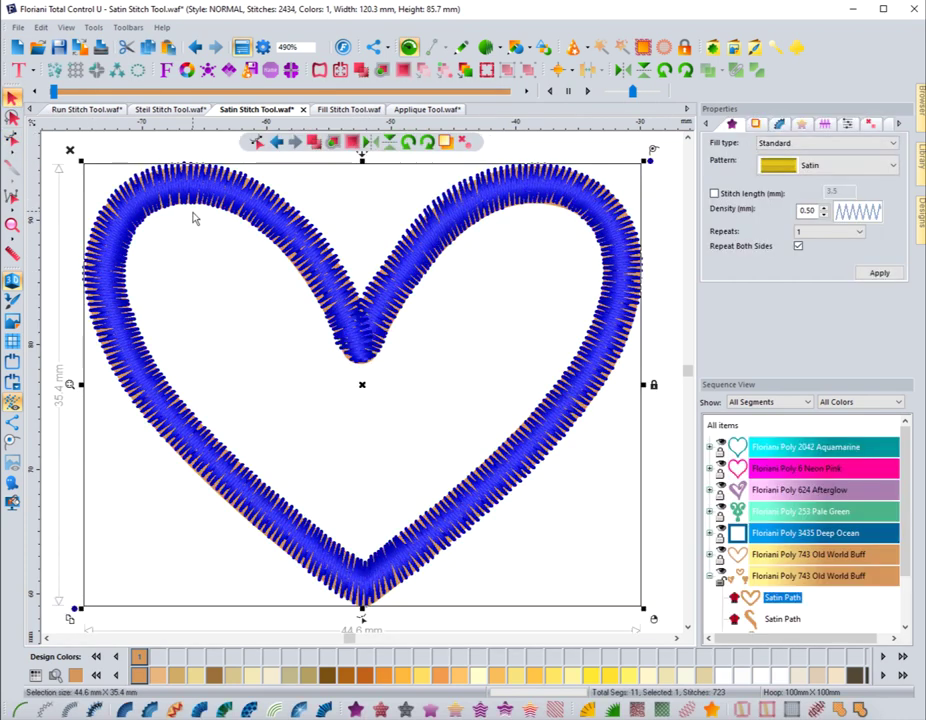
- Open the heart for shape editing and toggle the display of its outlines and its inclinations off and on
click(12, 141)
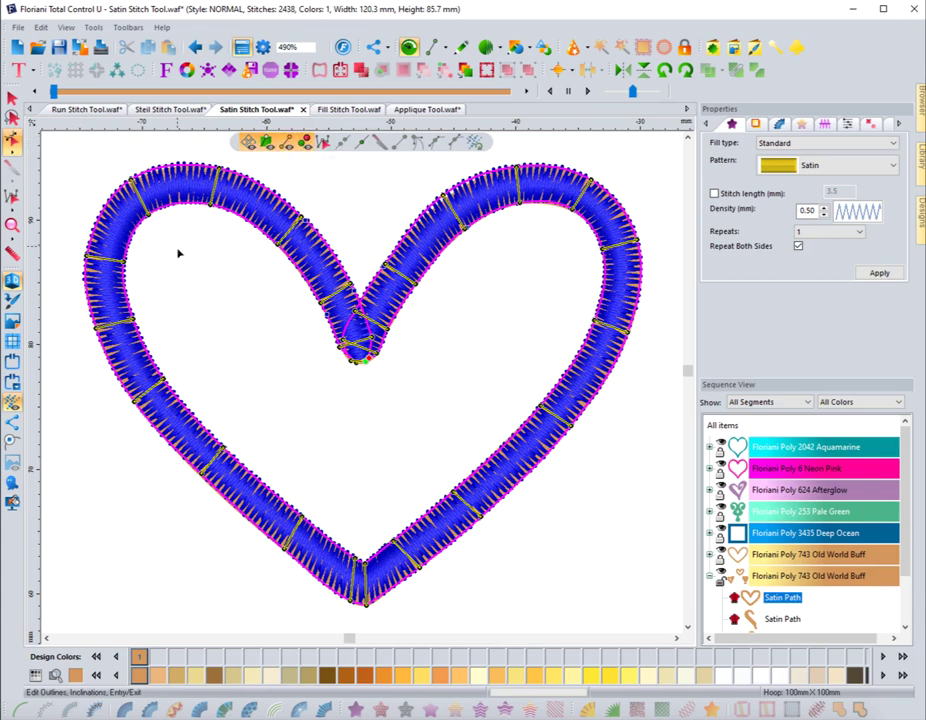
click(249, 144)
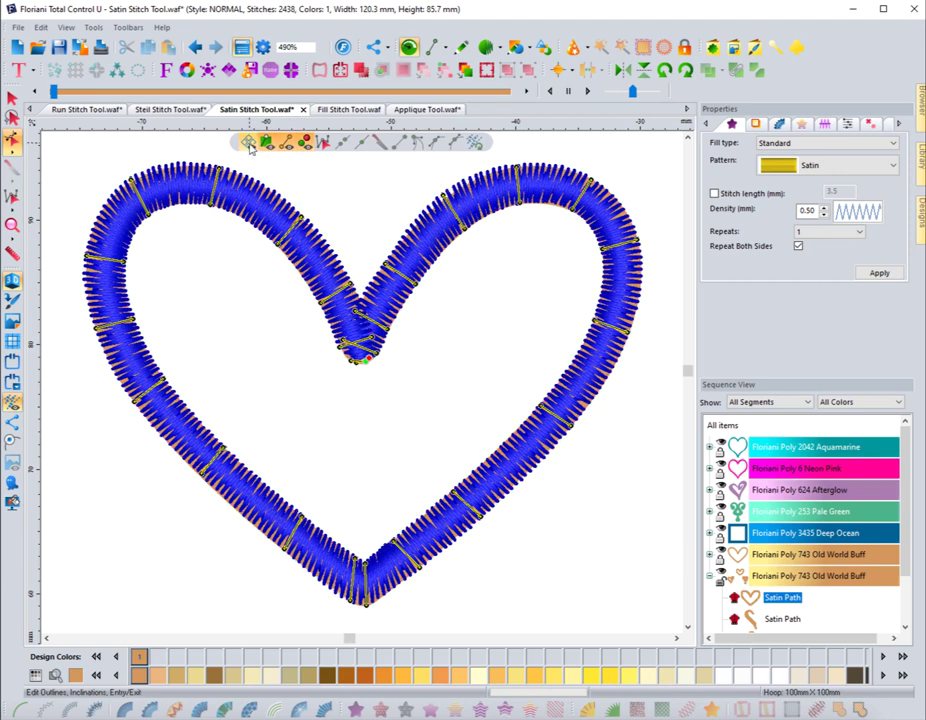
click(249, 144)
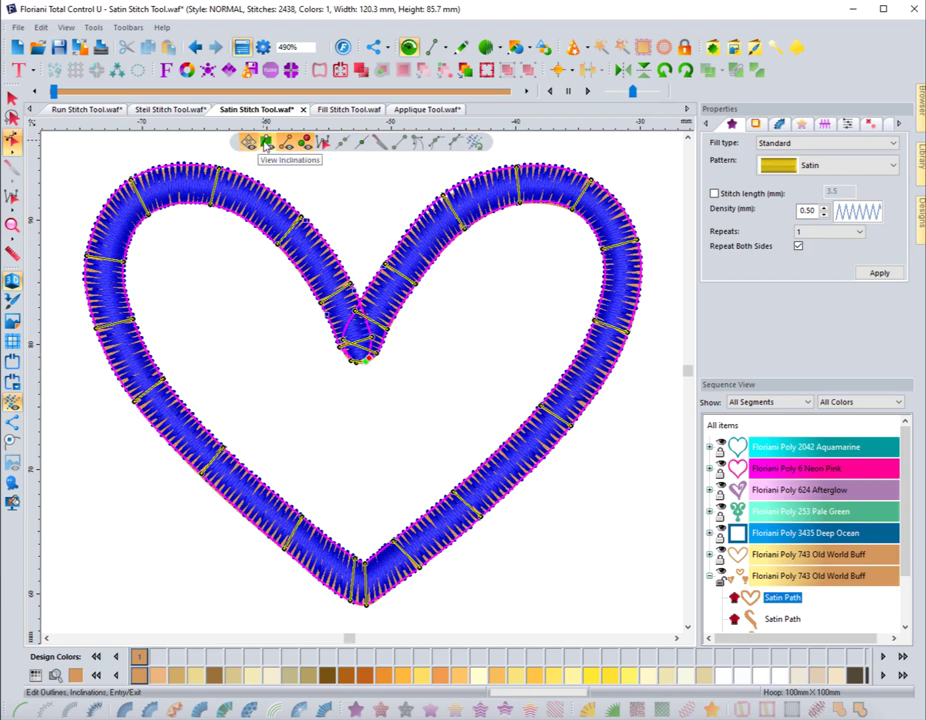
click(266, 144)
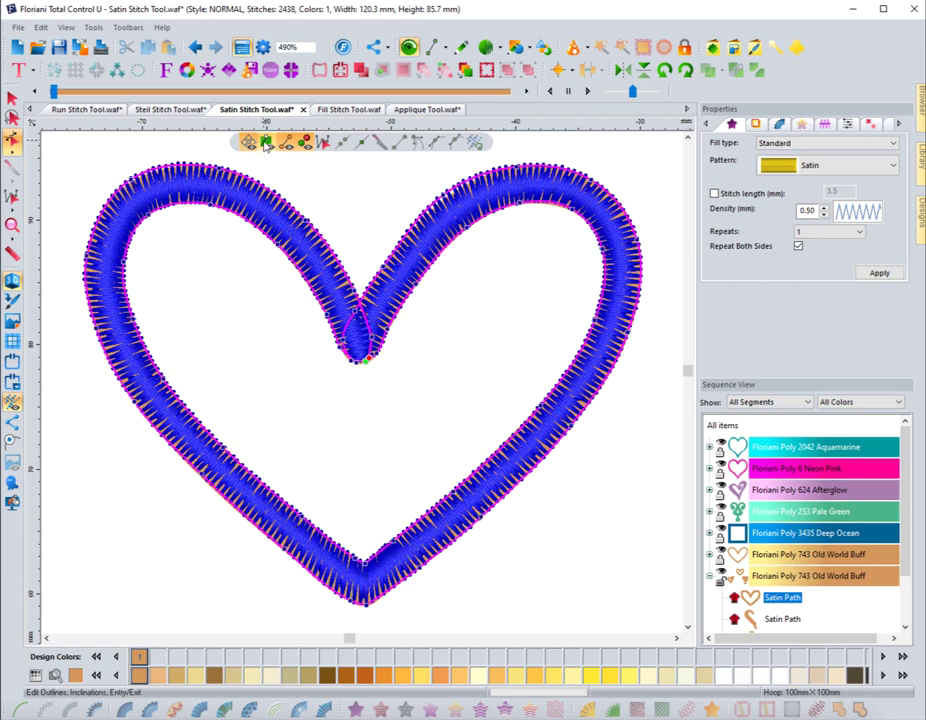
click(266, 144)
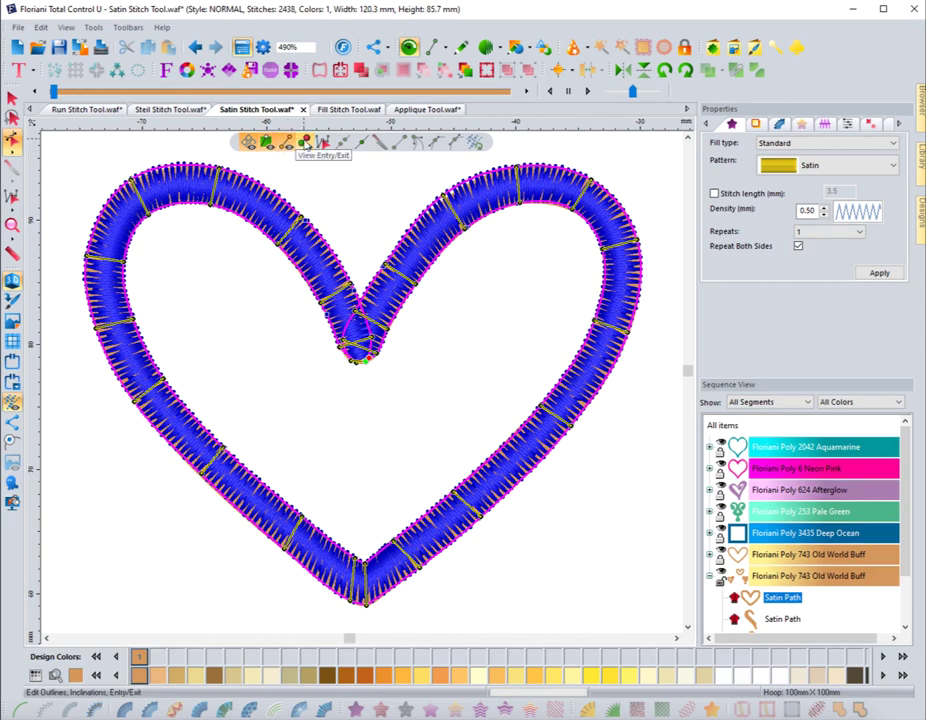
- Hide the heart's entry and exit points, keep outlines and inclinations displayed, and move the update window off the workspace
click(306, 144)
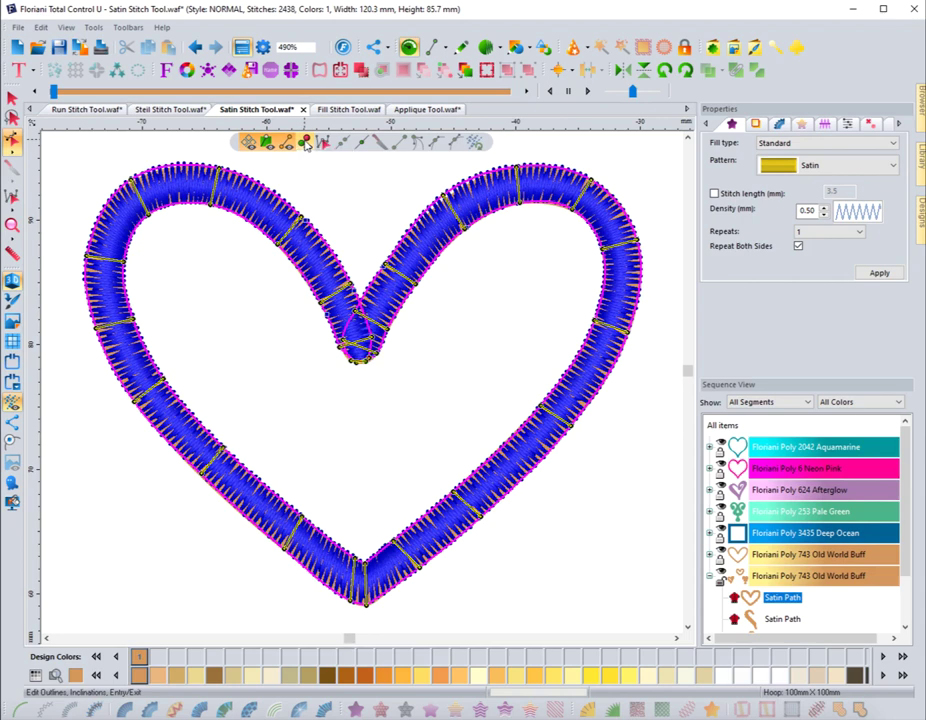
click(306, 144)
click(268, 145)
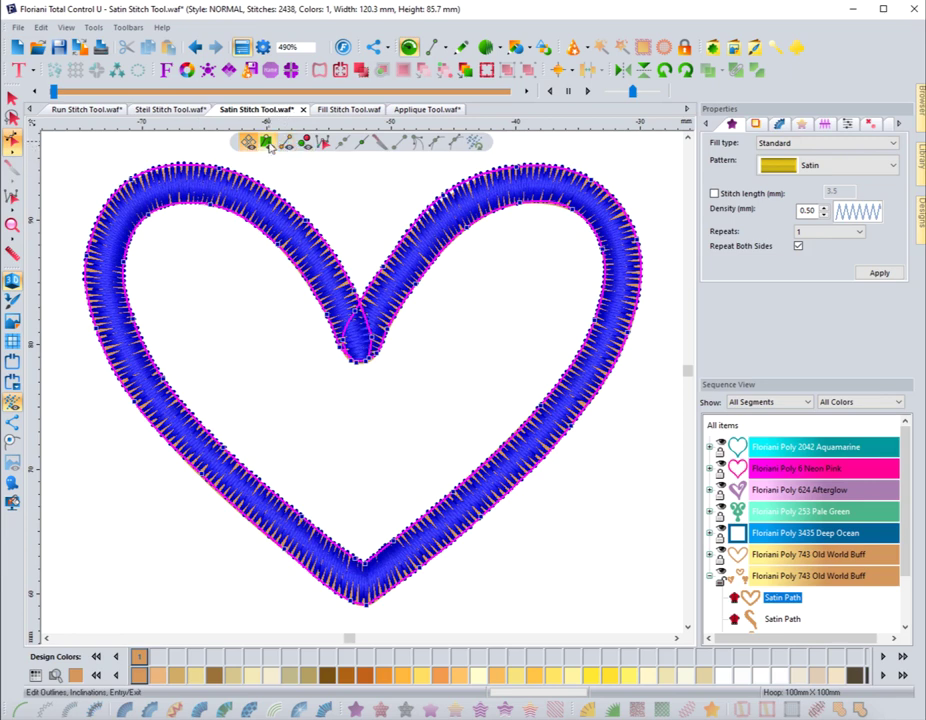
click(266, 142)
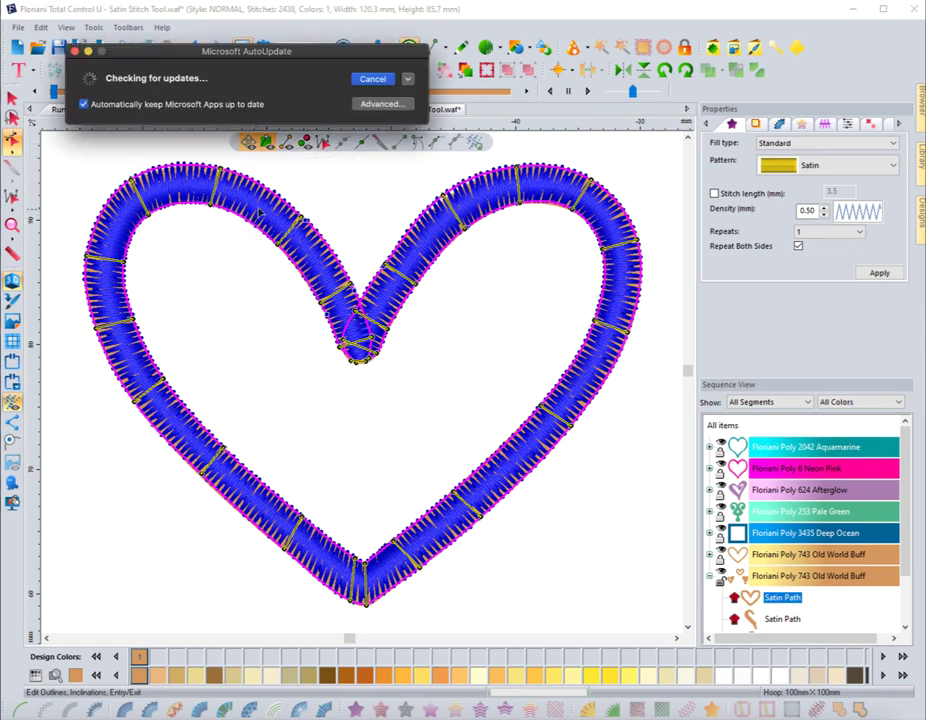
drag(283, 55, 200, 0)
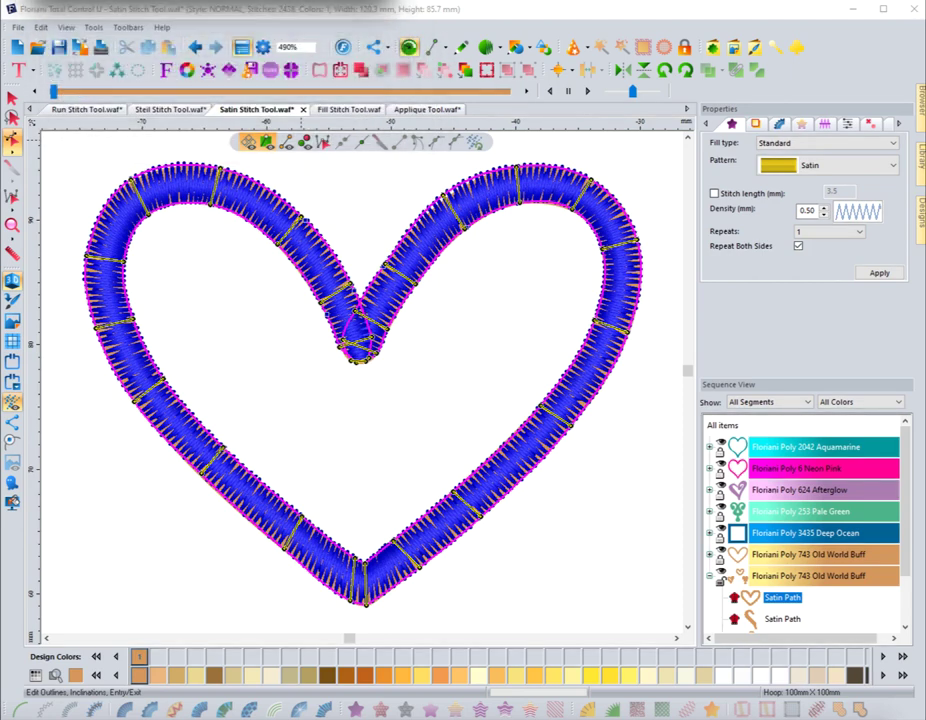
- Add outline points on the inner and outer edges of the left lobe's descending curve and pull them outward to widen it
right_click(254, 223)
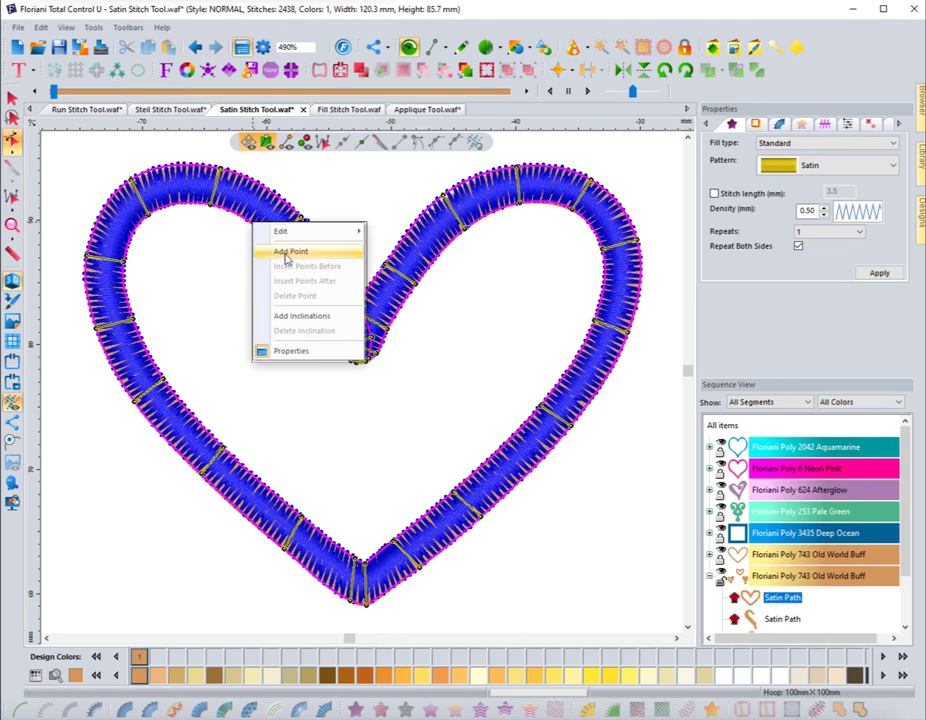
click(288, 252)
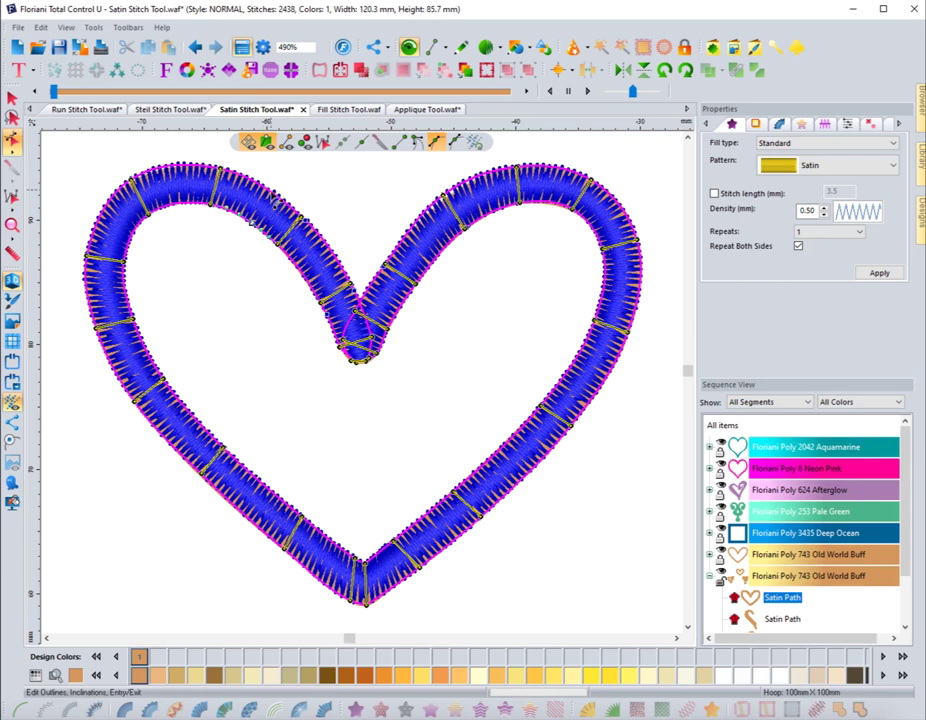
right_click(273, 191)
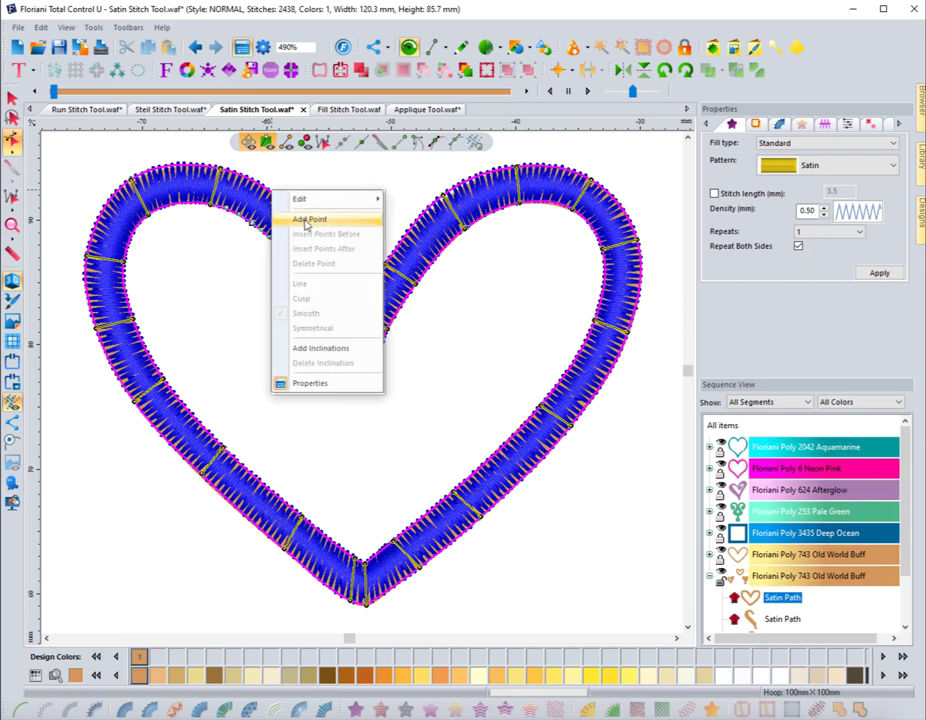
click(308, 220)
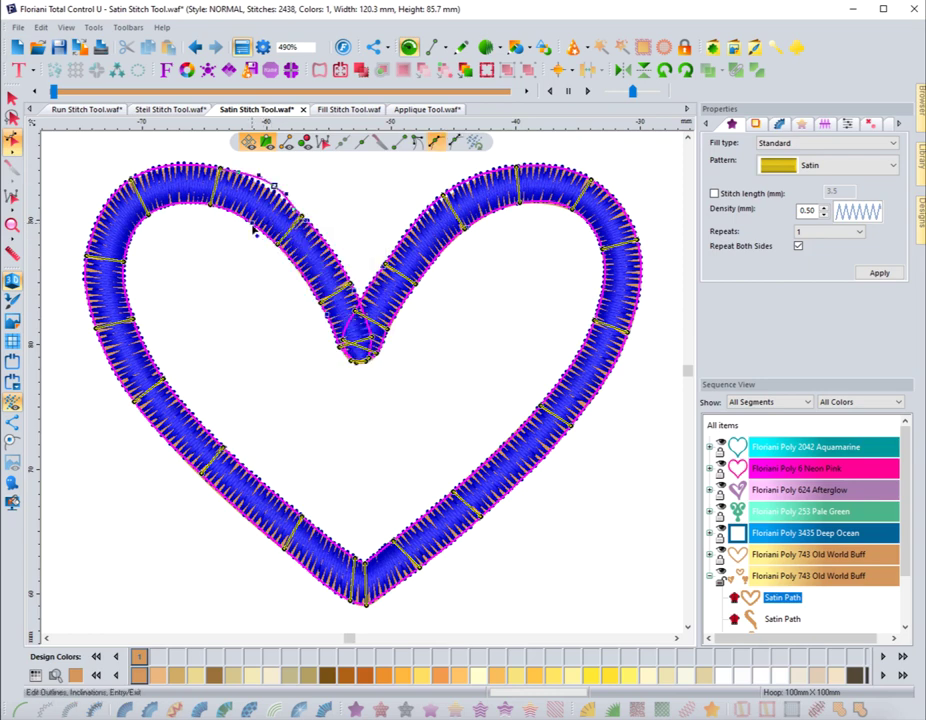
right_click(250, 231)
click(262, 252)
- Add inclinations across the left lobe's descending curve, the heart's two lower sides and its right side, and regenerate the stitches
right_click(245, 227)
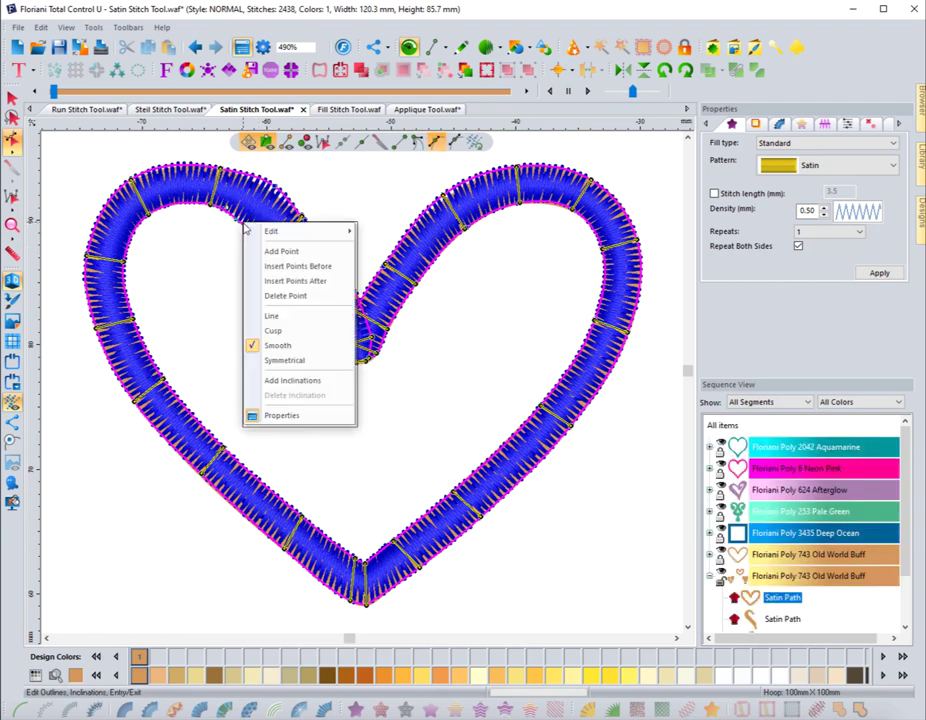
click(294, 381)
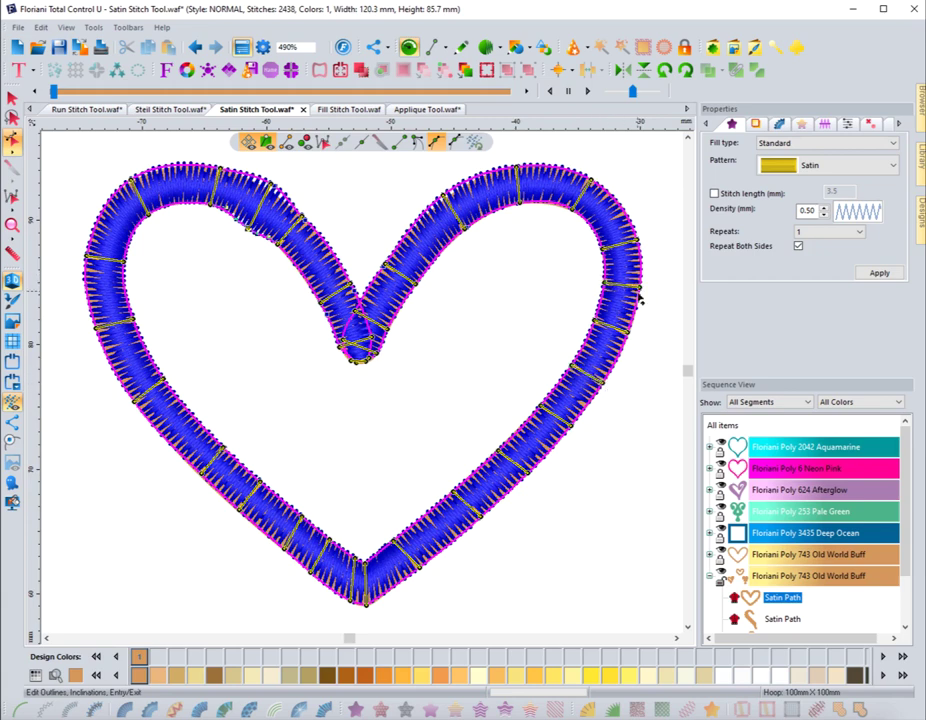
click(531, 285)
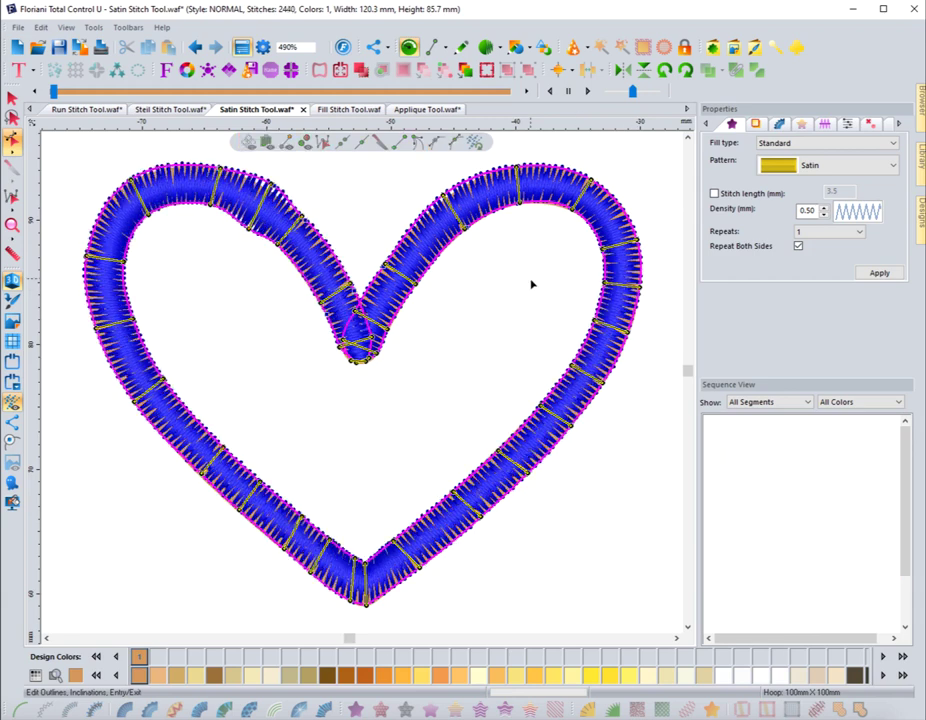
- Shift the inner end of the inclination on the right lobe's inner curve, check the nearby outline point's editing options, and regenerate the stitches
right_click(438, 259)
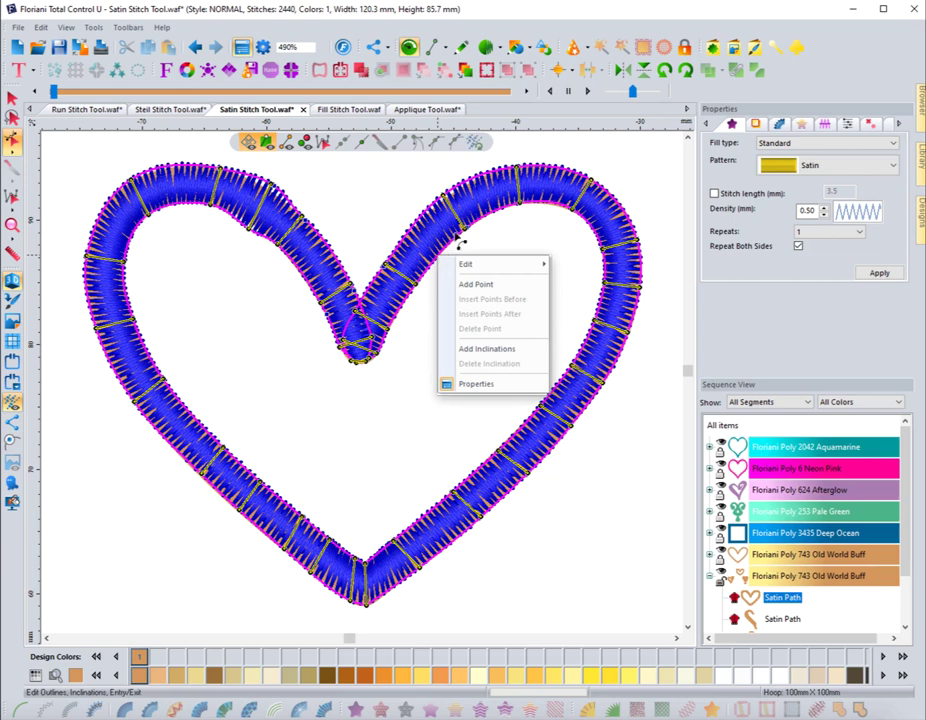
click(455, 235)
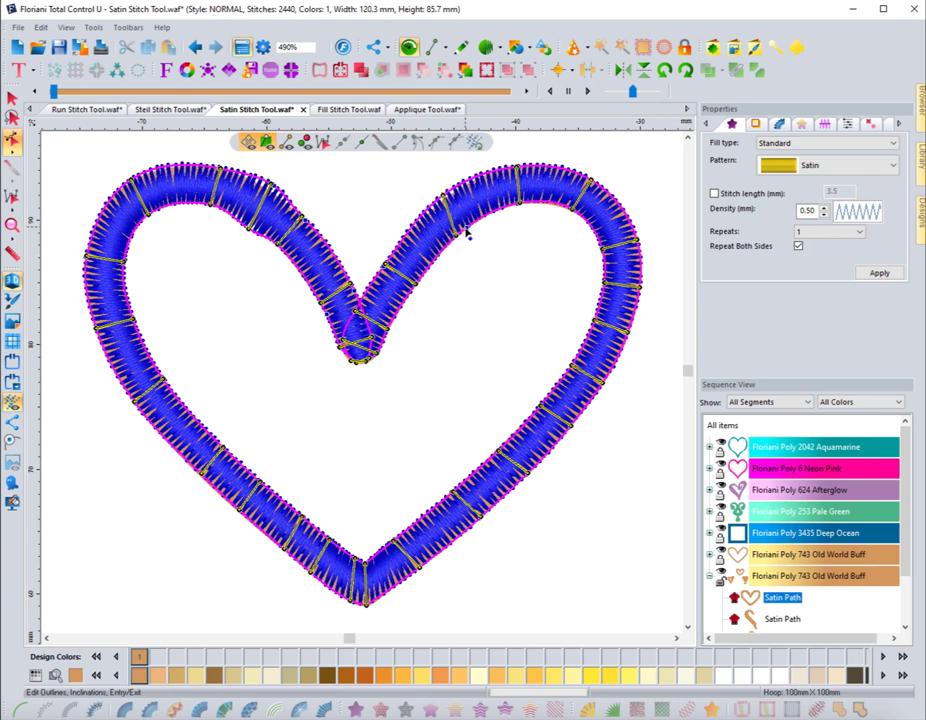
right_click(466, 232)
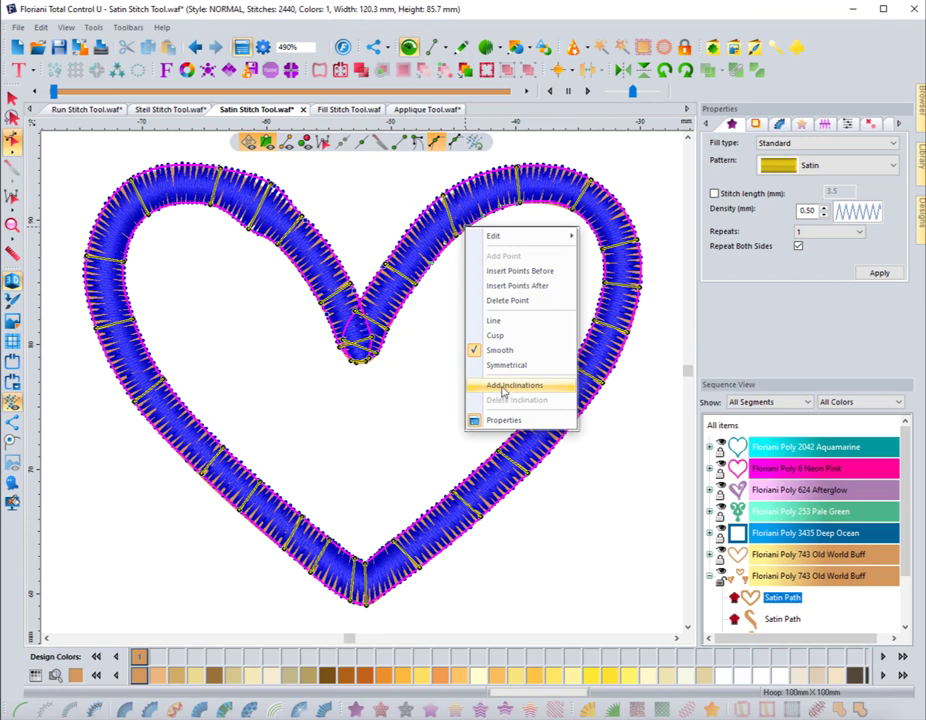
key(Escape)
click(446, 339)
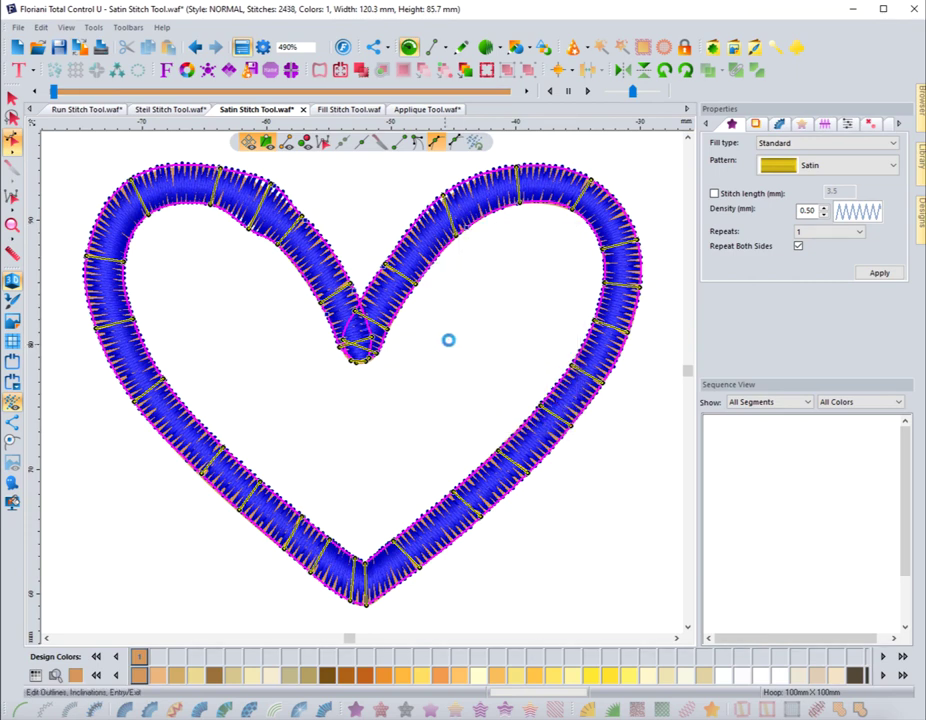
click(457, 240)
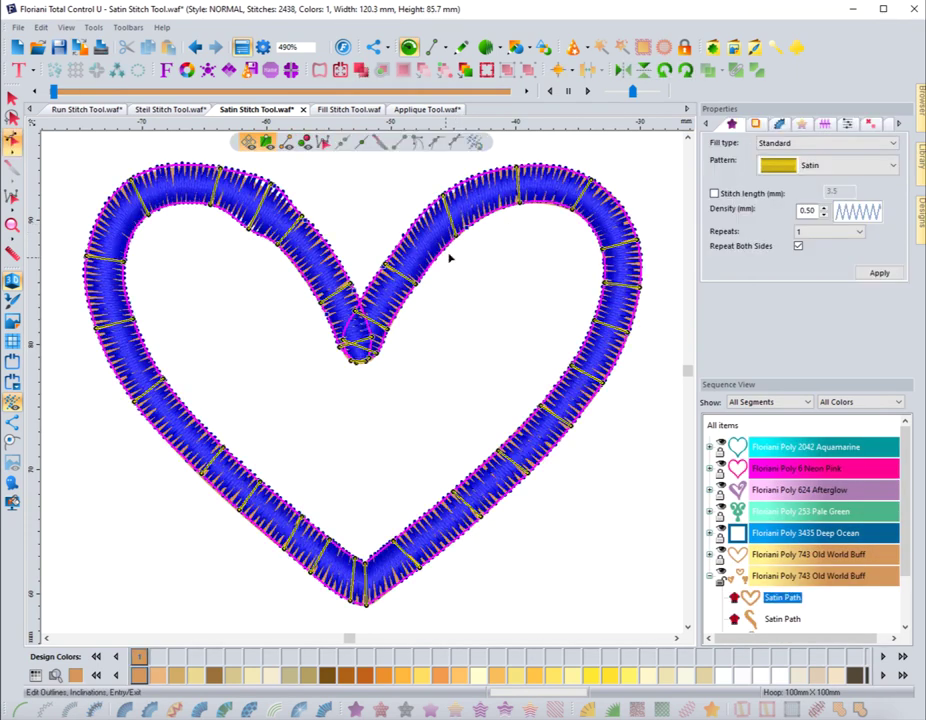
- Display the heart's entry and exit points, move them apart onto the inner edges of the two lobes, and regenerate the stitches
click(305, 141)
click(320, 312)
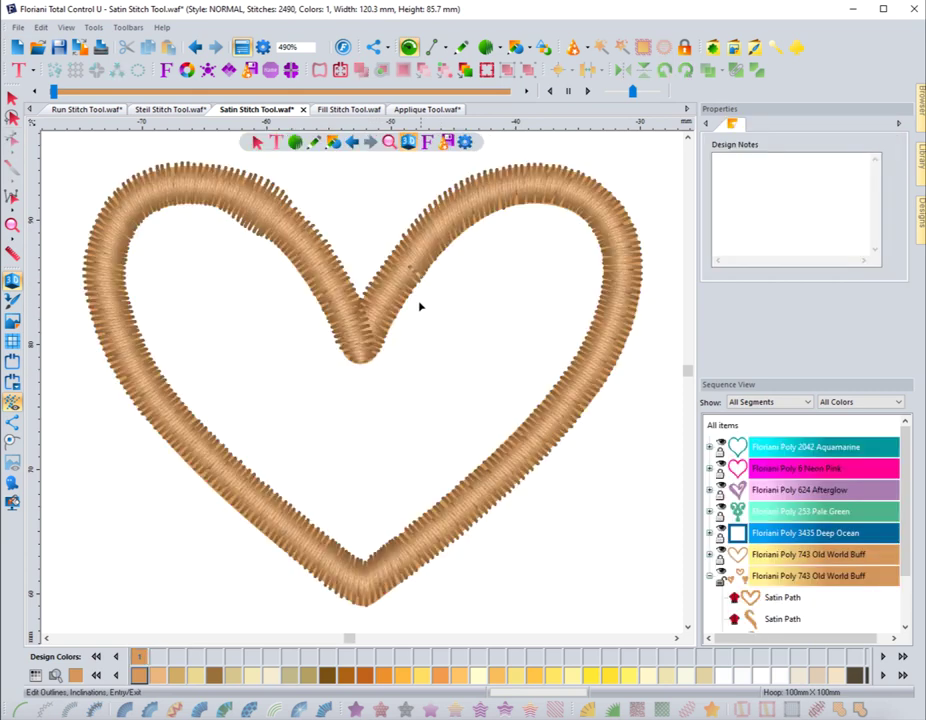
click(252, 236)
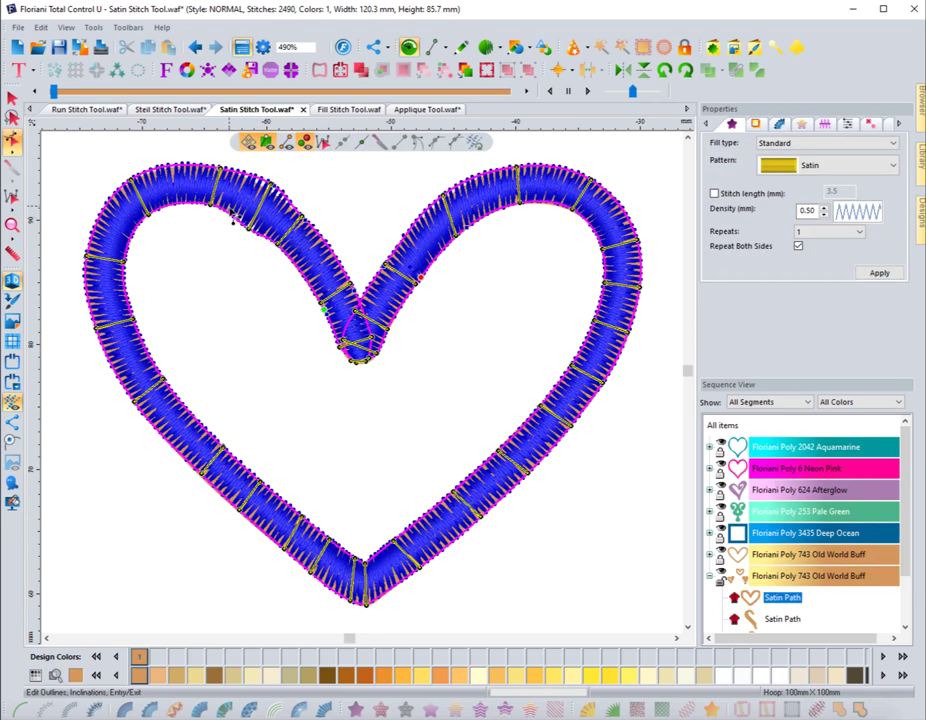
- Undo the entry and exit point moves, the added inclinations and the outline point edits, and leave shape editing
click(195, 47)
click(195, 47)
click(195, 47)
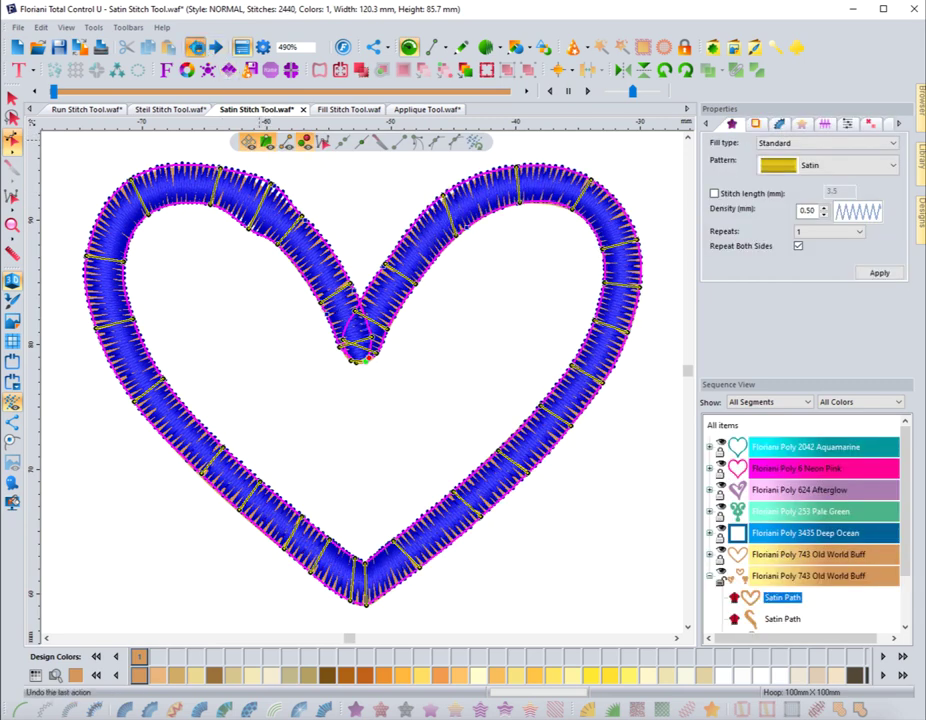
click(195, 47)
click(197, 49)
click(196, 48)
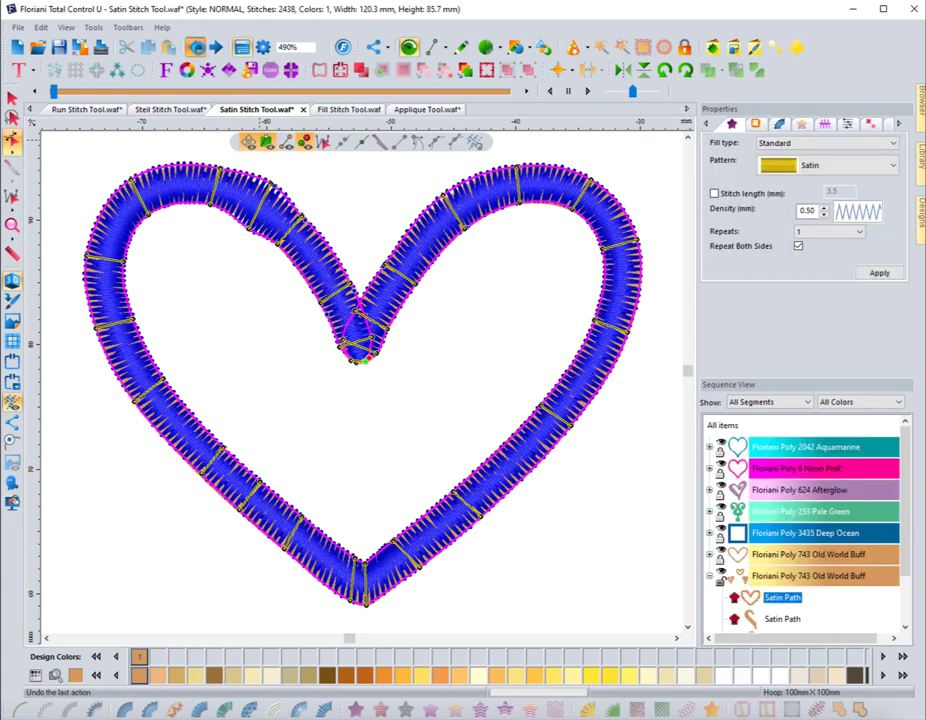
click(196, 48)
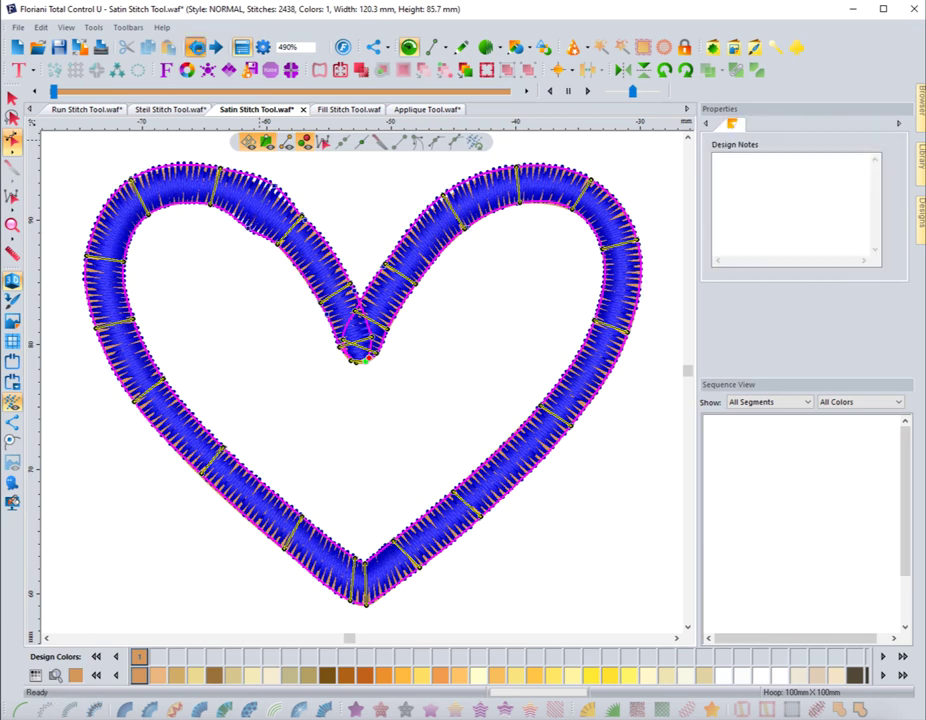
click(197, 49)
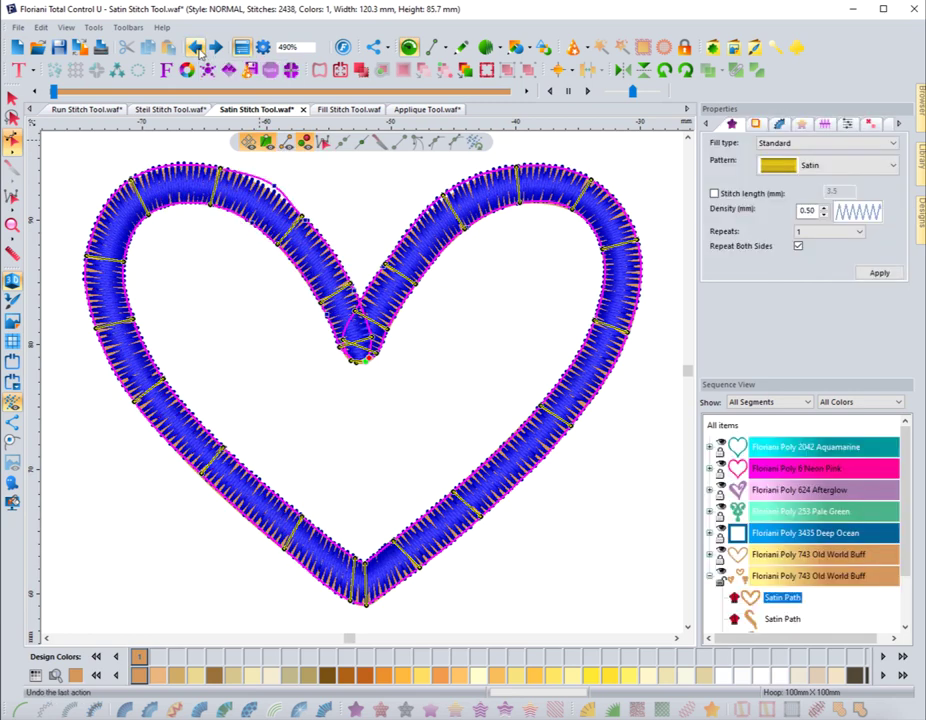
click(197, 49)
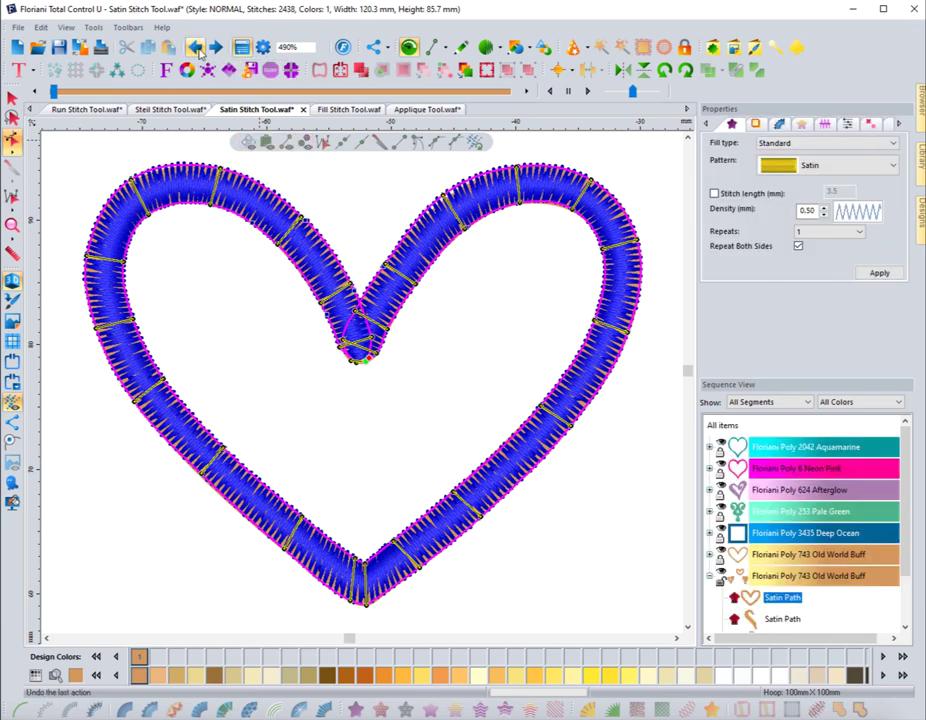
click(95, 150)
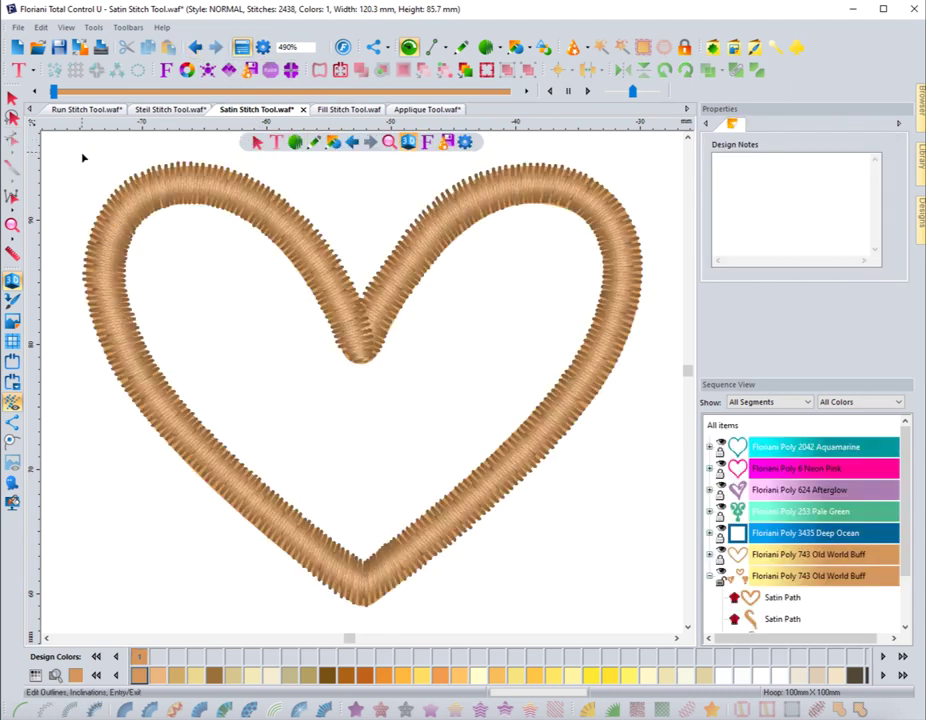
- Select the whole heart and apply the Contour fill type to it
click(12, 97)
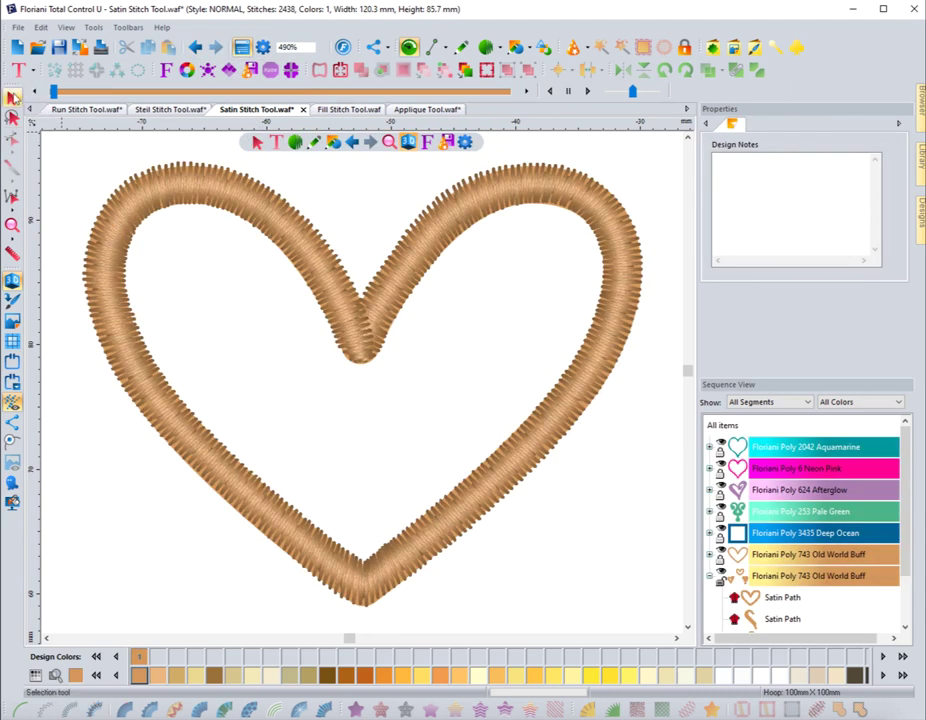
click(238, 215)
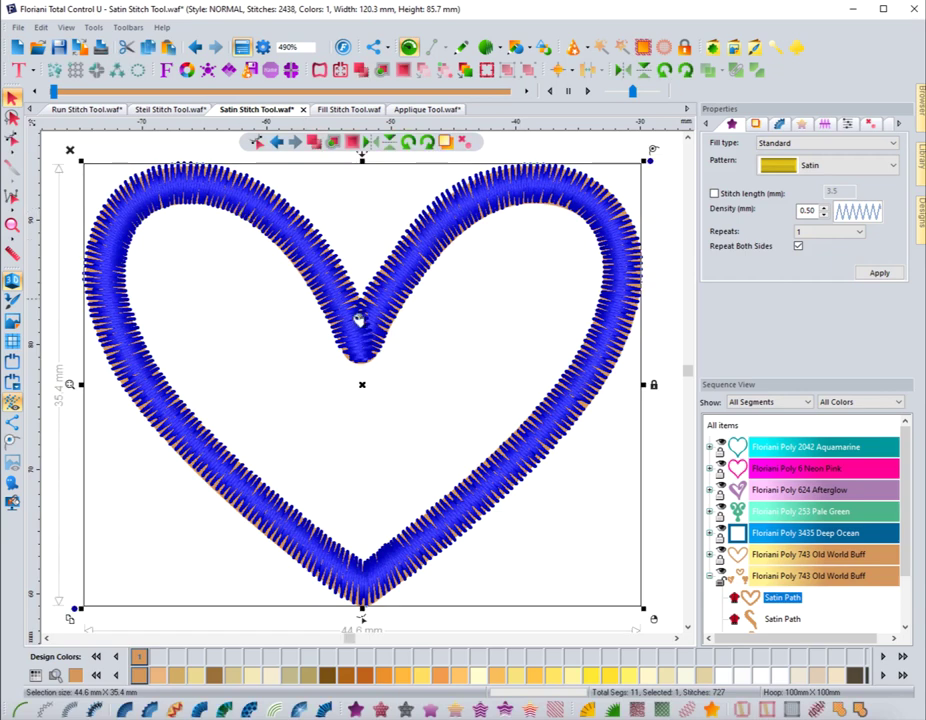
click(791, 145)
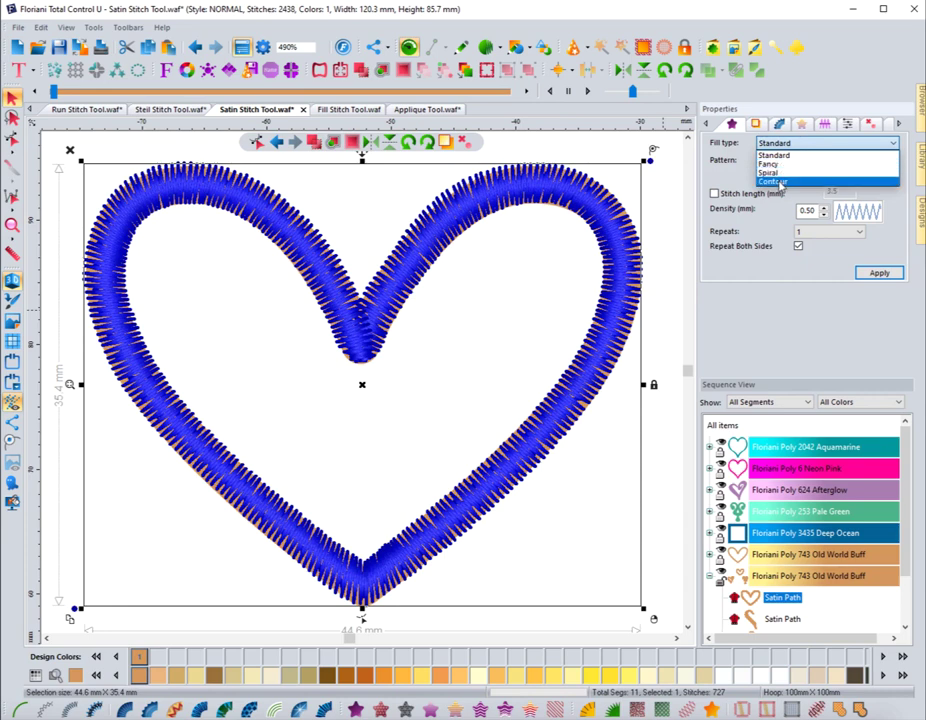
click(779, 183)
click(877, 274)
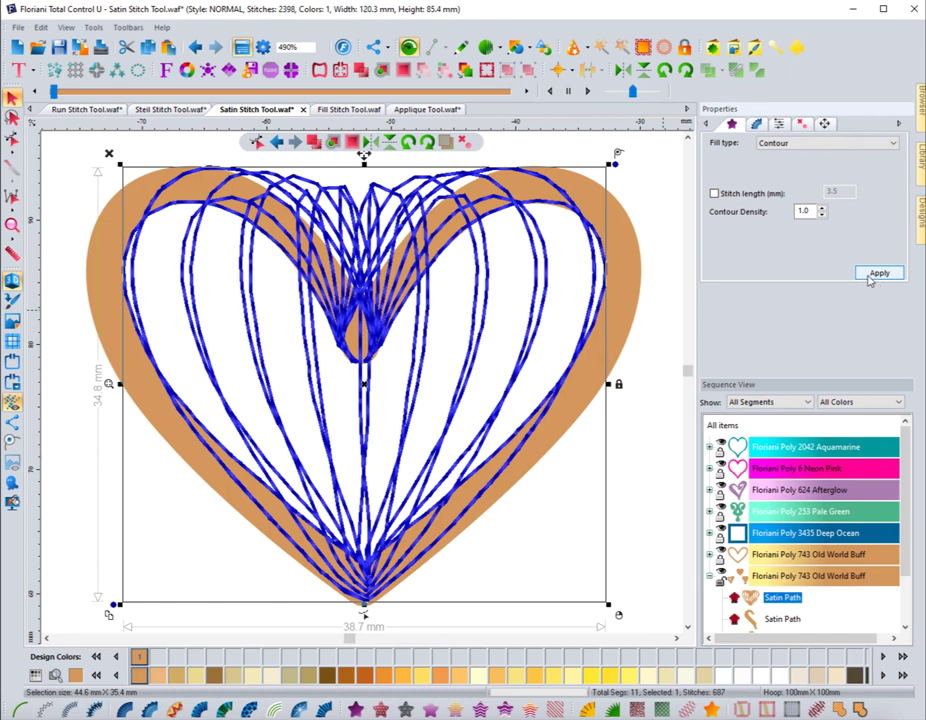
- Change the heart's fill type to Spiral and apply it
click(786, 145)
click(778, 173)
click(879, 272)
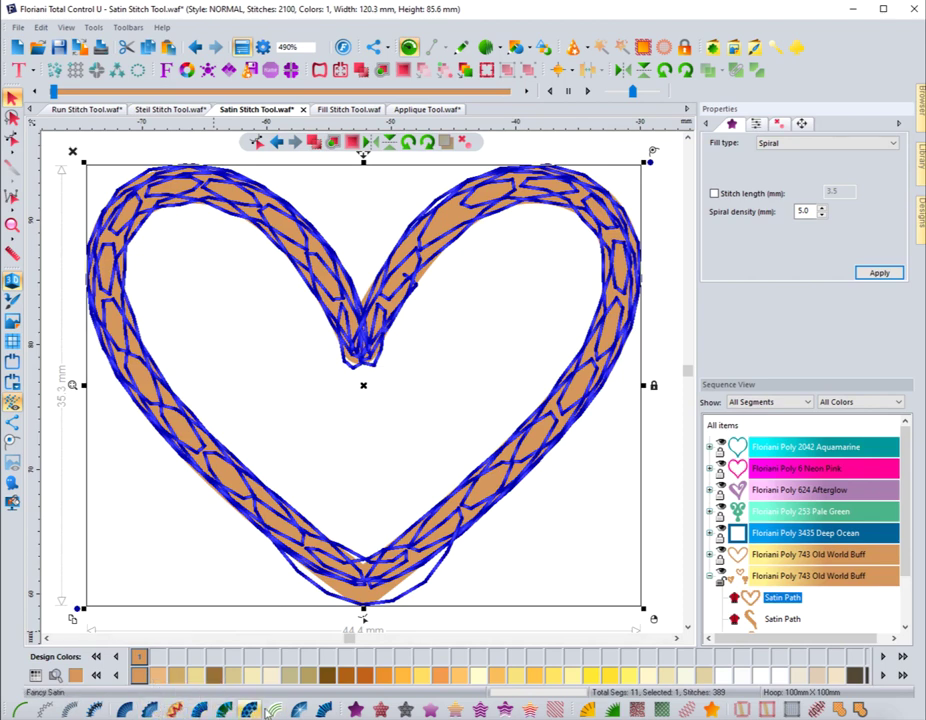
- Apply the Fancy fill type to the heart and deselect it to view the embossed stitching
click(784, 144)
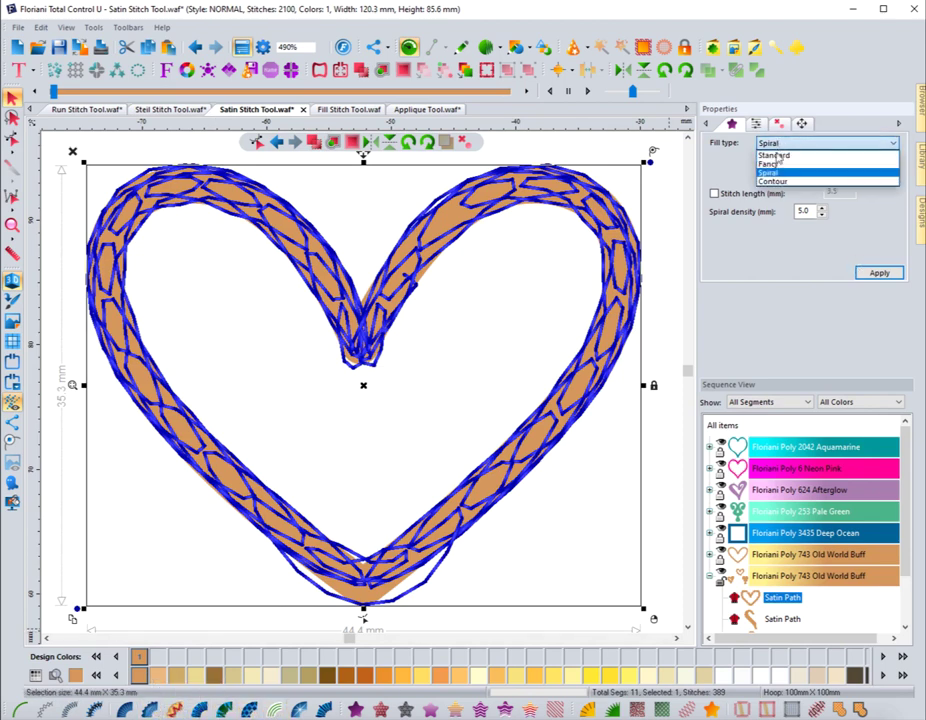
click(785, 162)
click(879, 273)
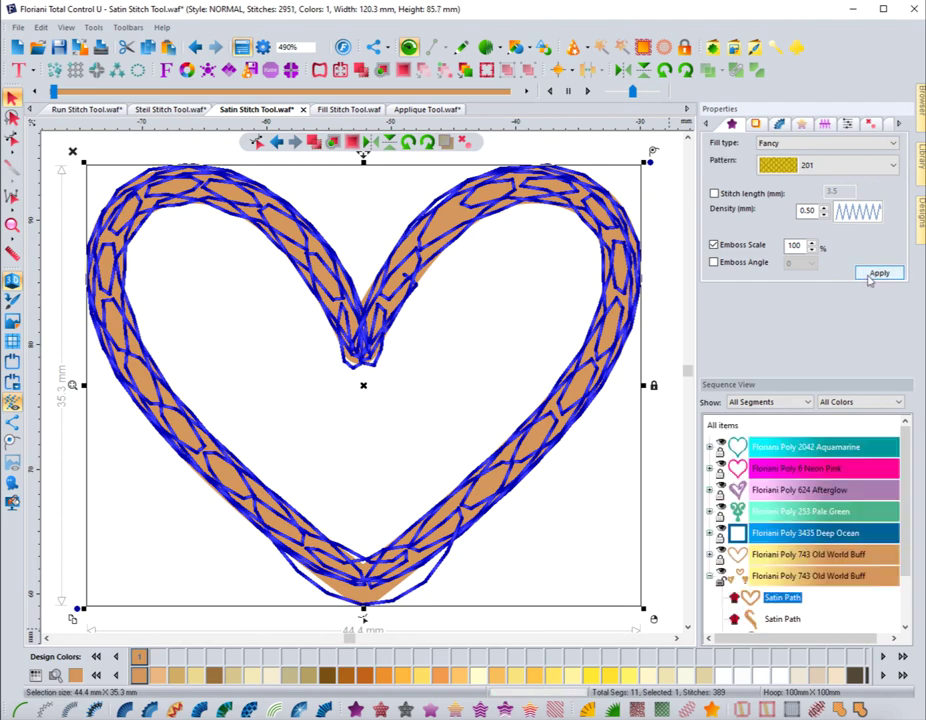
click(500, 274)
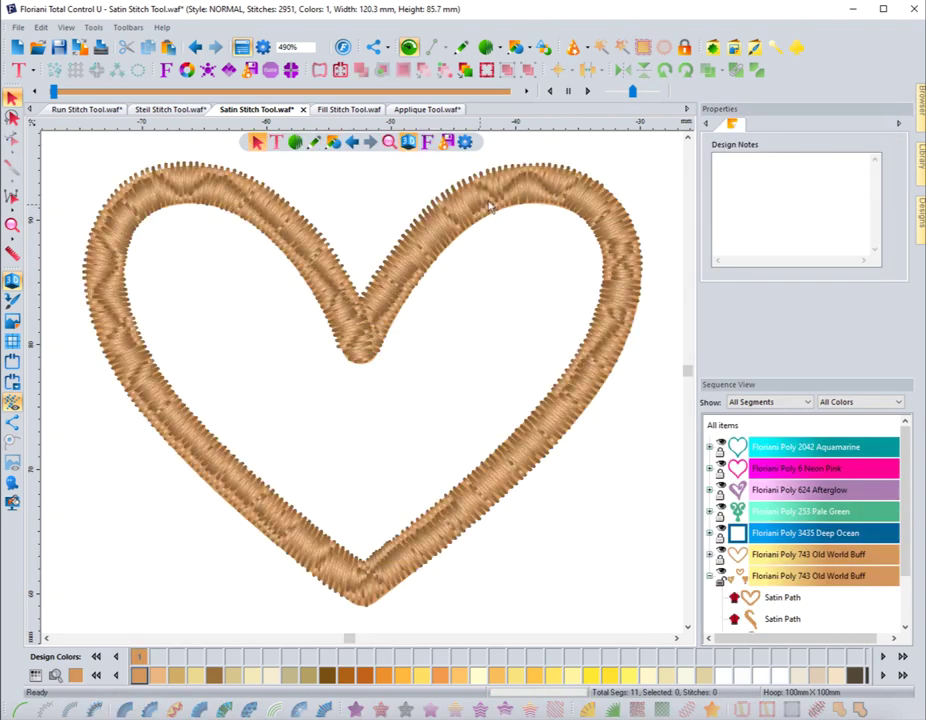
- Reselect the heart and restore its fill type to Standard with the Satin pattern
click(537, 416)
click(785, 143)
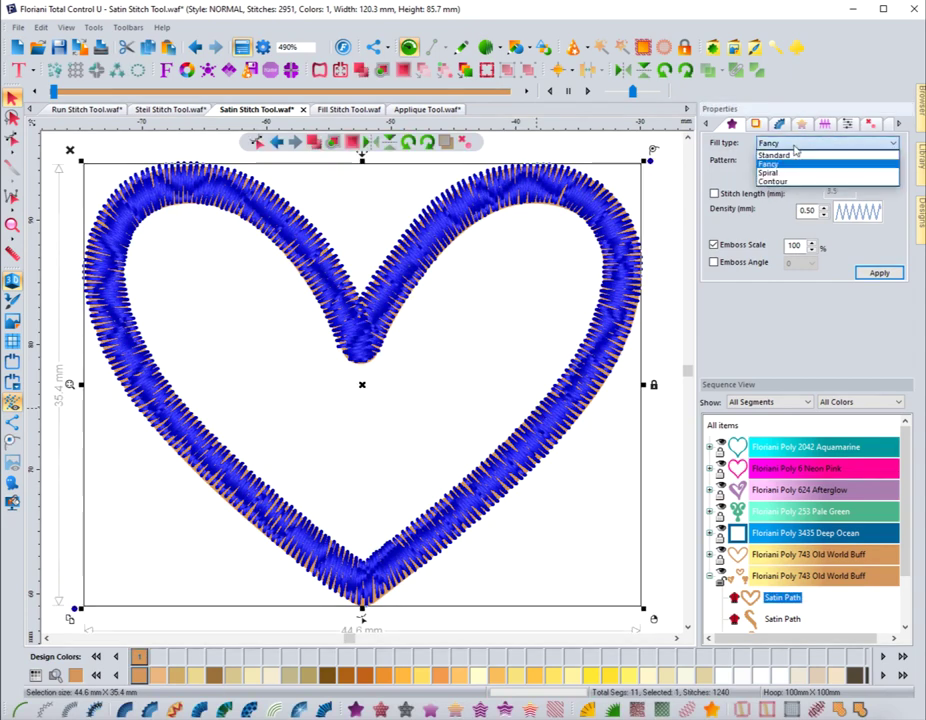
click(775, 155)
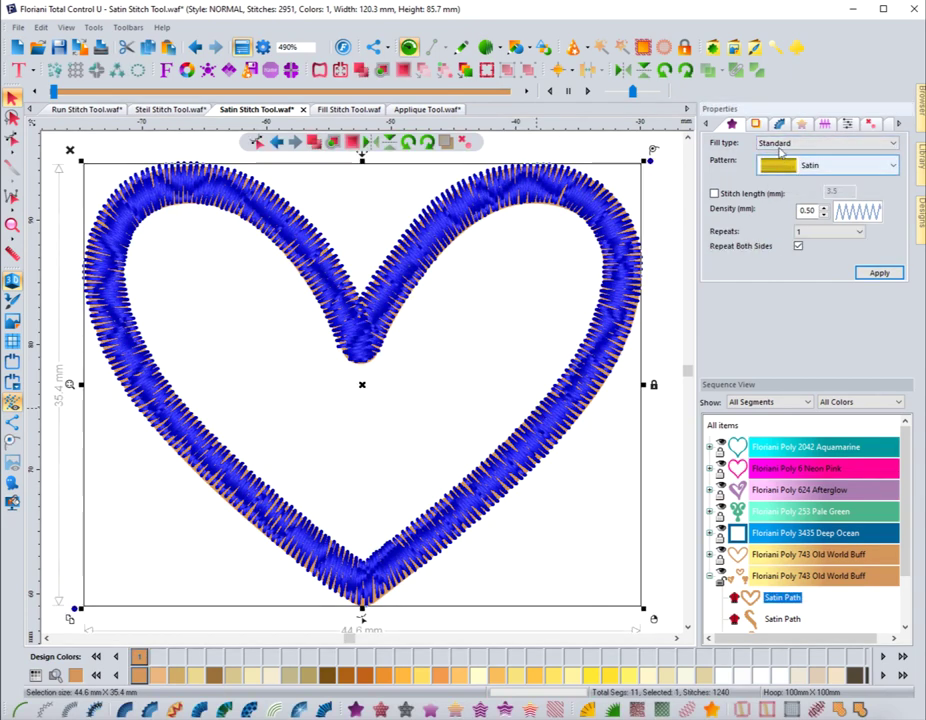
click(872, 272)
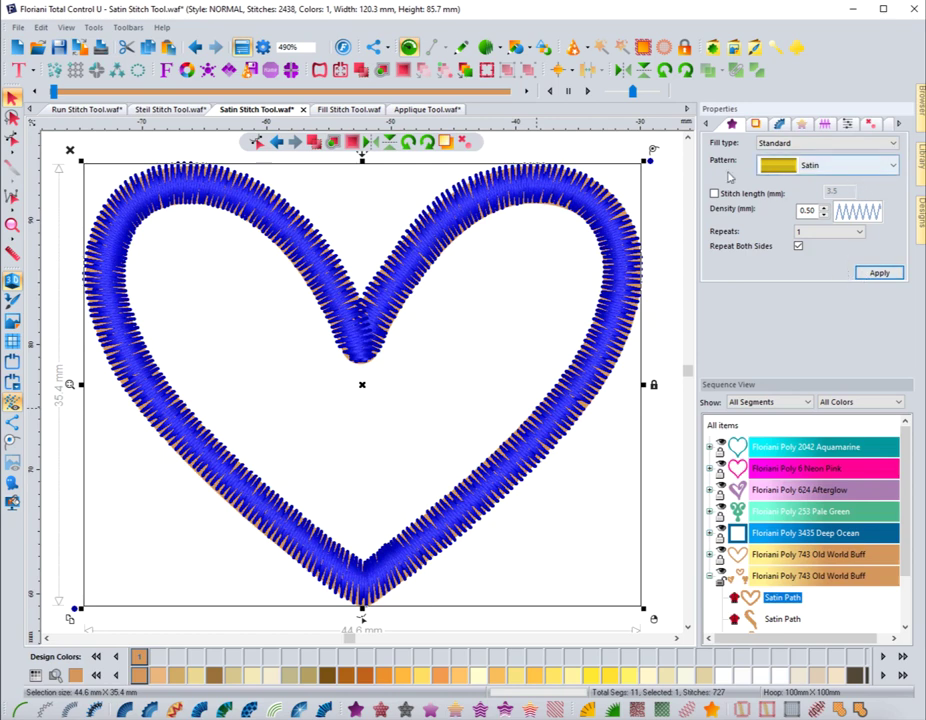
- Apply Pattern 1 to the heart's Standard fill, deselect it to view the texture, and select it again
click(819, 169)
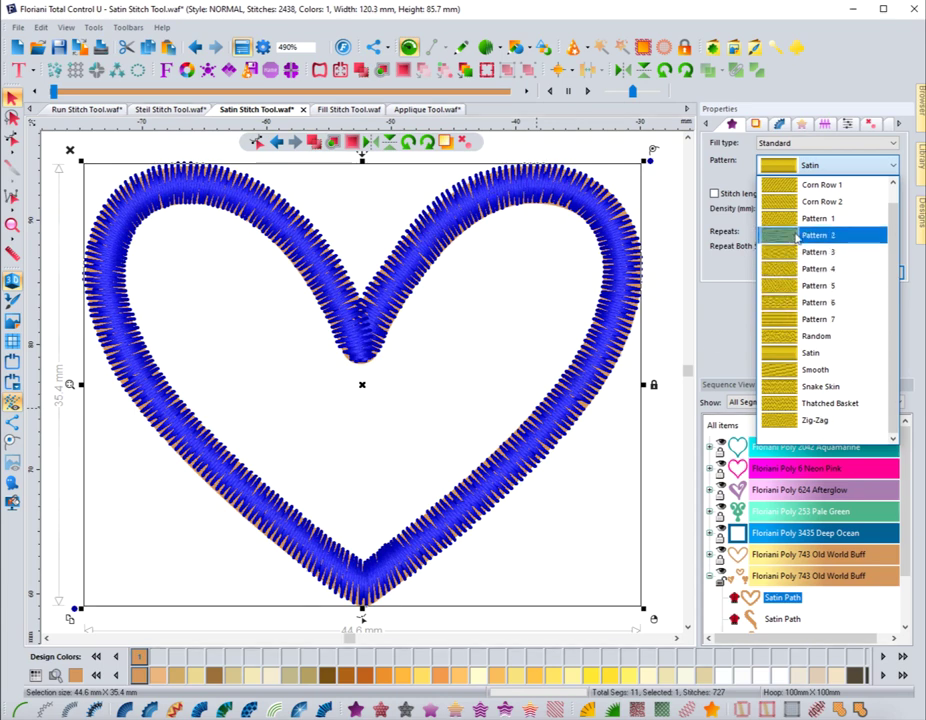
click(818, 218)
click(876, 272)
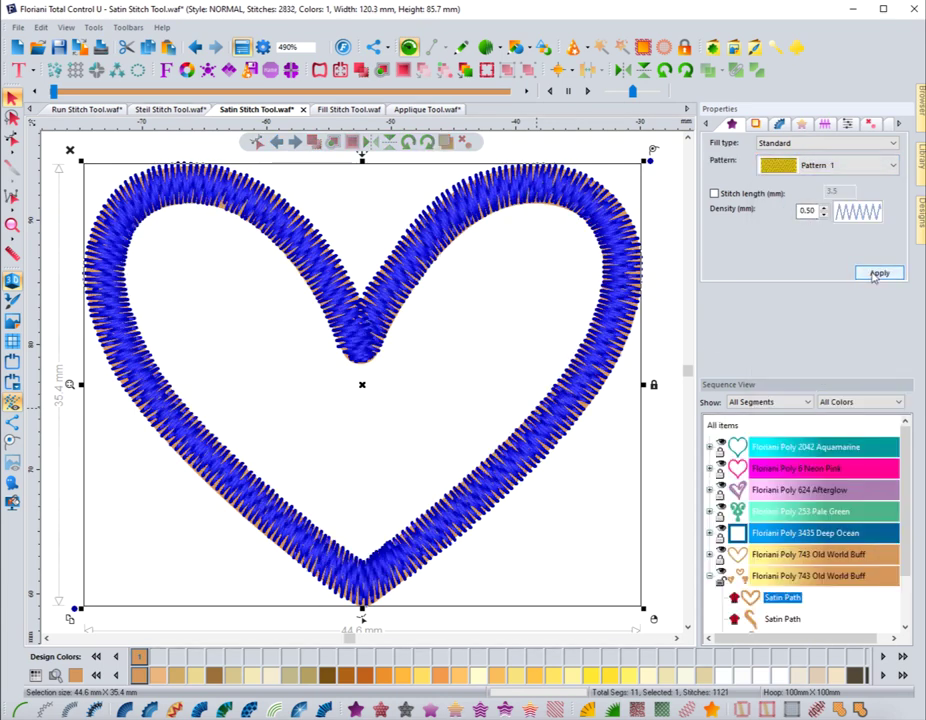
click(467, 322)
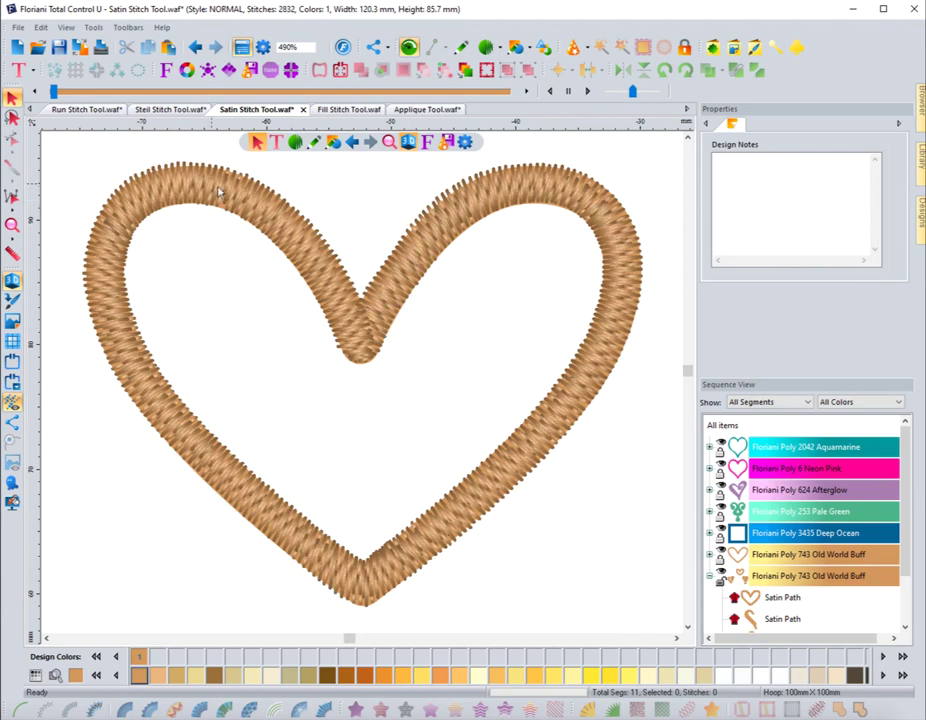
click(420, 294)
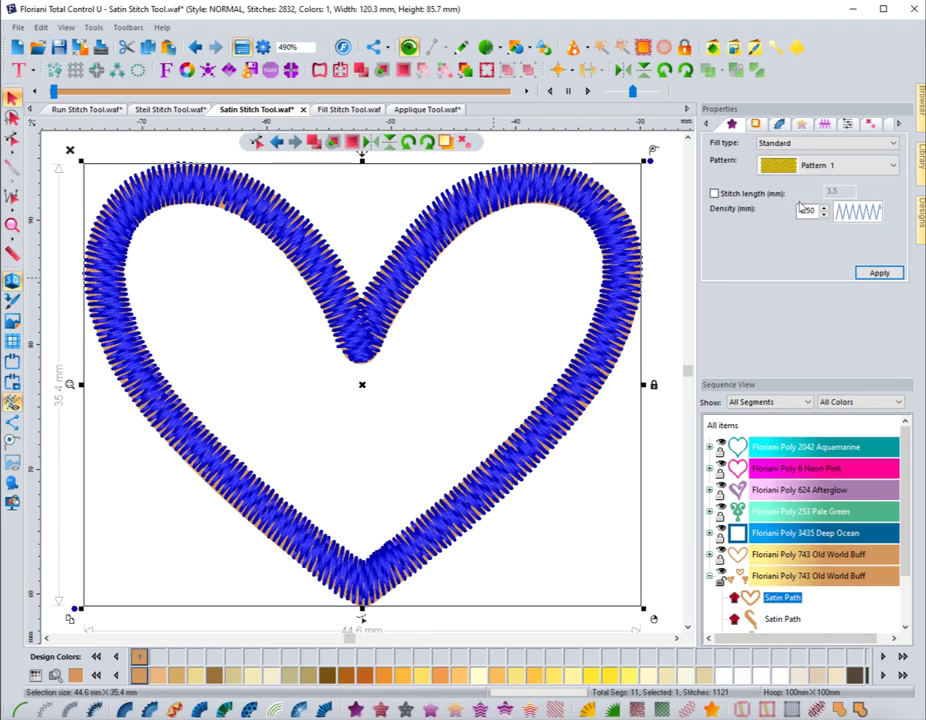
- Return the heart's pattern to Satin and apply a stitch density of 0.40 mm
click(810, 168)
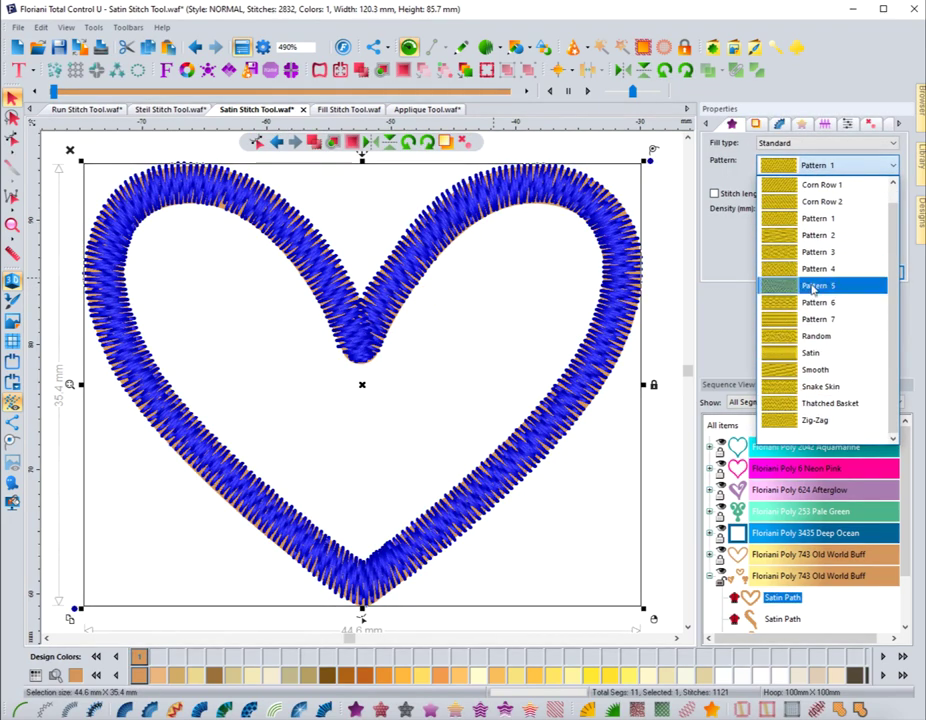
click(814, 354)
click(864, 273)
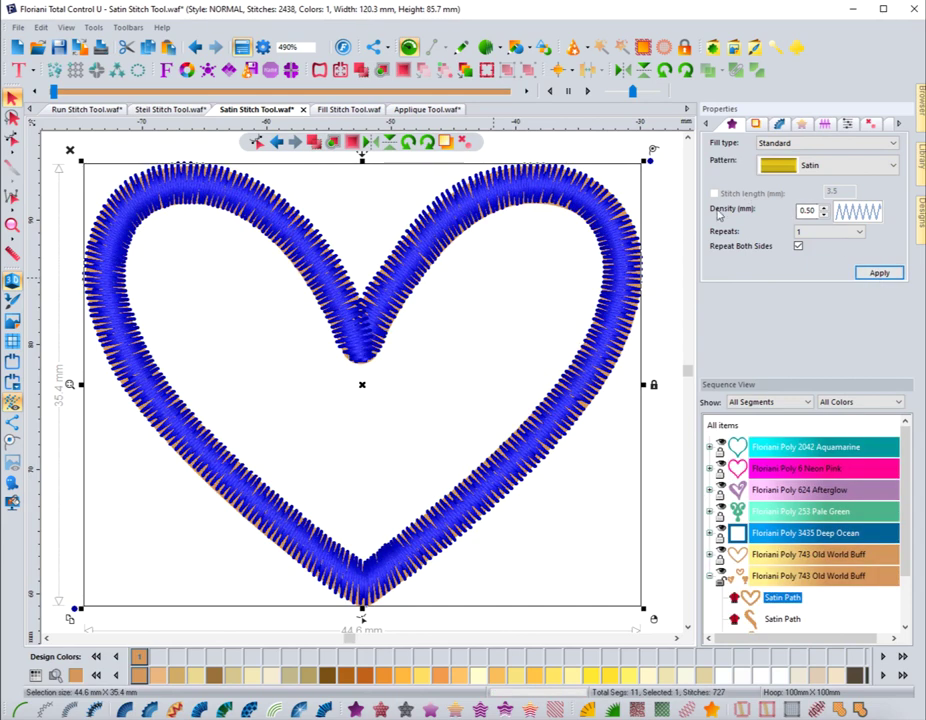
click(876, 273)
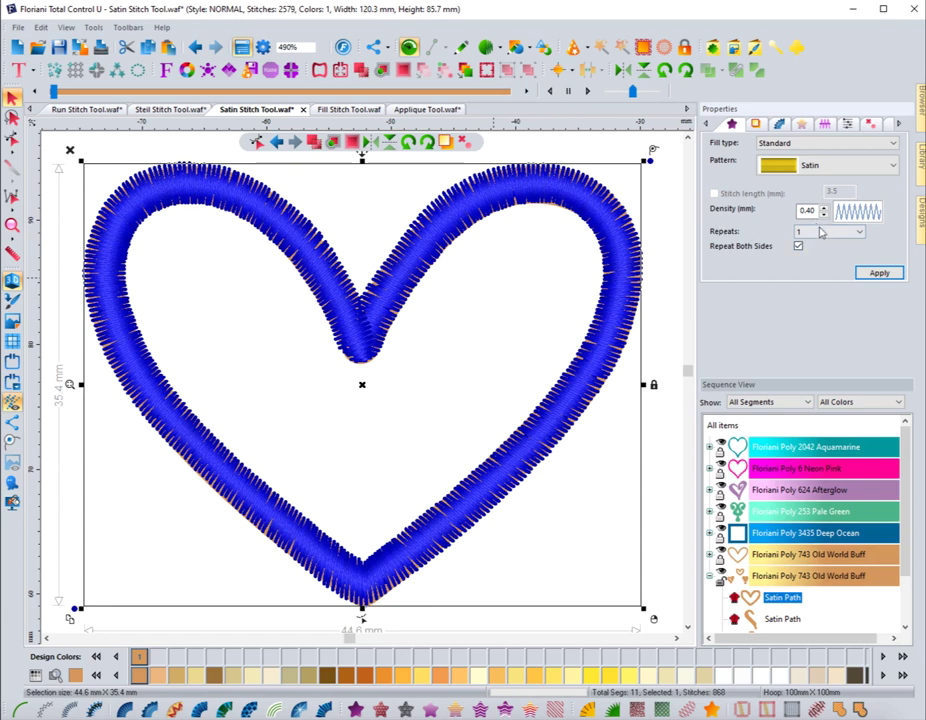
- Try Repeats values of 5, 7 and 3 for the heart's satin stitching to compare their densities
click(821, 232)
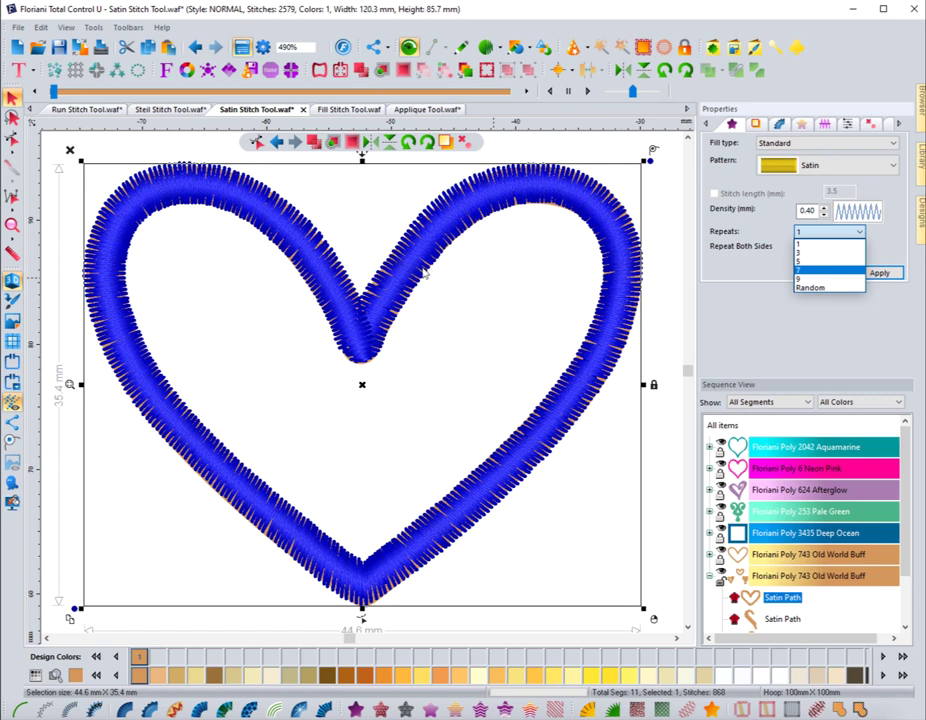
click(800, 262)
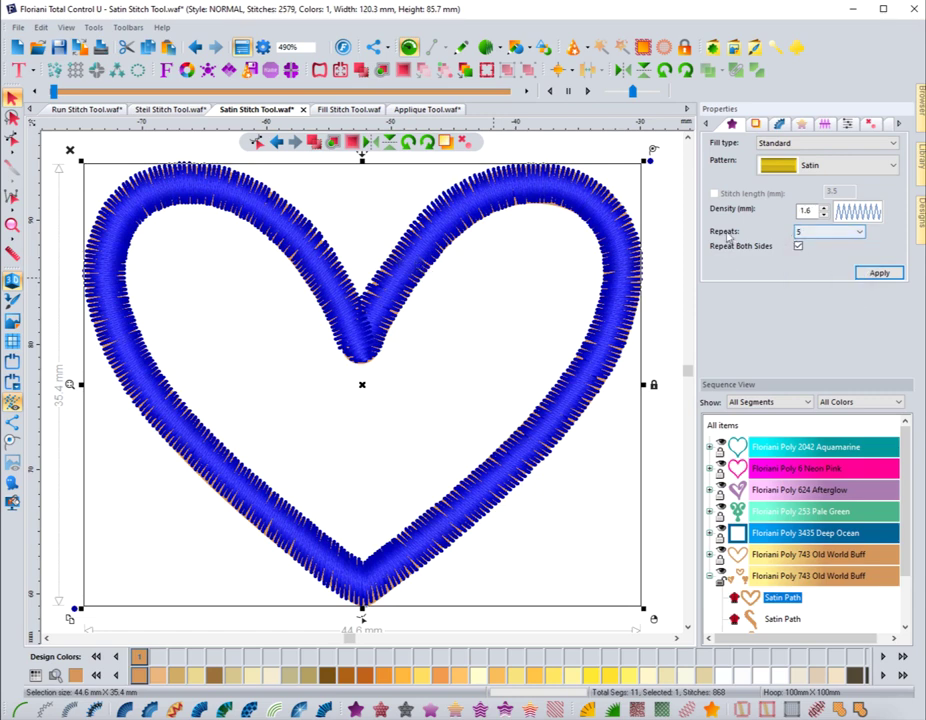
click(812, 211)
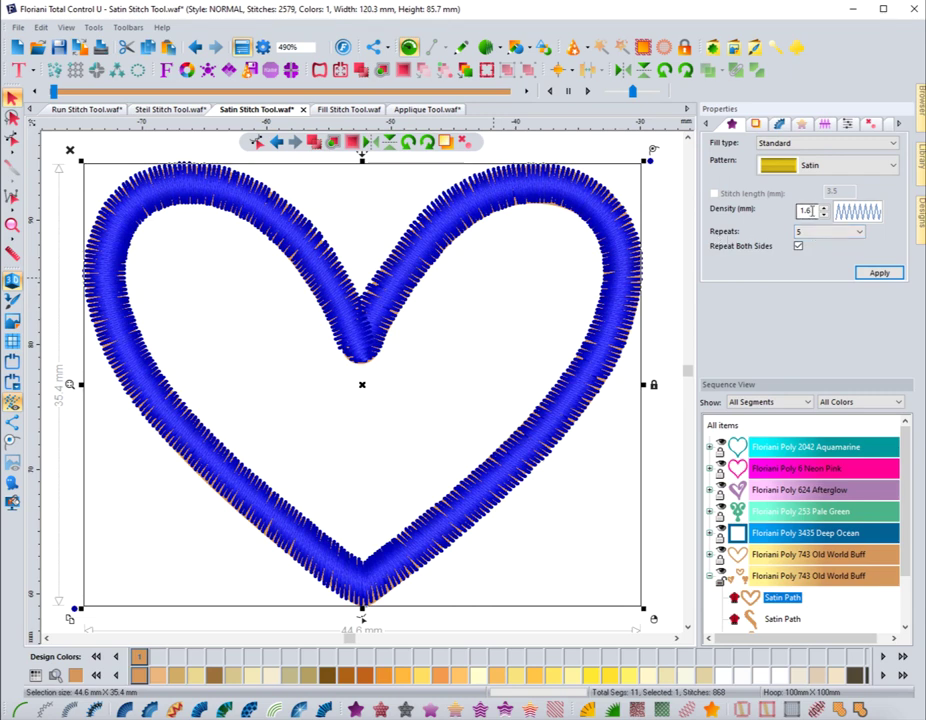
click(810, 231)
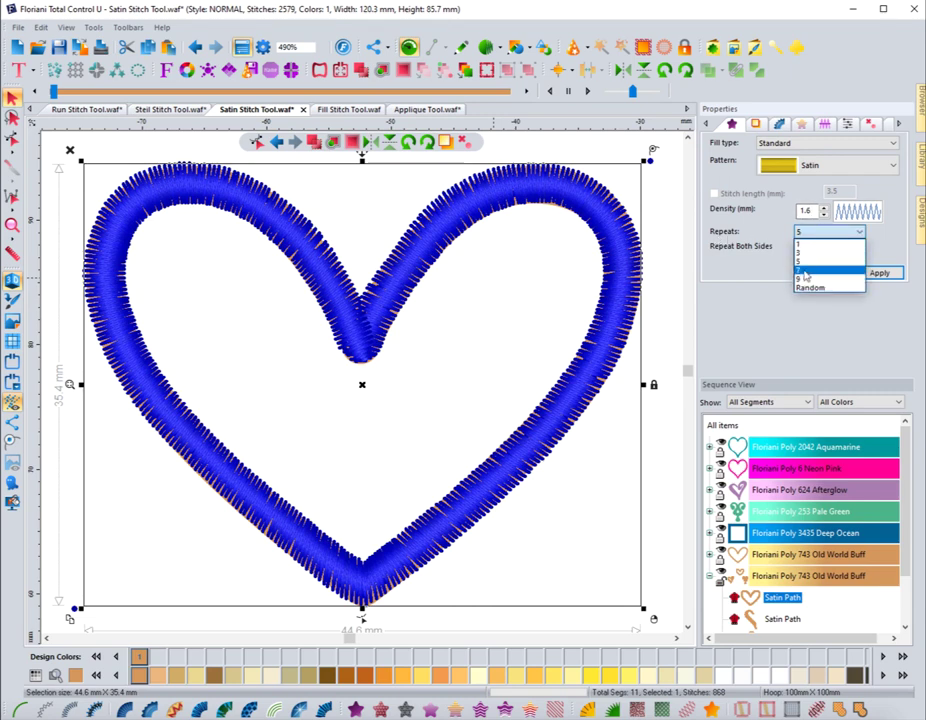
click(806, 270)
click(816, 233)
click(806, 257)
click(811, 233)
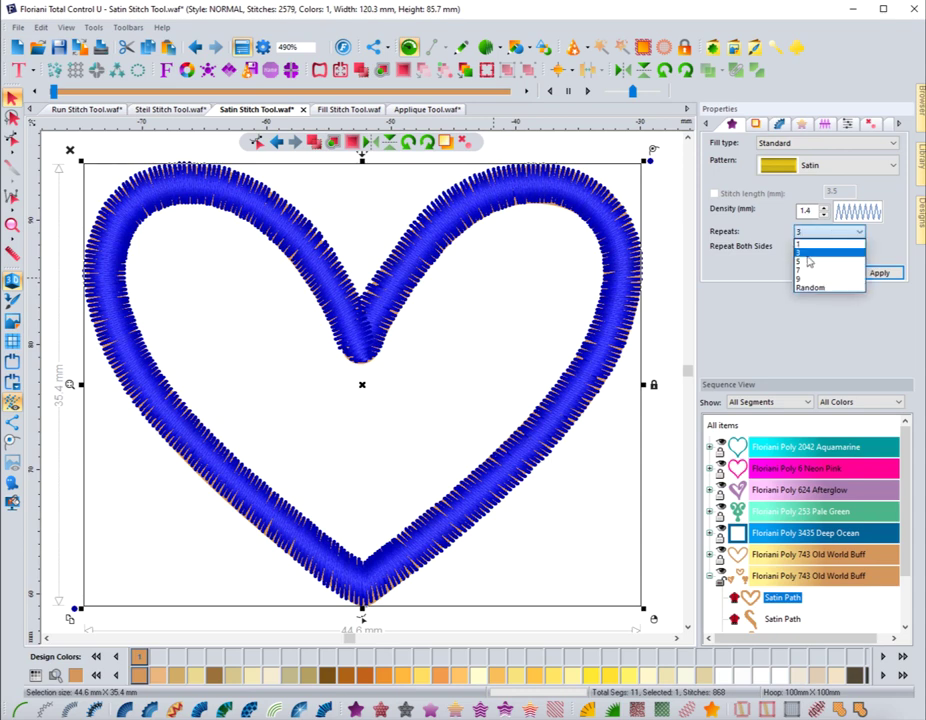
- Apply 5 repeats to the heart's satin stitching, deselect it, and hide the solid heart artwork behind it
click(806, 262)
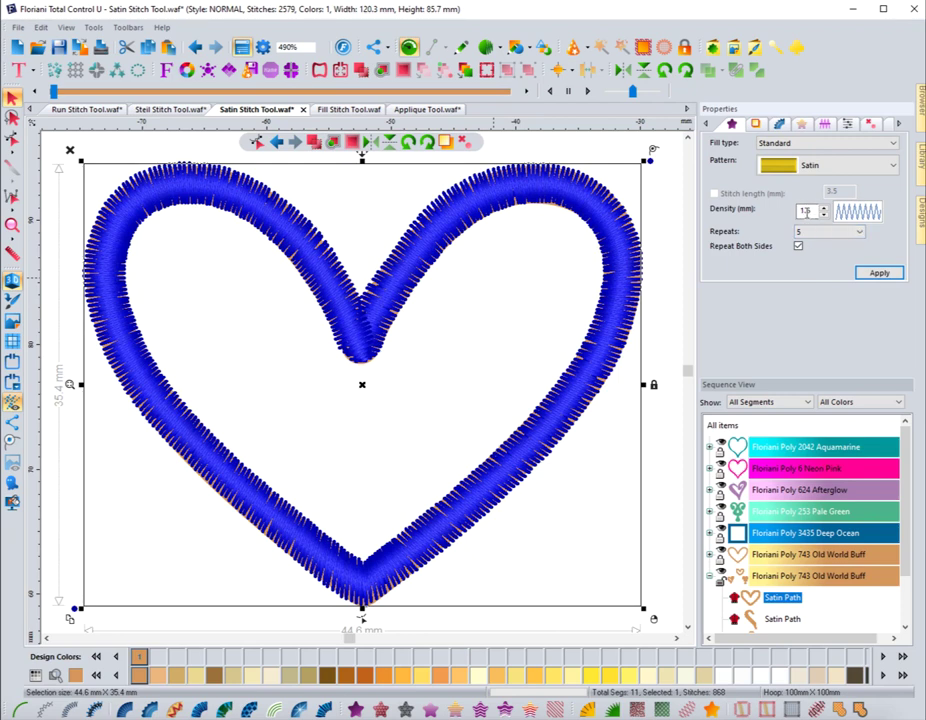
click(805, 232)
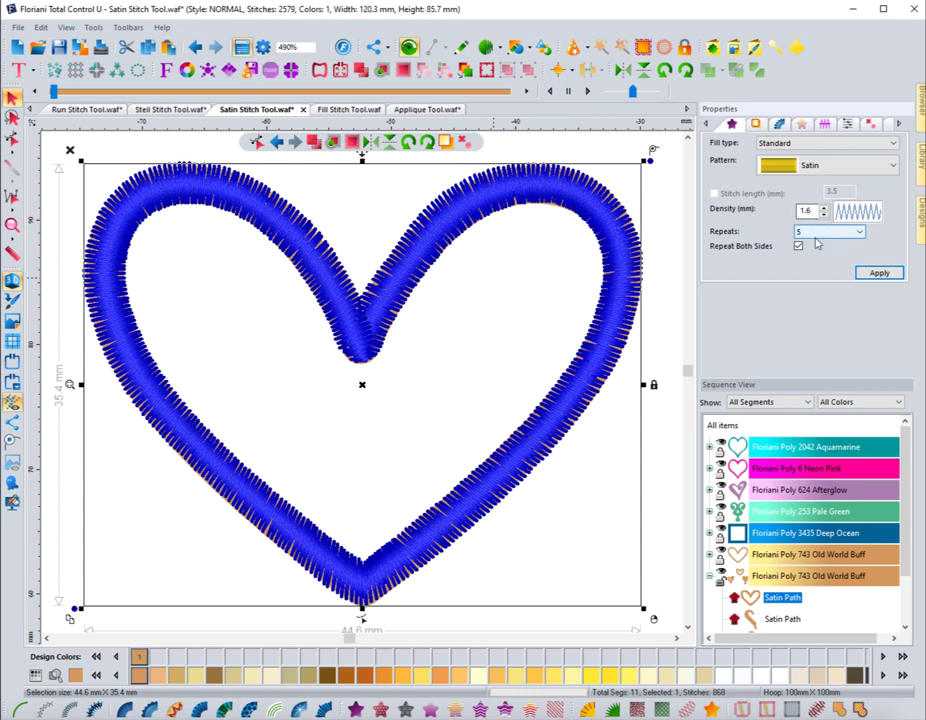
click(818, 237)
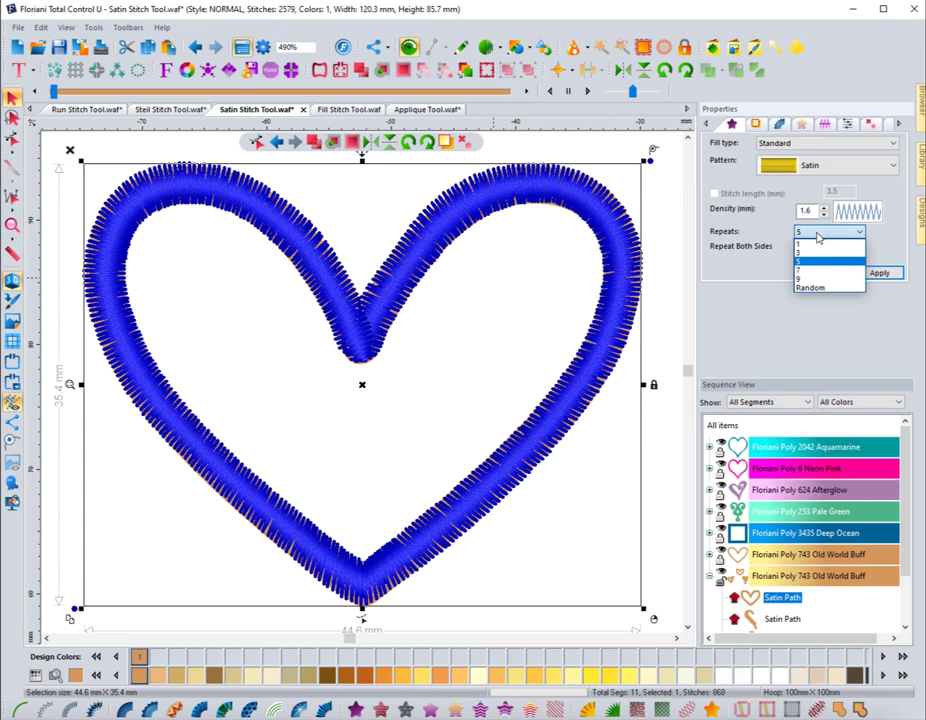
click(818, 237)
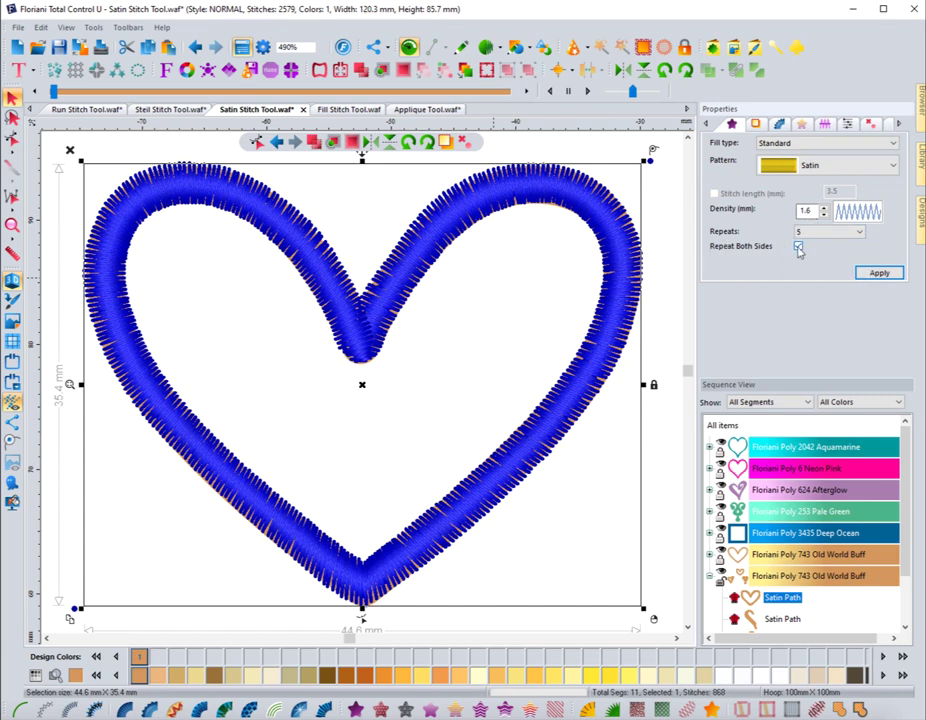
click(876, 272)
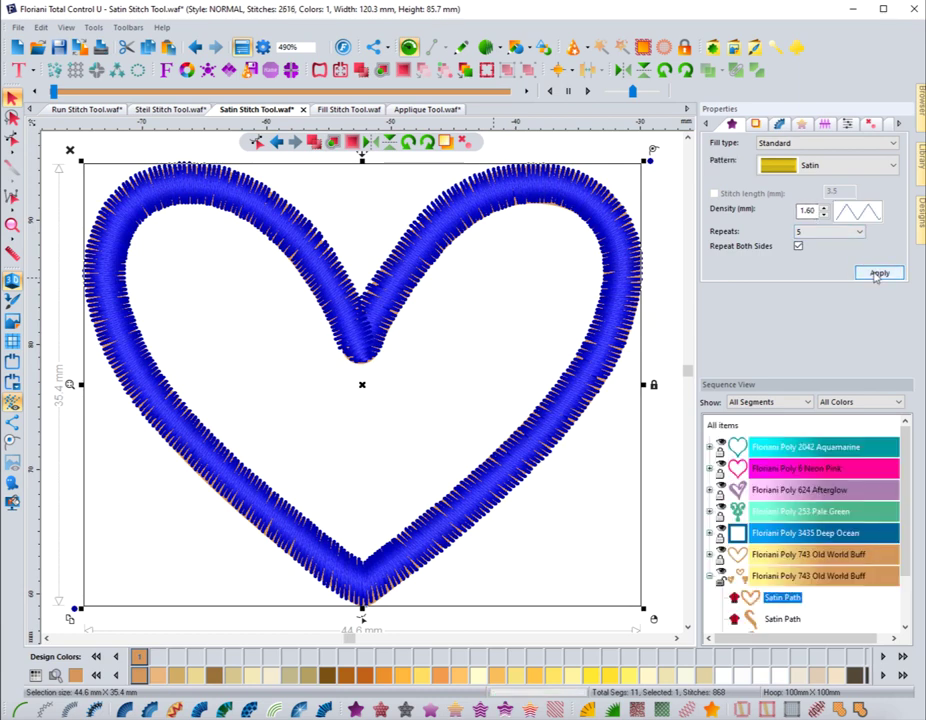
click(512, 259)
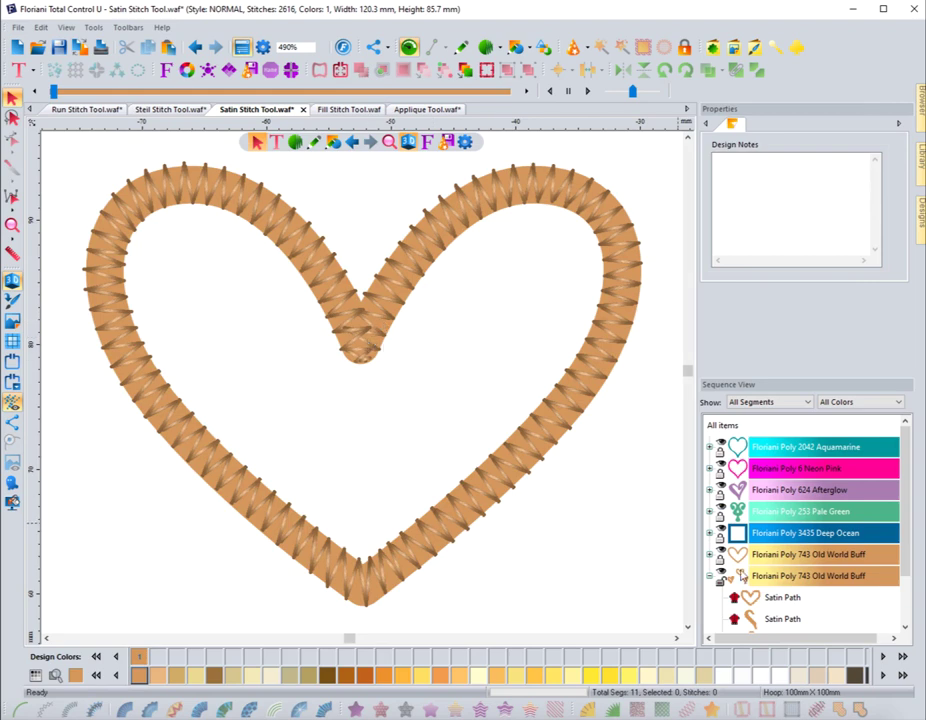
key(3)
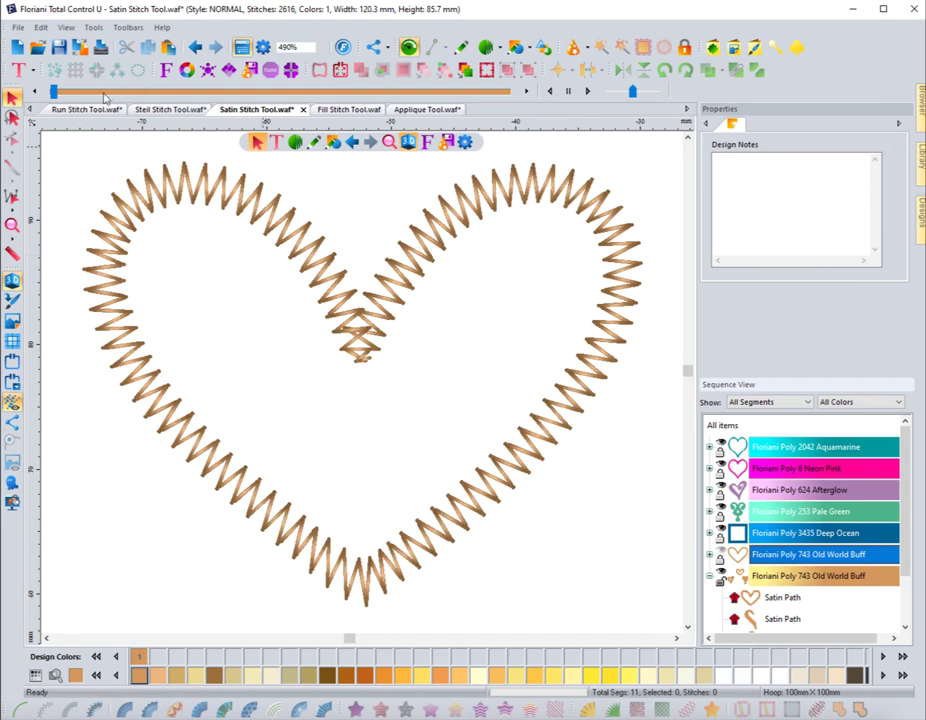
- Run the stitch simulation into the start of the heart and advance stitch by stitch to examine the repeated stitches
click(54, 91)
drag(54, 91, 68, 91)
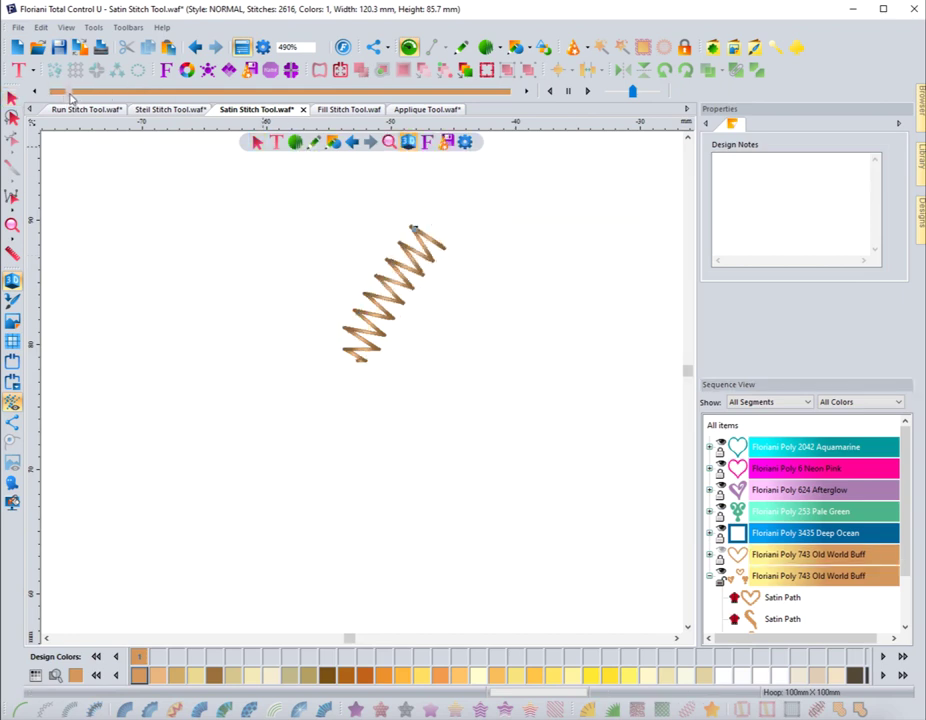
click(527, 91)
click(527, 91)
click(527, 91)
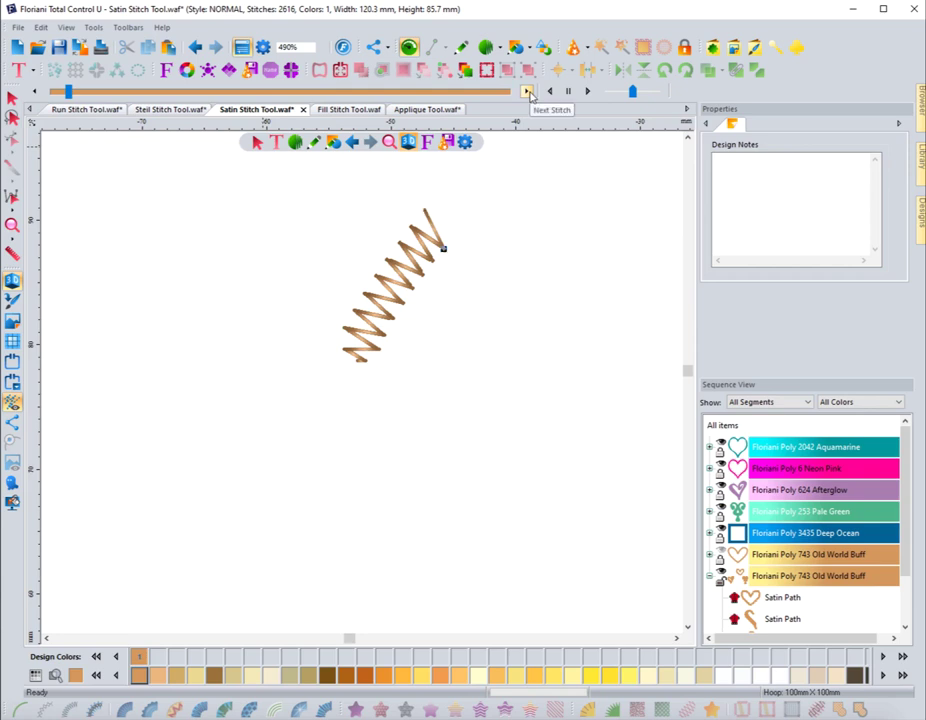
click(529, 92)
click(529, 92)
click(529, 92)
click(529, 92)
click(529, 92)
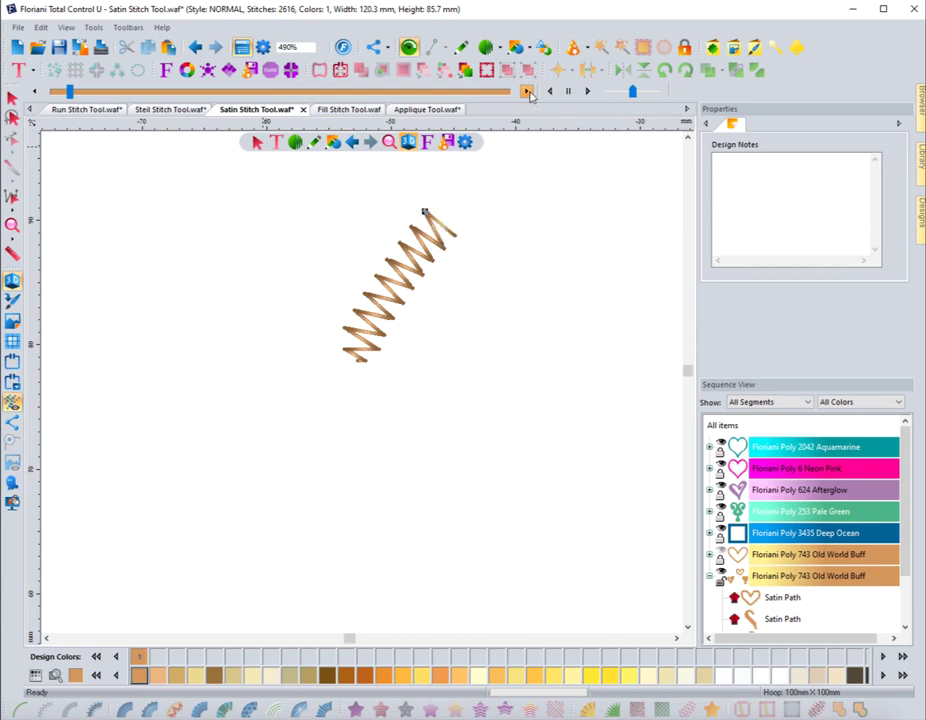
click(529, 92)
click(529, 92)
click(529, 92)
click(529, 92)
click(529, 92)
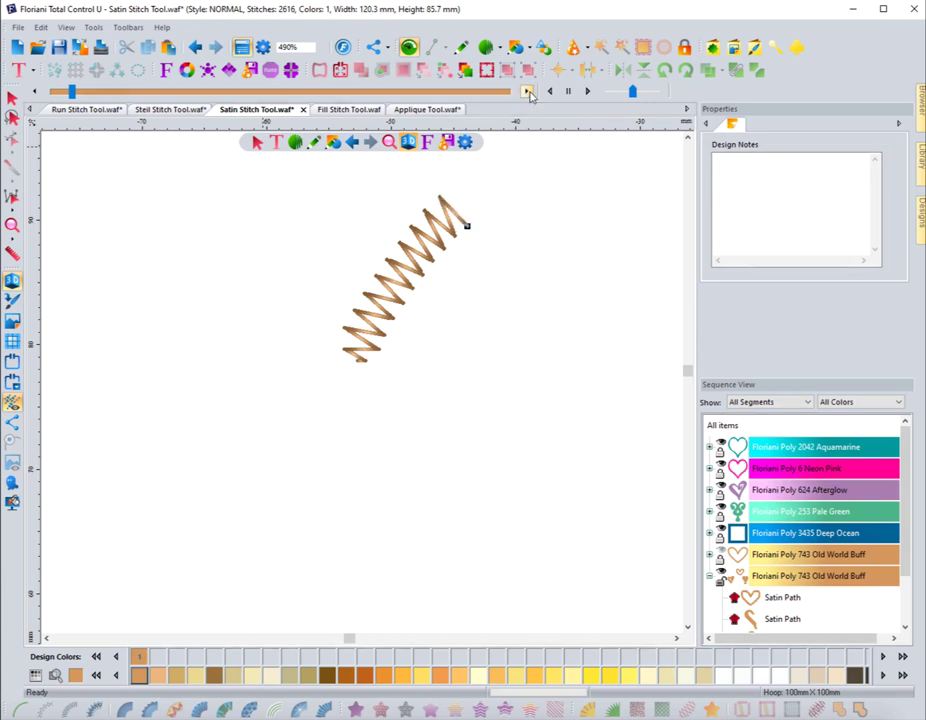
click(529, 92)
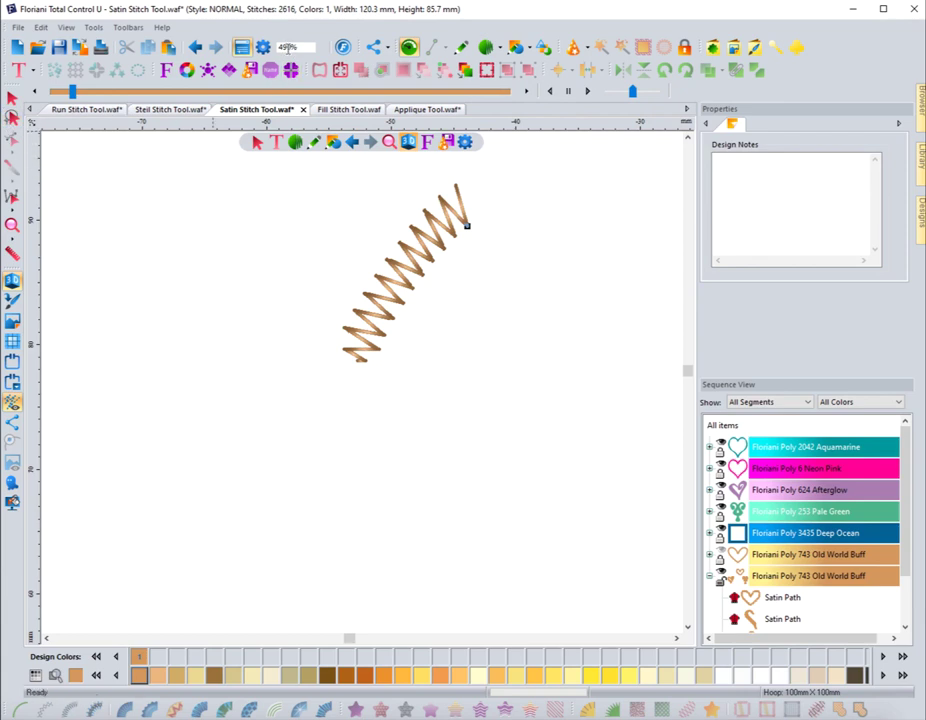
- Leave the stitch simulation and view the whole design at 100% zoom to examine the heart
click(12, 97)
scroll(437, 285, down, 2)
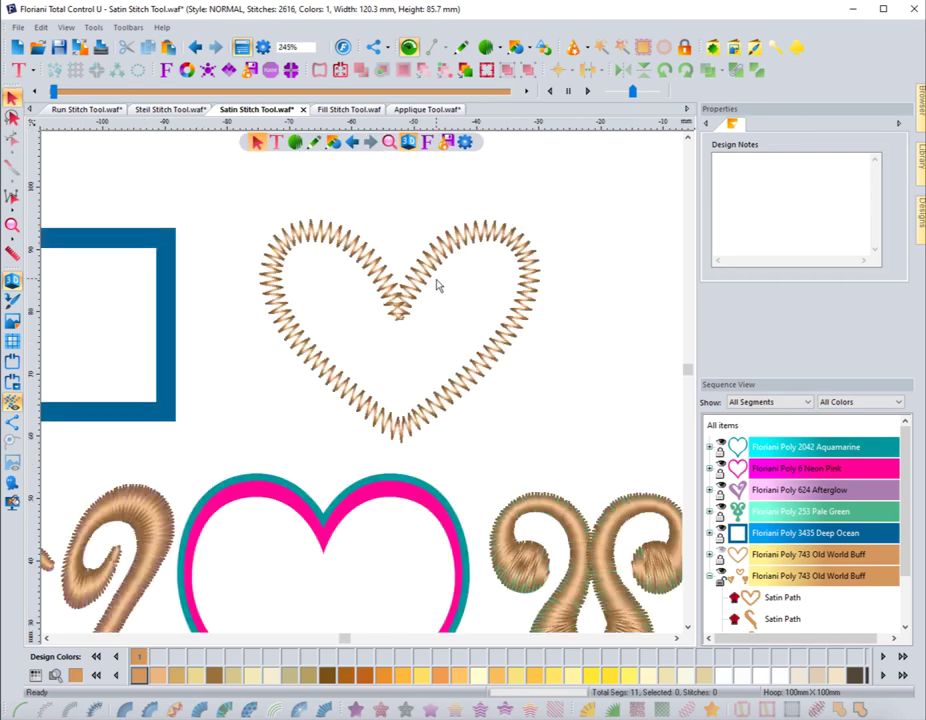
scroll(437, 285, down, 1)
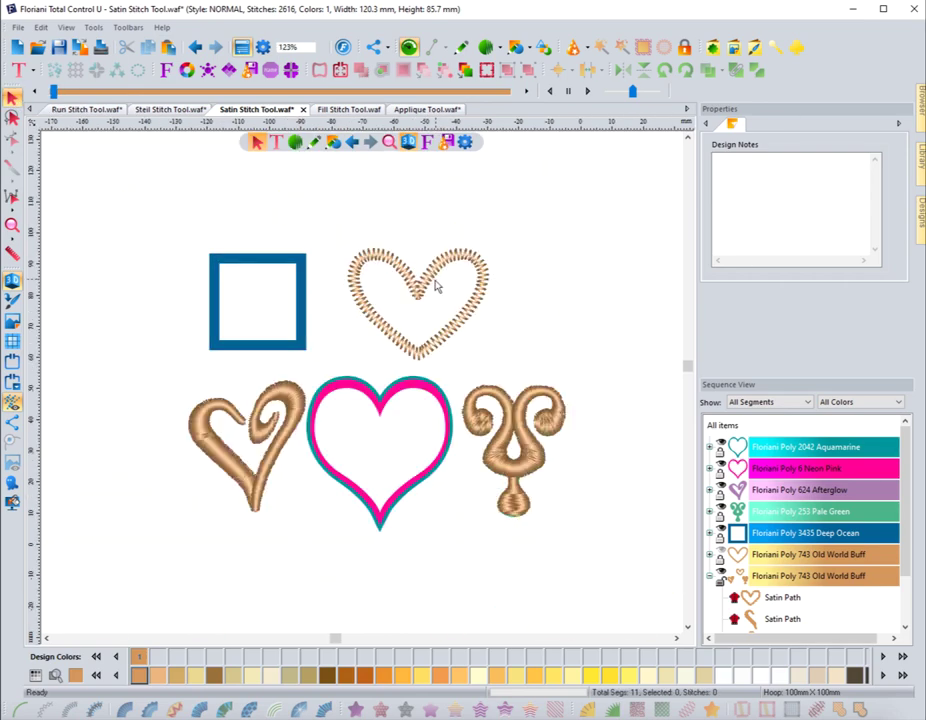
double_click(287, 47)
text(100)
key(Return)
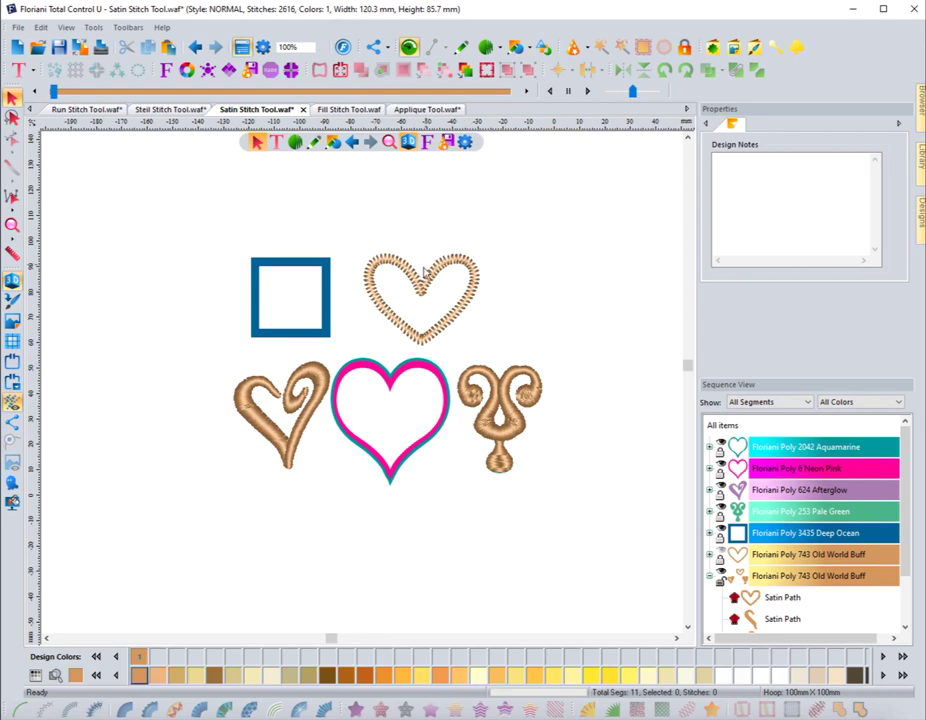
- Select the satin heart and apply the Random repeats option to it
click(12, 226)
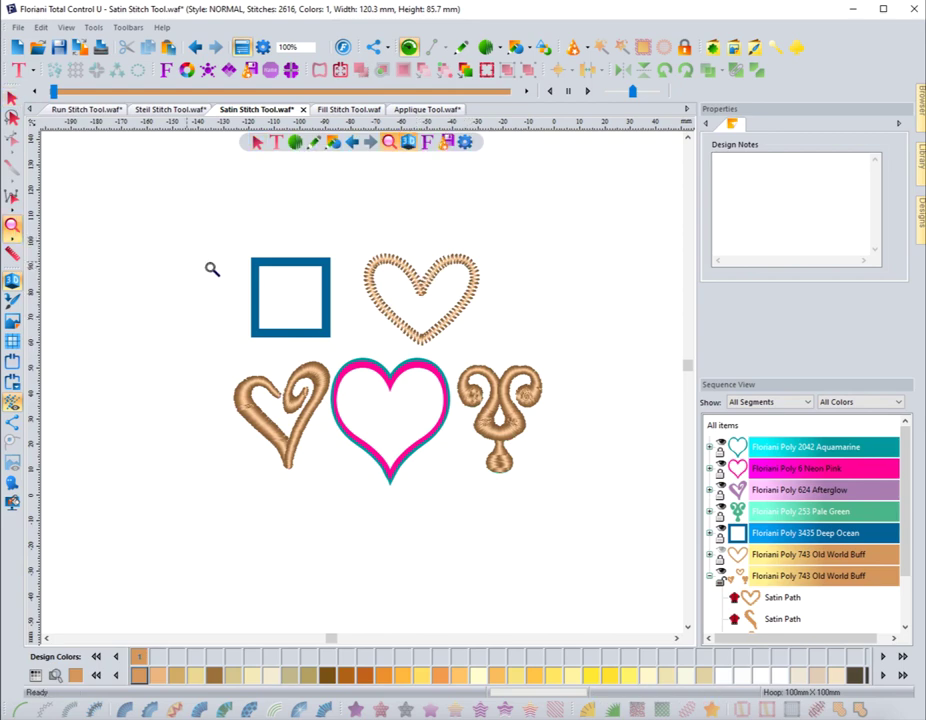
drag(353, 240, 492, 343)
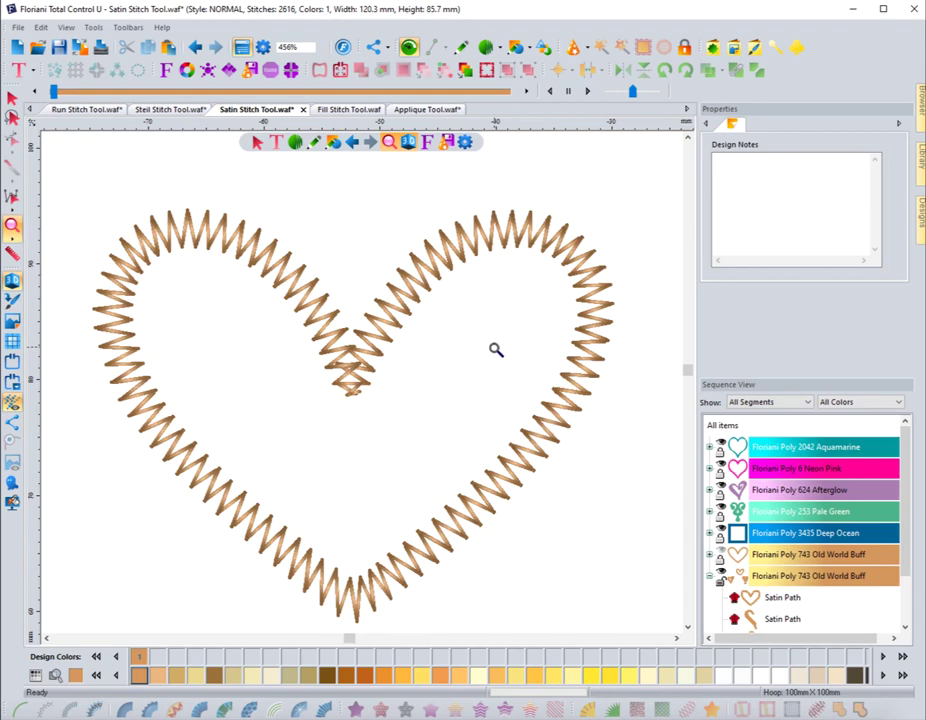
click(12, 97)
click(266, 271)
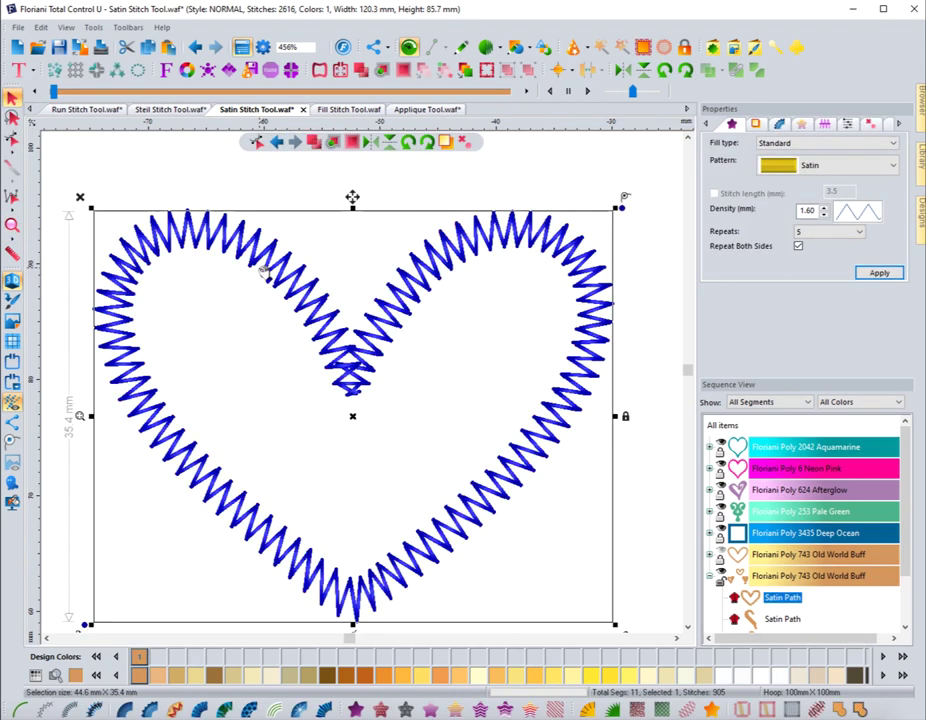
click(843, 236)
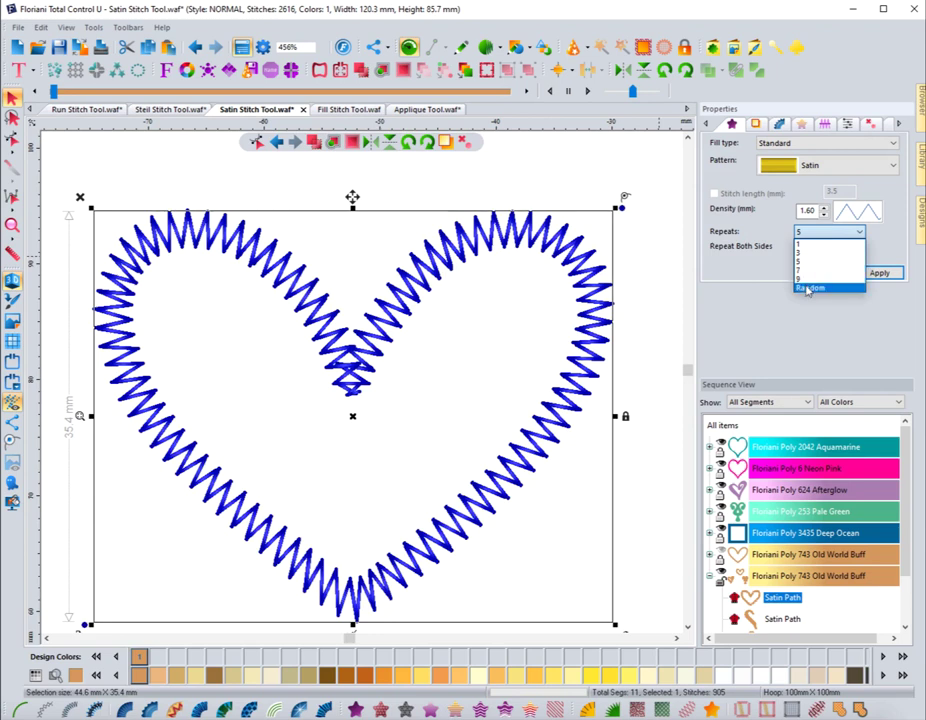
click(807, 289)
click(869, 272)
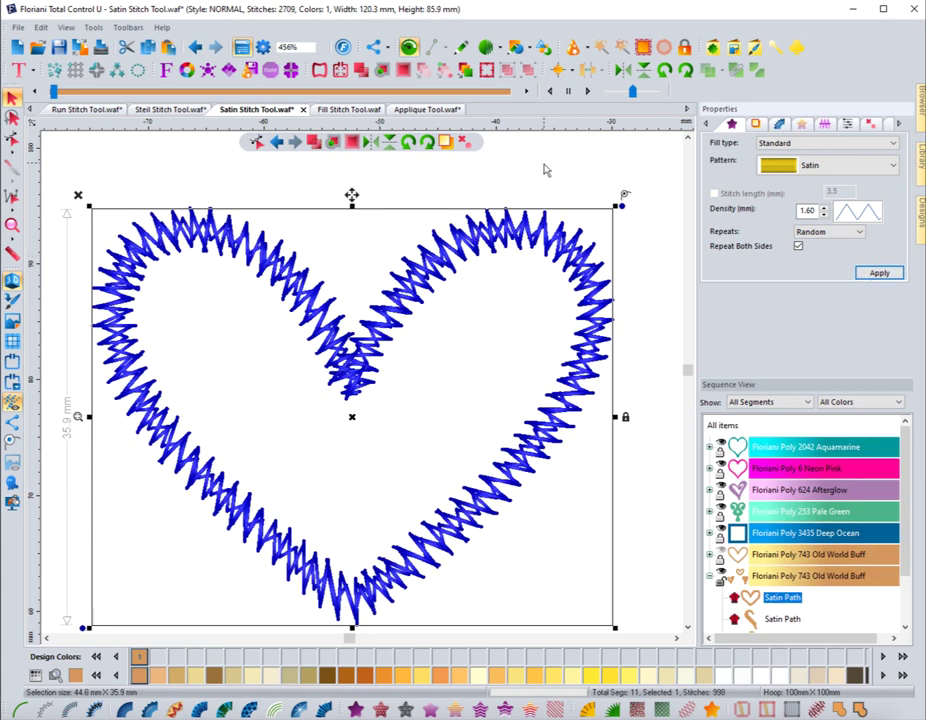
- Remove the Parallel underlay from the heart, apply the change, and deselect the heart
click(755, 124)
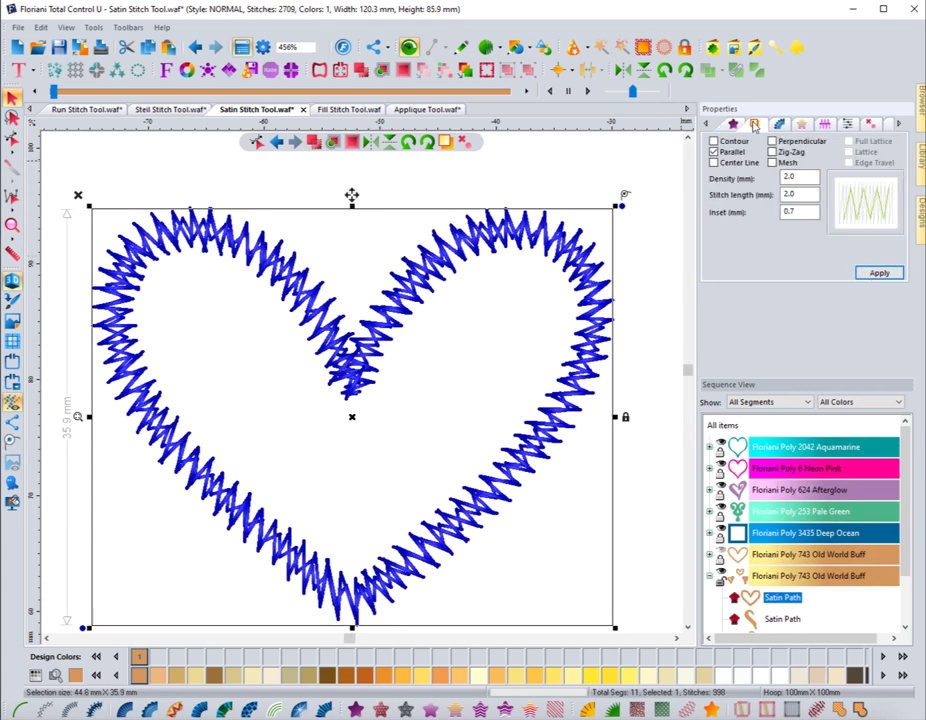
click(715, 152)
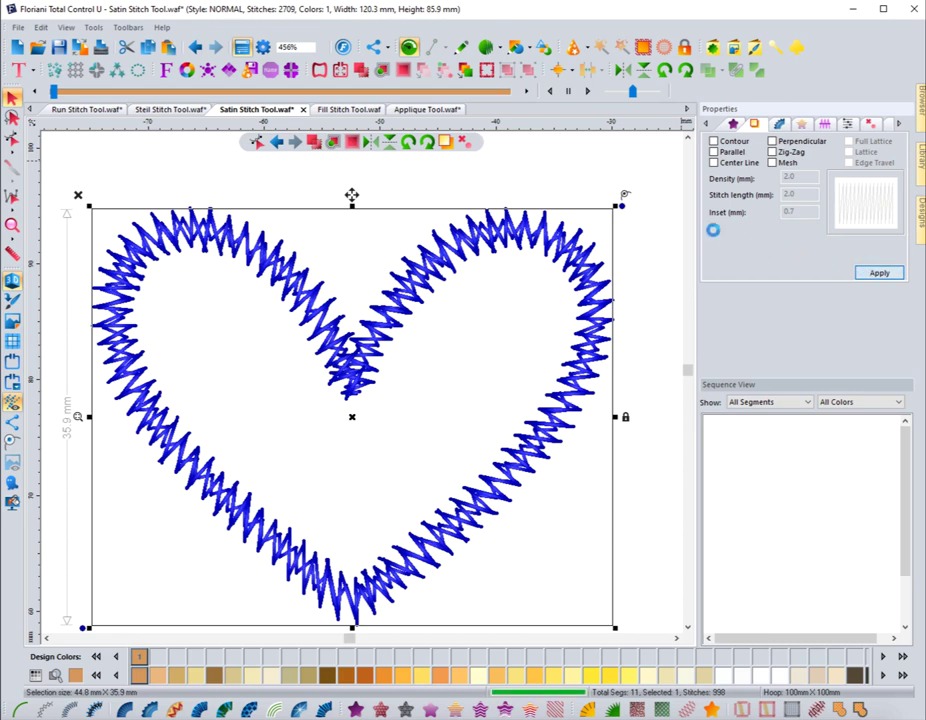
click(562, 188)
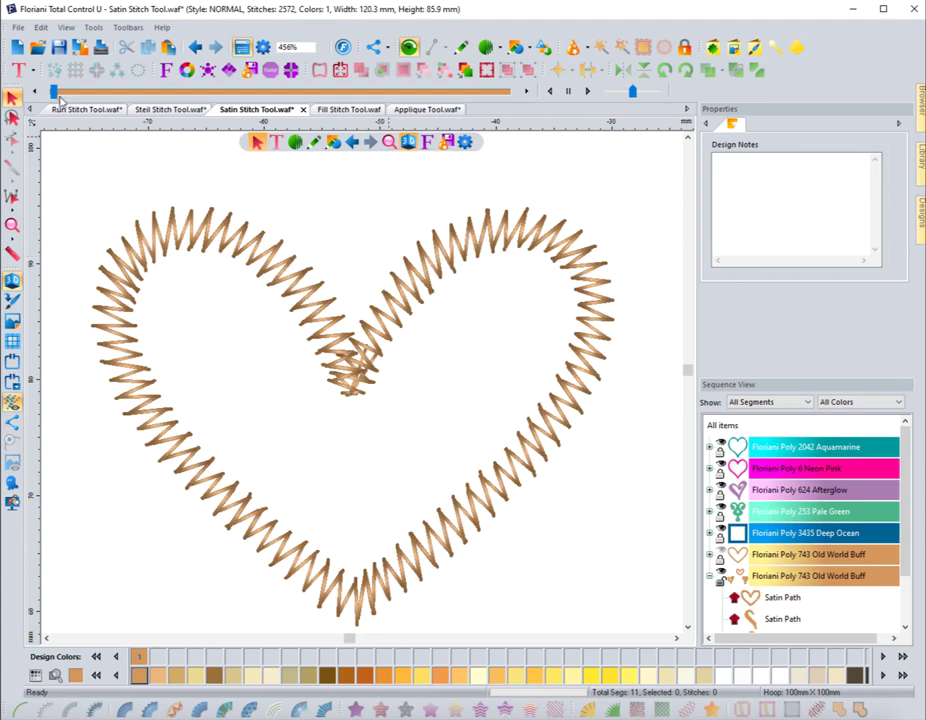
- Simulate the heart's stitching up to its lower point and advance stitch by stitch to examine the random repeats
click(129, 92)
drag(129, 95, 124, 95)
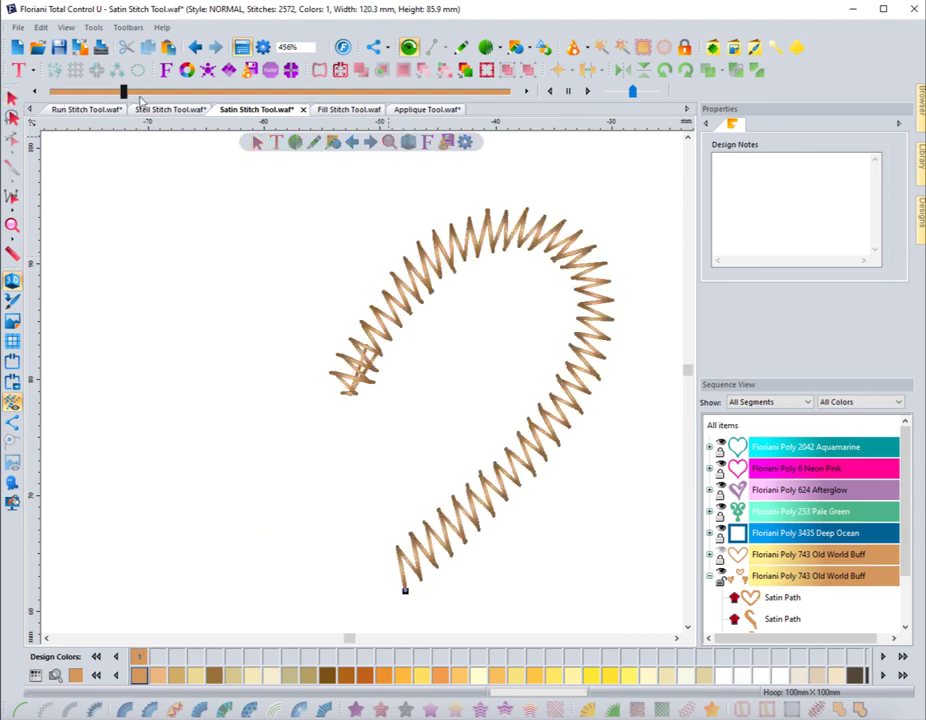
click(527, 91)
click(528, 92)
click(528, 92)
click(528, 92)
click(528, 92)
click(528, 92)
click(528, 92)
click(528, 92)
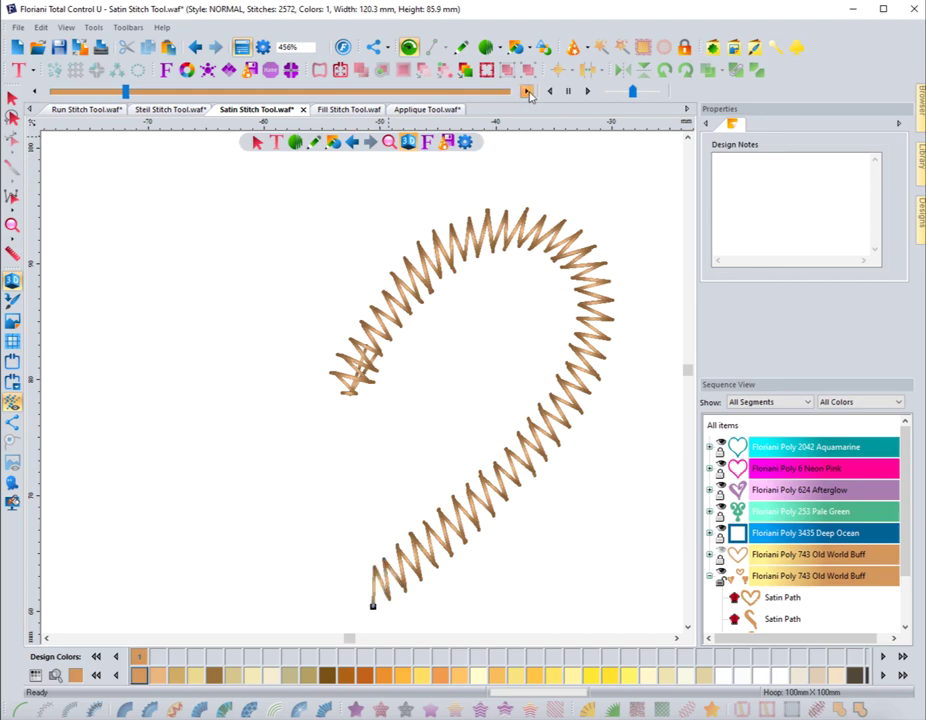
click(528, 92)
click(528, 92)
click(528, 92)
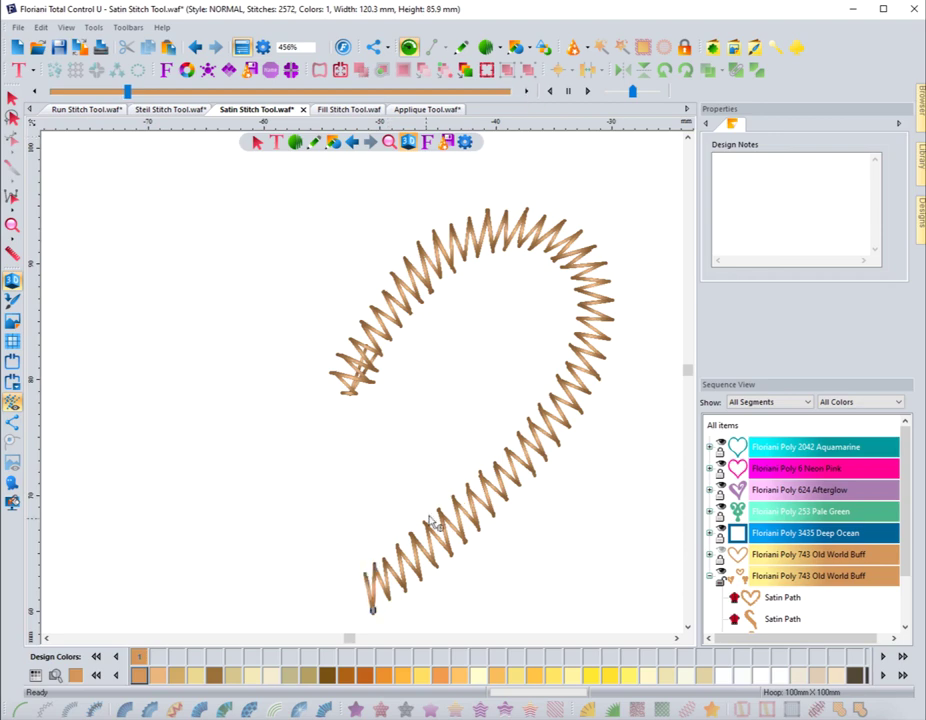
key(Escape)
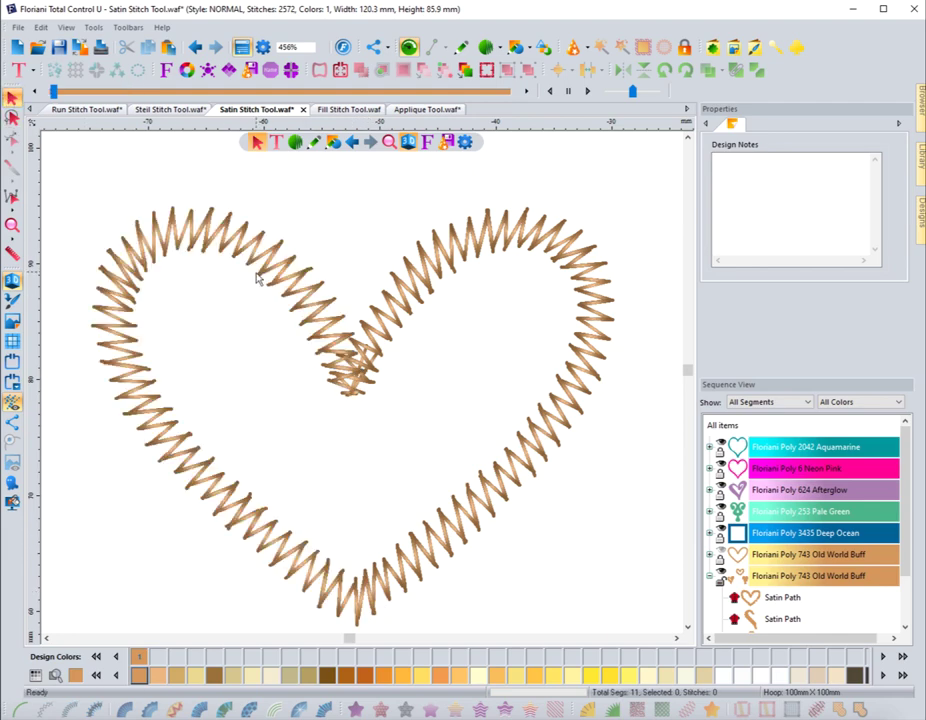
- Set the satin heart's repeats to 1 and apply the change
click(260, 273)
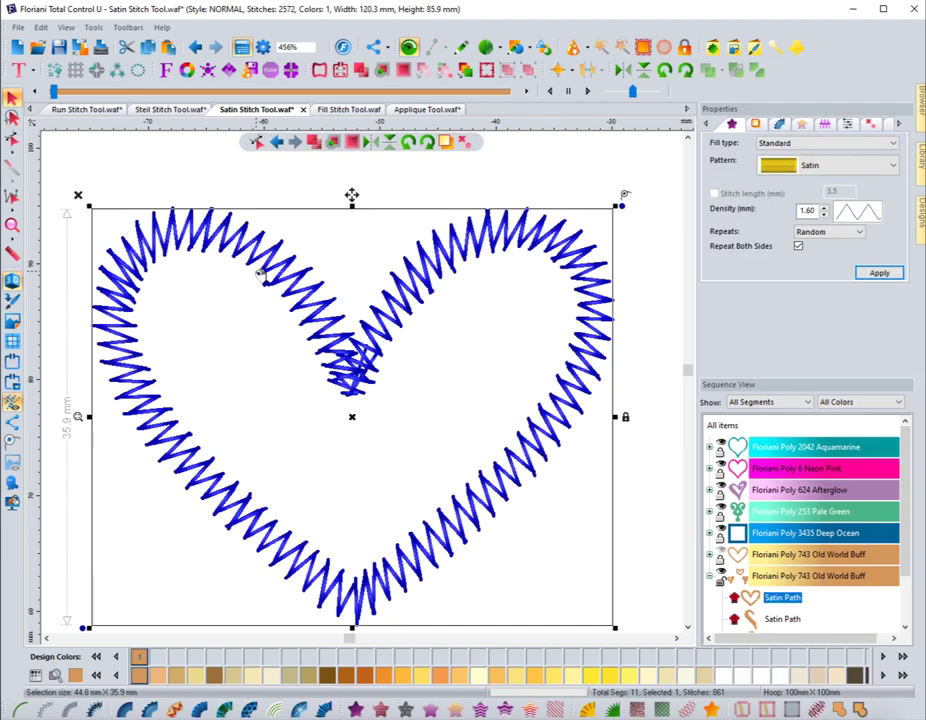
click(838, 234)
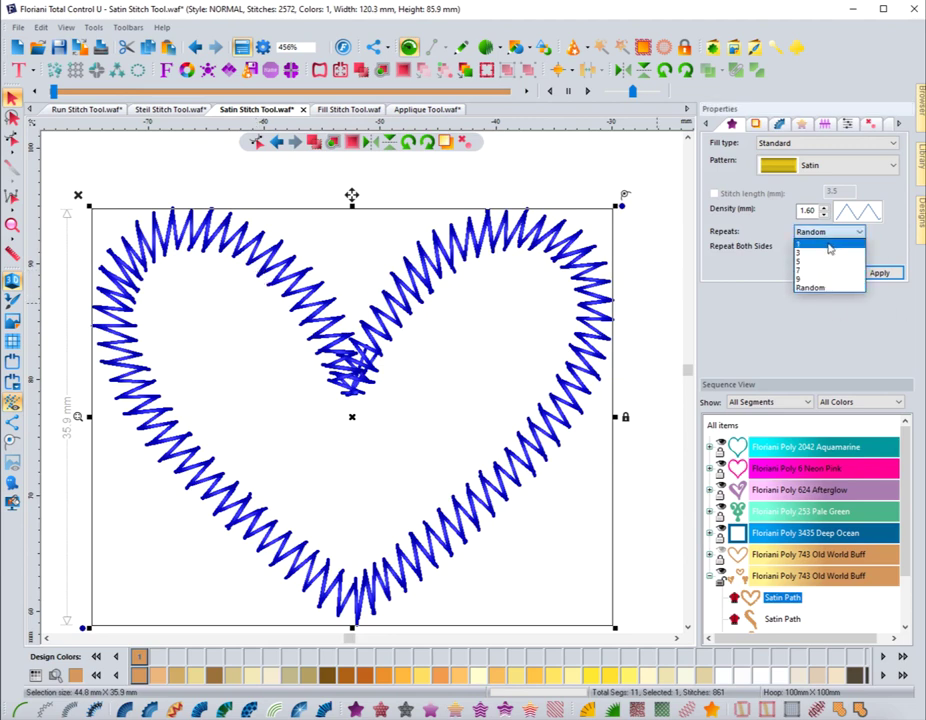
click(825, 246)
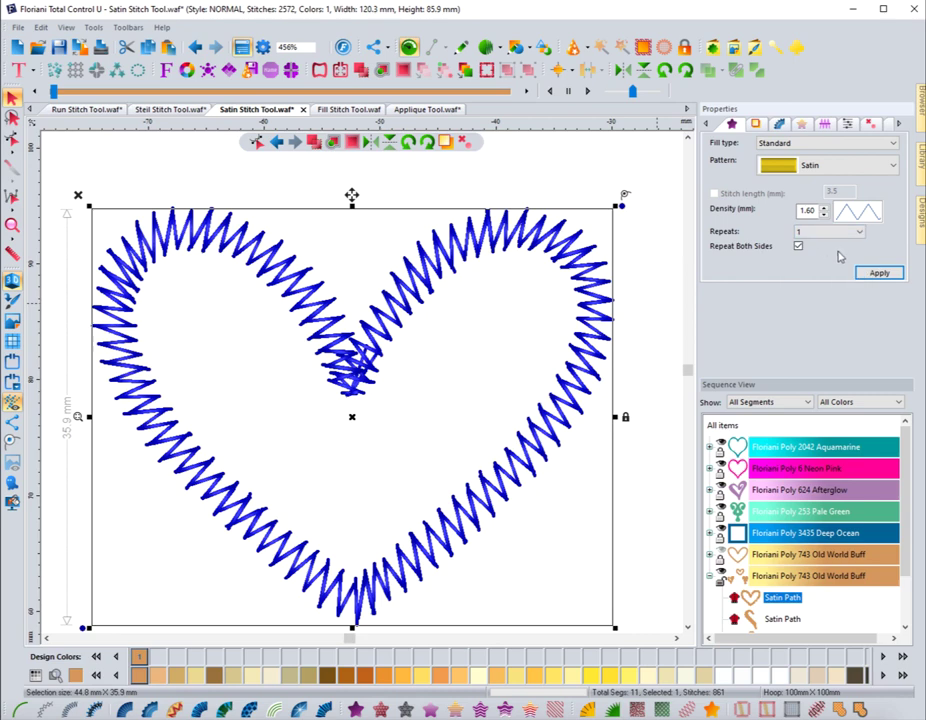
click(878, 272)
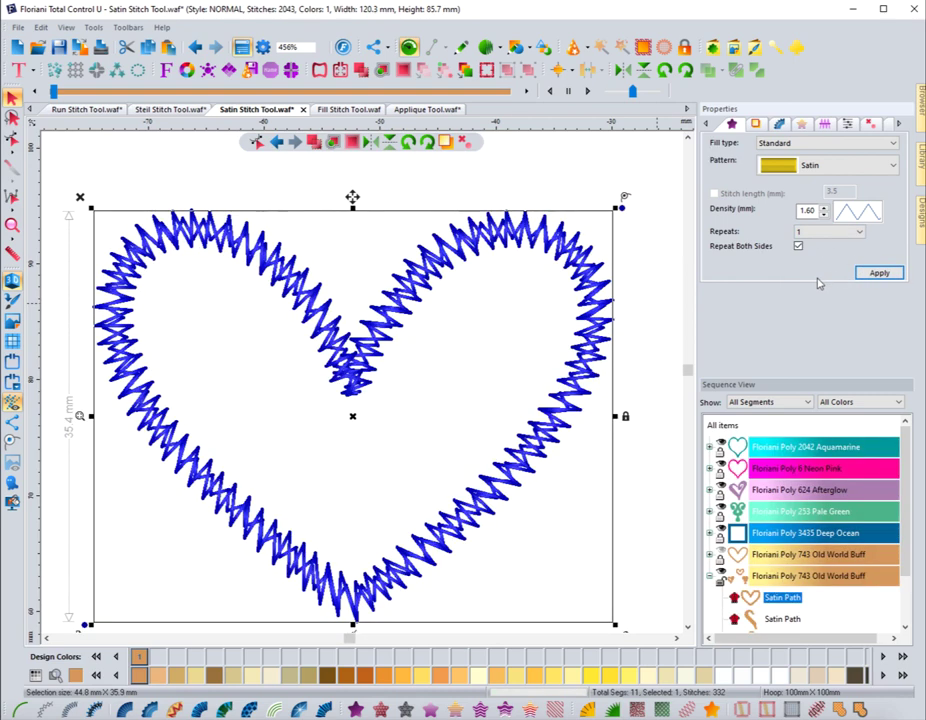
- Set the heart's satin density to 0.4 mm, apply it, and deselect the heart
double_click(806, 210)
key(BackSpace)
text(.4)
click(878, 271)
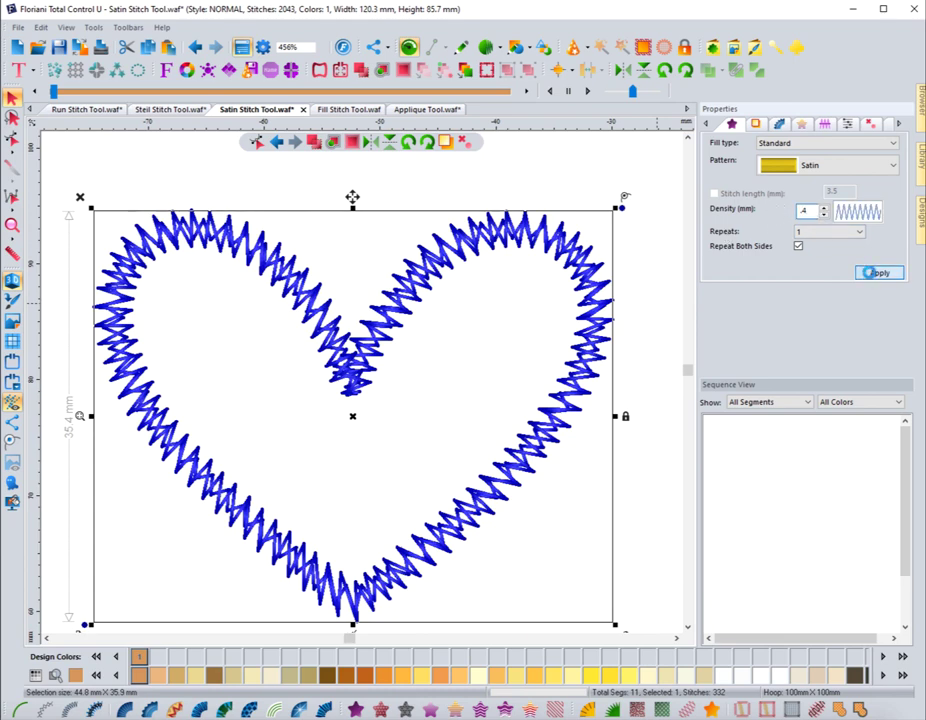
click(557, 190)
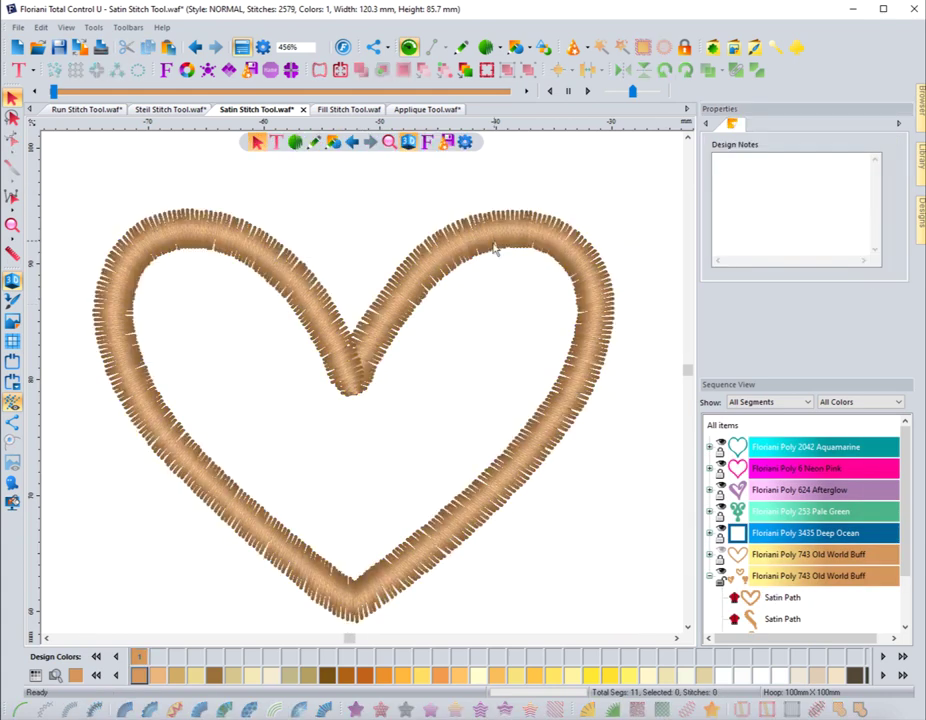
- Select the heart, enable only the Contour underlay in place of Parallel, and apply the change
click(400, 343)
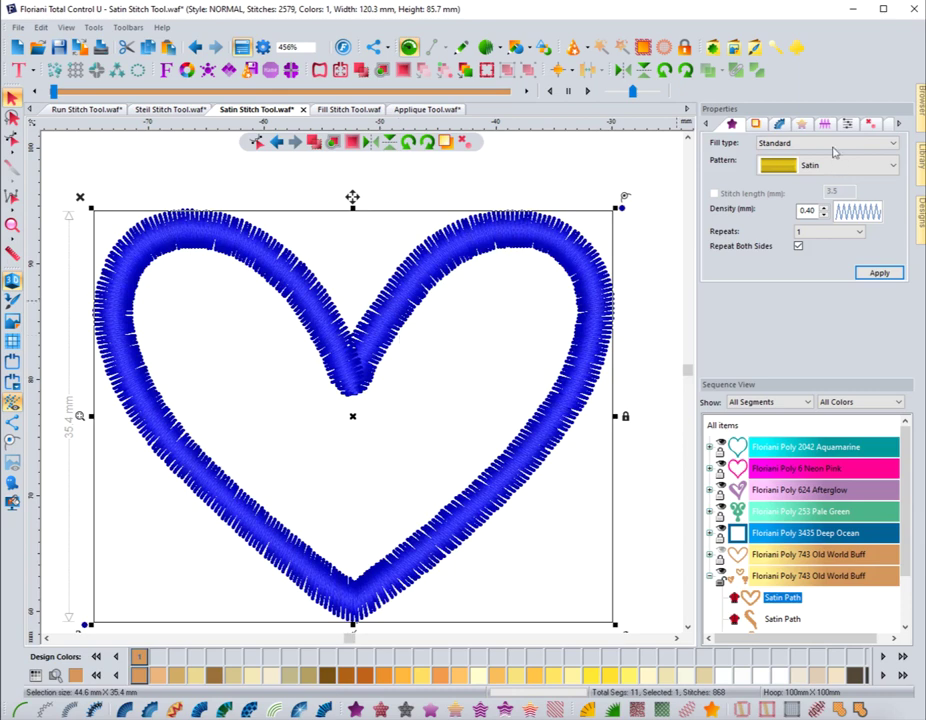
click(762, 124)
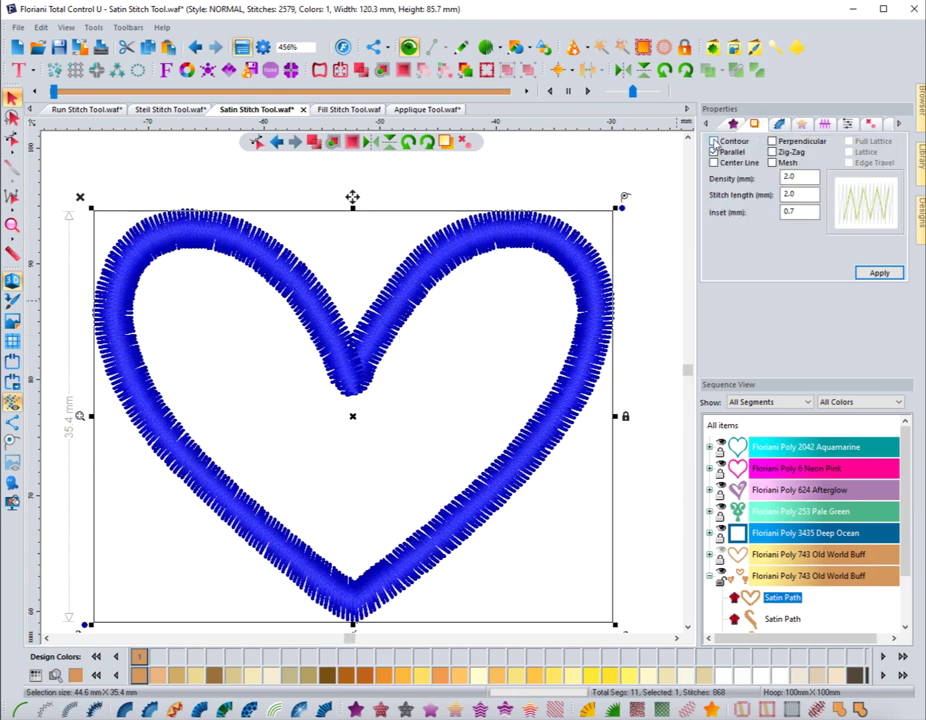
click(714, 141)
click(714, 153)
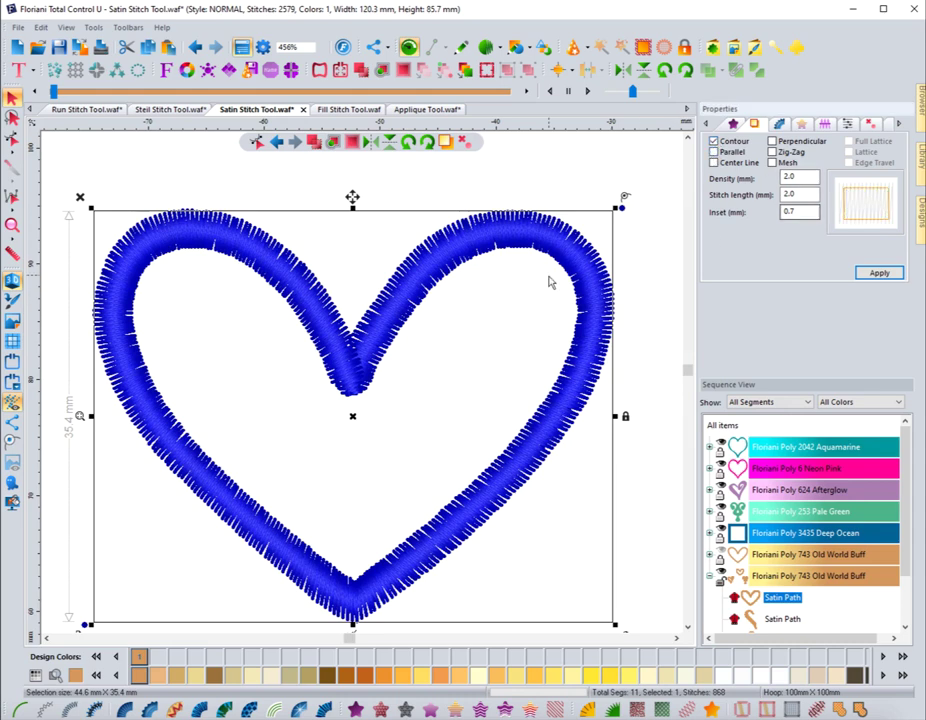
click(863, 273)
- Simulate the start of the heart's stitching to examine the Contour underlay, and leave the simulation
click(54, 92)
drag(55, 93, 80, 93)
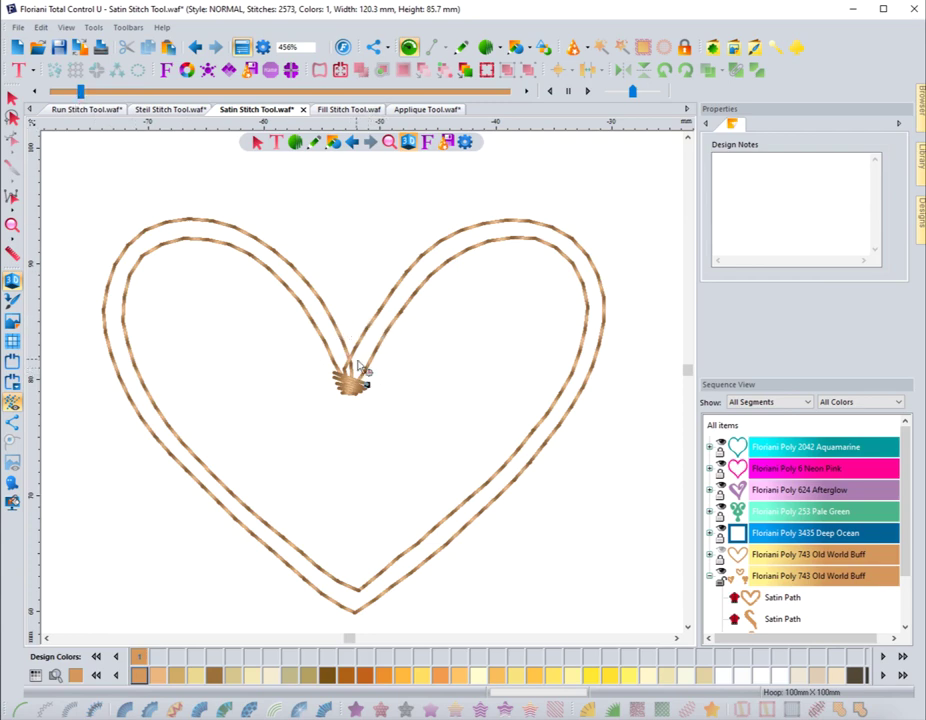
mouse_move(105, 97)
mouse_down()
mouse_move(124, 92)
mouse_move(87, 92)
mouse_up()
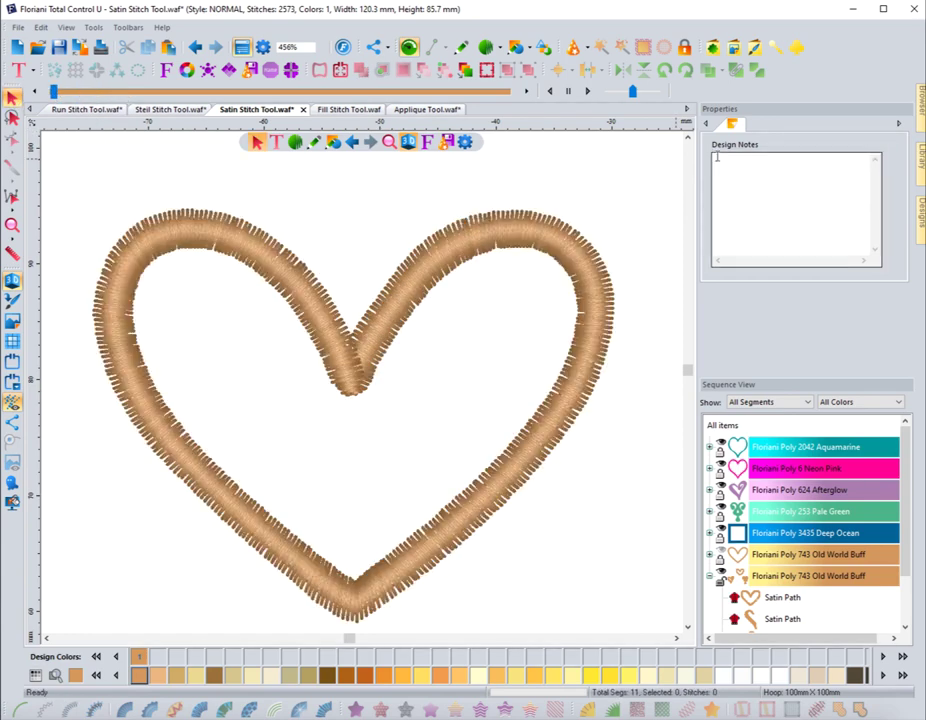
- Apply only the Parallel underlay to the heart and simulate the first stitches to examine it
click(566, 258)
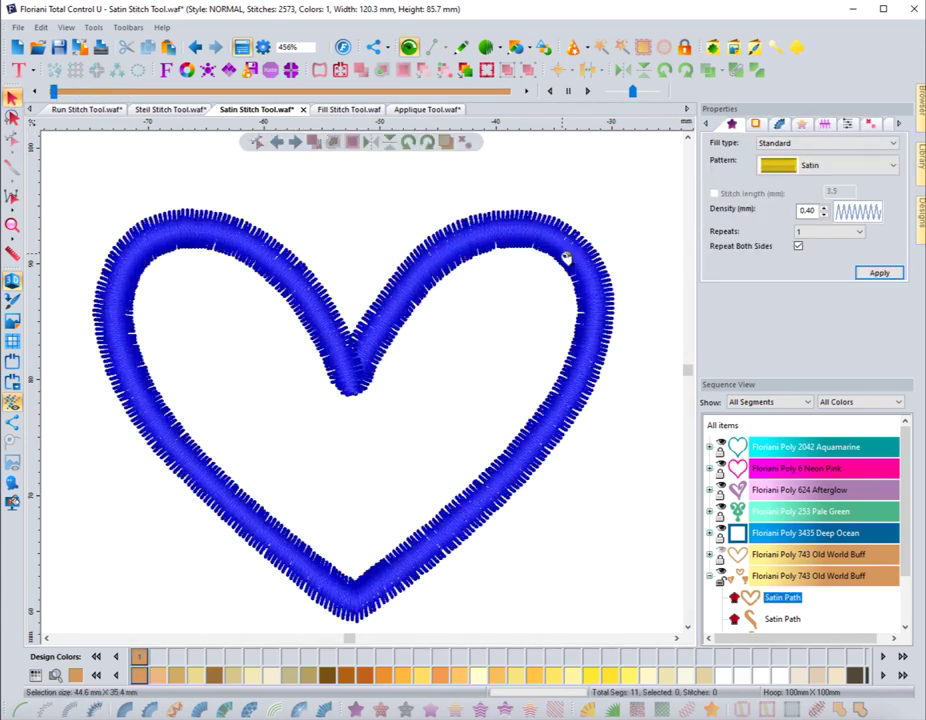
click(757, 124)
click(713, 152)
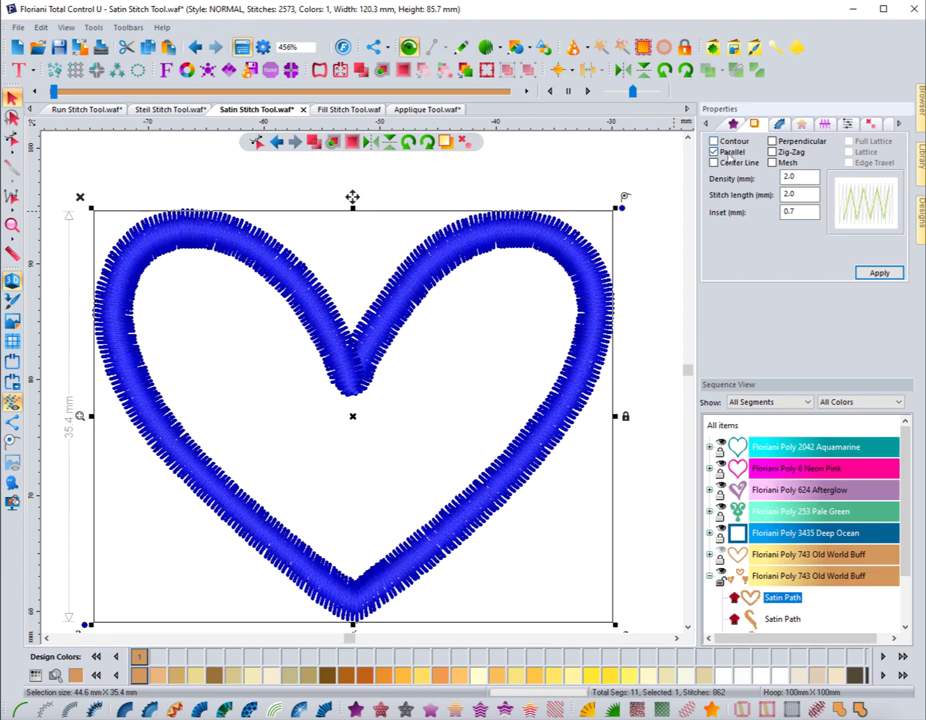
click(878, 273)
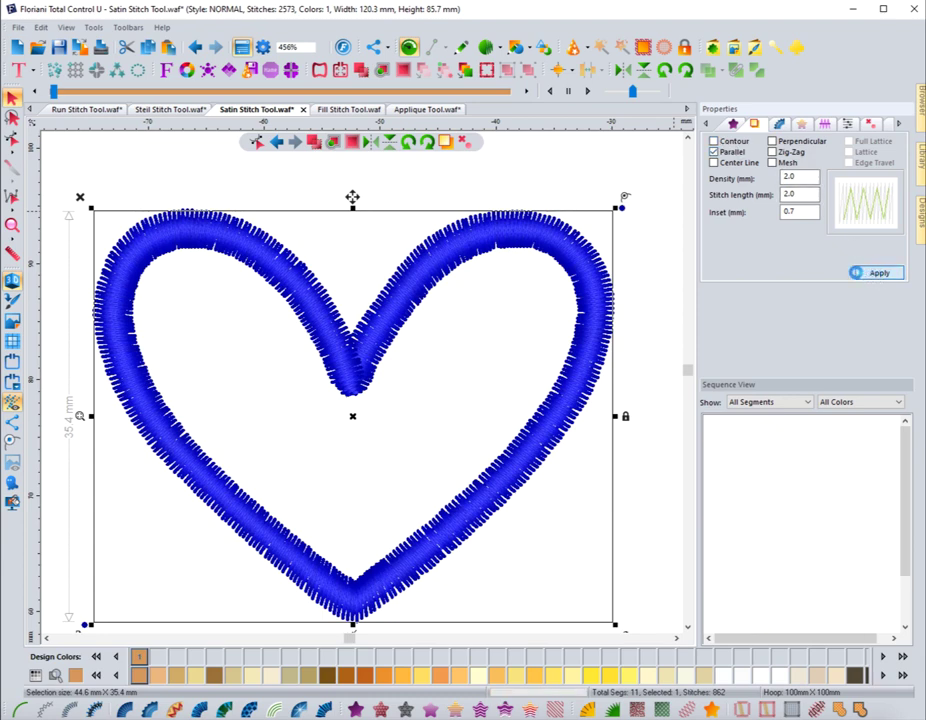
click(72, 95)
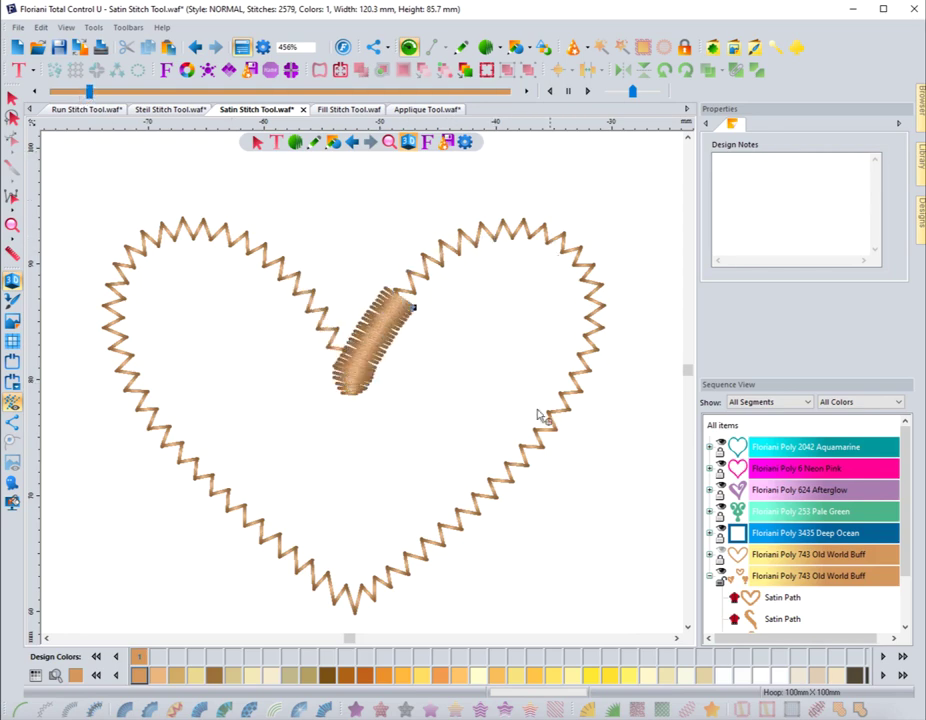
click(12, 97)
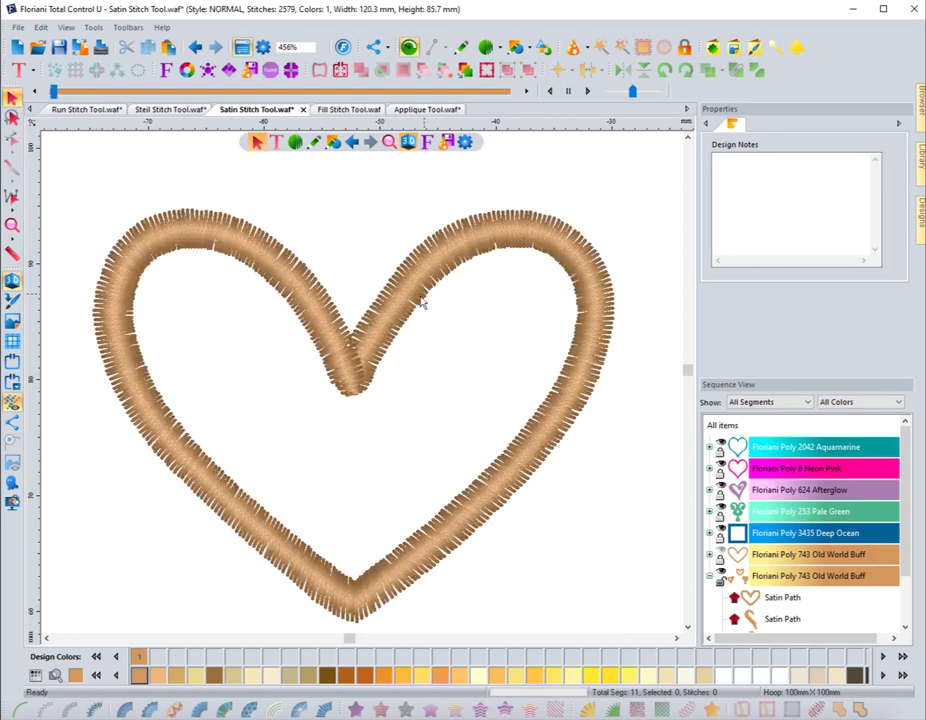
- Apply only the Center Line underlay to the heart and simulate the stitching through the right lobe
click(443, 292)
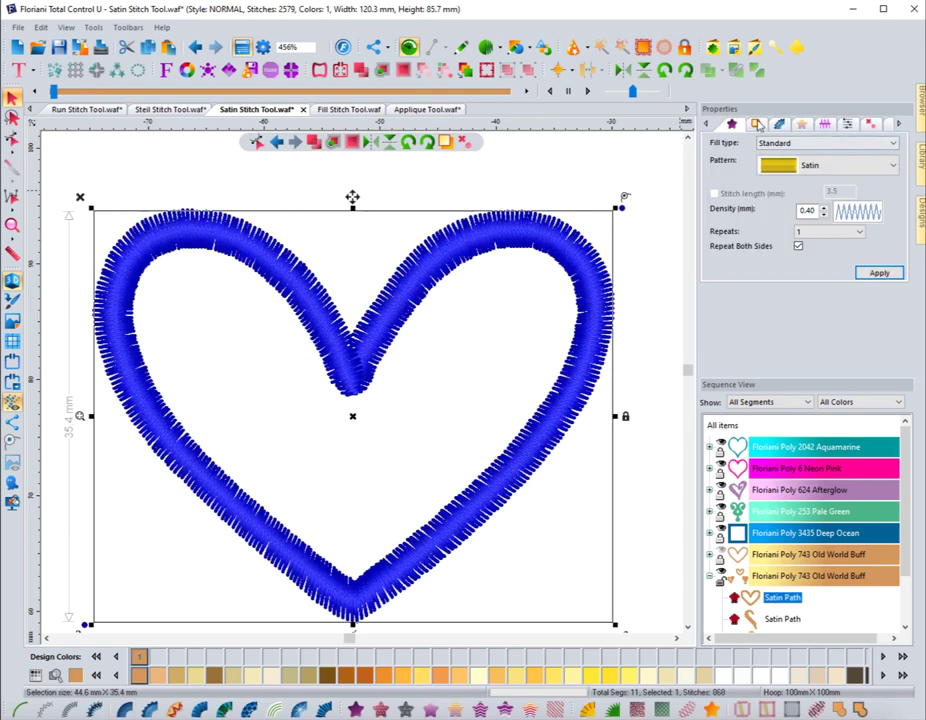
click(757, 124)
click(713, 152)
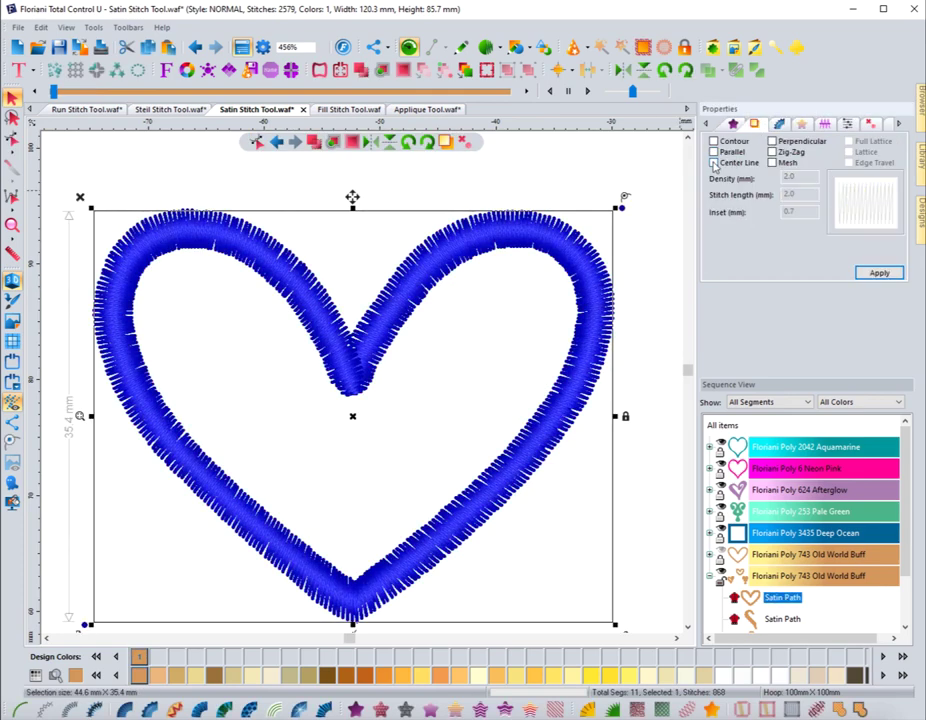
click(879, 273)
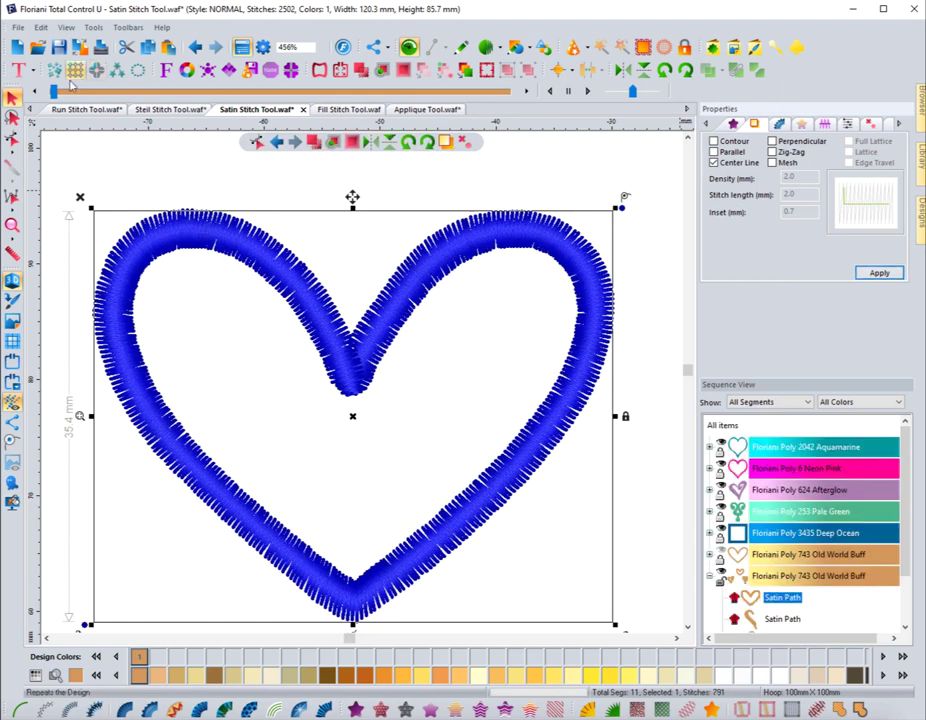
drag(55, 92, 100, 92)
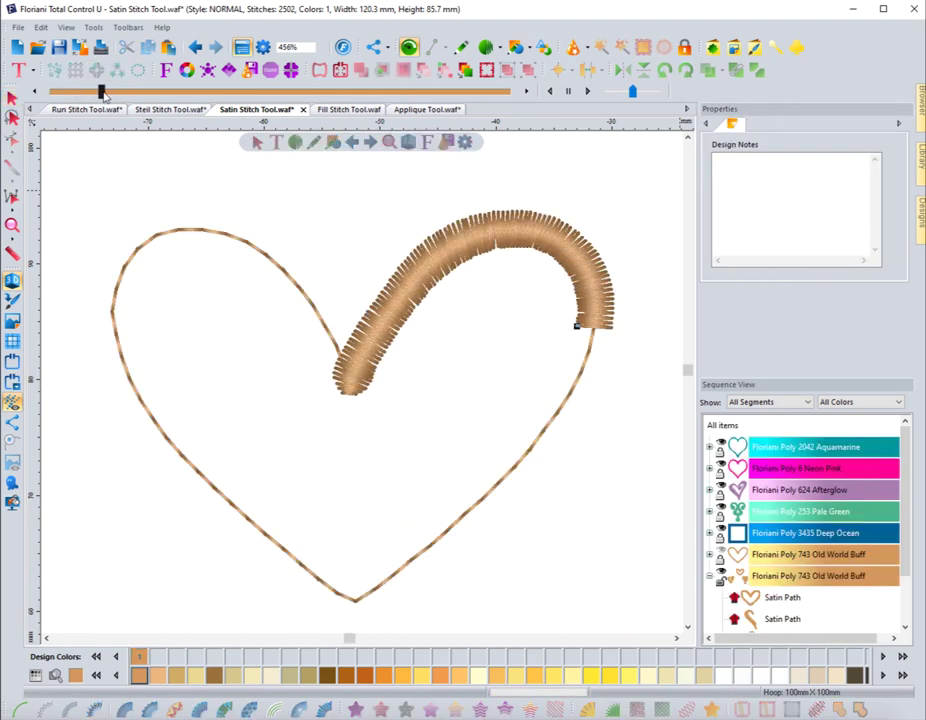
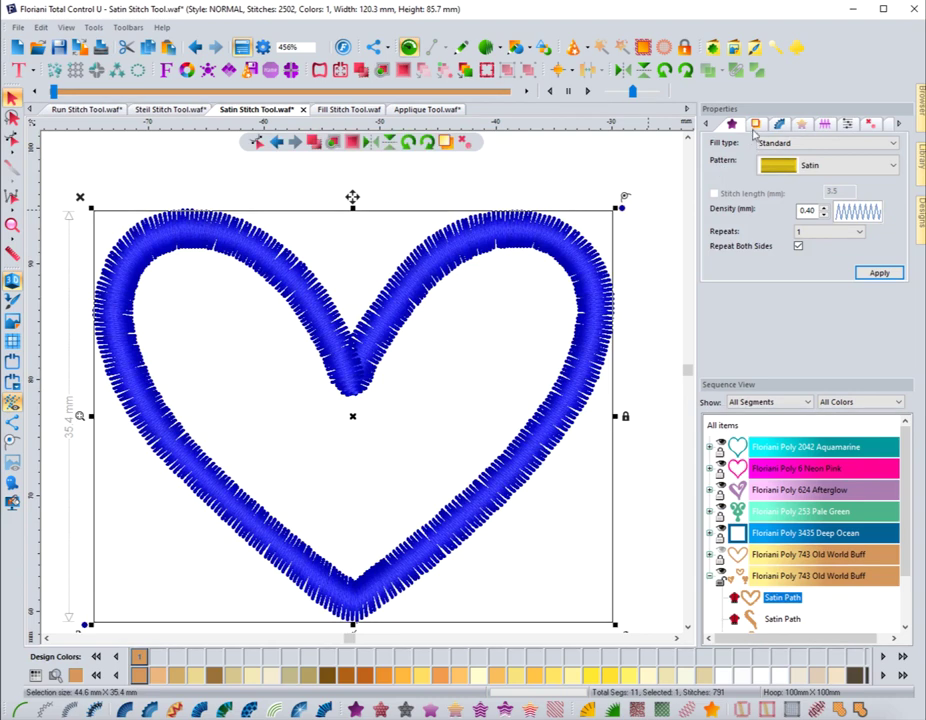
- Turn off the heart's Center Line underlay, enable Perpendicular instead, and apply the change
click(756, 125)
click(713, 163)
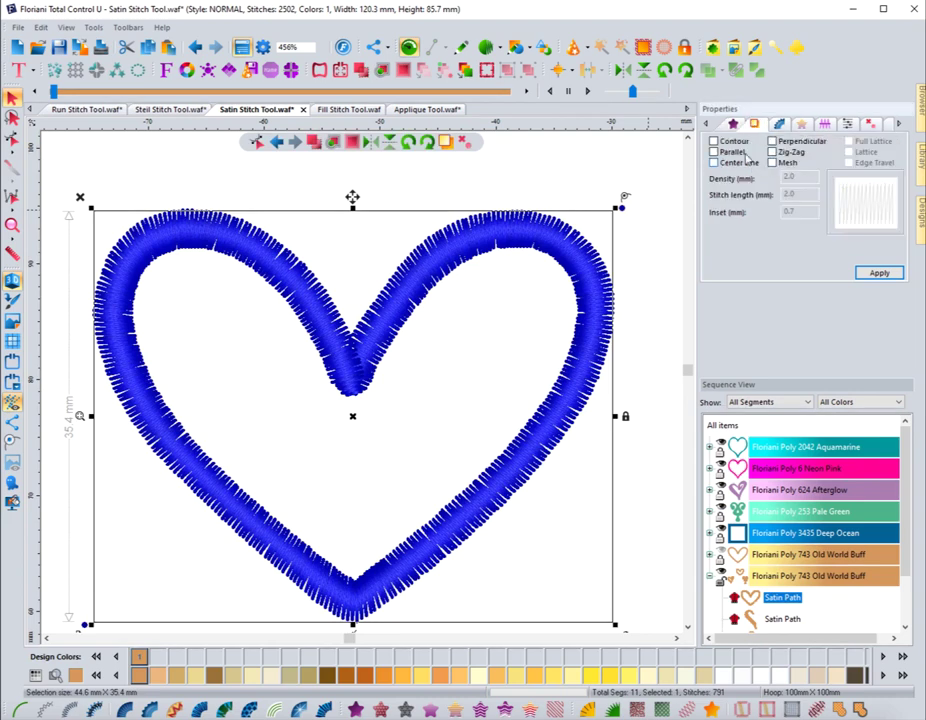
click(772, 142)
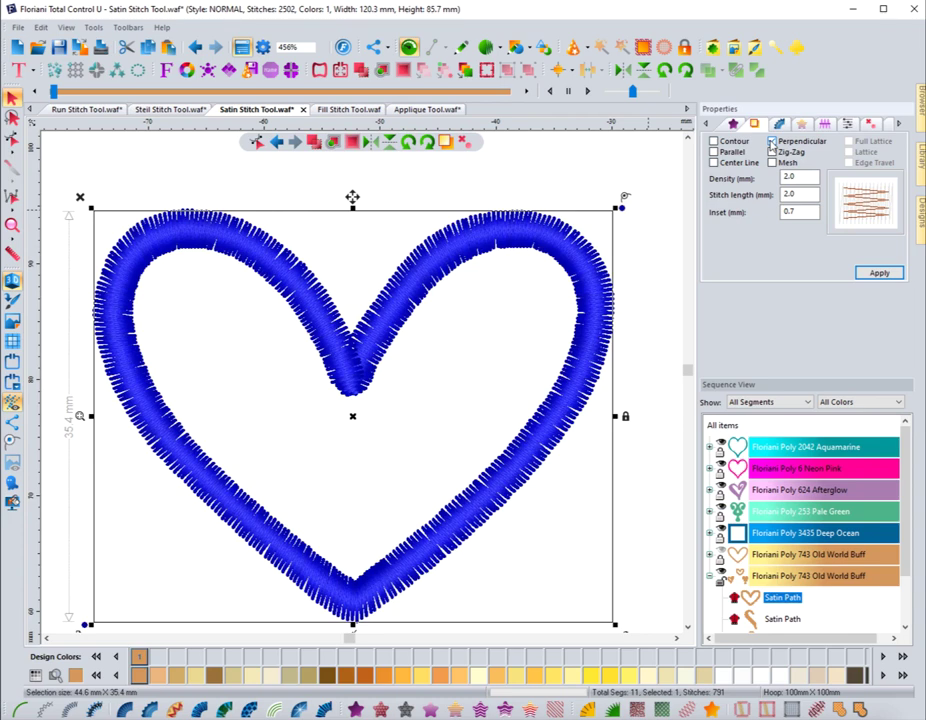
click(877, 270)
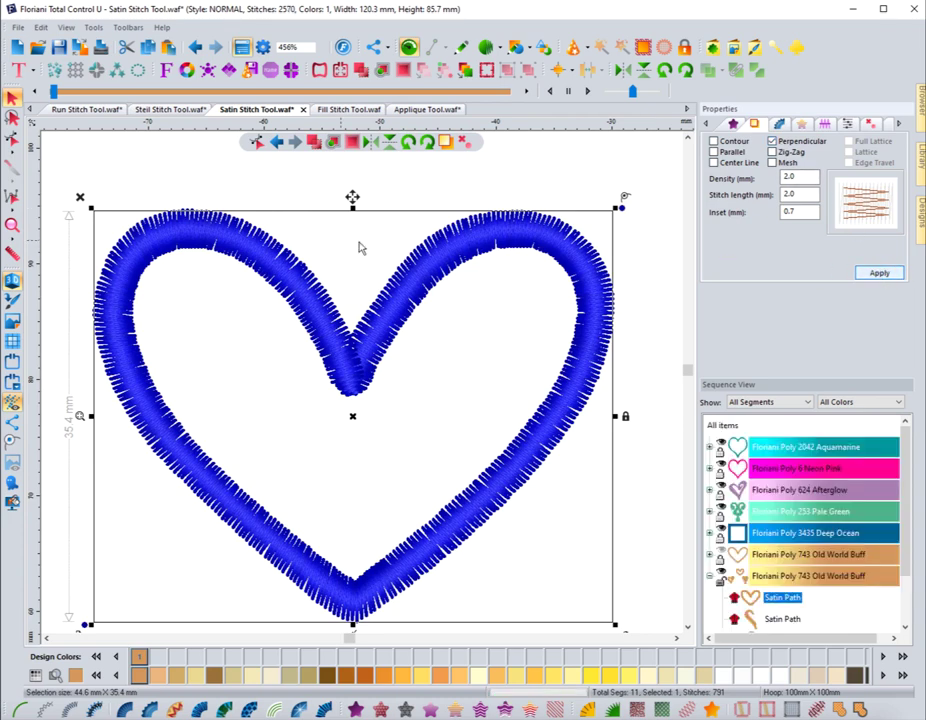
- Simulate the start of the heart's stitching to examine the Perpendicular underlay, and leave the simulation
click(78, 97)
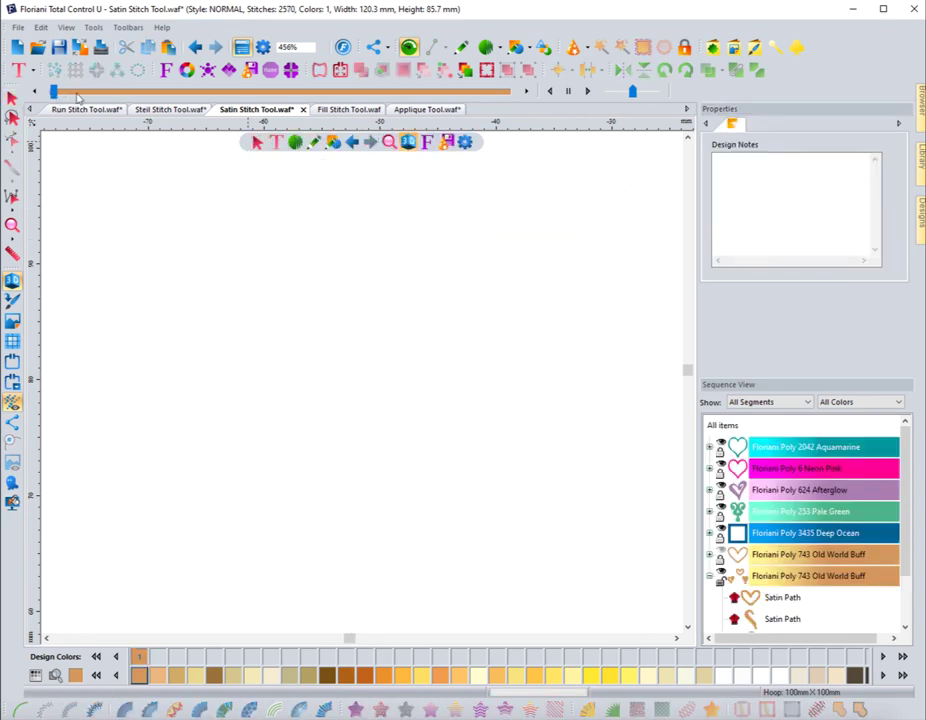
drag(55, 97, 90, 72)
click(13, 98)
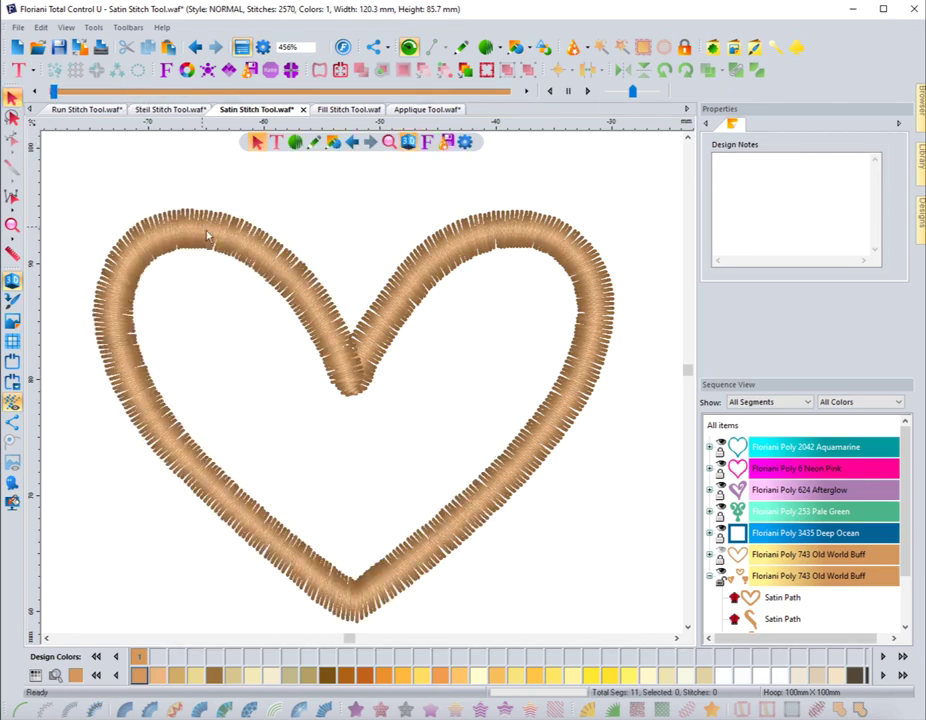
- Apply only the Zig-Zag underlay to the heart and simulate the stitching through the right lobe to examine it
click(338, 316)
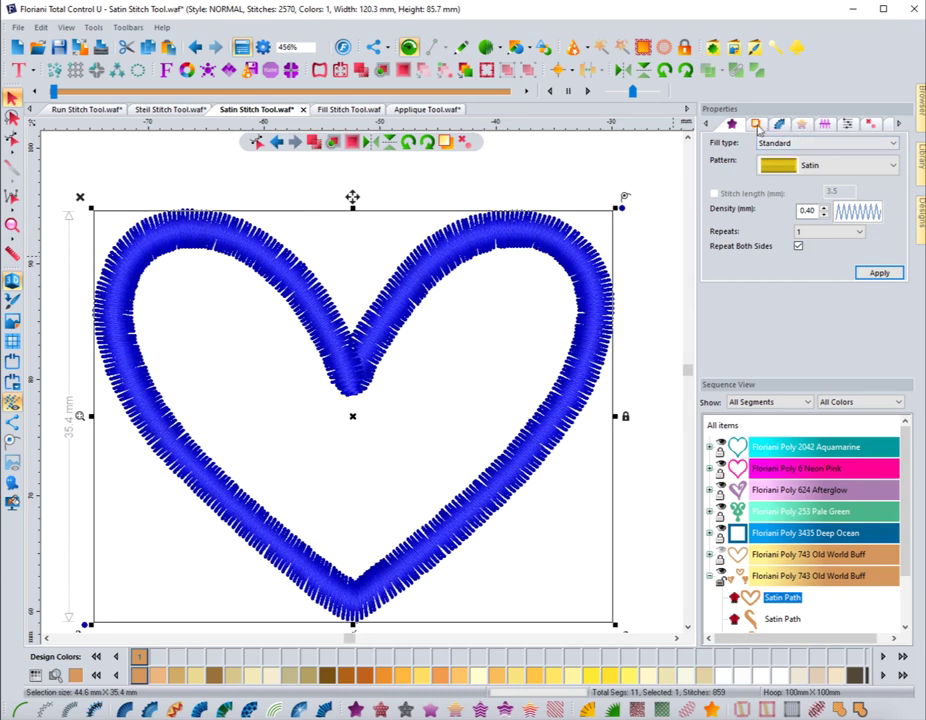
click(800, 127)
click(772, 152)
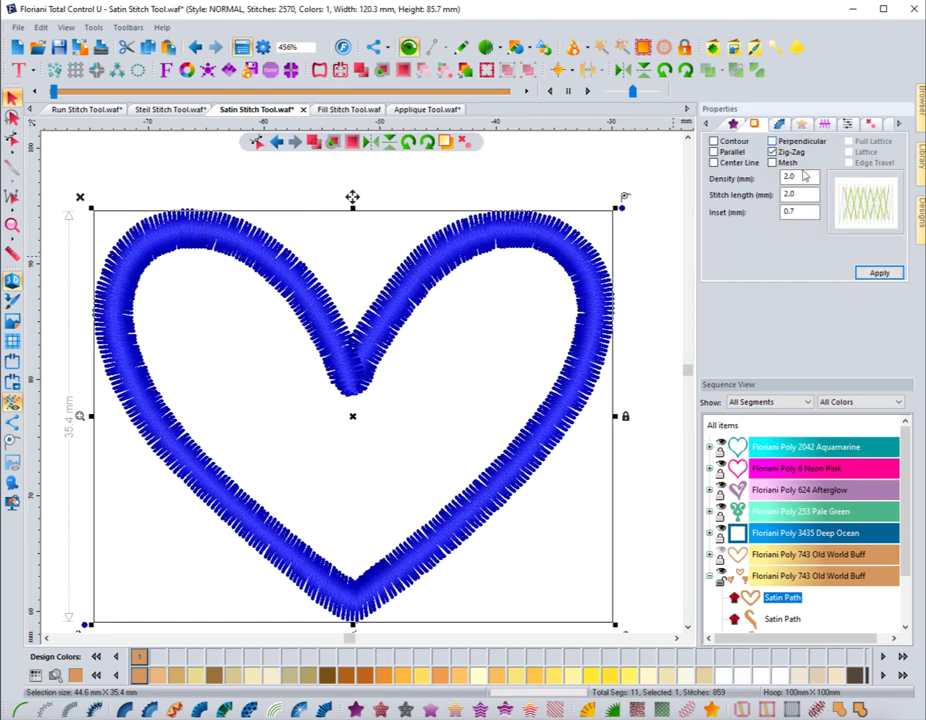
click(879, 272)
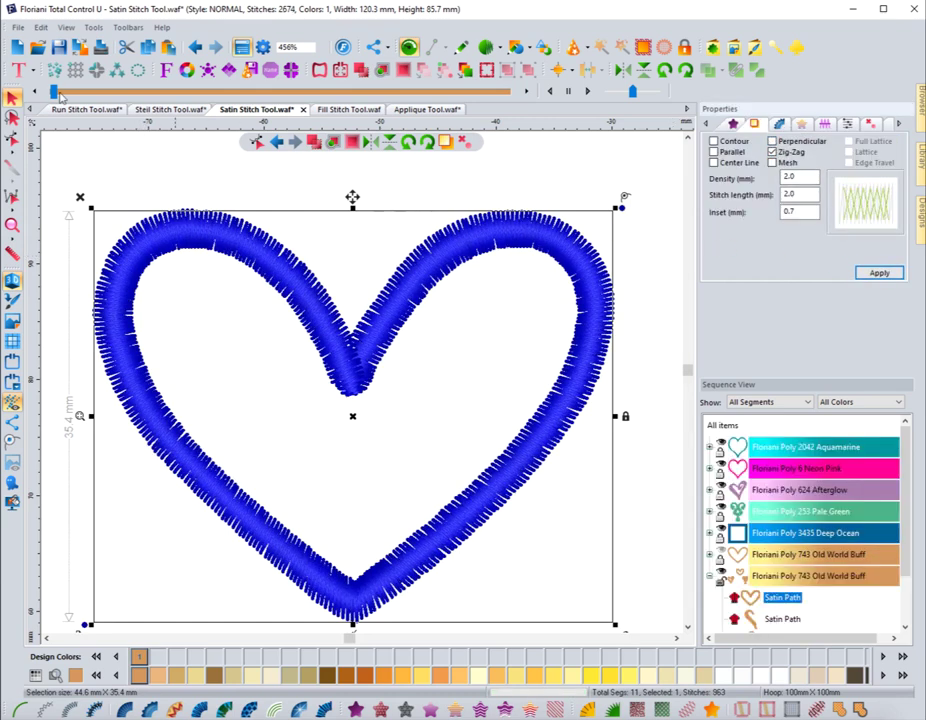
drag(55, 97, 129, 93)
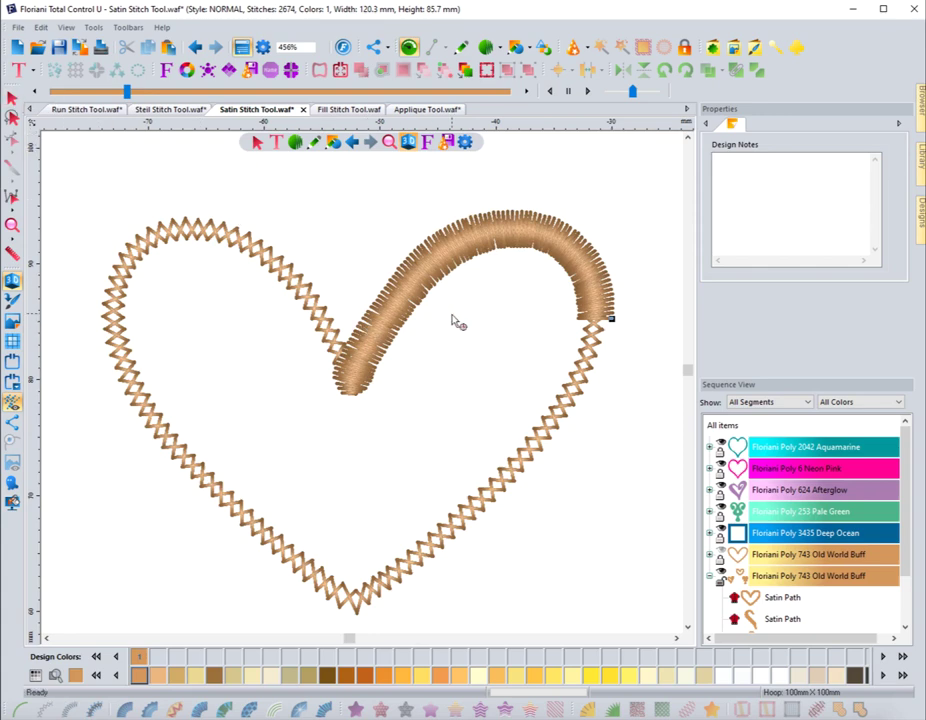
click(12, 96)
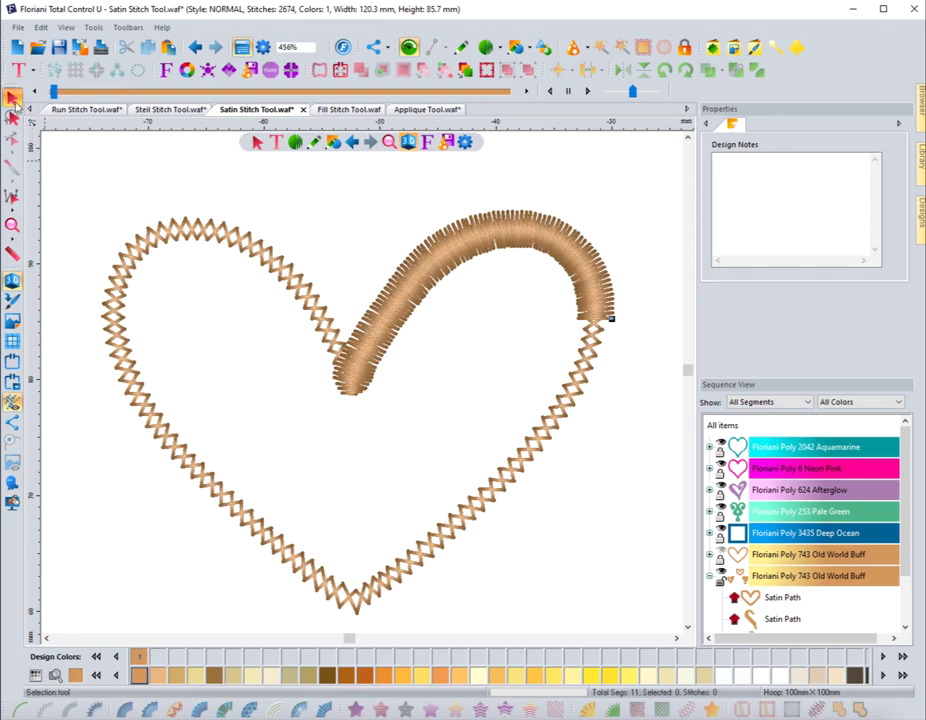
- Apply only the Mesh underlay to the heart and simulate the first stitches to examine the underlay
click(283, 296)
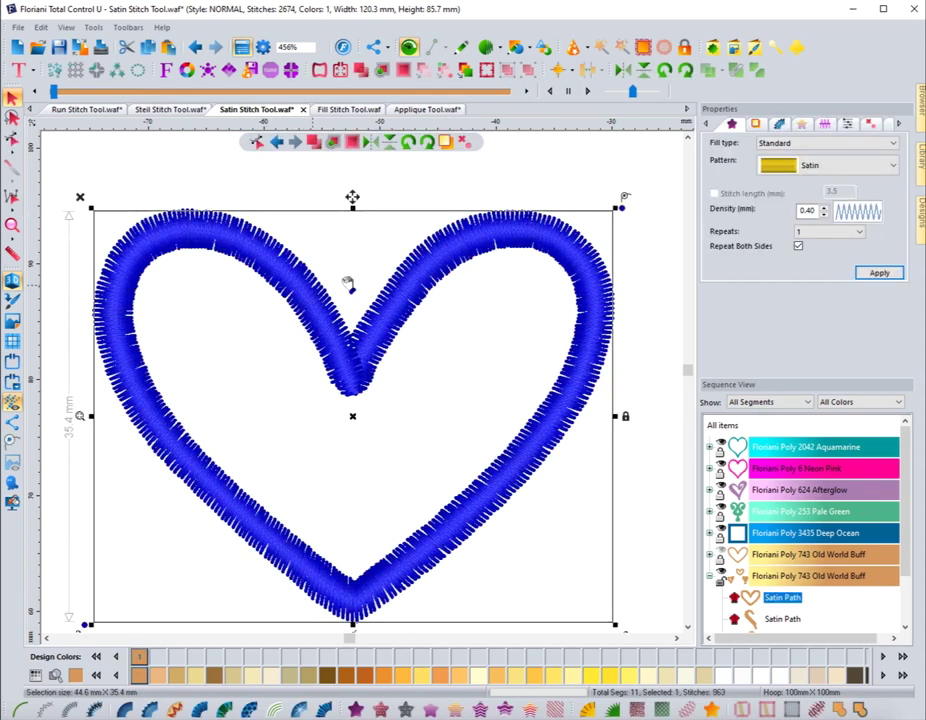
click(755, 125)
click(772, 162)
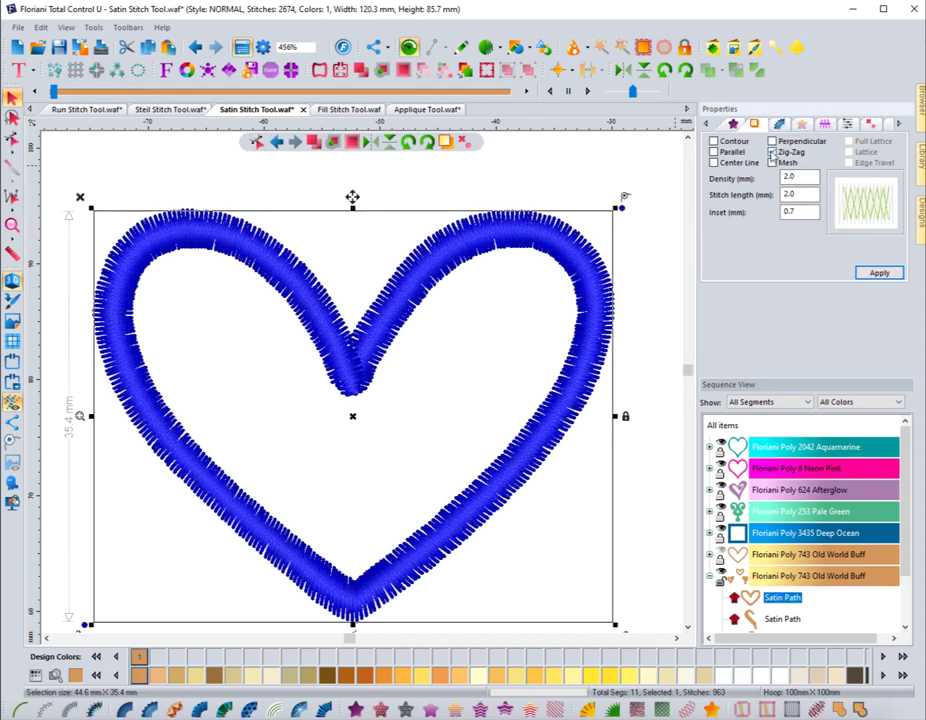
click(873, 275)
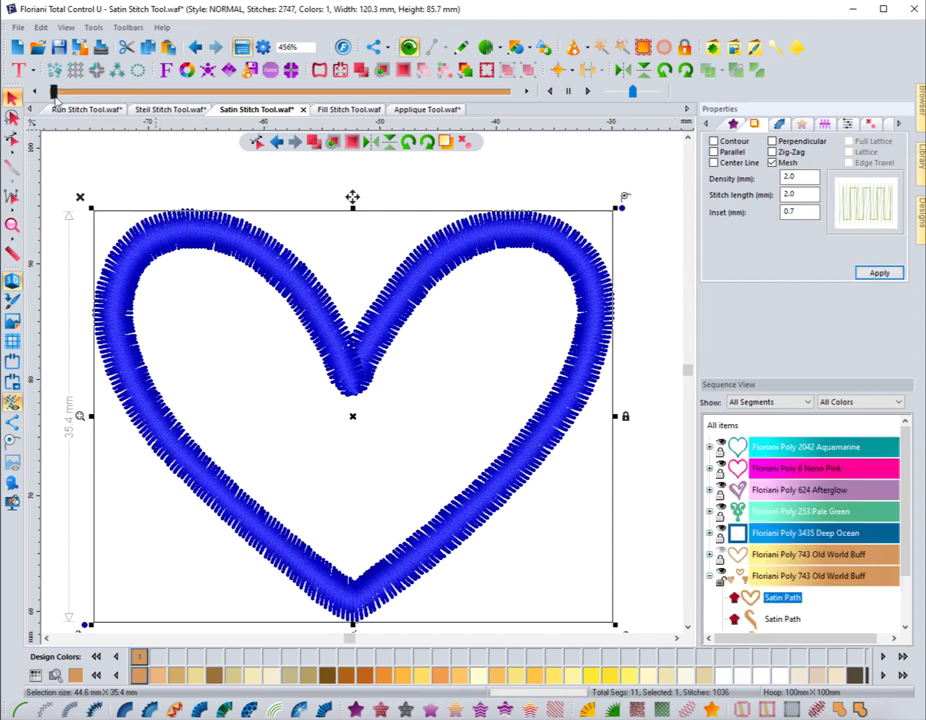
drag(54, 92, 83, 93)
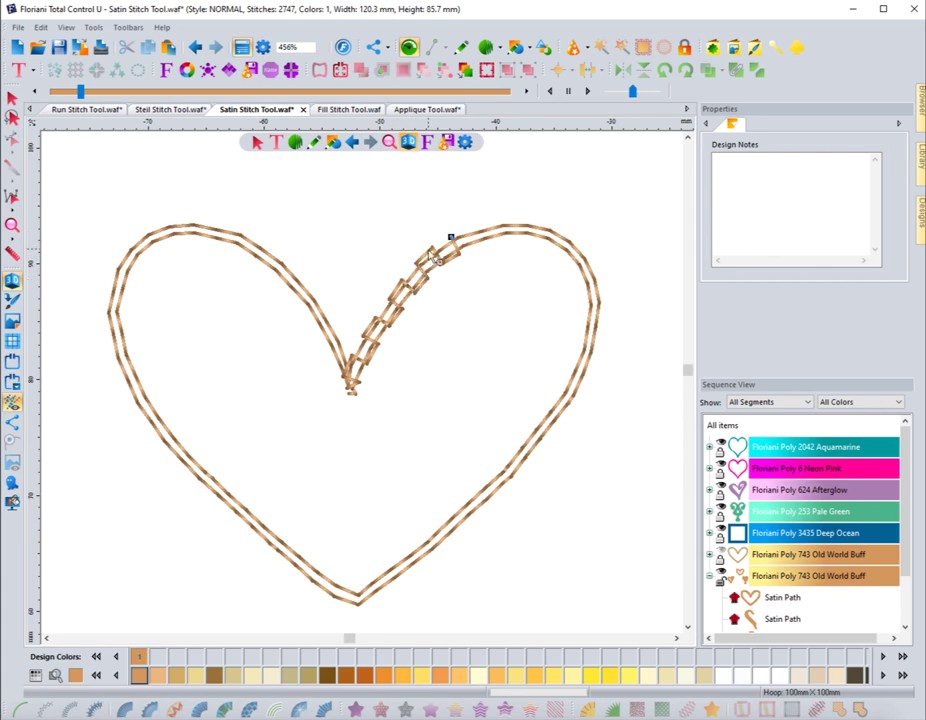
- Leave the stitch simulation and apply Contour and Parallel underlays to the heart in addition to Mesh
drag(80, 94, 177, 97)
click(13, 98)
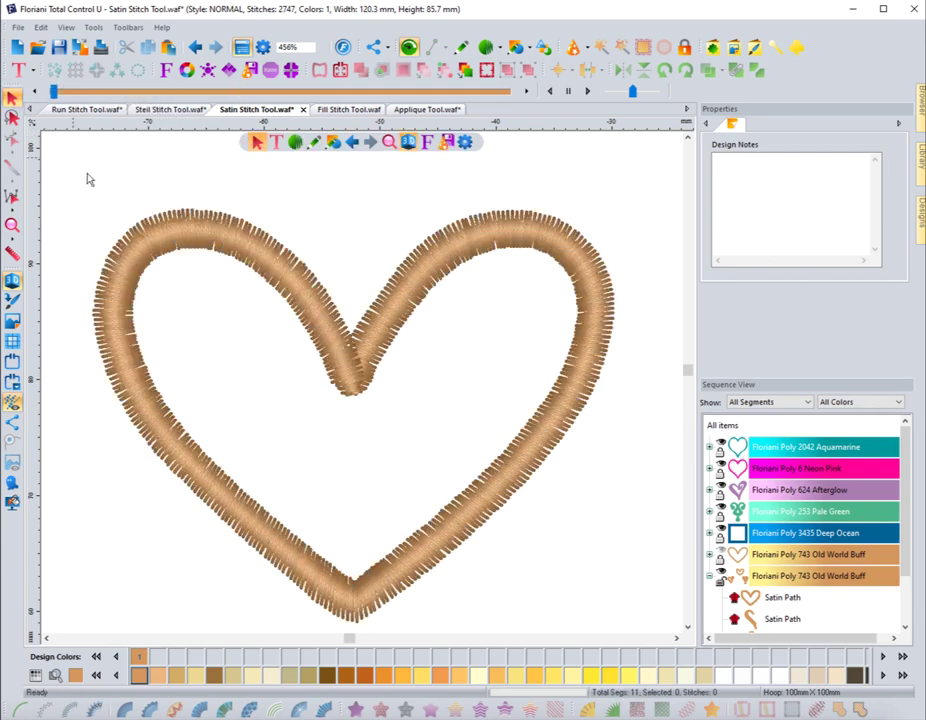
click(177, 262)
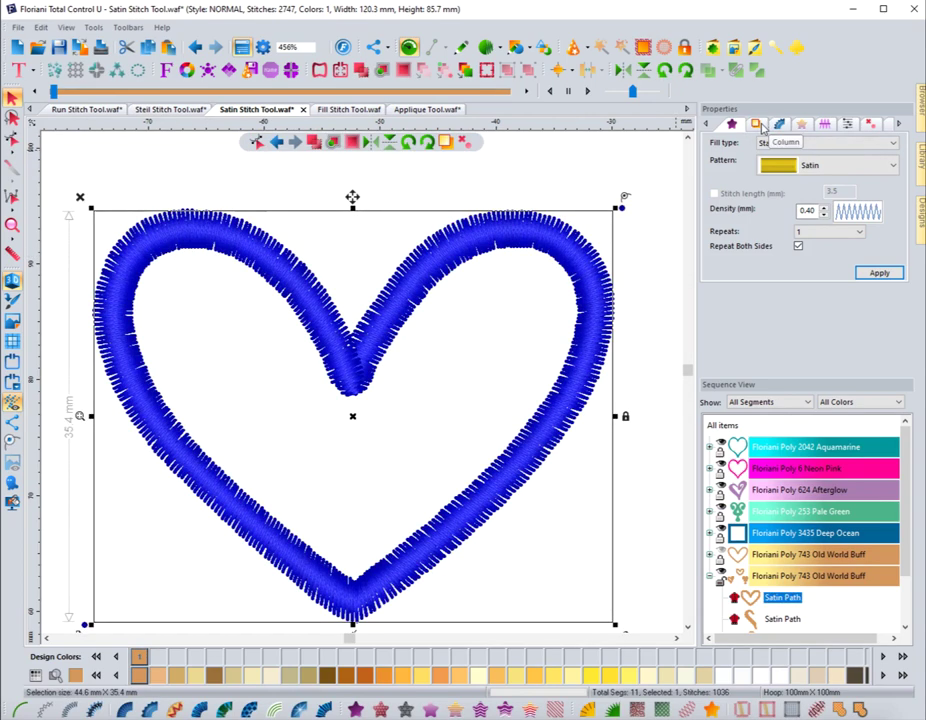
click(760, 126)
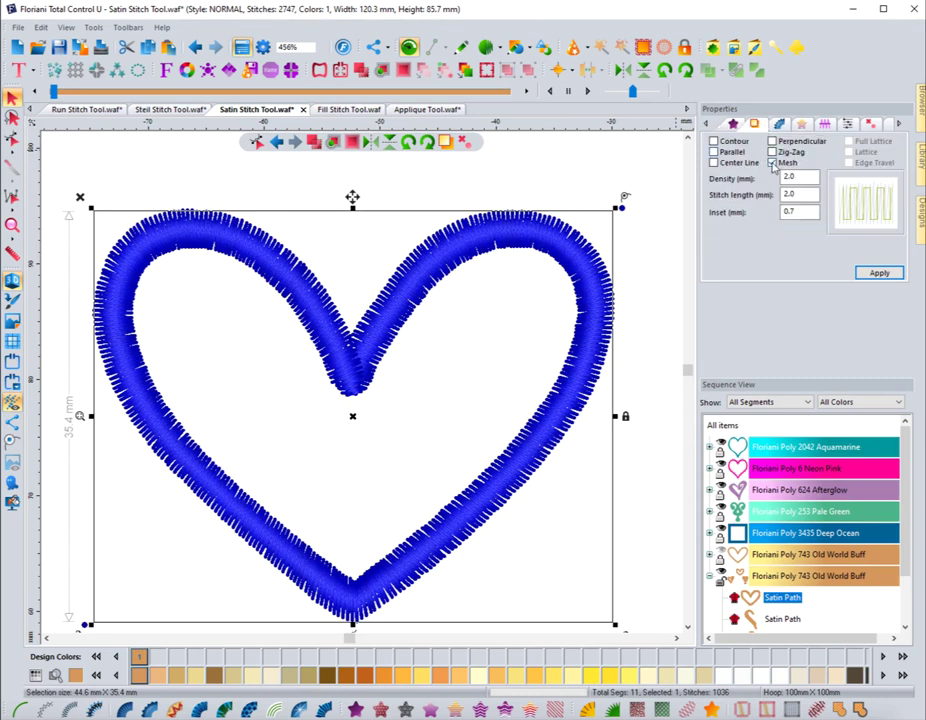
click(784, 177)
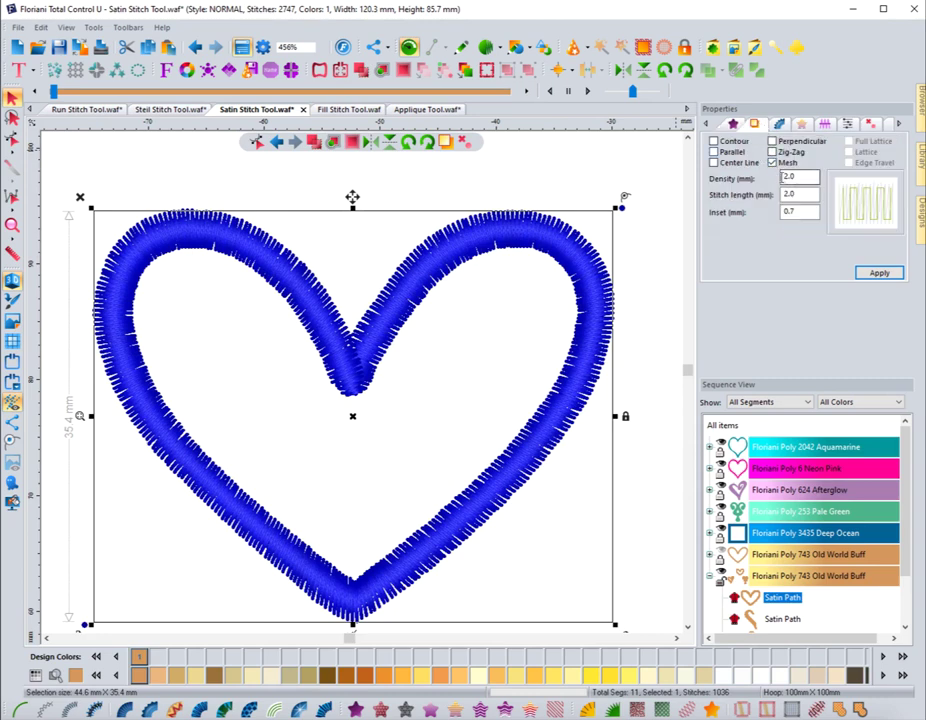
click(798, 212)
click(713, 141)
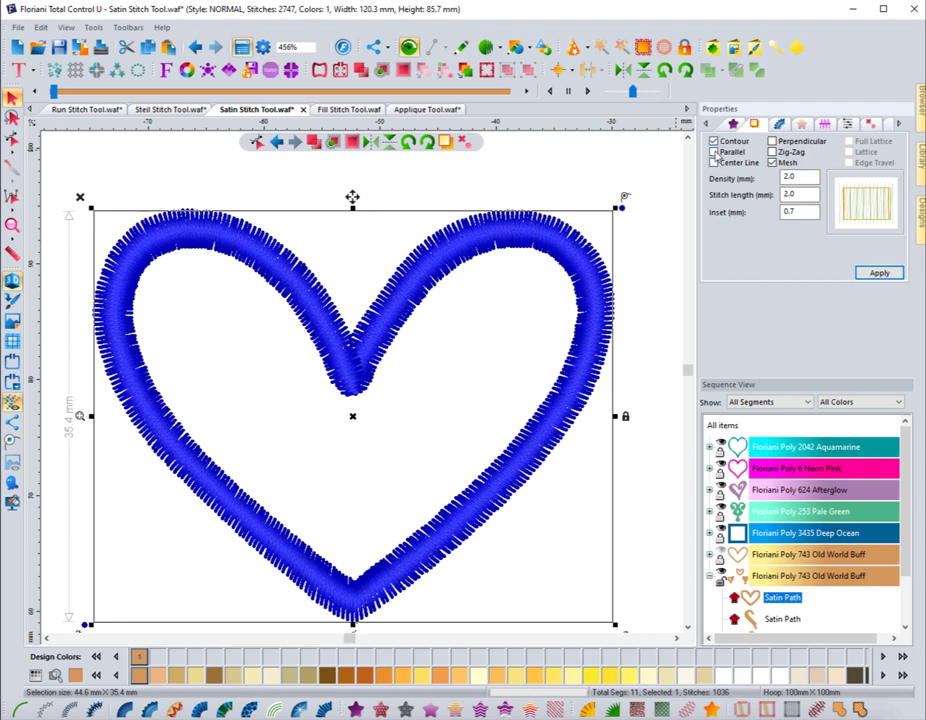
click(714, 152)
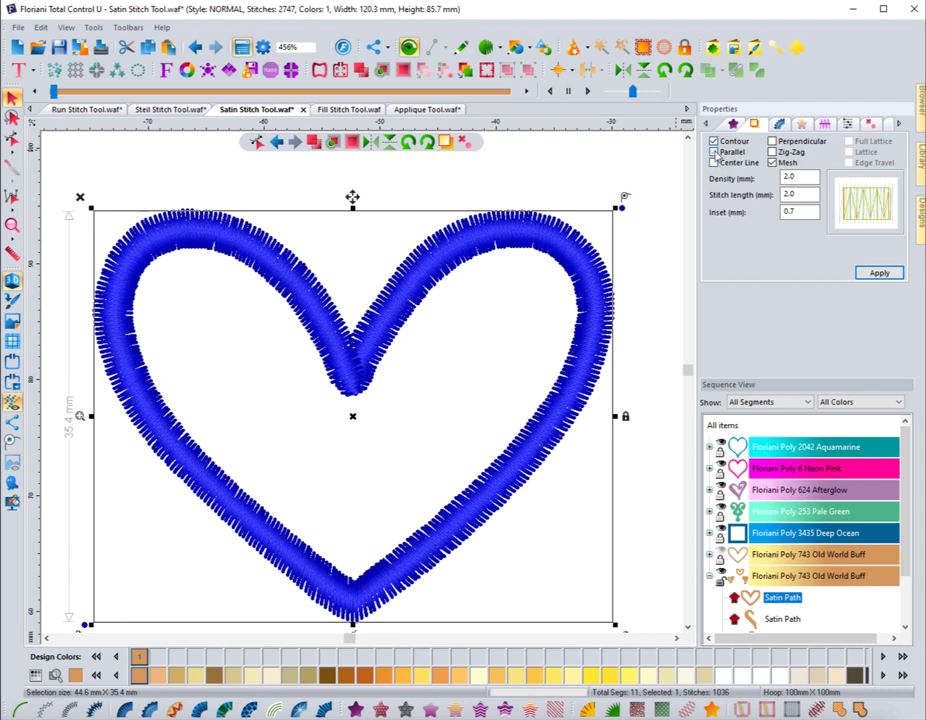
click(879, 272)
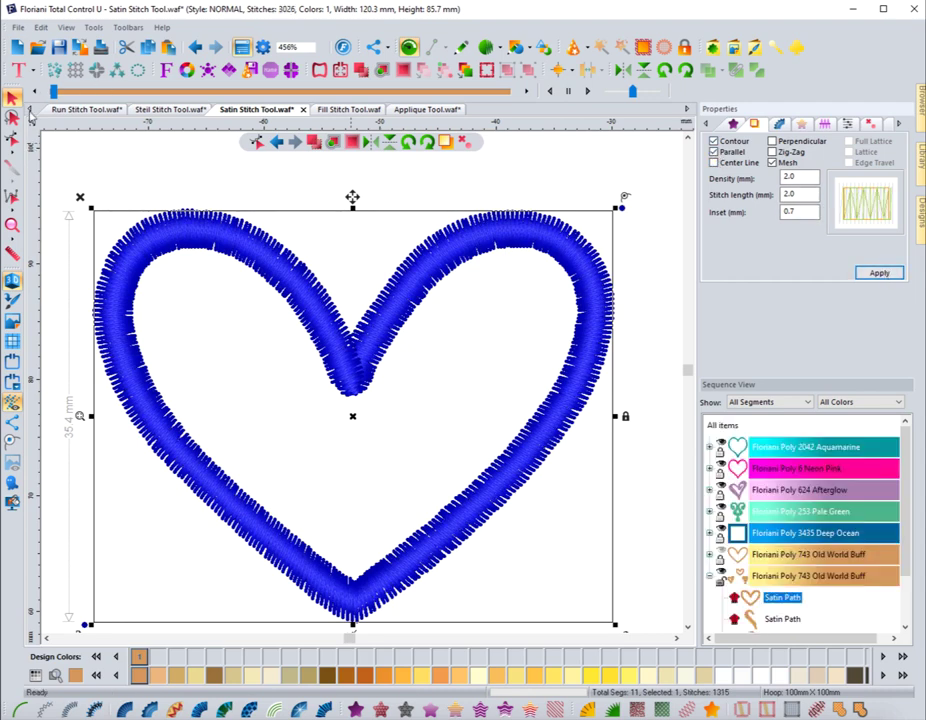
- Simulate the heart's stitching to examine the combined Contour, Parallel and Mesh underlay, and leave the simulation
click(35, 91)
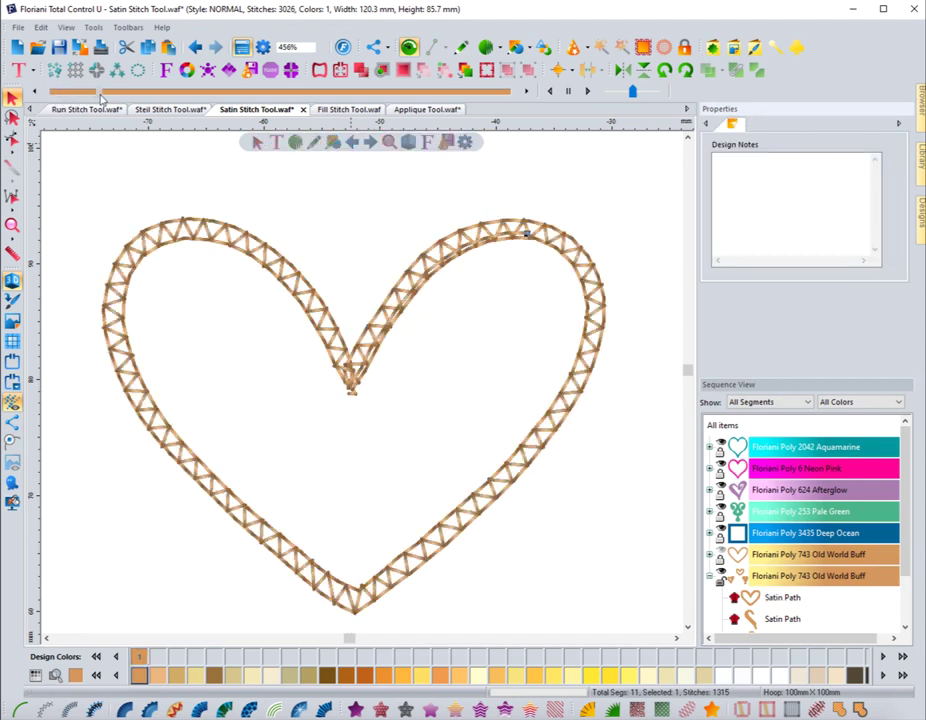
drag(93, 92, 30, 112)
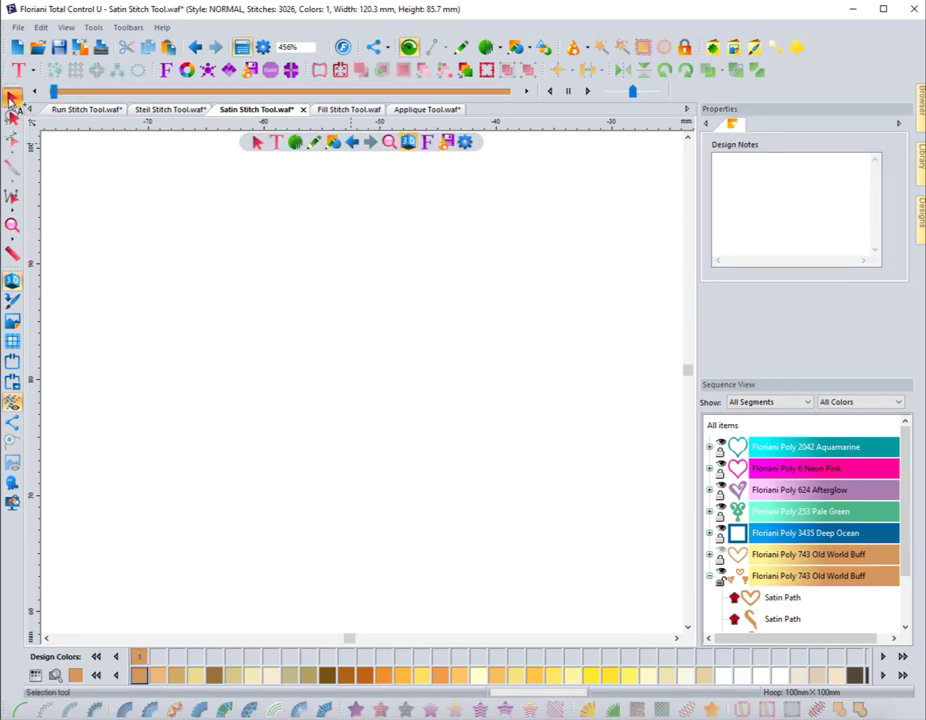
click(12, 97)
- Set the heart's underlay density and stitch length to 4.0 mm and inset to 0.5 mm, and check the applied result in the simulation
click(190, 210)
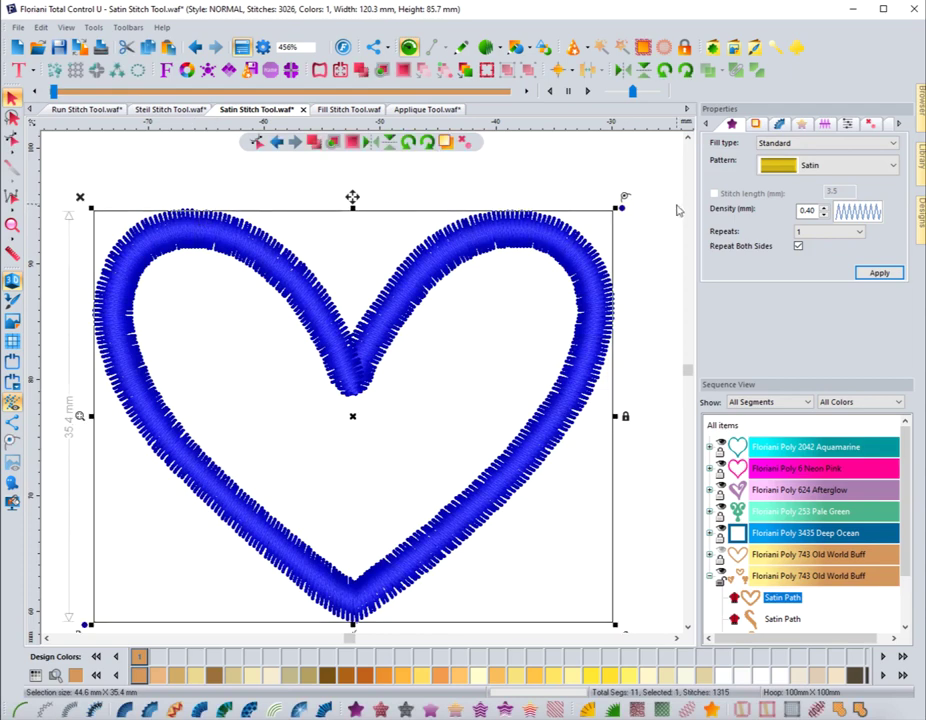
click(764, 127)
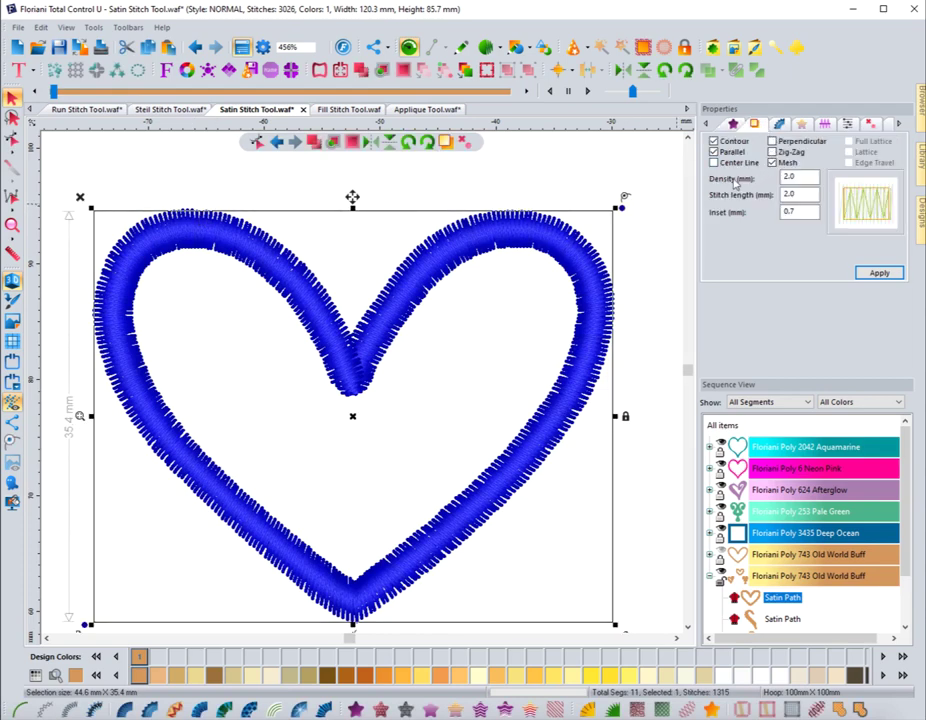
click(748, 176)
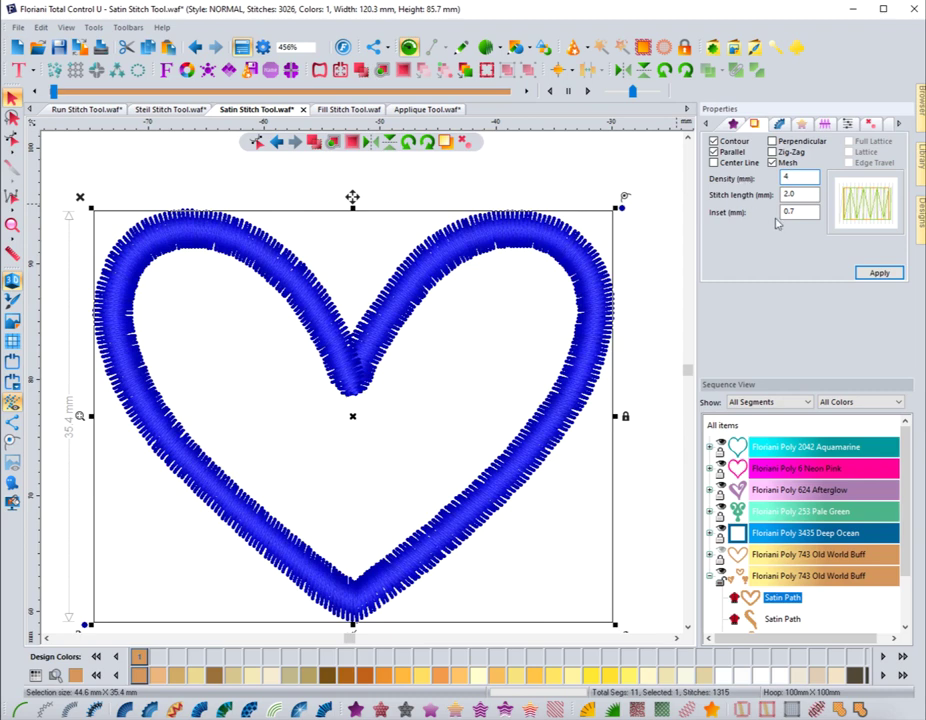
click(750, 195)
click(880, 272)
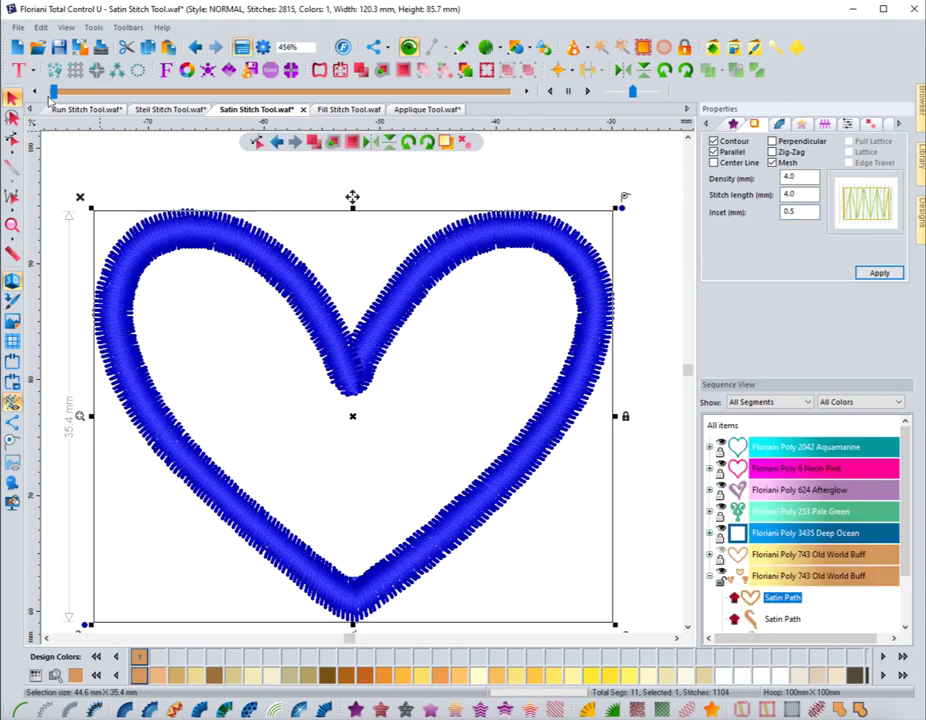
drag(53, 91, 70, 91)
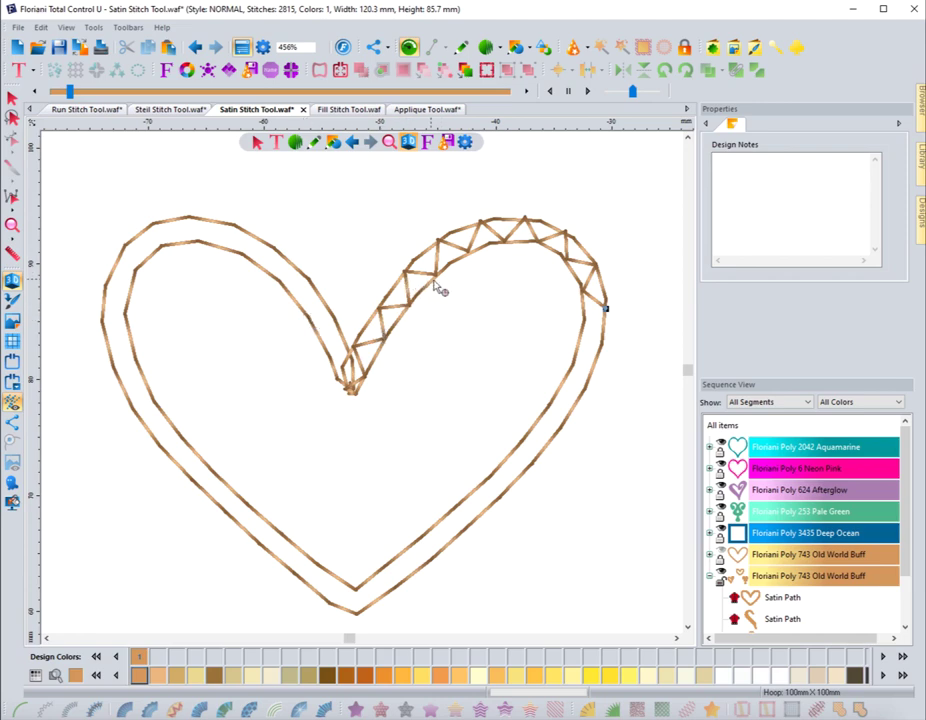
click(12, 97)
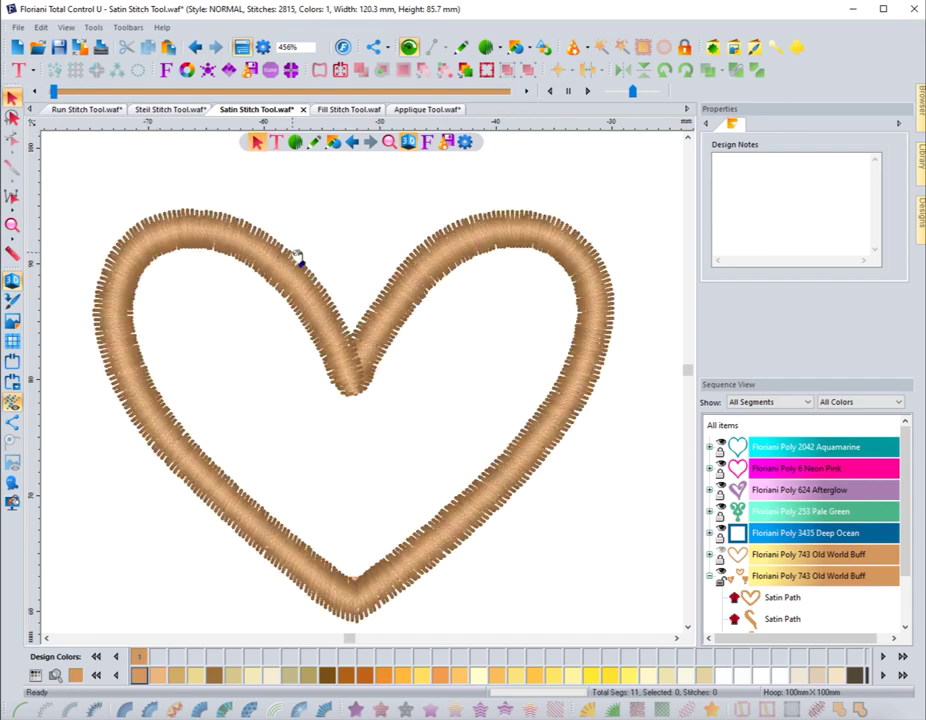
- Set the heart's underlay density to 1.0 mm and stitch length to 2.0 mm, and apply the changes
click(297, 257)
click(755, 123)
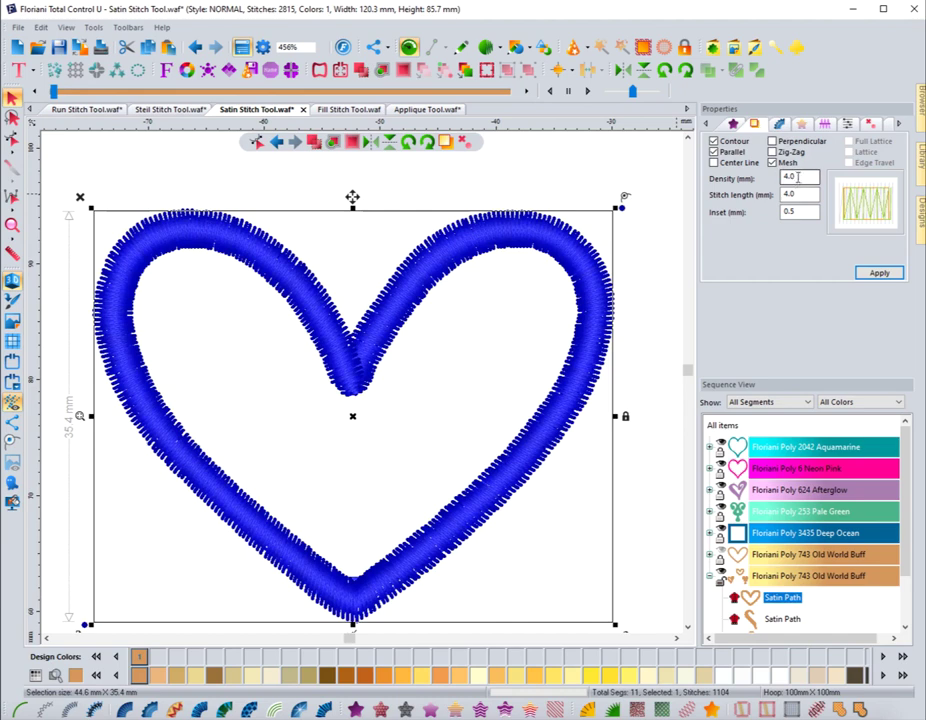
drag(798, 177, 762, 179)
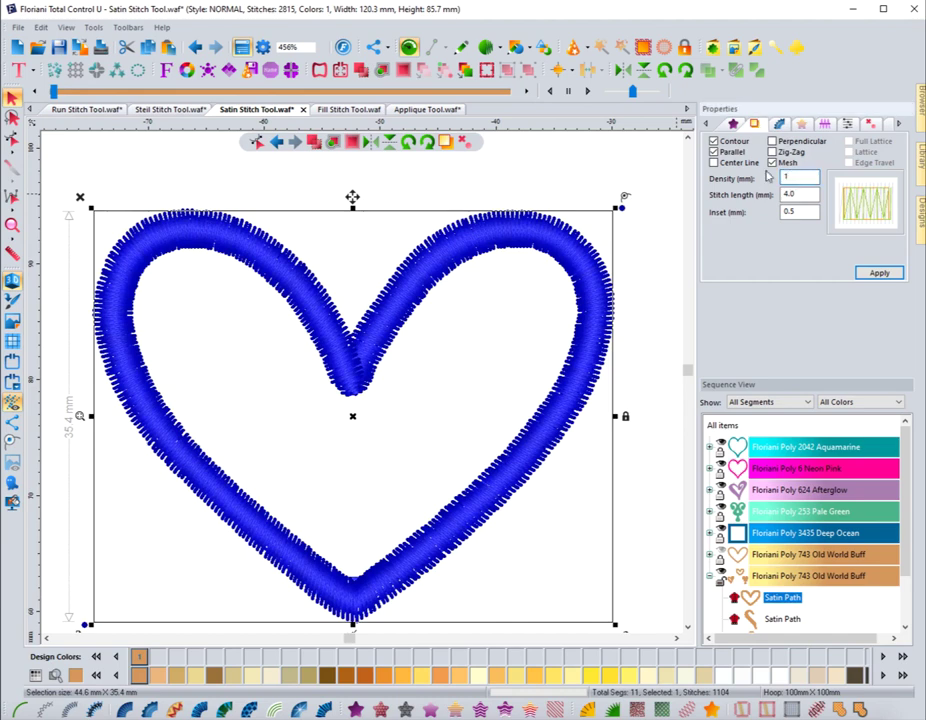
drag(808, 193, 767, 204)
text(2)
click(862, 272)
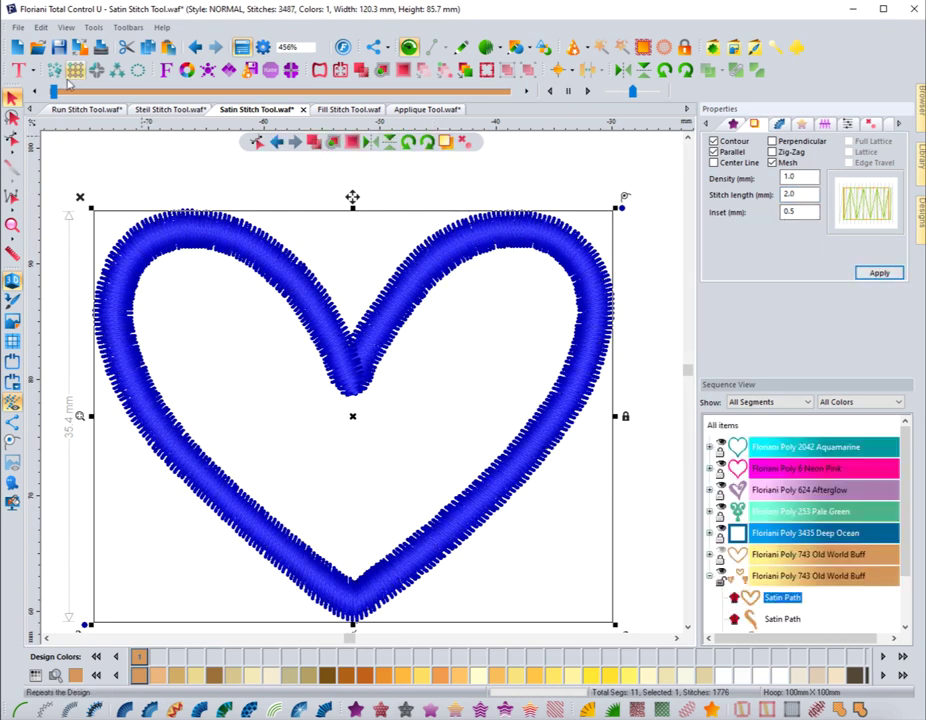
- Simulate the heart's stitching from the underlay into the satin cover to examine the denser underlay, and leave the simulation
drag(53, 90, 76, 92)
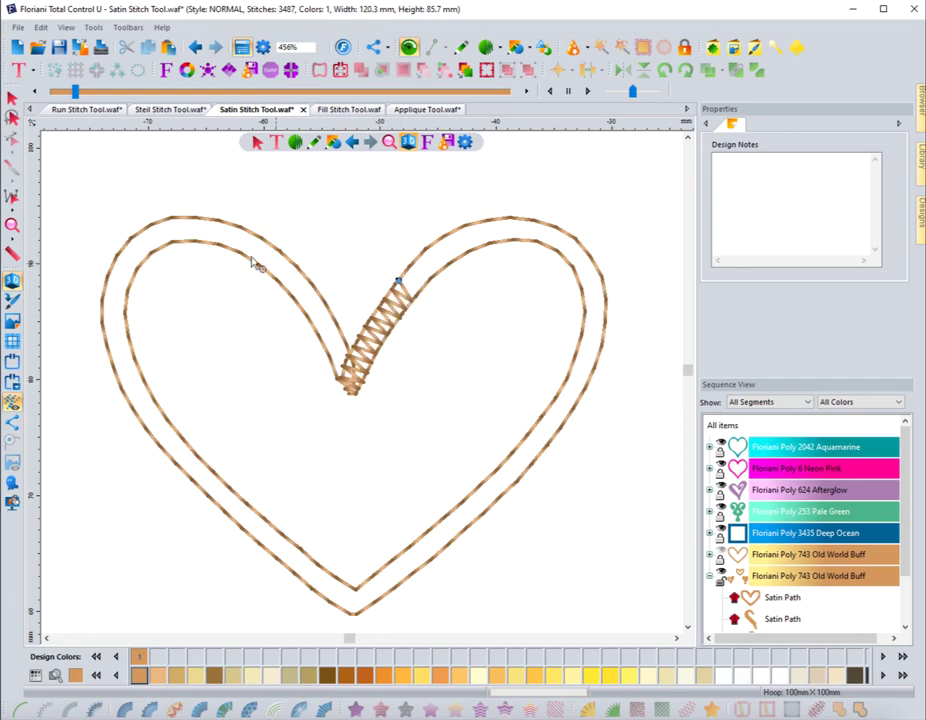
click(76, 91)
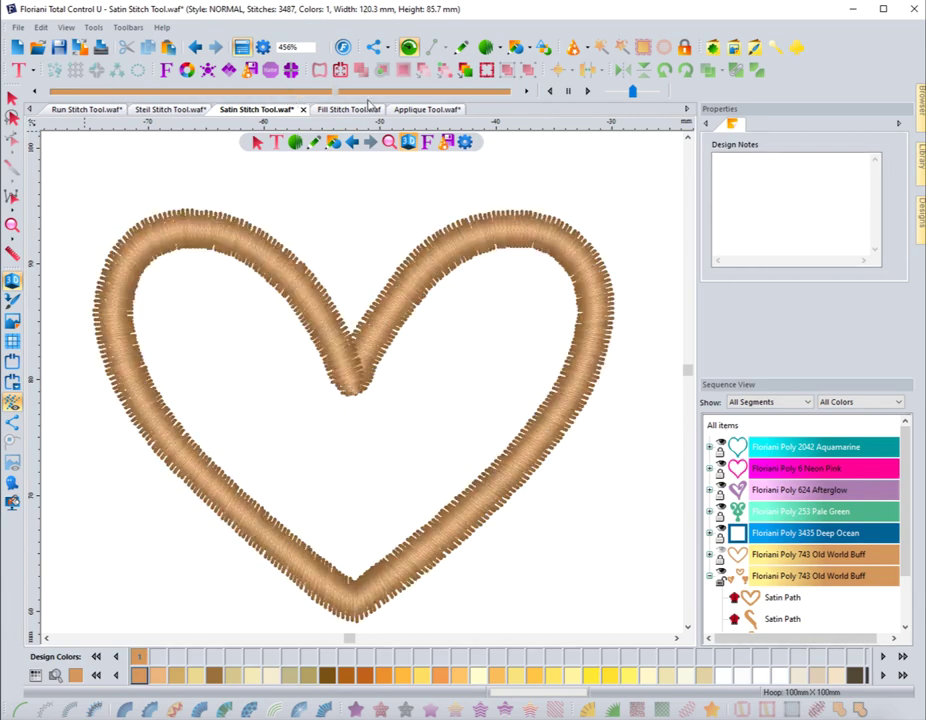
click(12, 97)
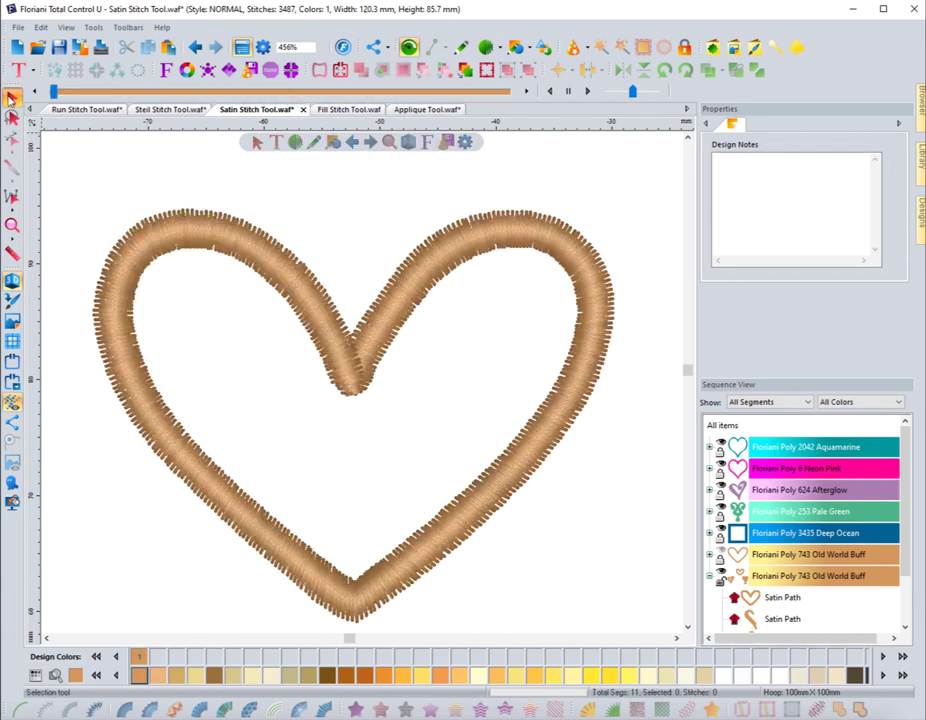
- Turn off the heart's Mesh underlay, keeping Contour and Parallel, and apply the change
click(183, 255)
click(756, 125)
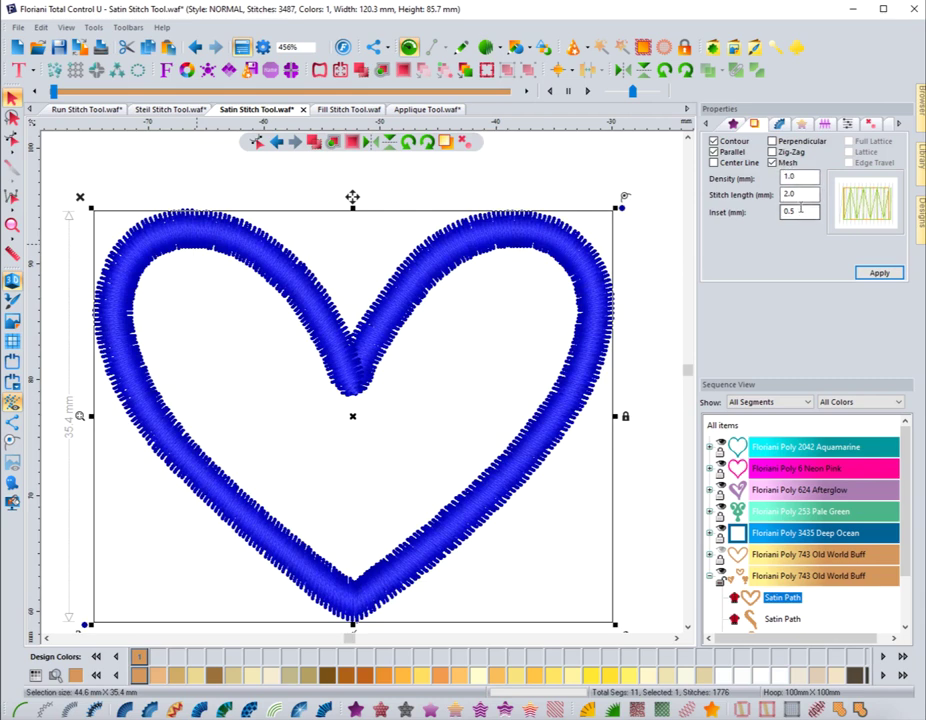
click(786, 163)
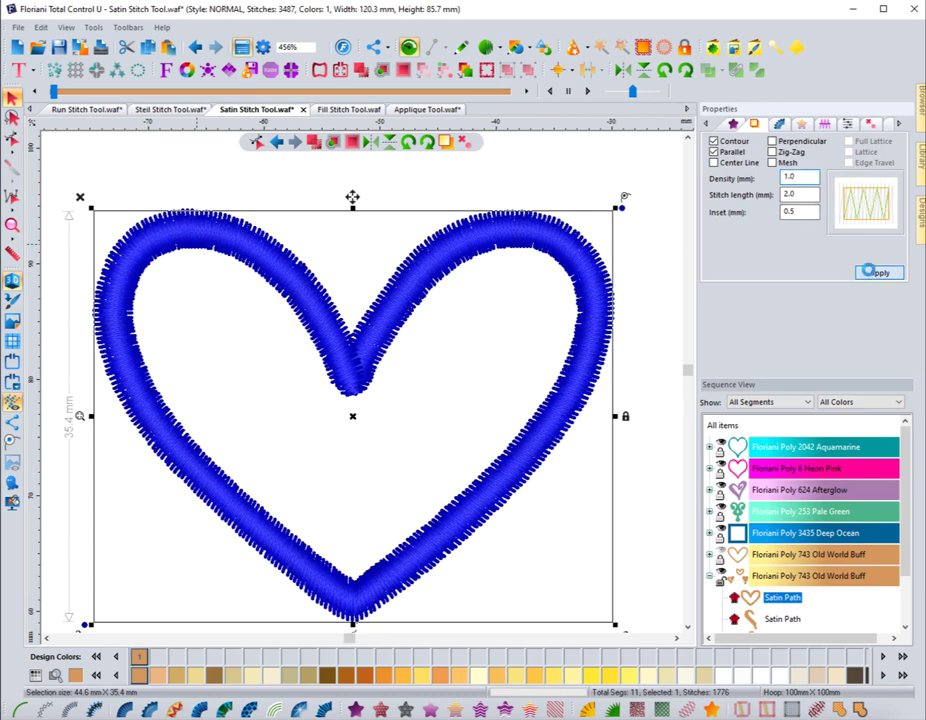
click(873, 273)
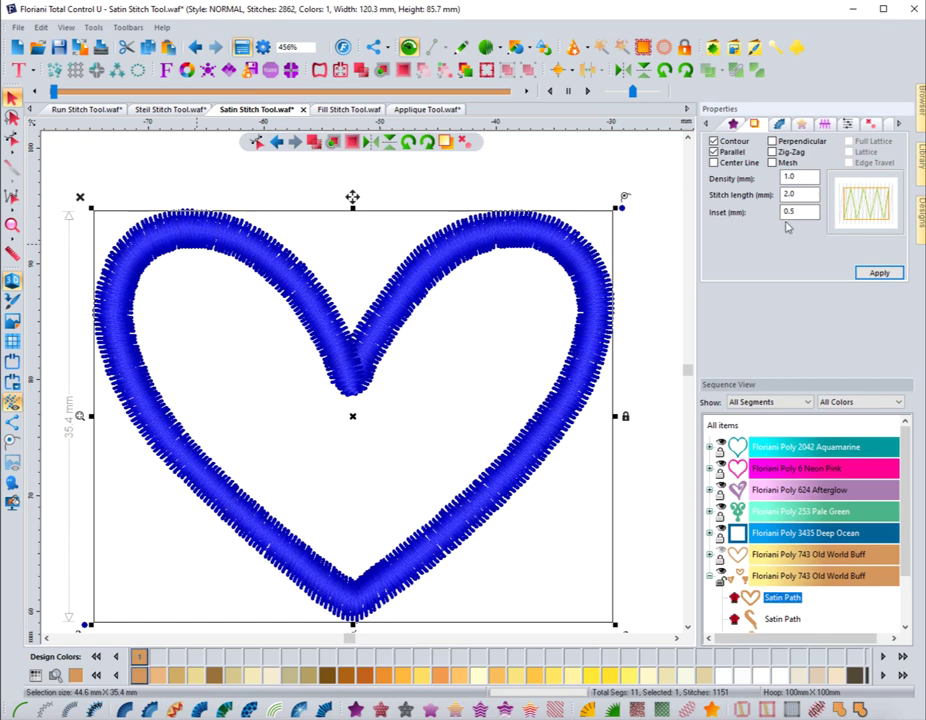
- Give the heart's satin column jagged edges with type Both and a jagged value of 2.0 mm, and apply
click(778, 124)
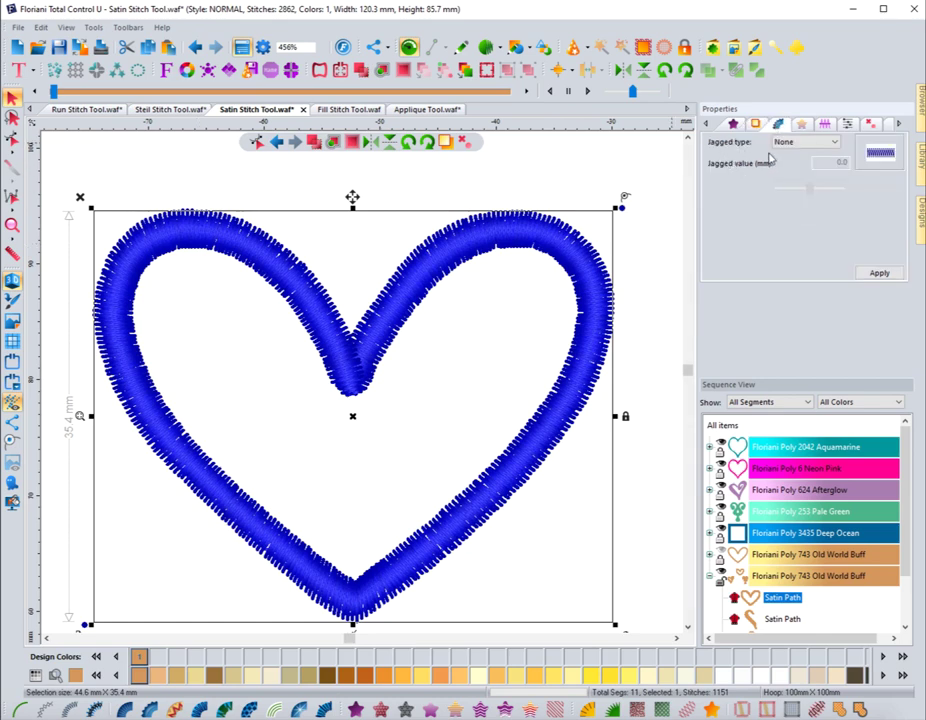
click(806, 143)
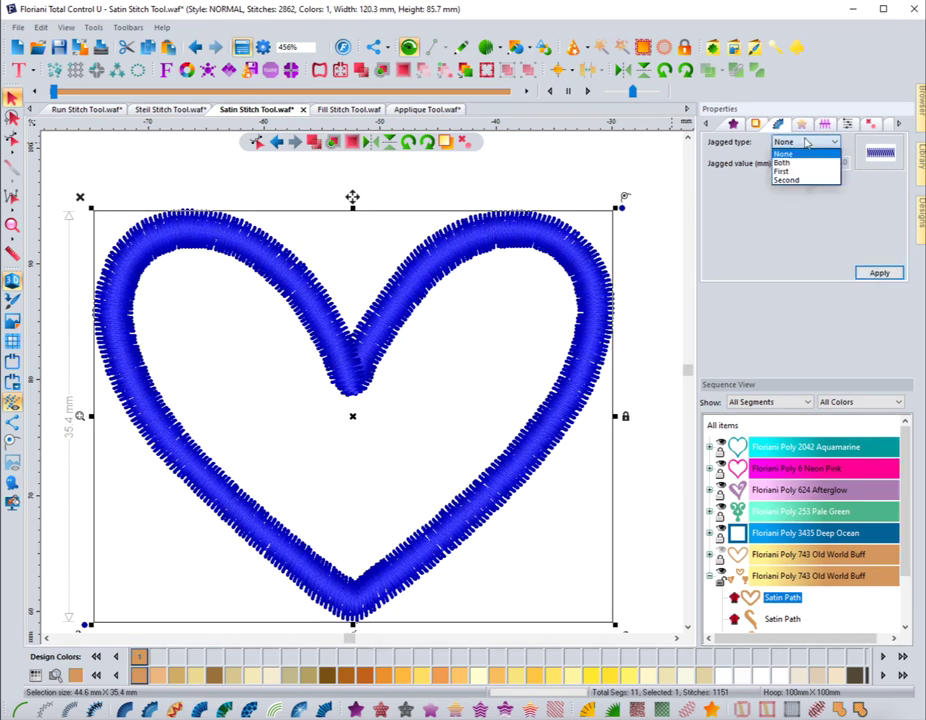
click(786, 162)
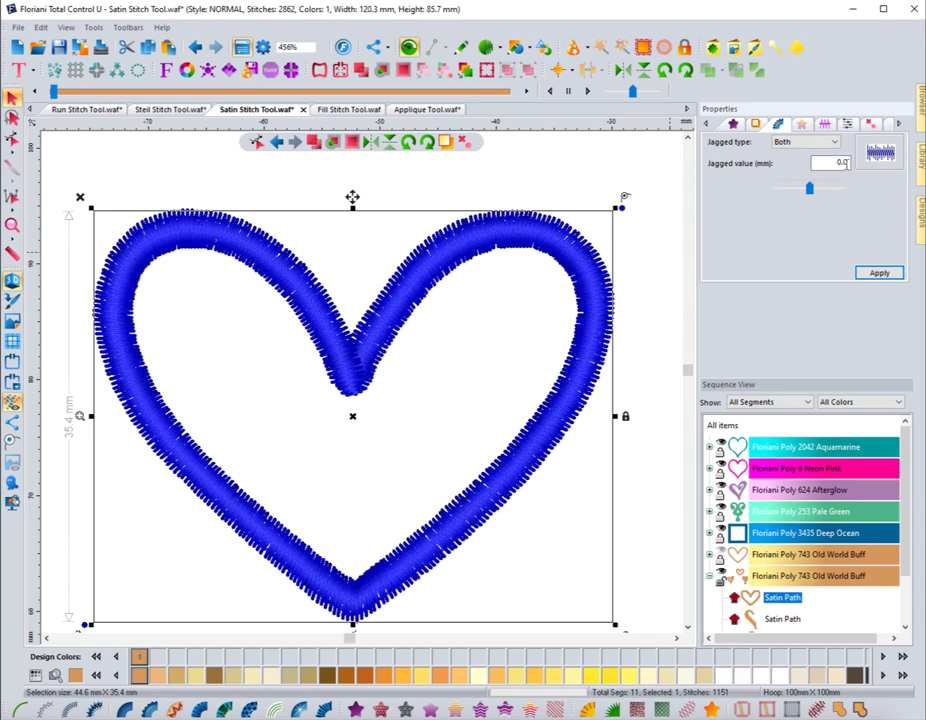
double_click(847, 163)
text(2)
click(864, 271)
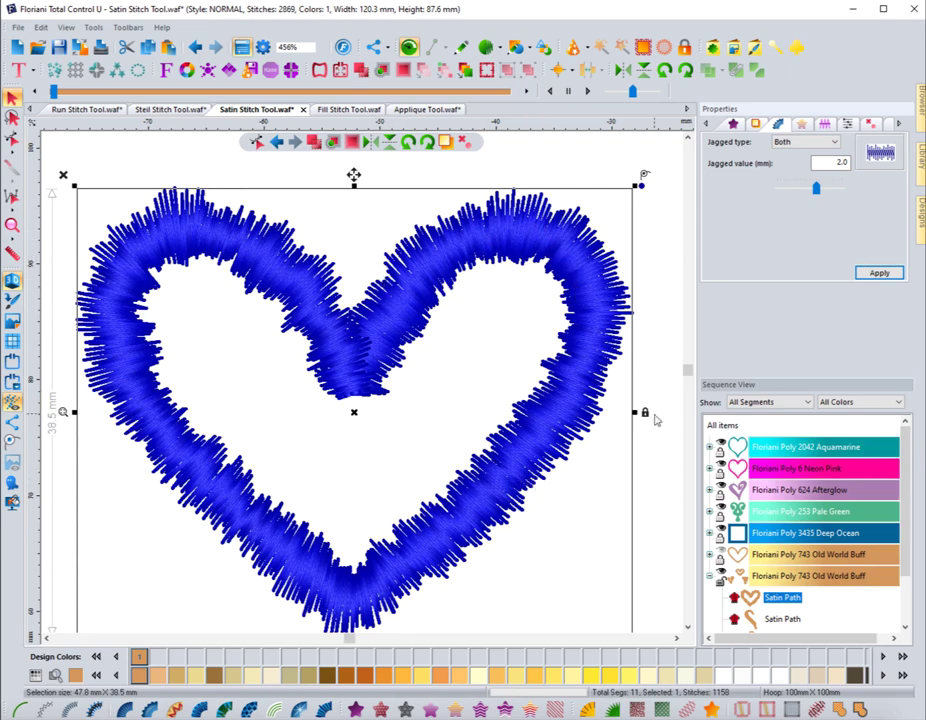
- Apply the First jagged type to the heart, followed by the Second type, to compare the single-sided jagged edges
click(806, 141)
click(800, 168)
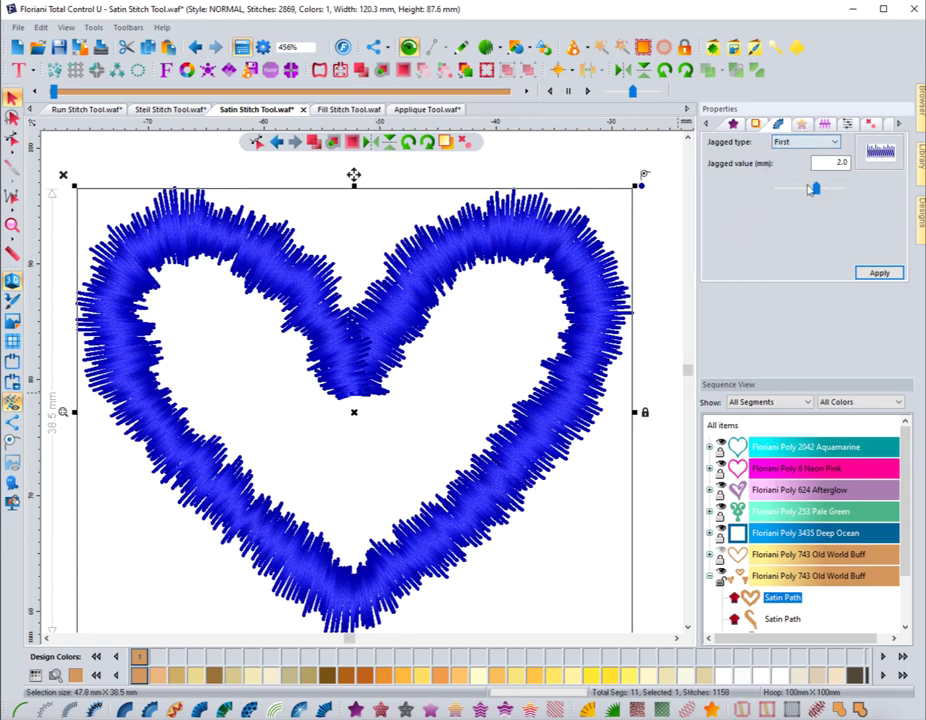
click(880, 273)
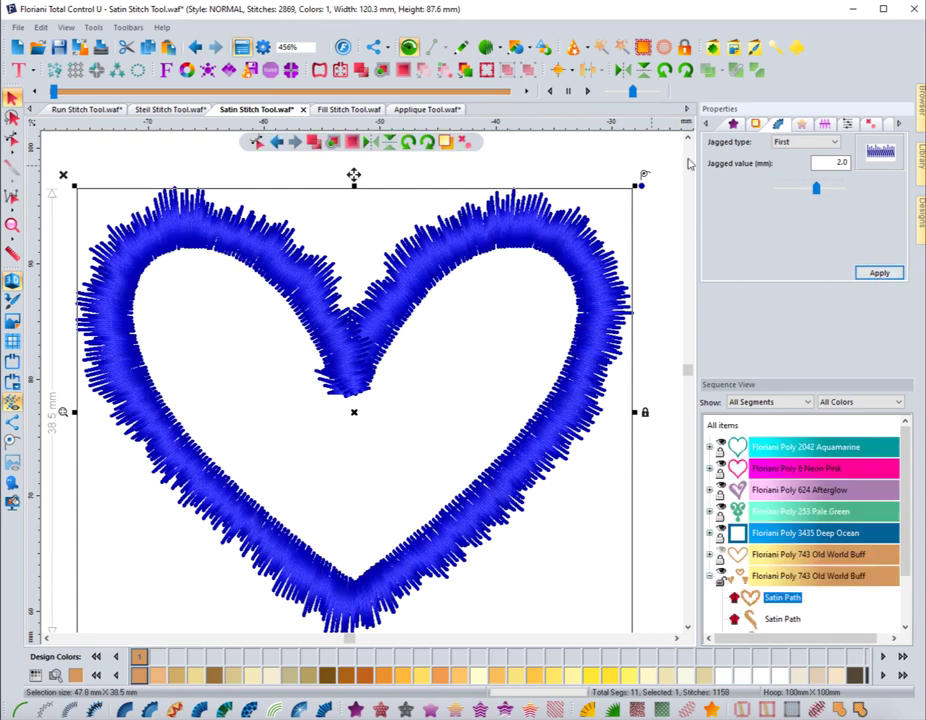
click(806, 142)
click(787, 181)
click(878, 273)
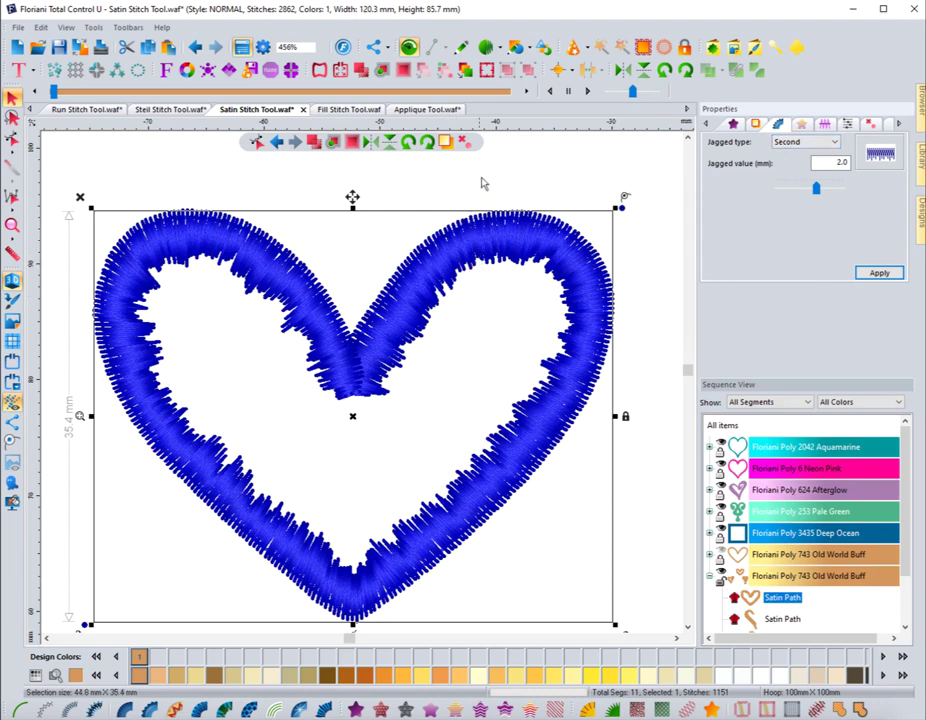
- Return the heart's jagged type to Both and apply a negative jagged value of -2.3 mm
click(830, 142)
click(797, 163)
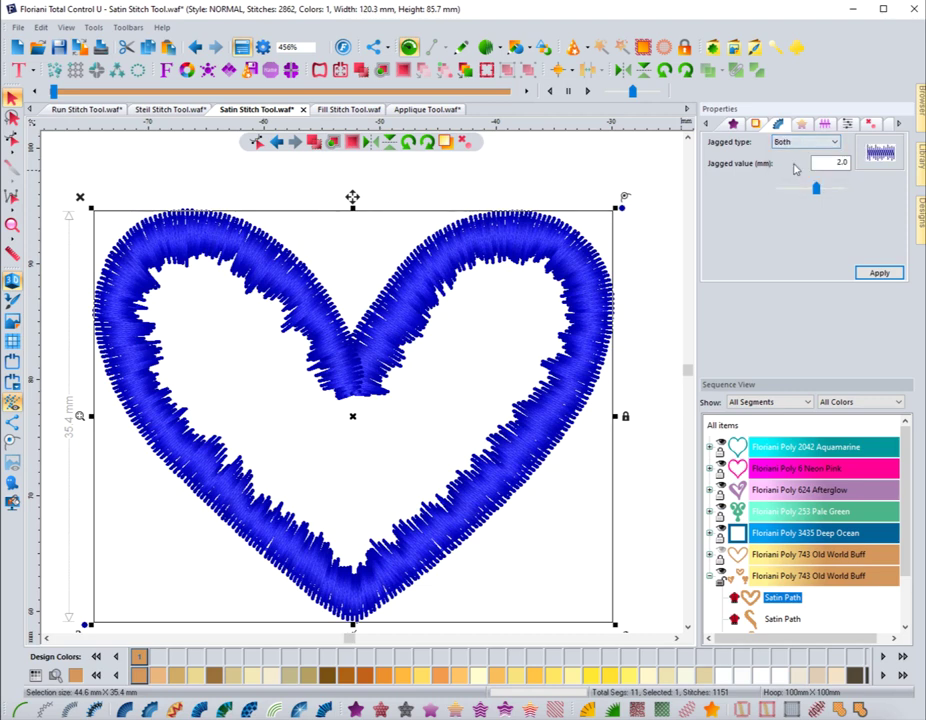
click(880, 273)
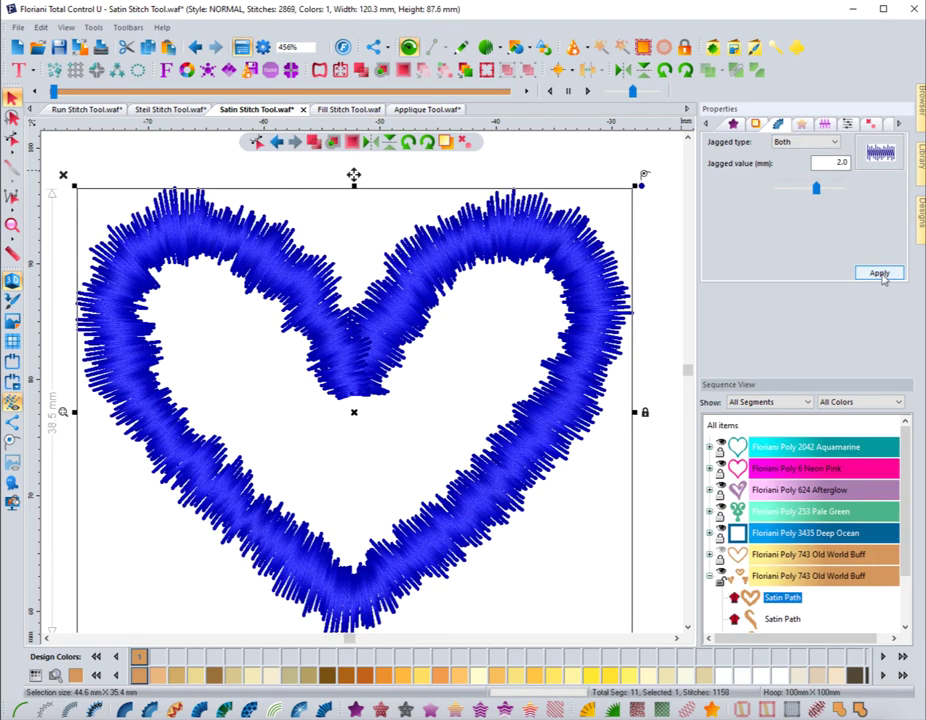
drag(816, 189, 808, 194)
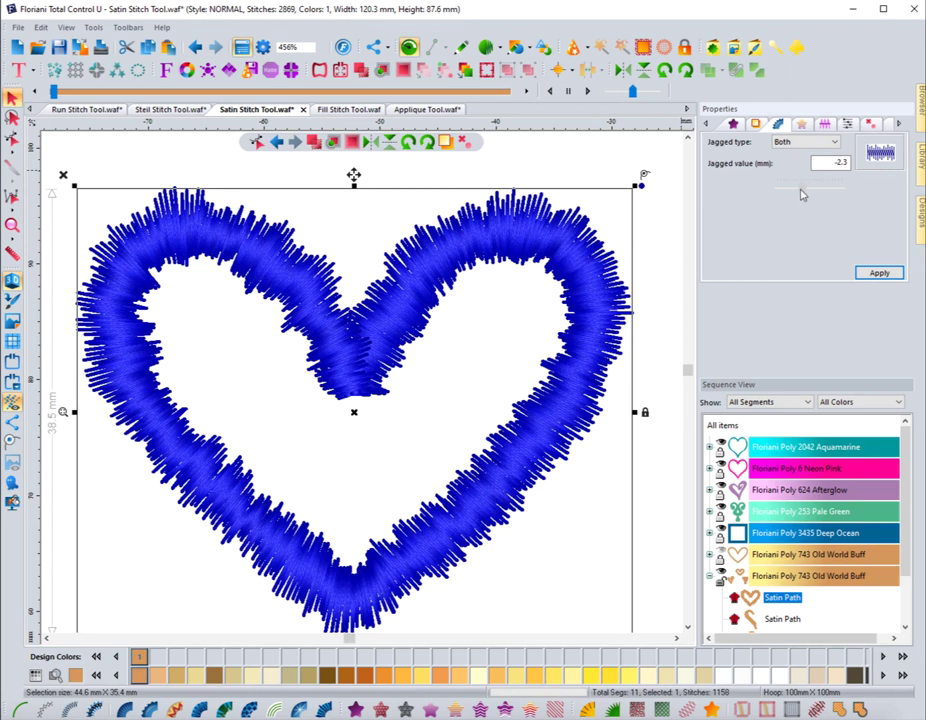
click(884, 272)
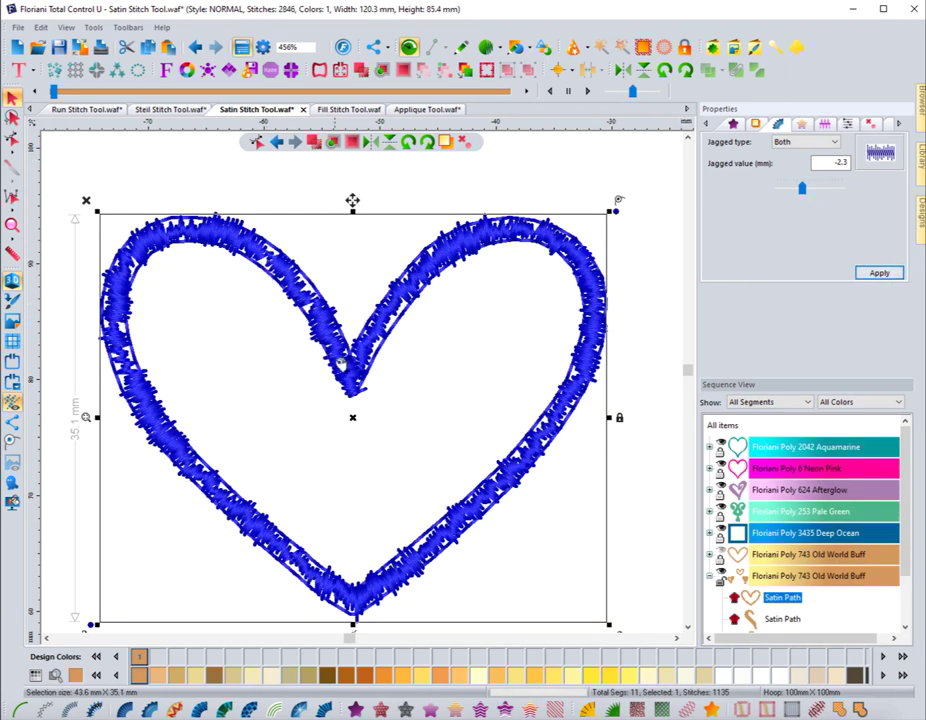
- Remove the jagged edges from the heart by setting its jagged type to None, and apply
click(461, 363)
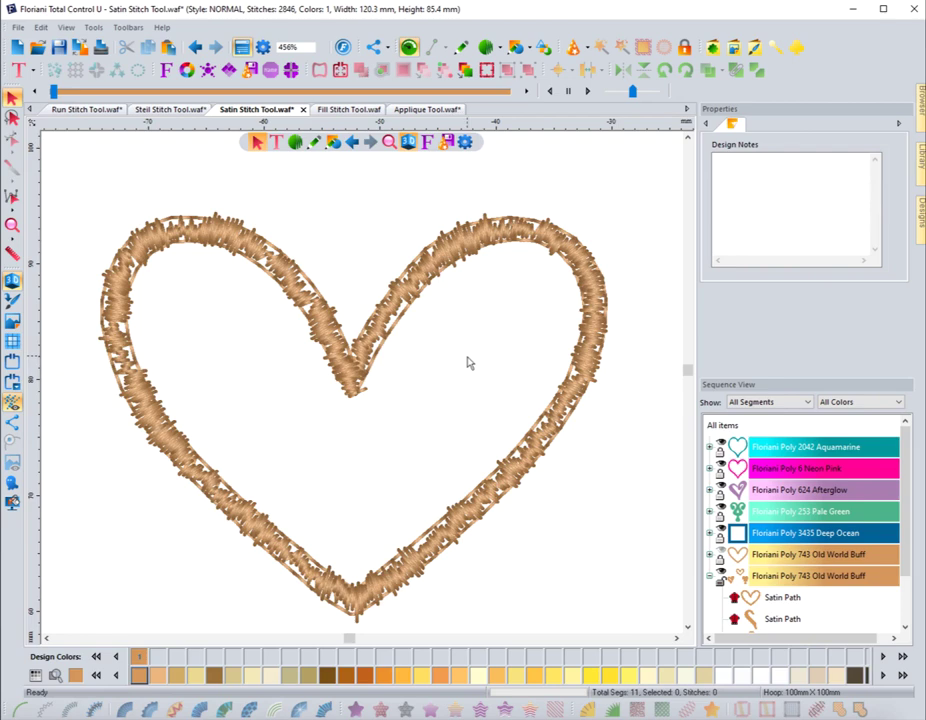
click(382, 351)
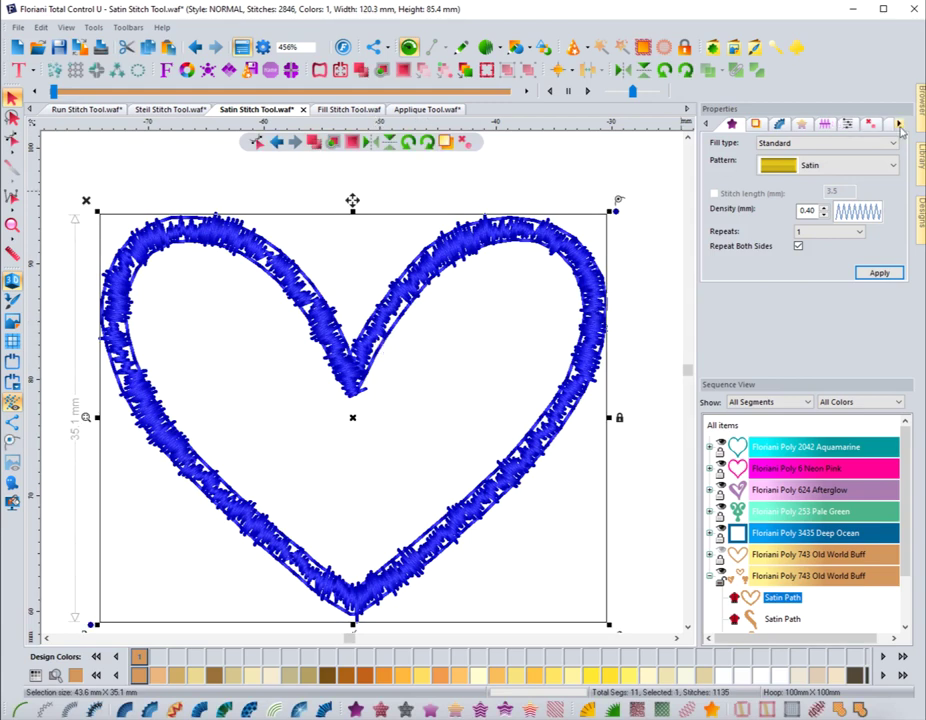
click(779, 123)
click(803, 142)
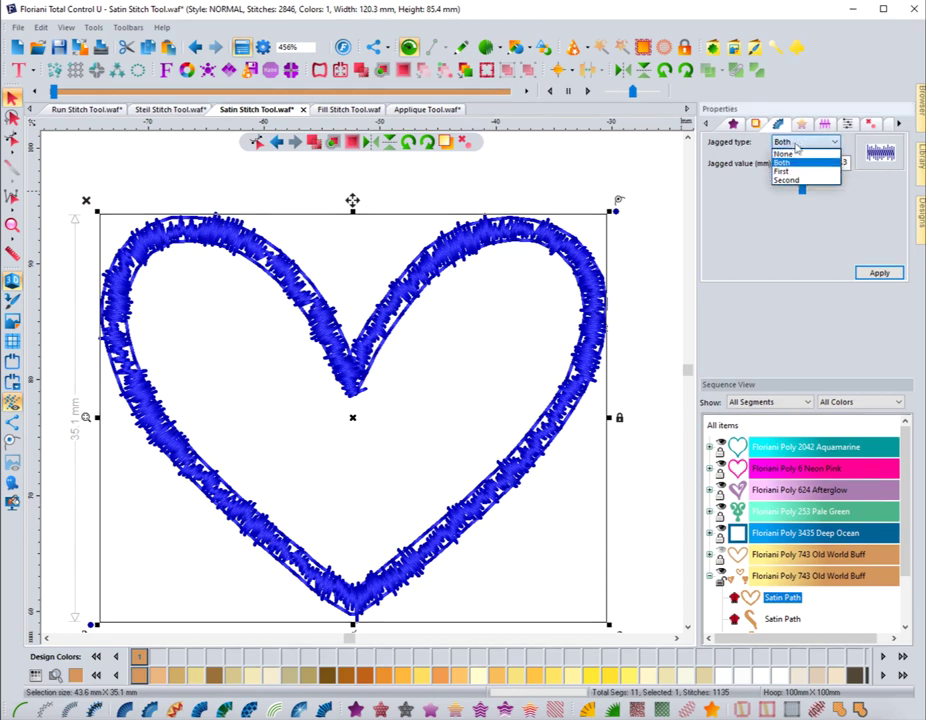
click(792, 159)
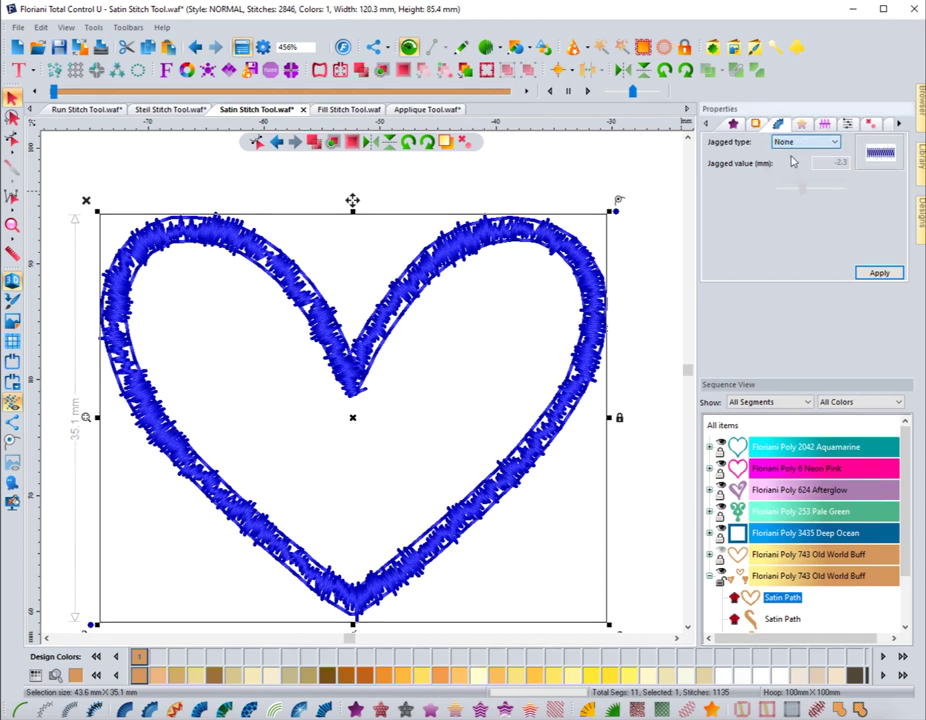
click(878, 272)
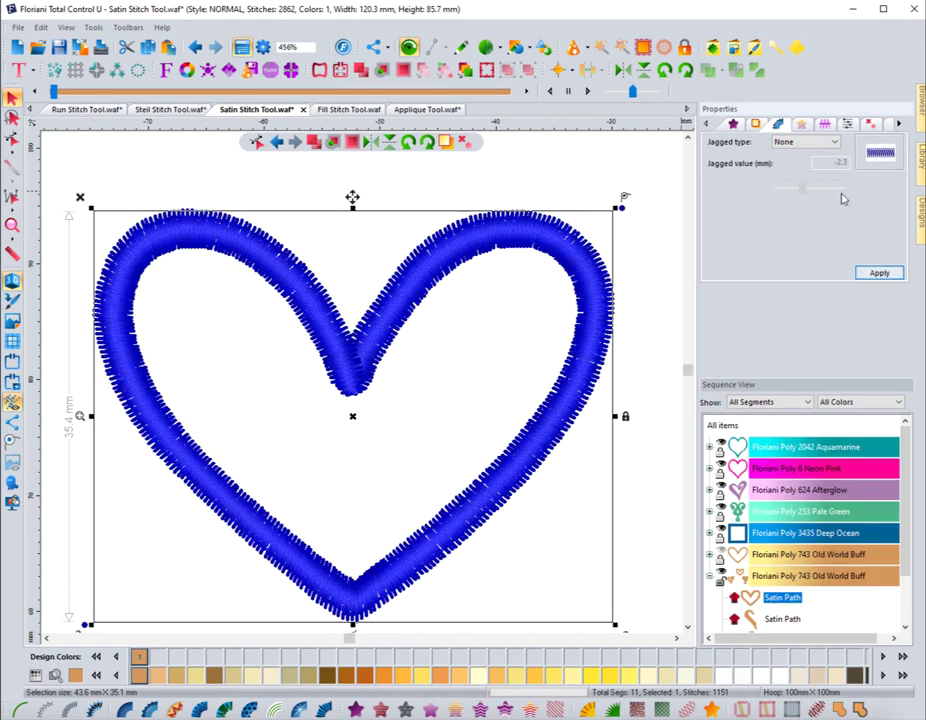
- Apply a Linear increasing gradient as gradient type 1 on the heart's satin column
click(800, 123)
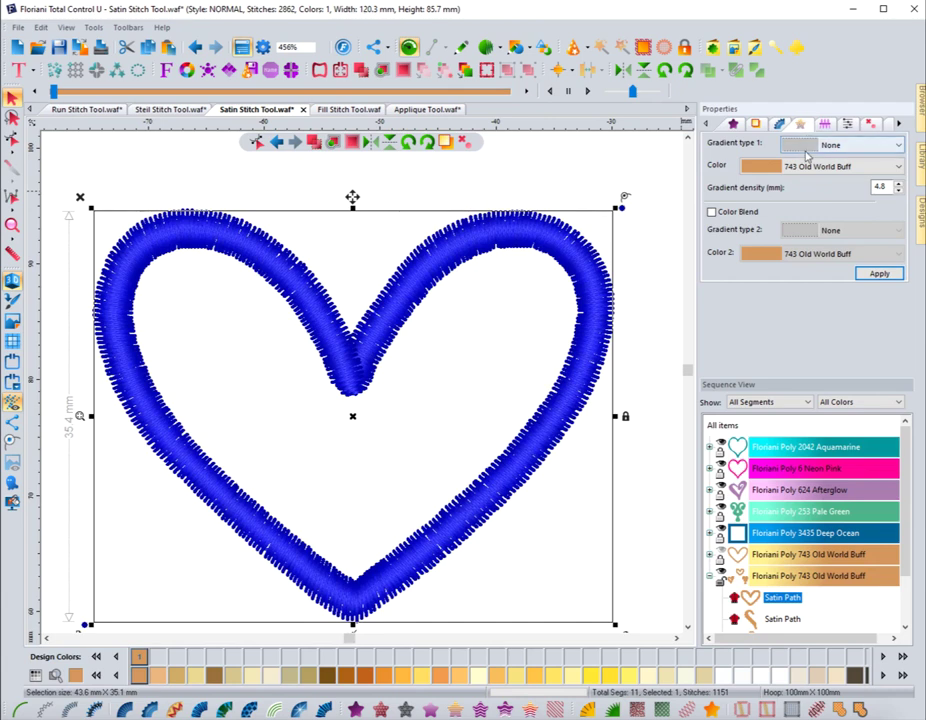
click(818, 147)
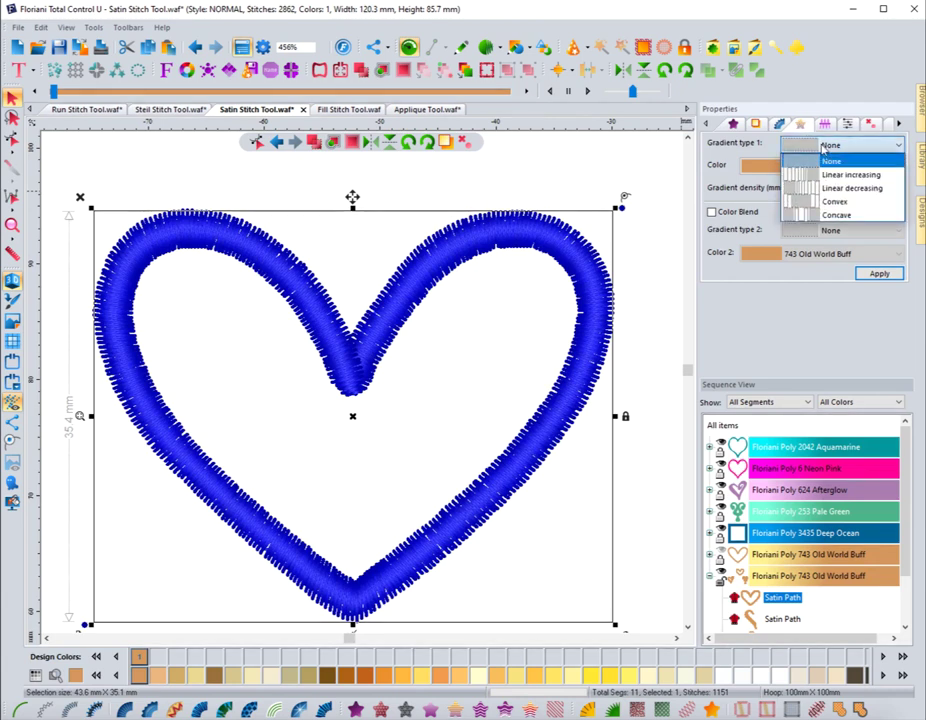
click(836, 175)
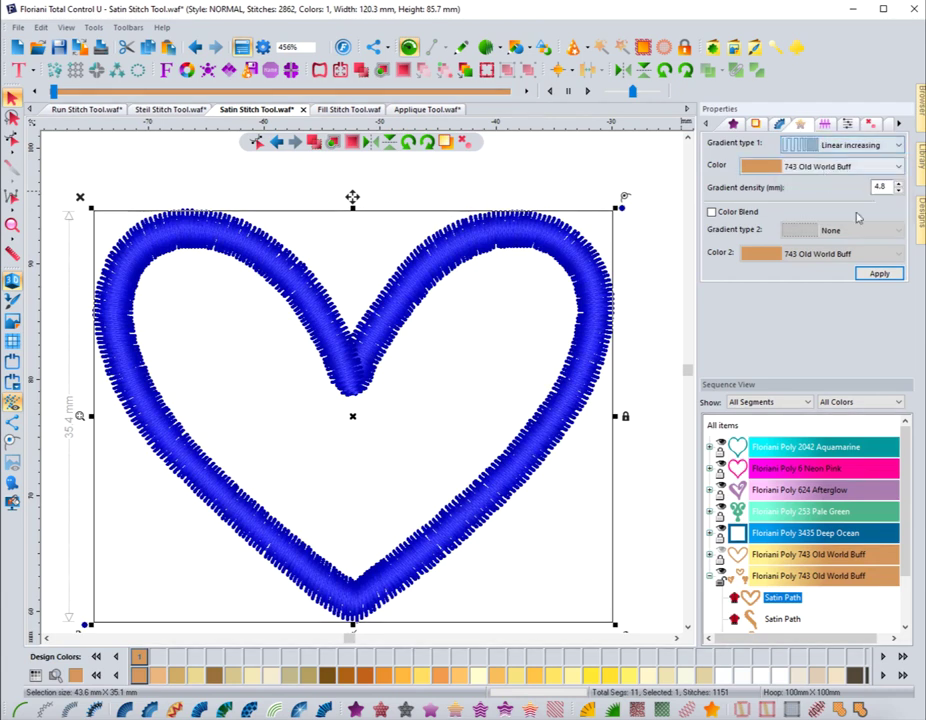
click(879, 273)
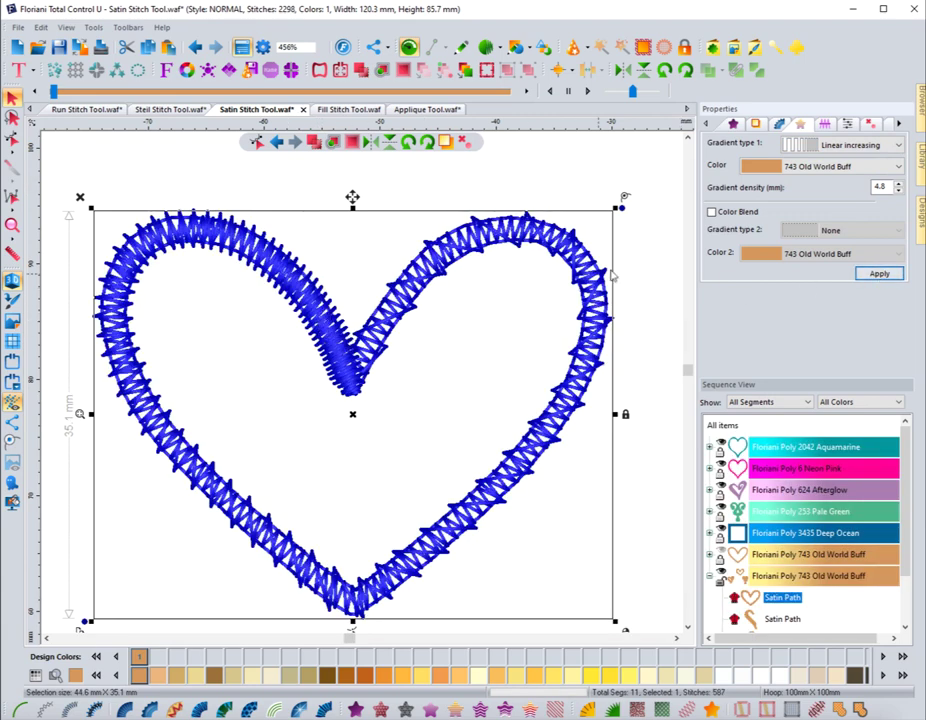
- Turn off the heart's remaining Contour and Parallel underlays and apply the change
click(755, 123)
click(715, 152)
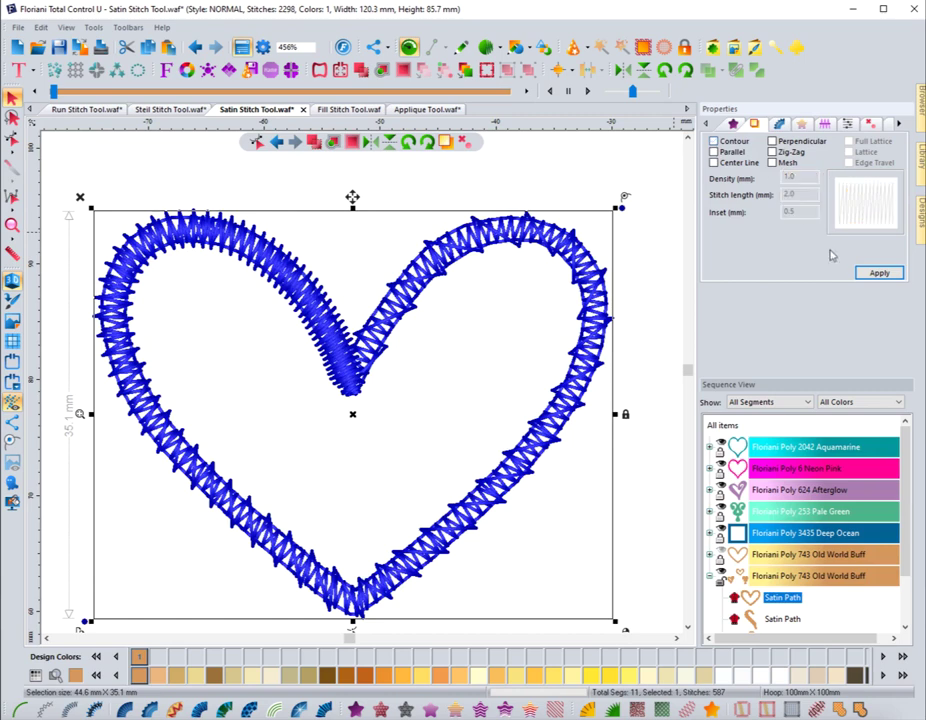
click(874, 272)
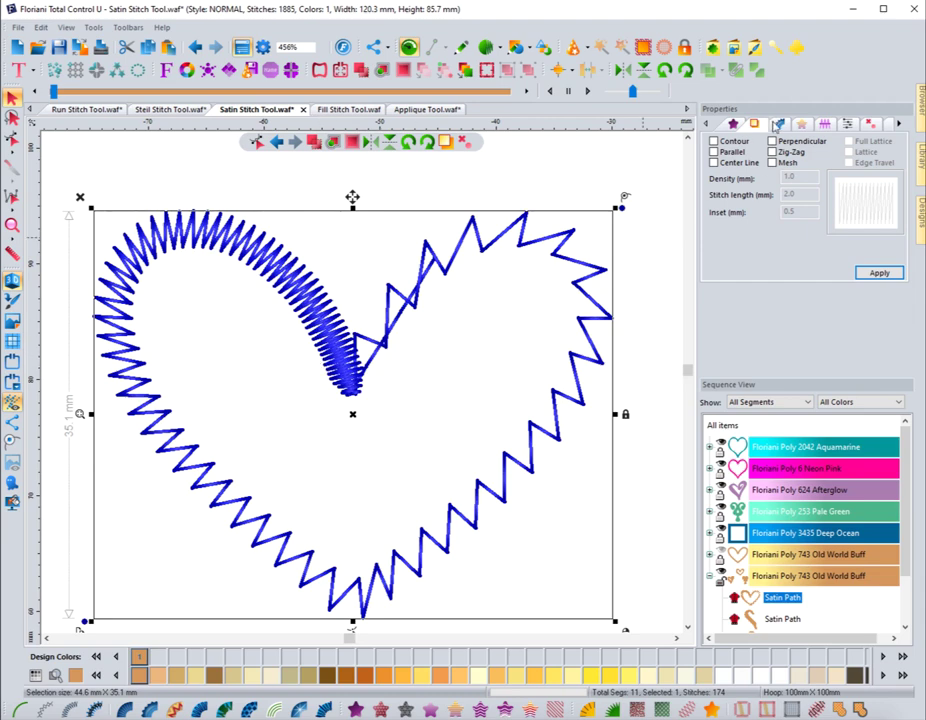
- Change the heart's gradient type 1 to Convex and apply it
click(800, 123)
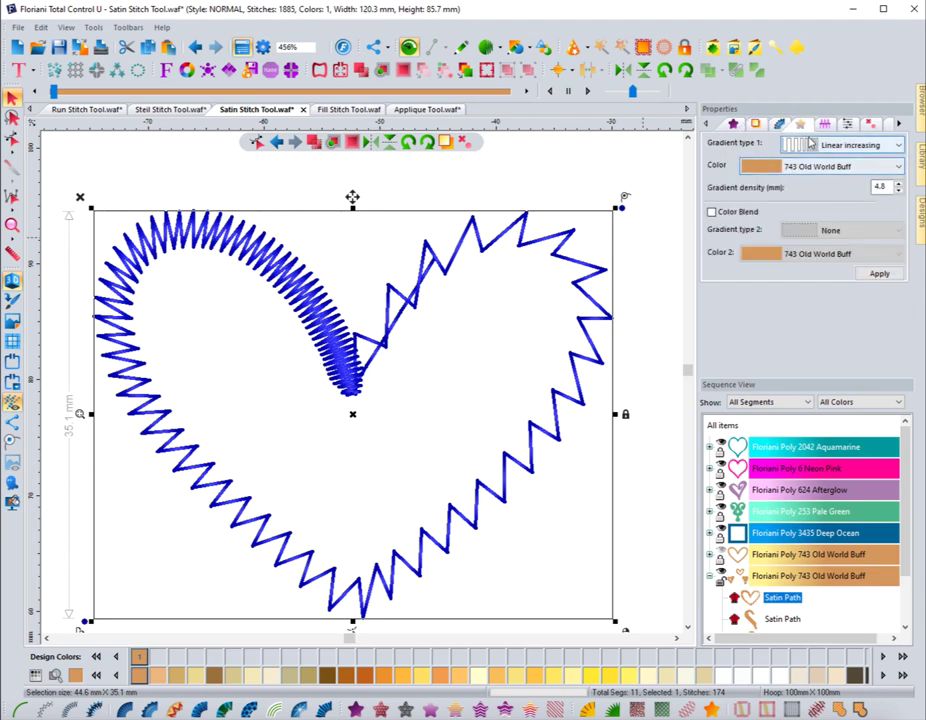
click(808, 145)
click(835, 201)
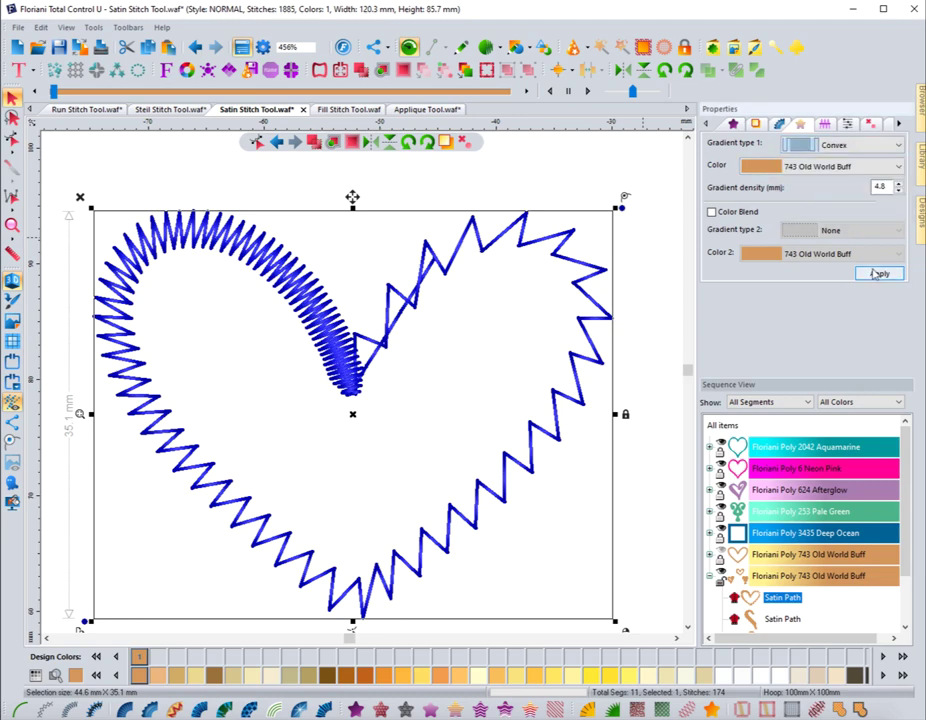
click(876, 273)
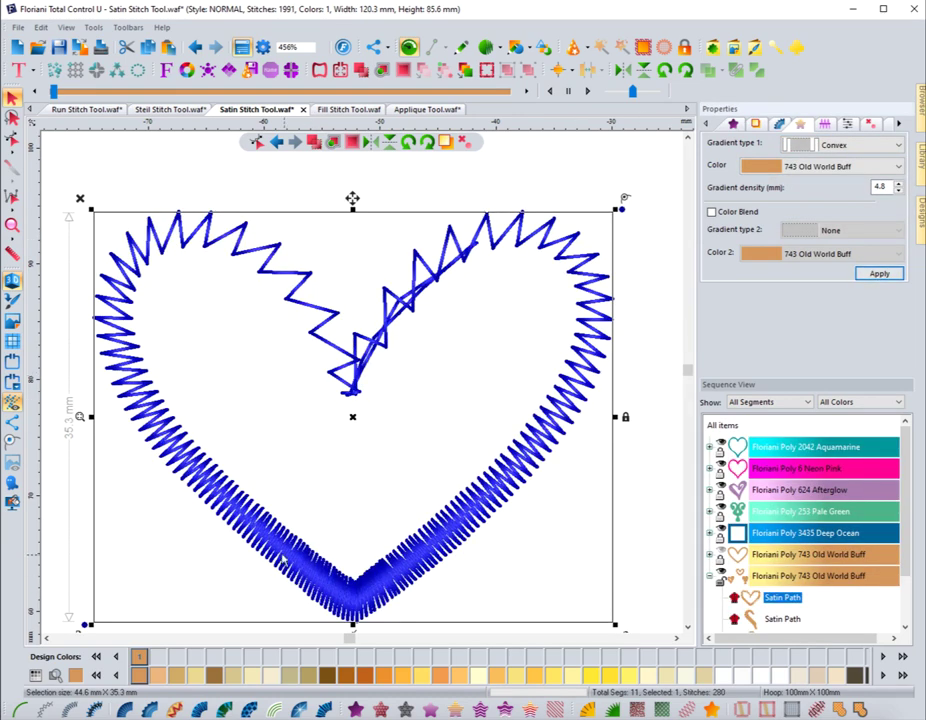
- Set the heart's gradient density to 2.0 mm and apply
double_click(884, 186)
text(2)
click(879, 273)
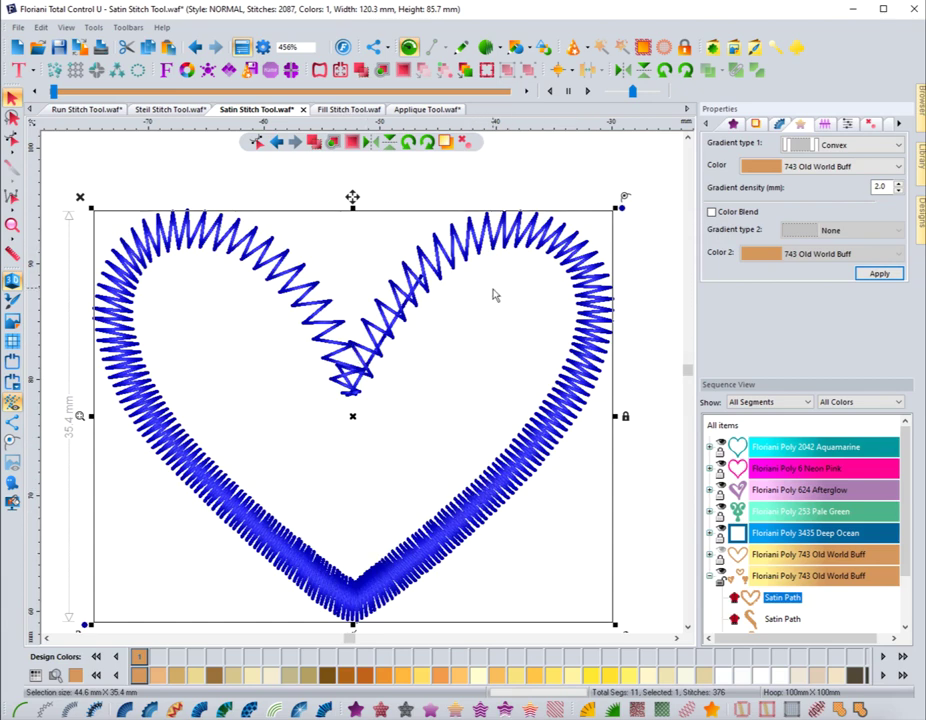
- Check the heart's entry and exit points in outline editing, and apply gradient type 1 None to remove its gradient
click(253, 141)
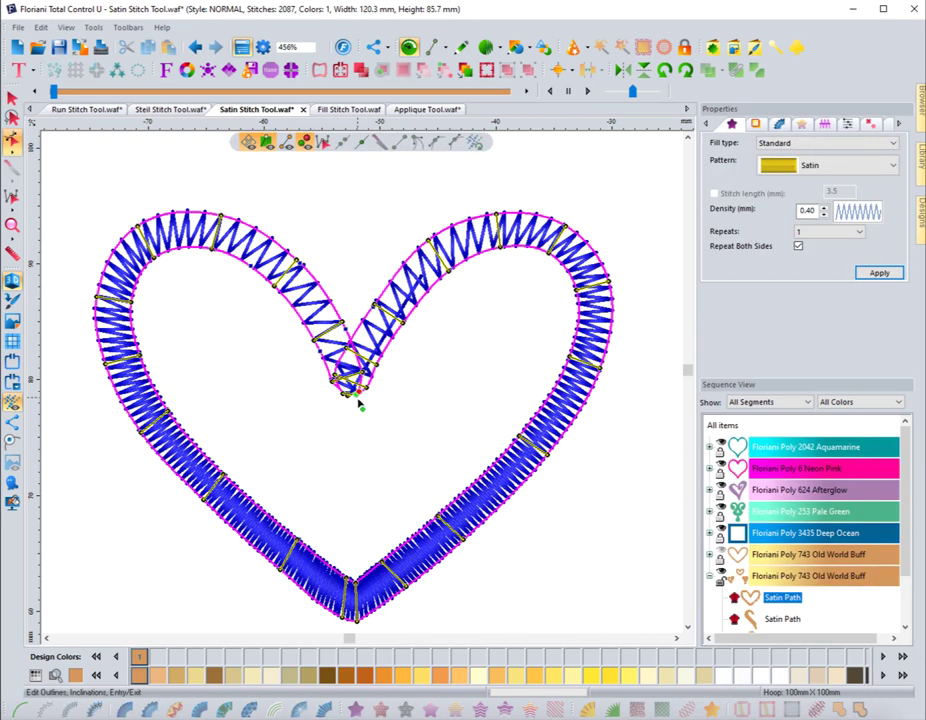
click(376, 413)
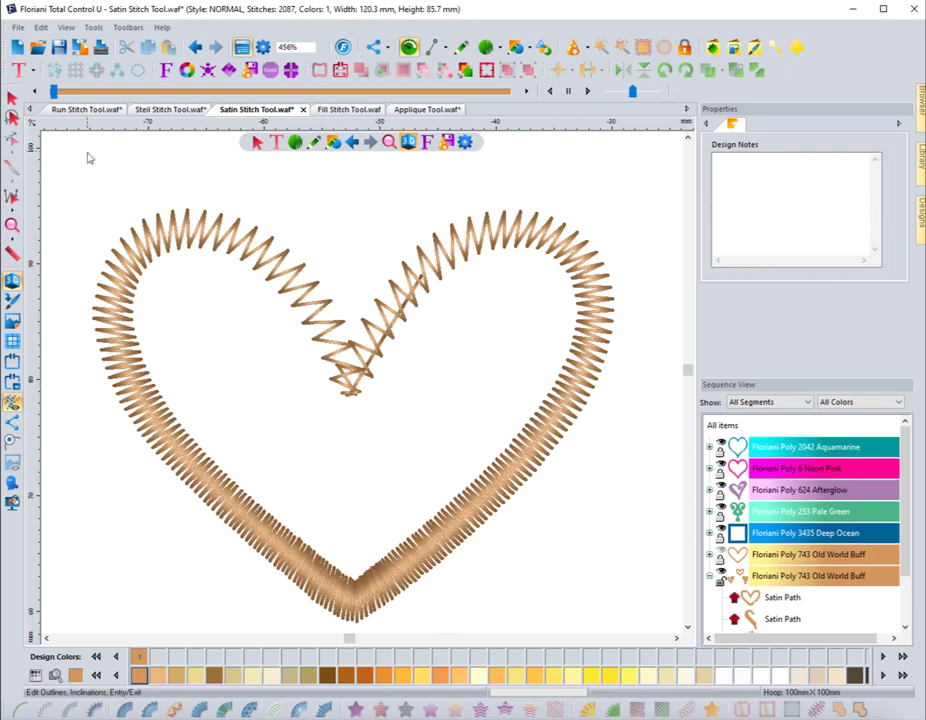
click(195, 249)
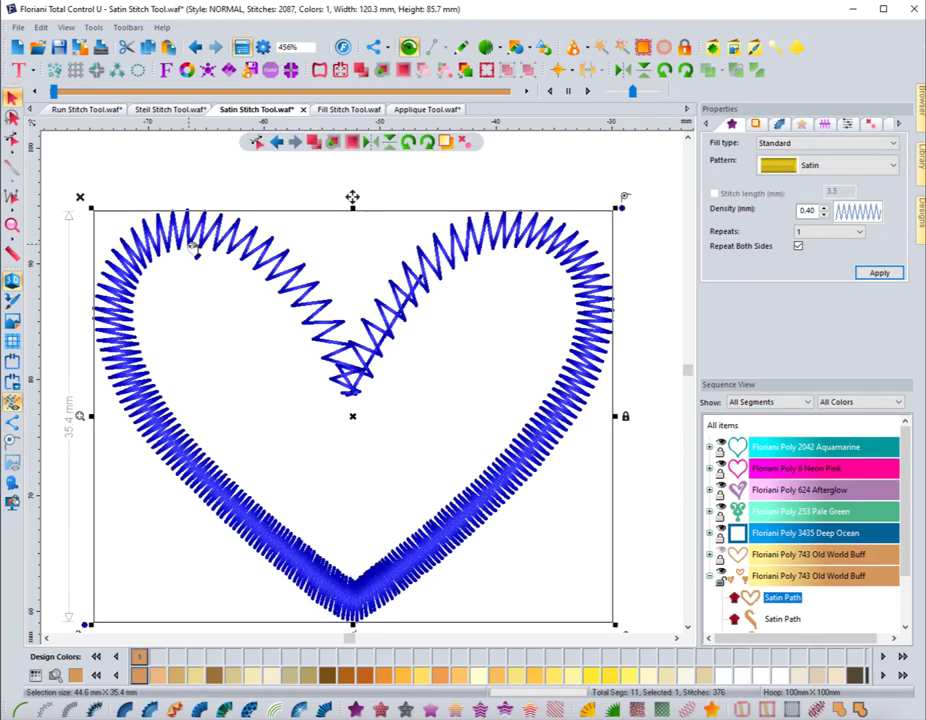
click(800, 127)
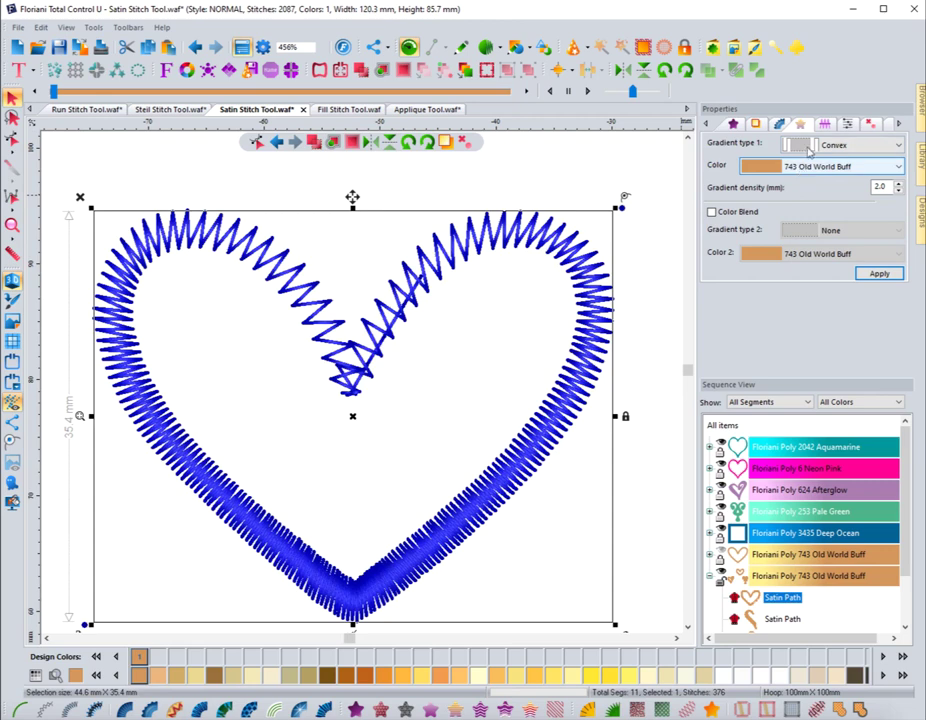
click(829, 148)
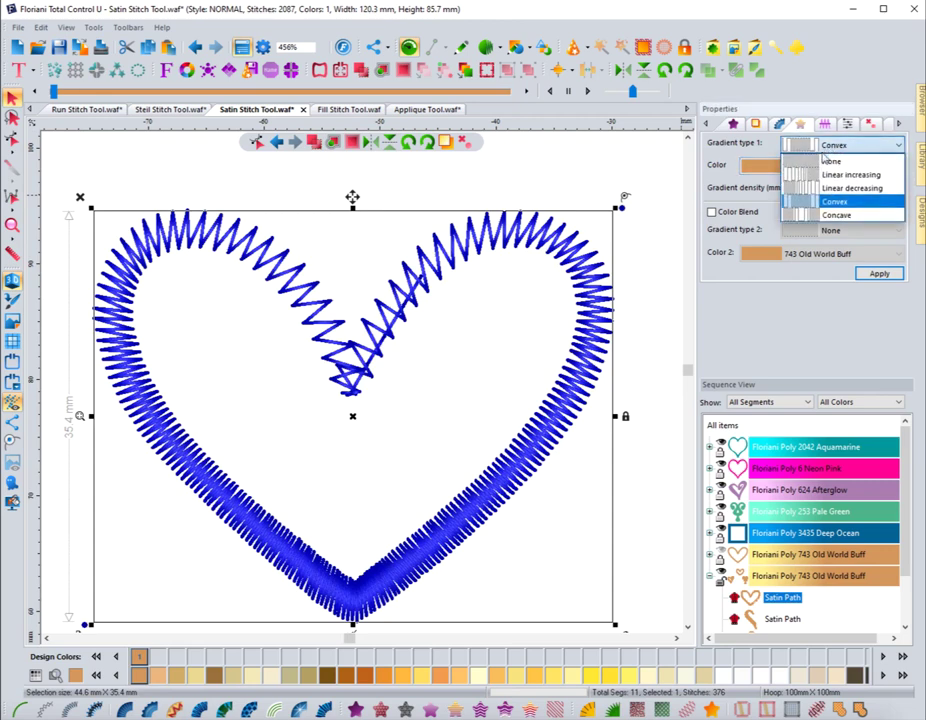
click(800, 159)
click(879, 273)
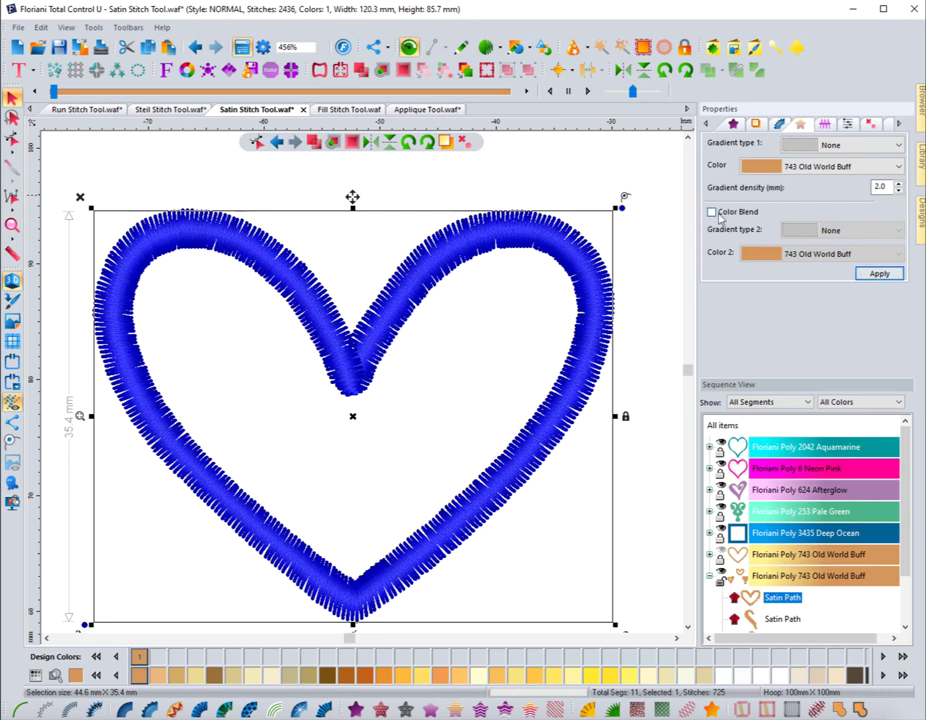
- Enable Color Blend on the heart with 723 Birch as Color 2, apply it and deselect the heart
click(712, 213)
click(800, 254)
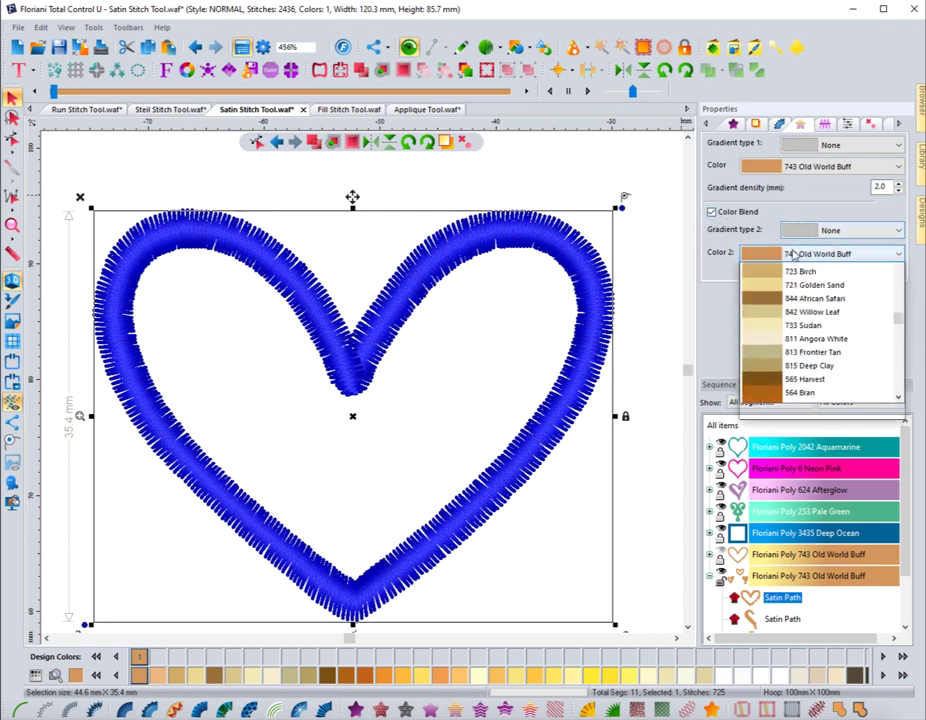
click(786, 298)
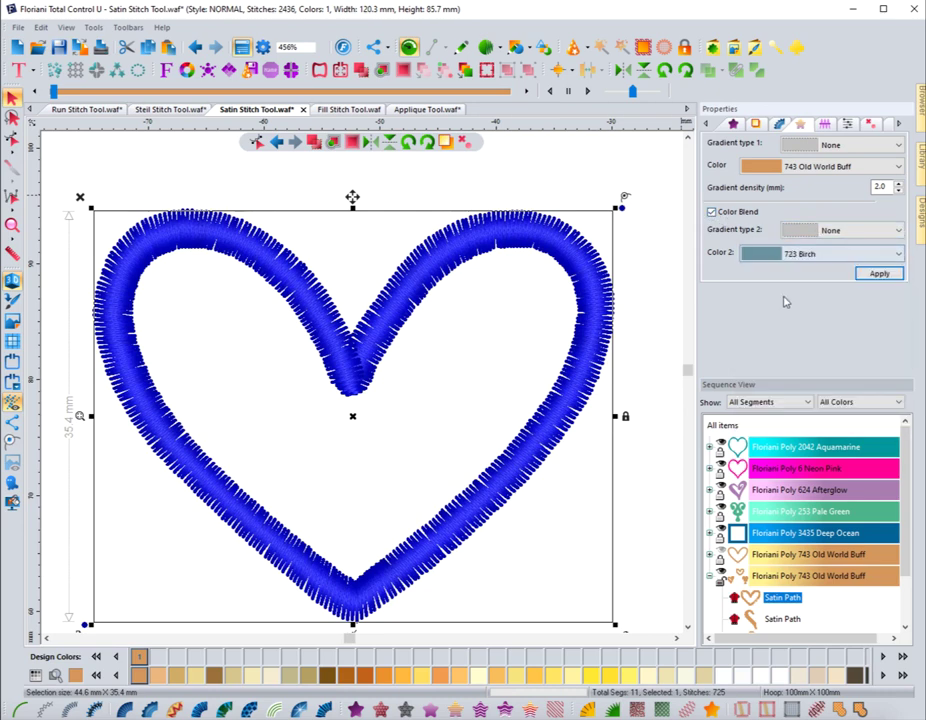
click(877, 272)
click(558, 192)
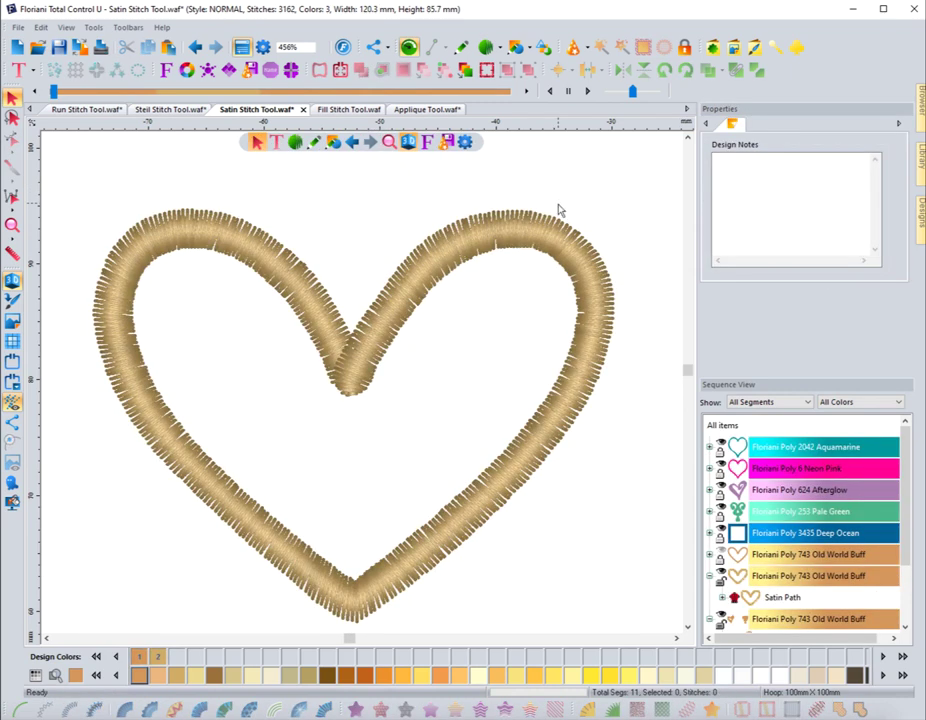
- Set the heart's gradient type 1 to Linear increasing and gradient type 2 to Linear decreasing, apply, and deselect it
click(523, 253)
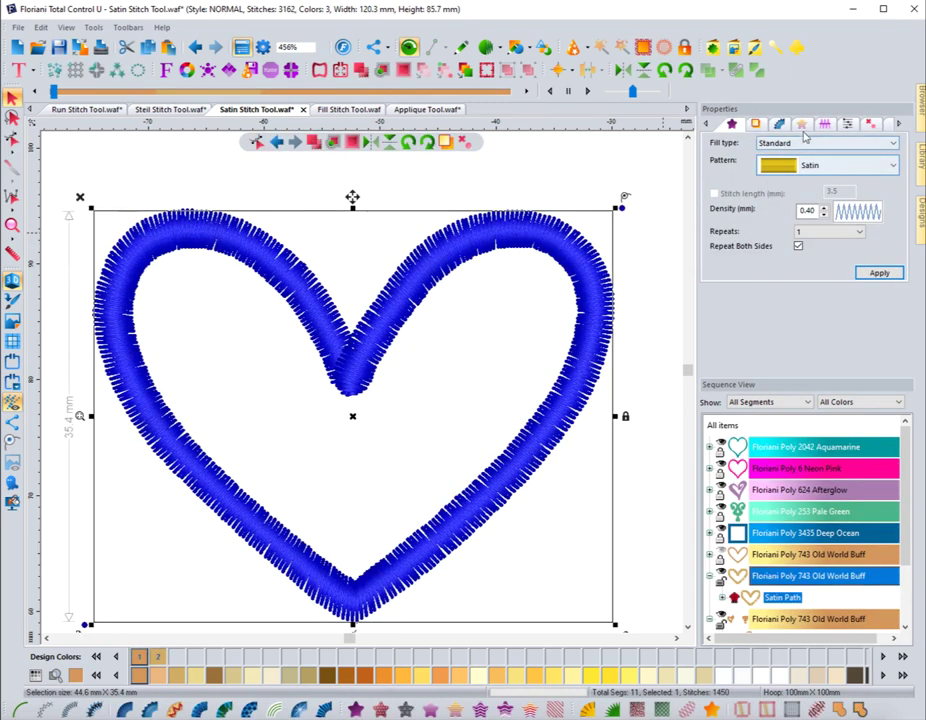
click(804, 128)
click(840, 144)
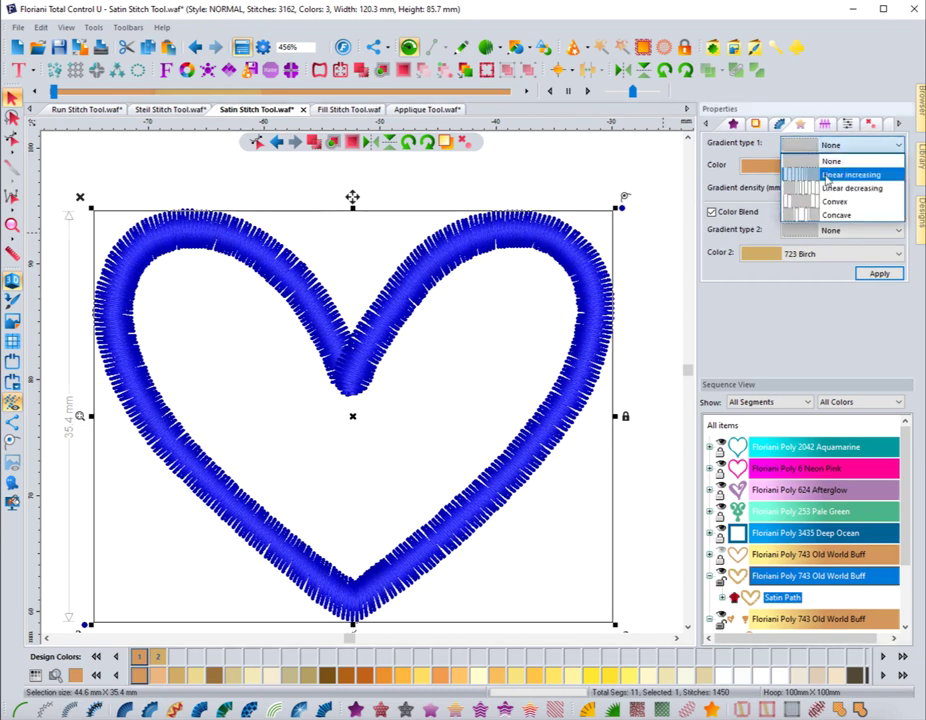
click(826, 176)
click(833, 229)
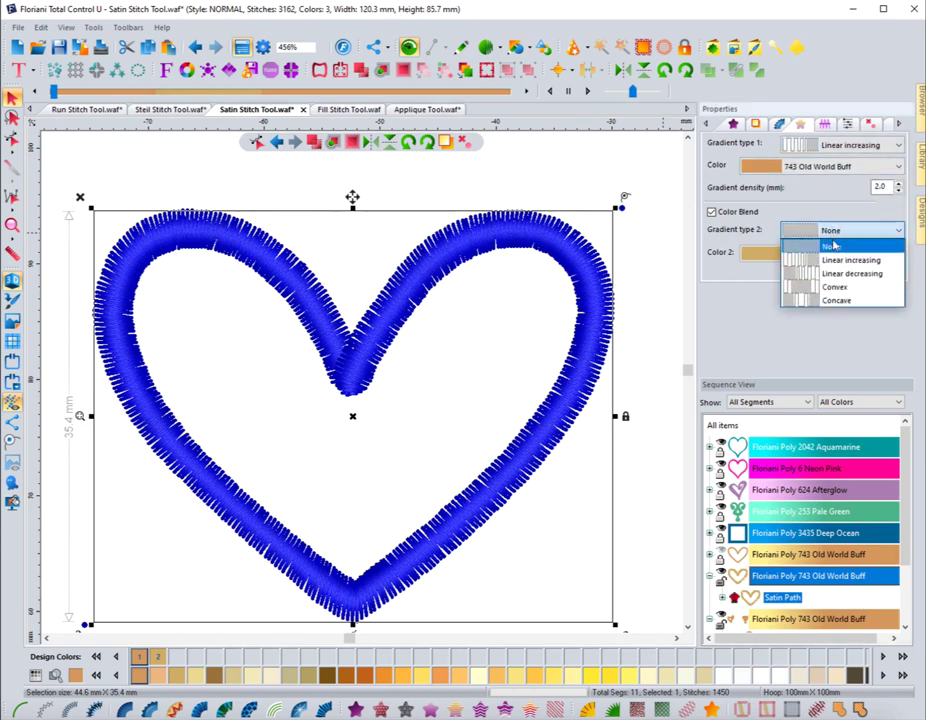
click(845, 273)
click(860, 273)
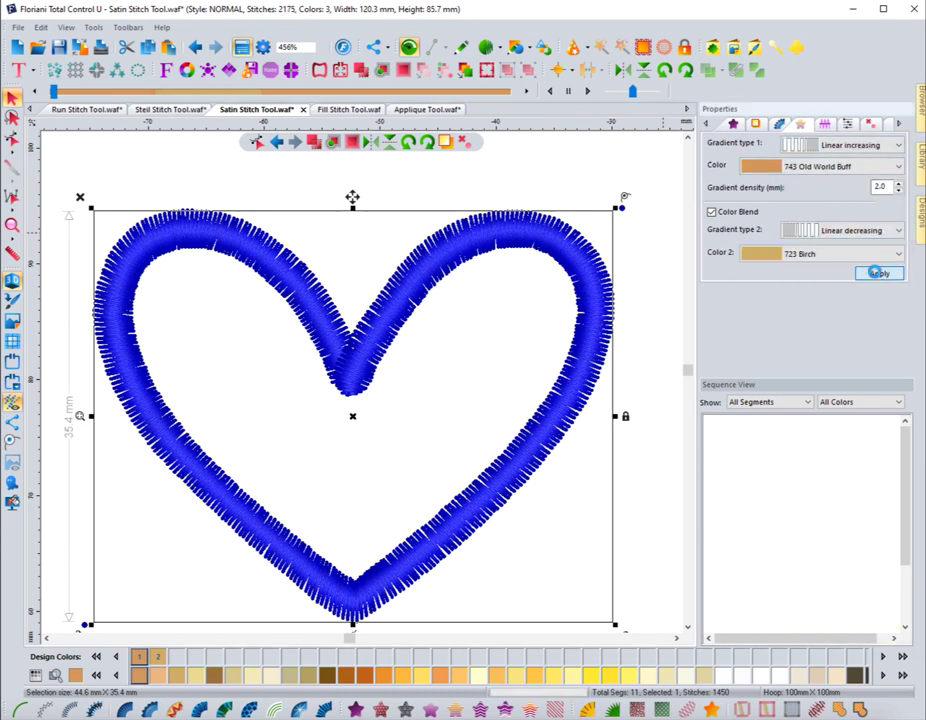
click(559, 170)
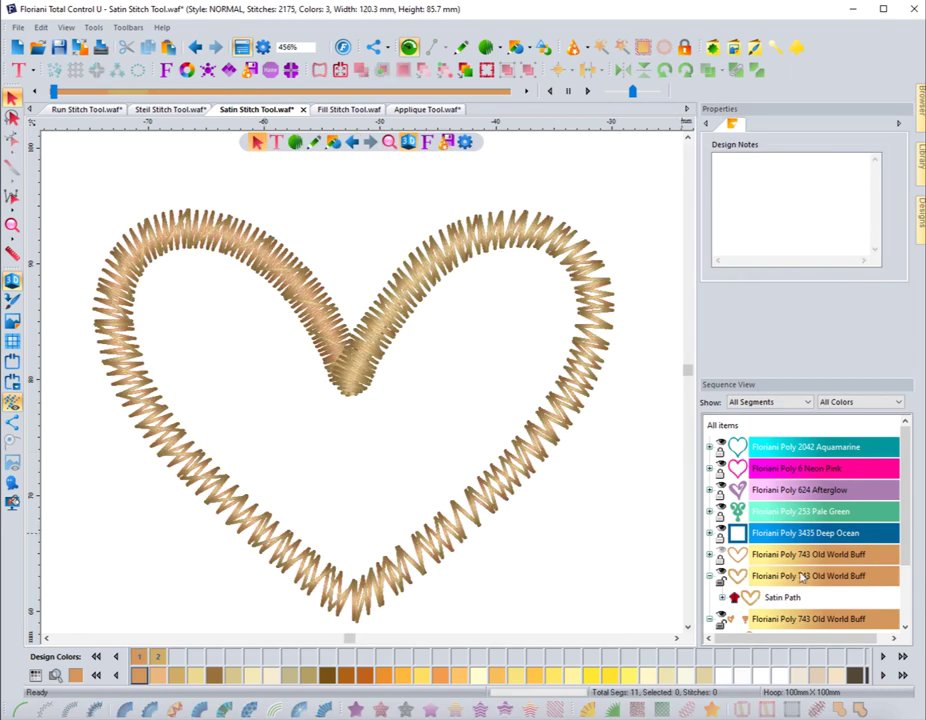
- Set the heart's blend Color 2 to 900 Black, apply it, and deselect the heart
scroll(800, 580, down, 2)
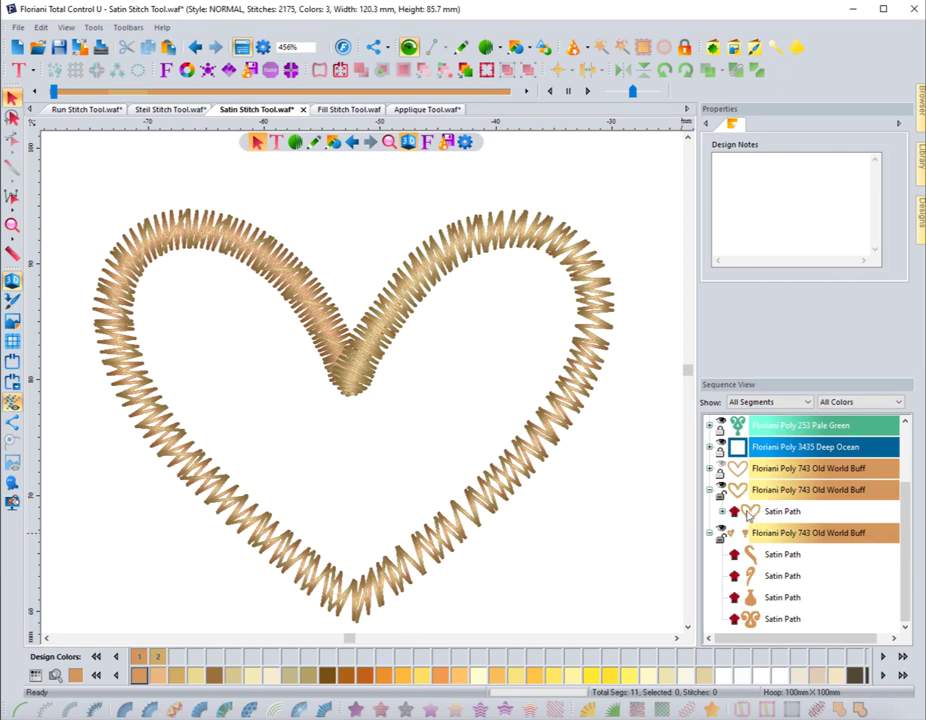
click(578, 422)
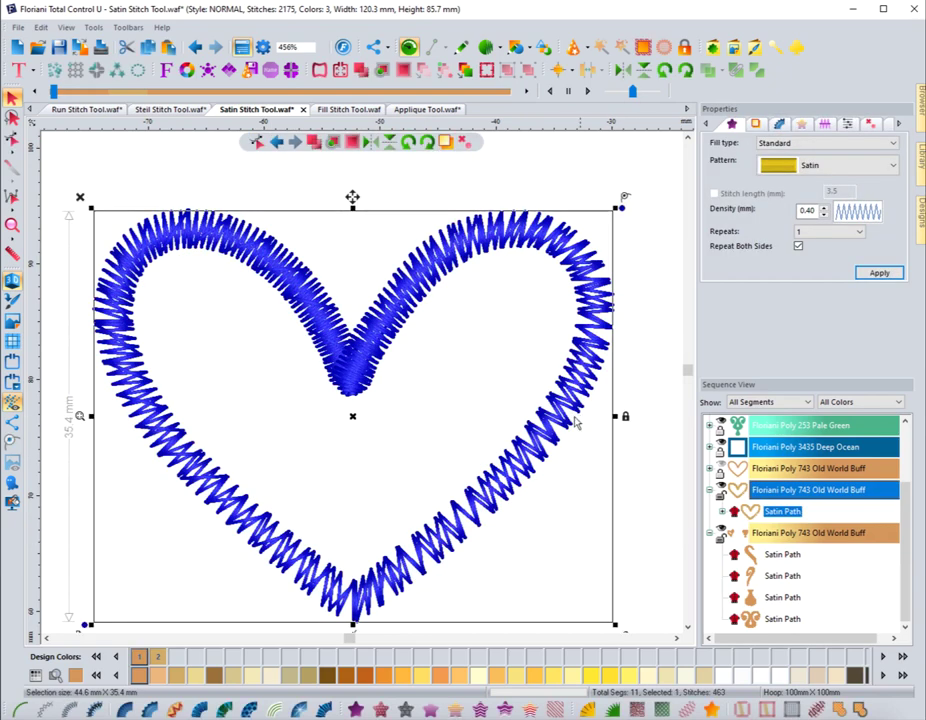
click(803, 126)
click(806, 256)
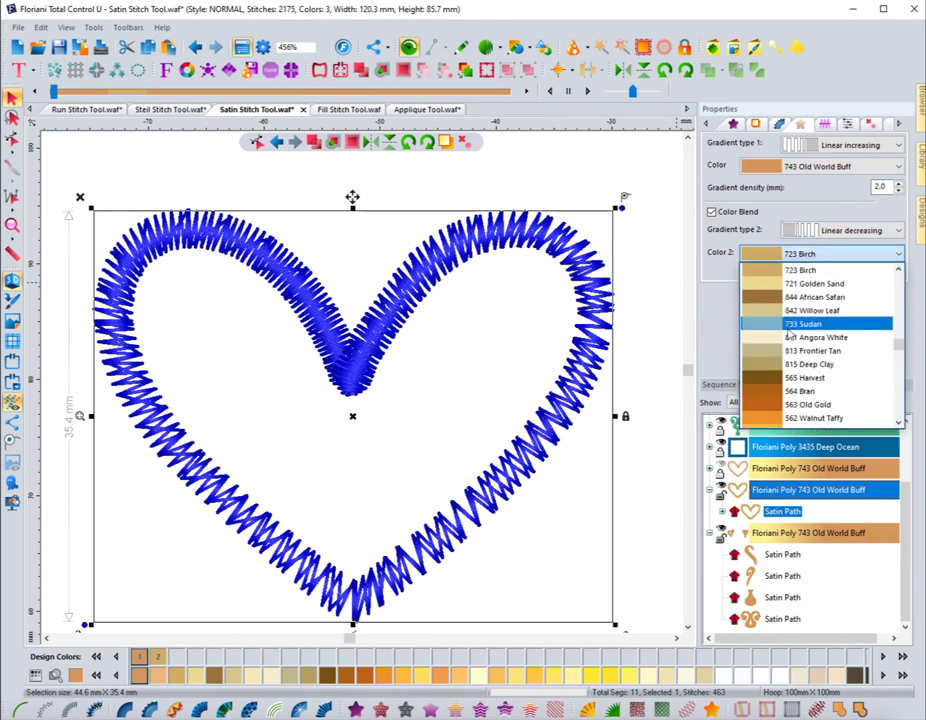
scroll(791, 390, down, 3)
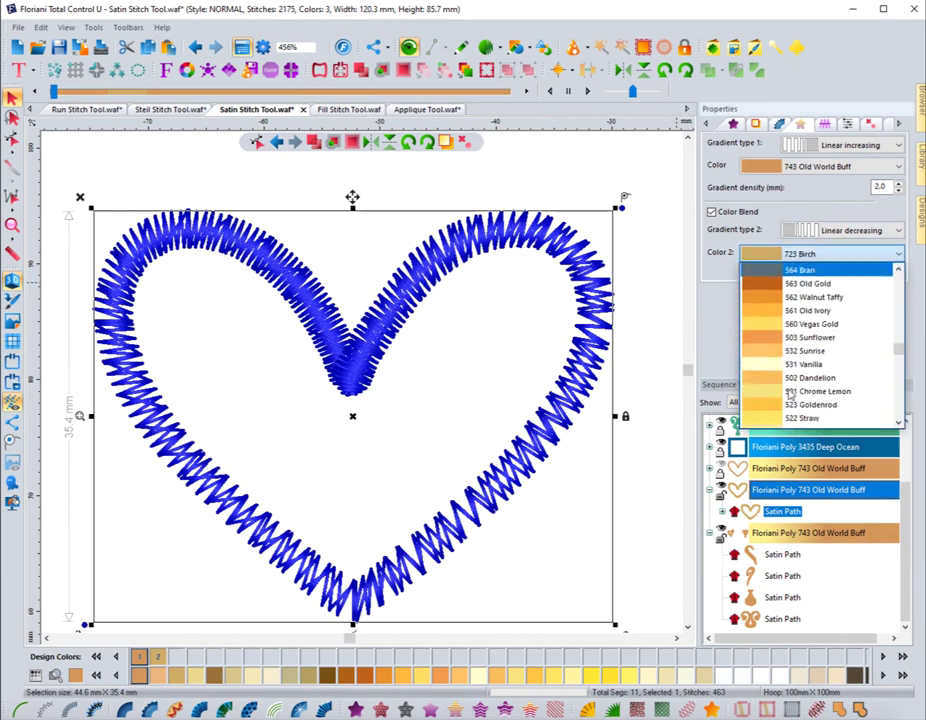
scroll(791, 394, down, 1)
scroll(791, 394, down, 4)
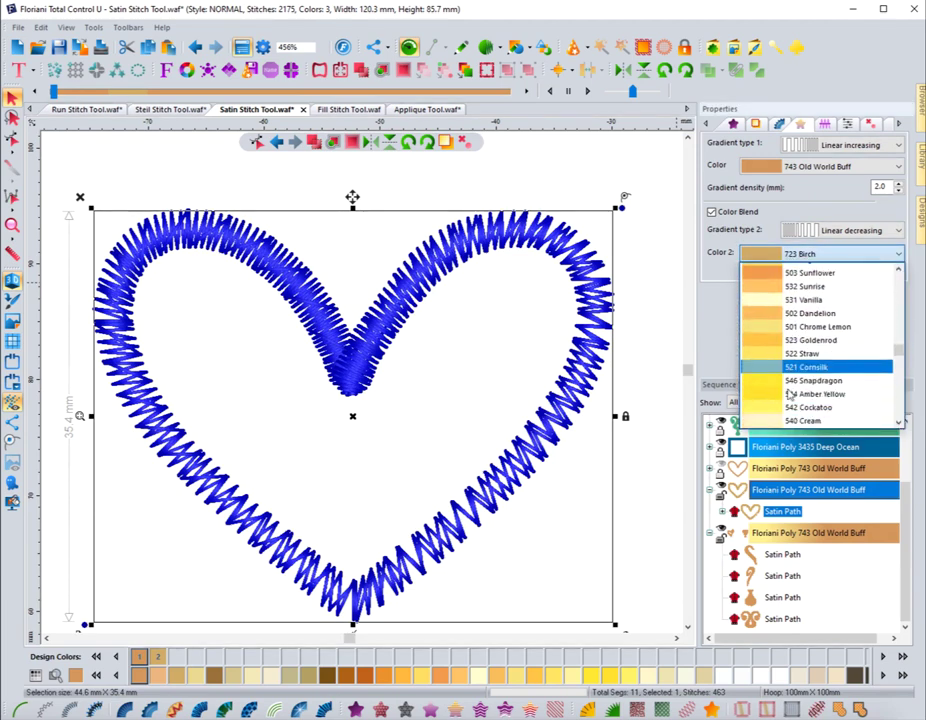
scroll(791, 394, down, 4)
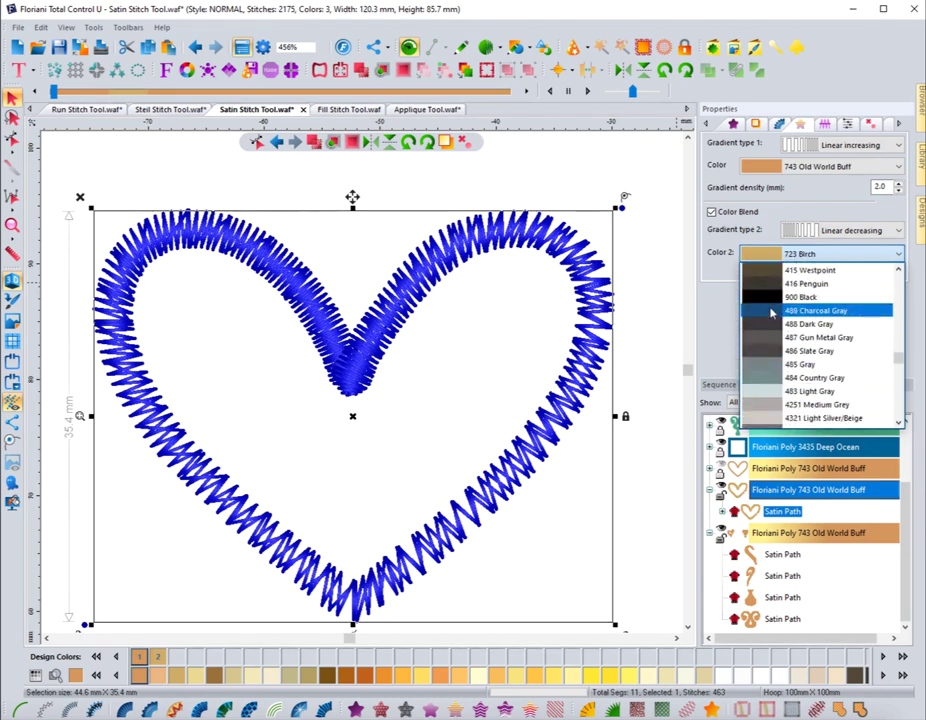
click(795, 296)
click(857, 276)
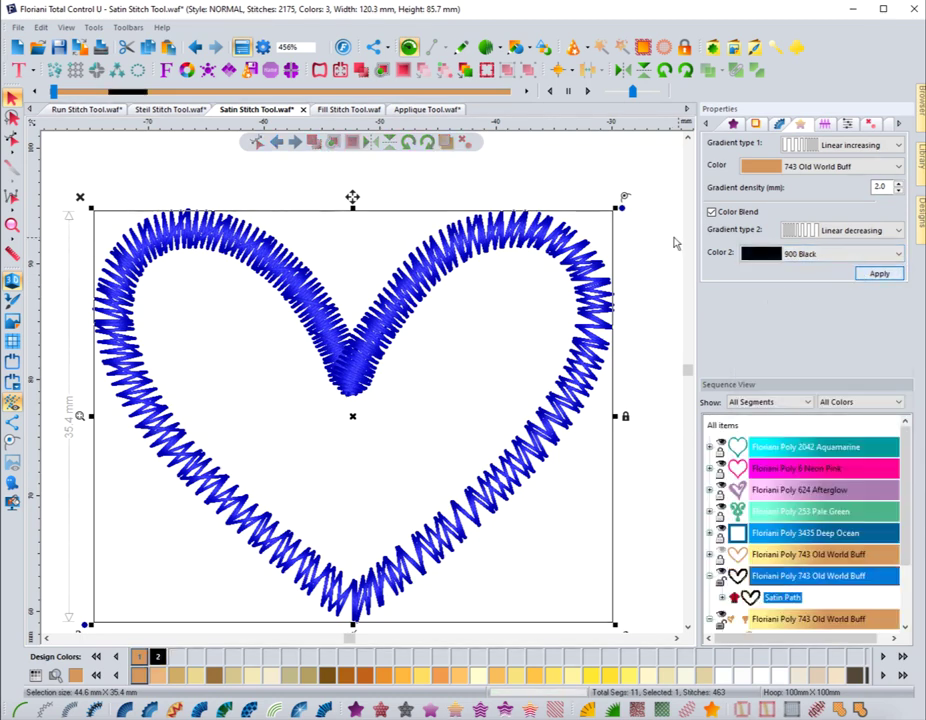
click(585, 191)
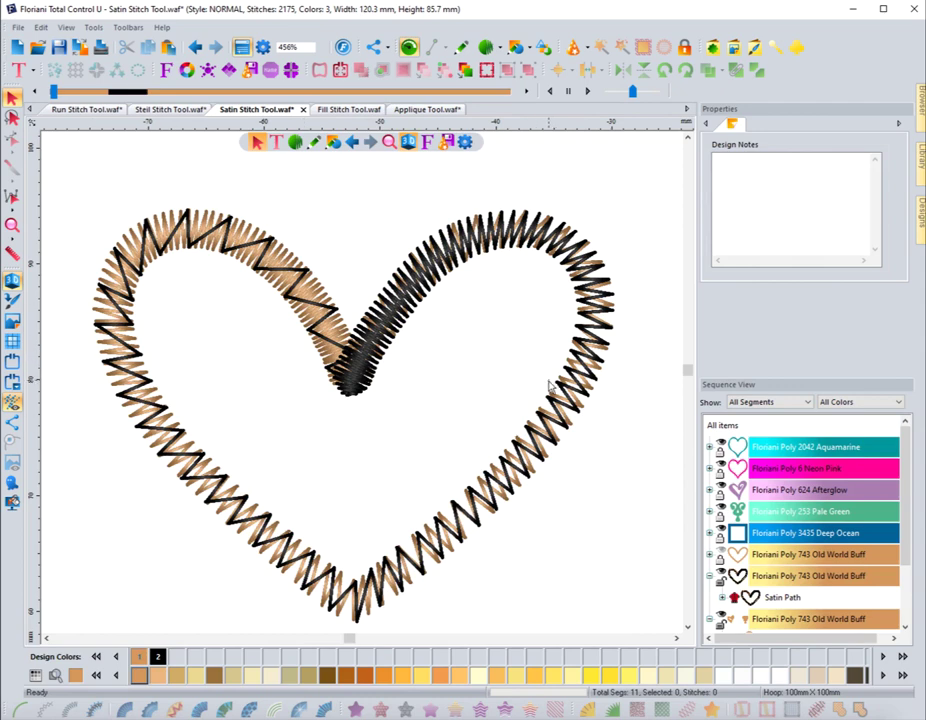
- Turn off Color Blend on the heart and set gradient type 1 to None, applying each change
click(464, 261)
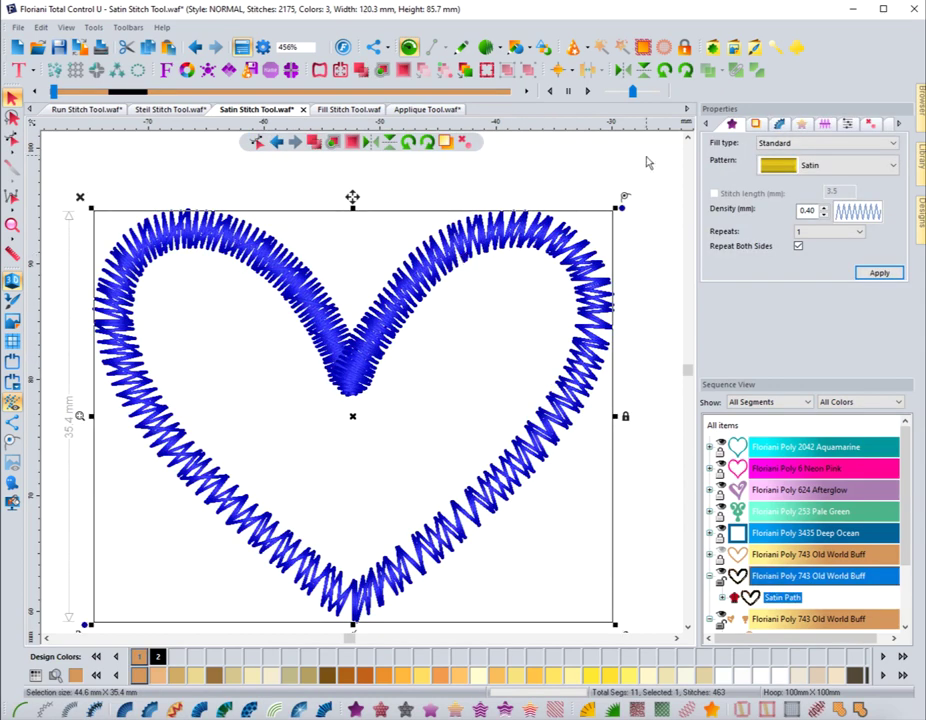
click(805, 126)
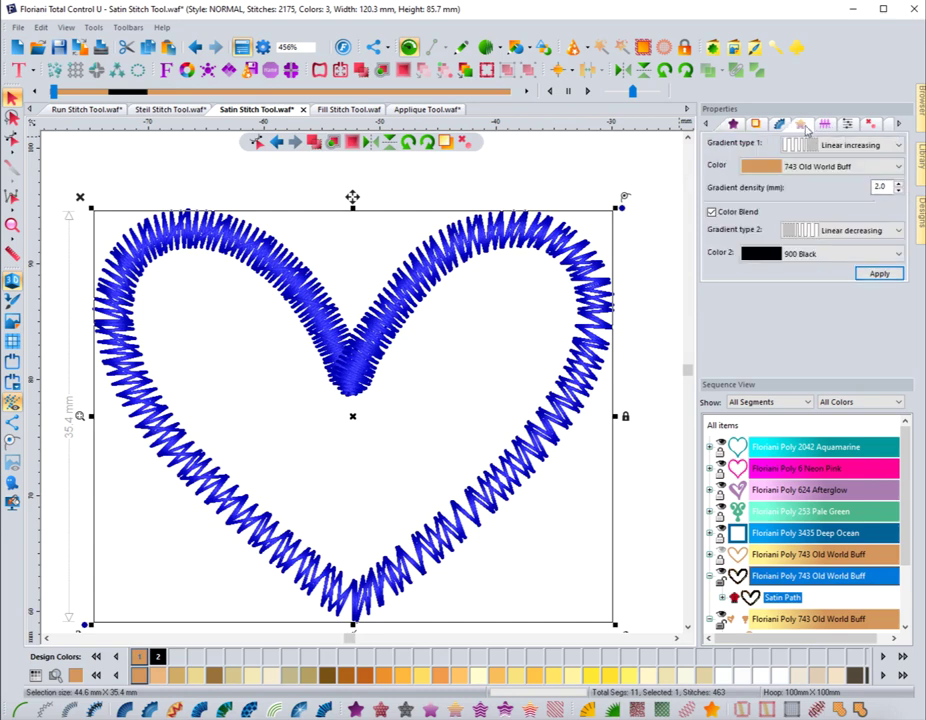
click(711, 212)
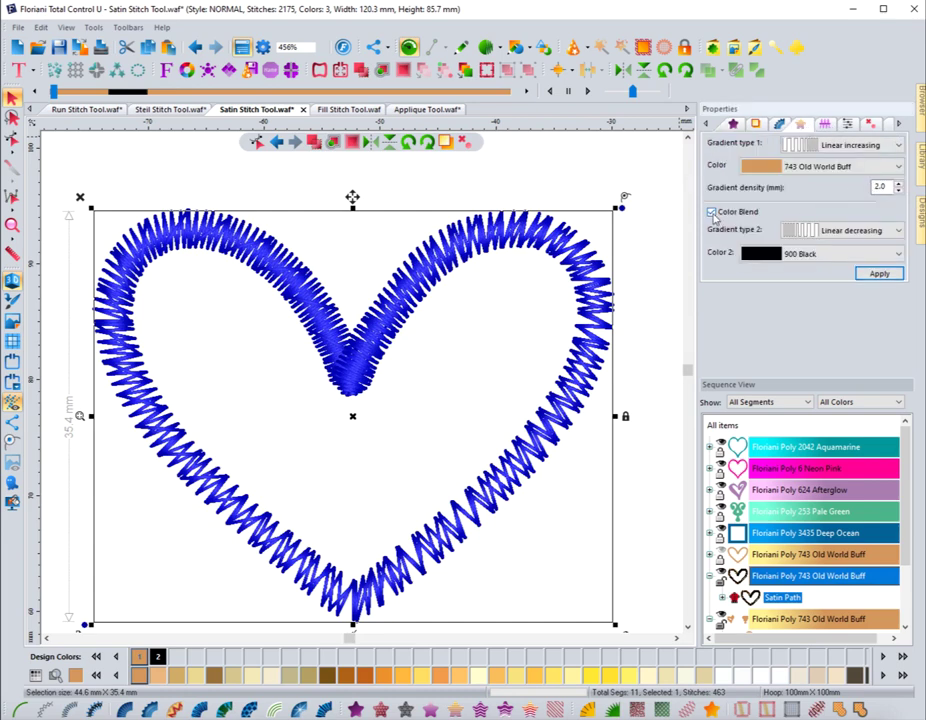
click(876, 273)
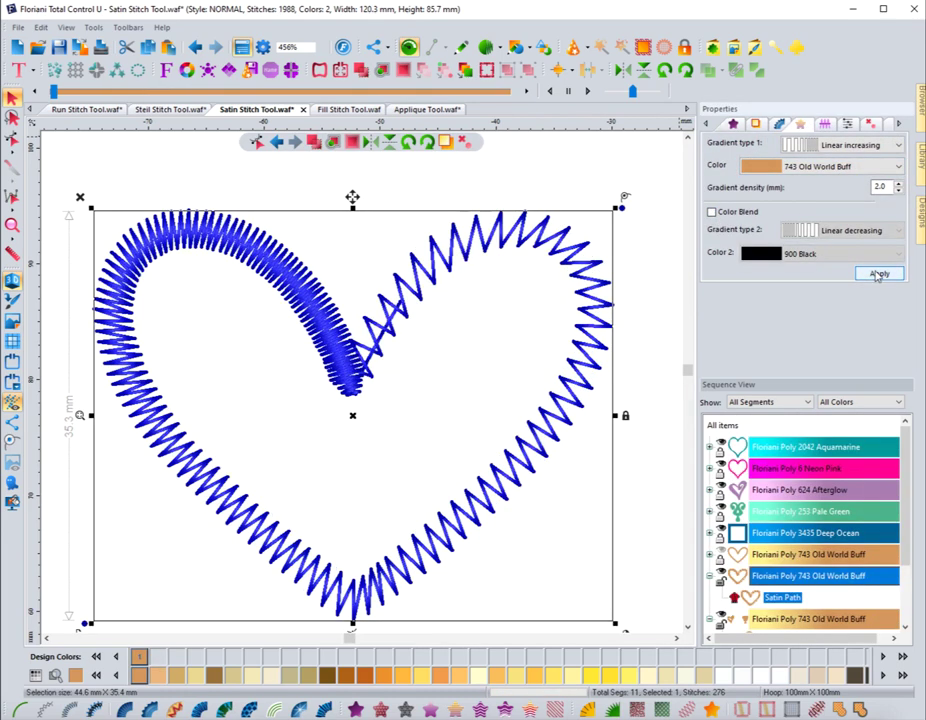
click(840, 145)
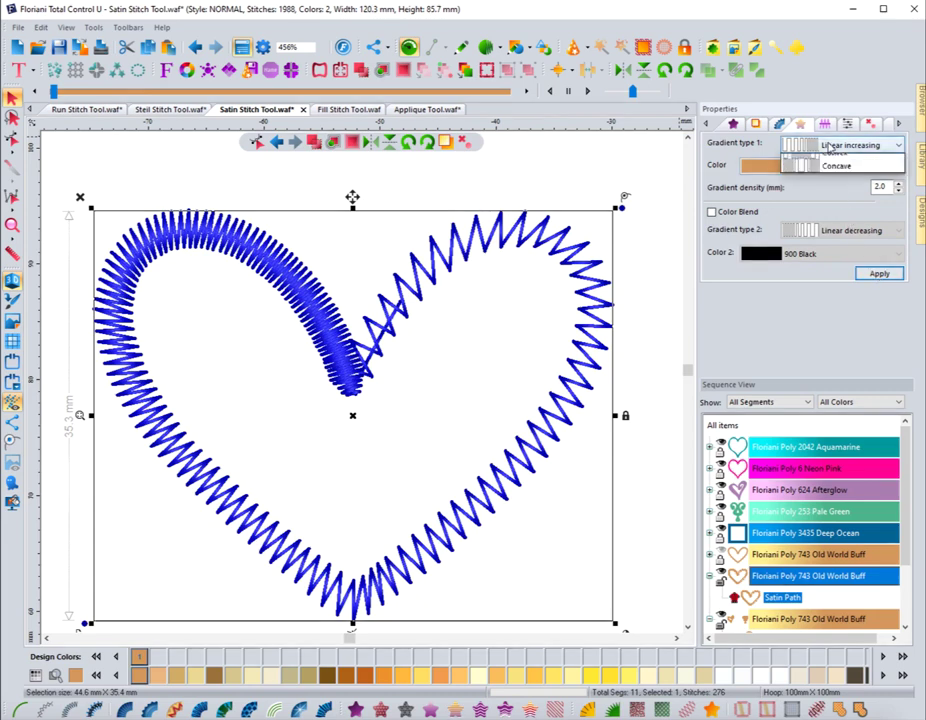
click(820, 160)
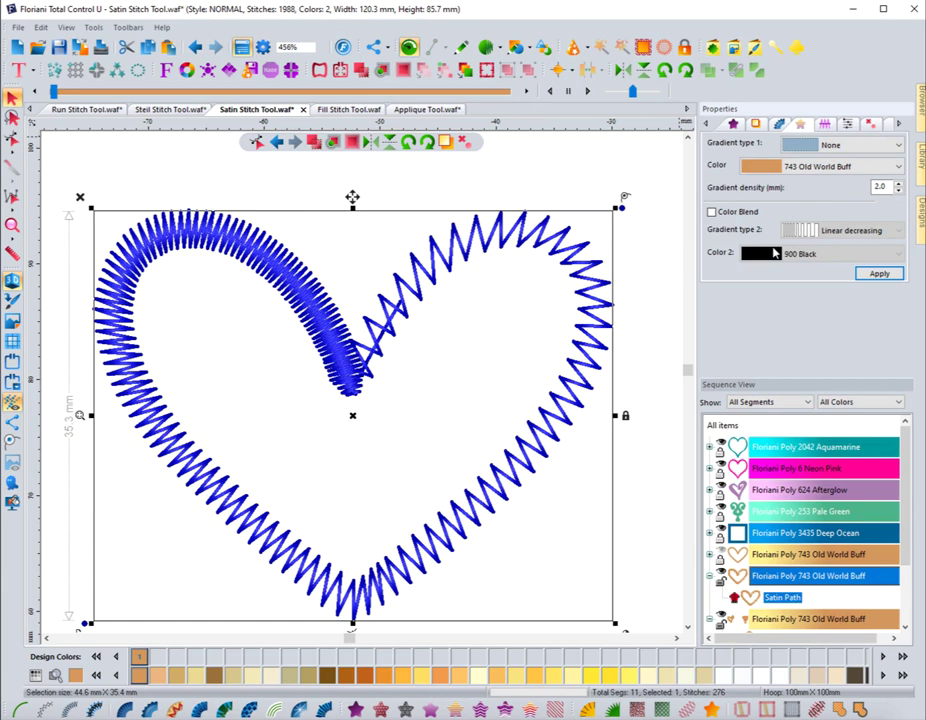
click(880, 273)
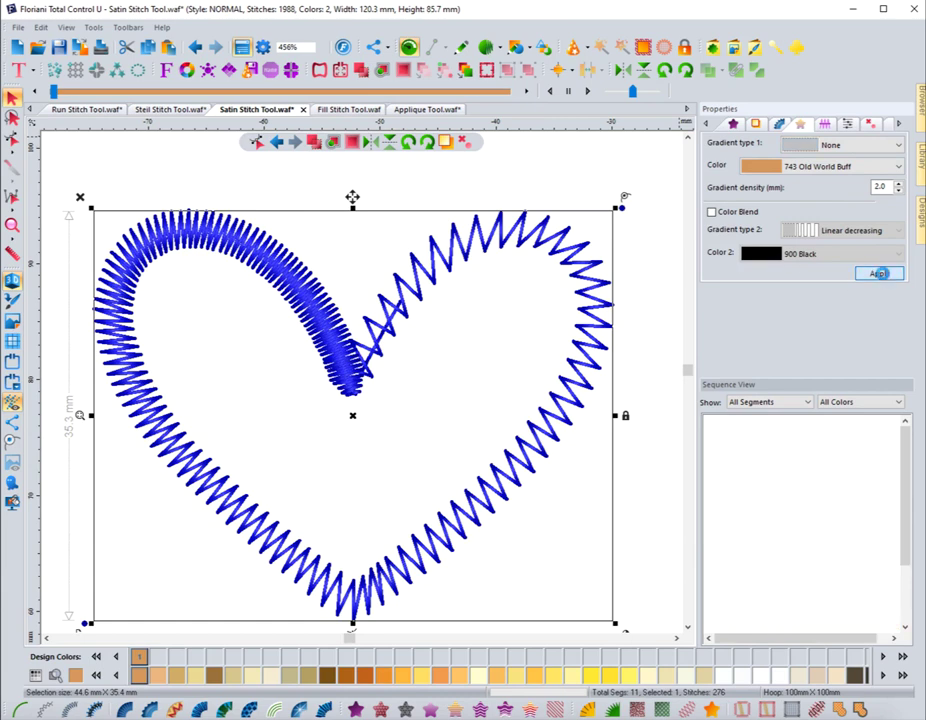
- Apply Absolute pull compensation of 0.3 mm to the heart and undo it
click(823, 125)
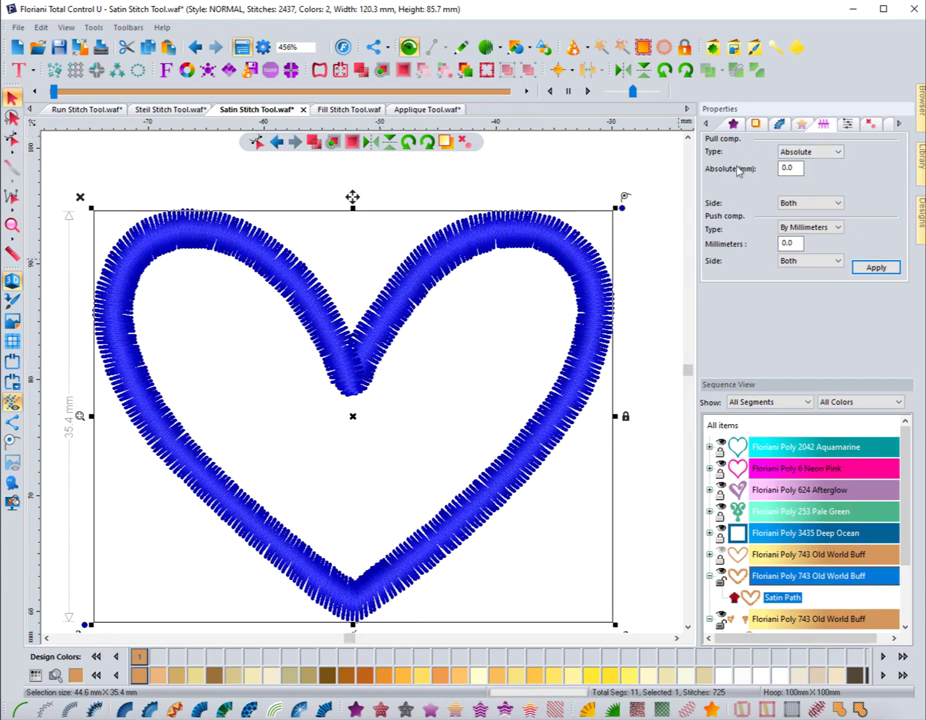
click(800, 152)
click(800, 157)
click(873, 268)
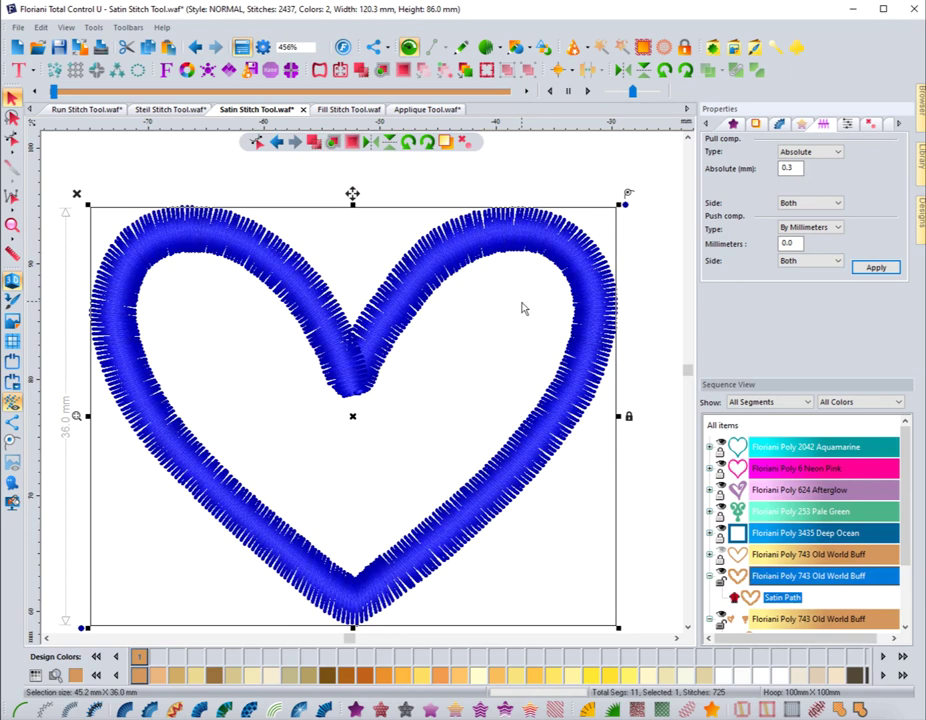
click(789, 169)
click(195, 47)
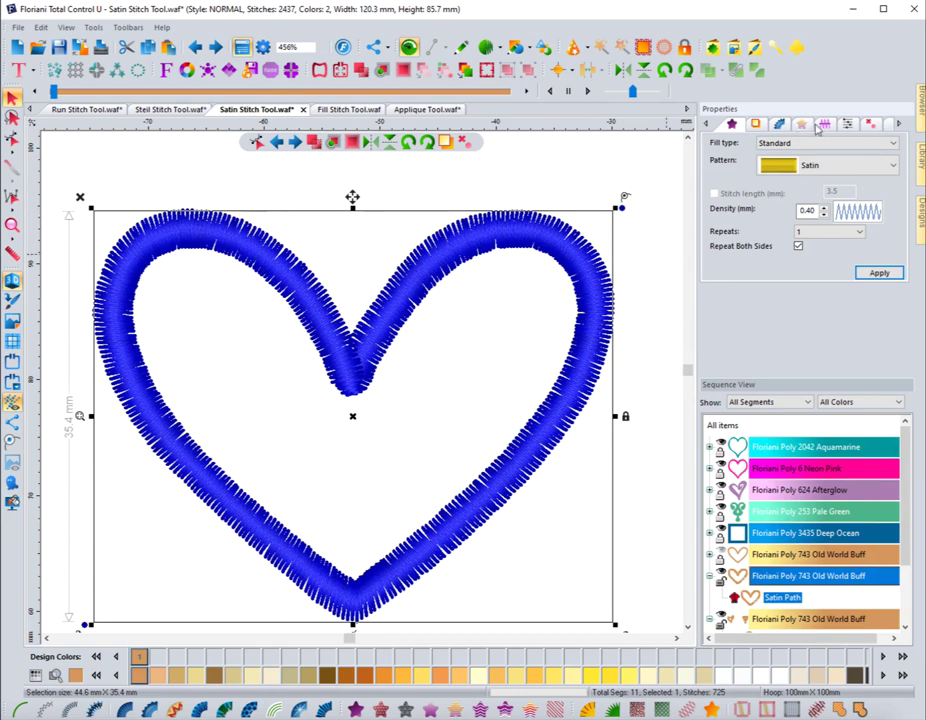
- Set the heart's Absolute pull compensation to 0.5 mm and apply
click(823, 124)
double_click(790, 168)
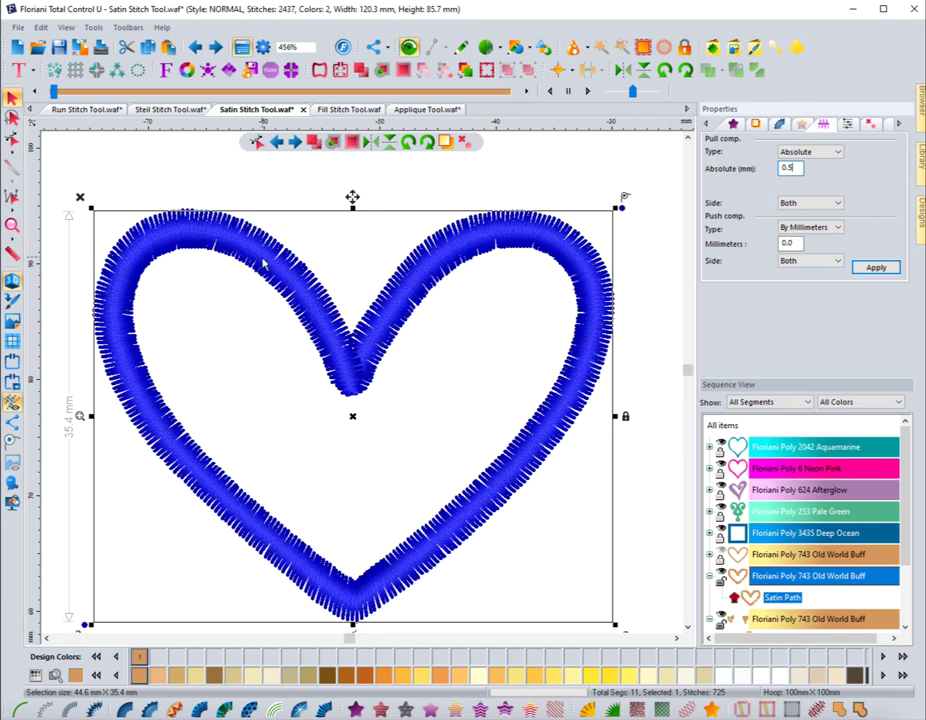
key(Tab)
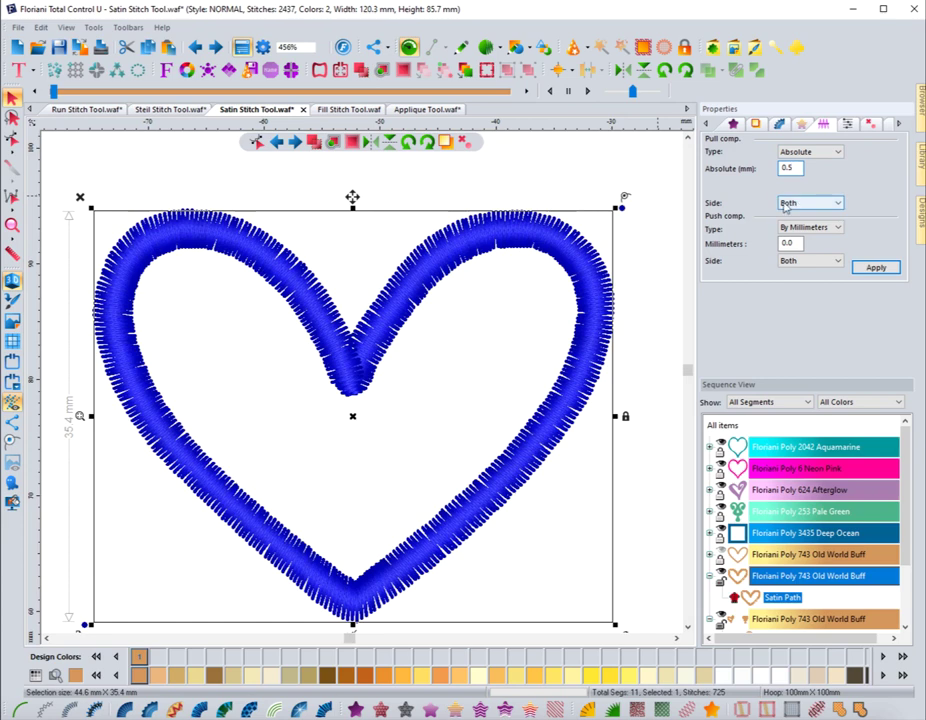
click(876, 268)
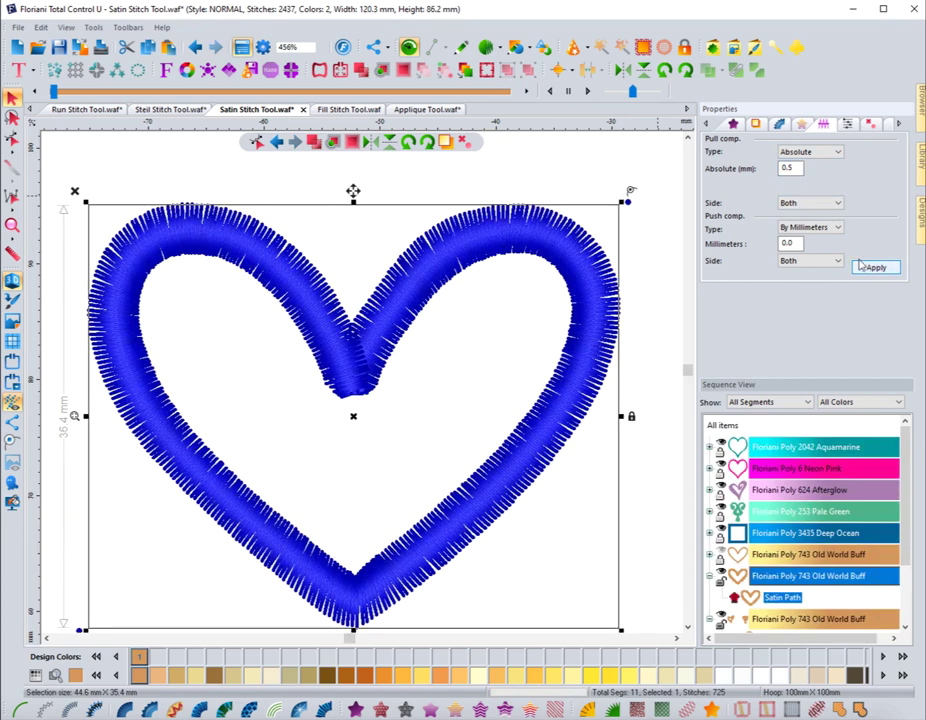
- Switch the heart's pull compensation to Percentage with a value of 110% and apply
click(797, 154)
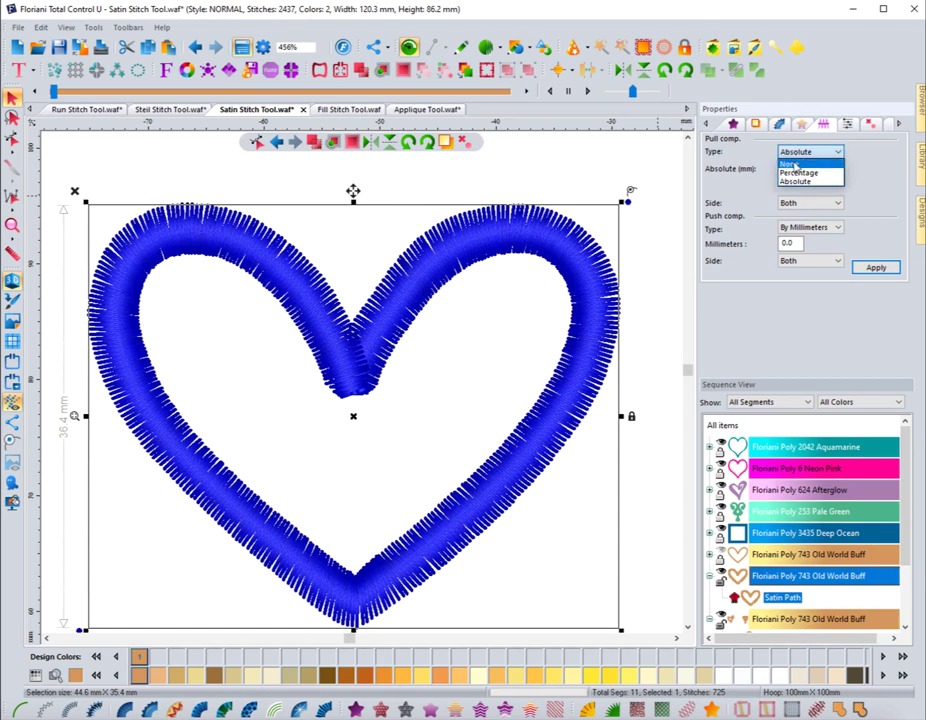
click(798, 173)
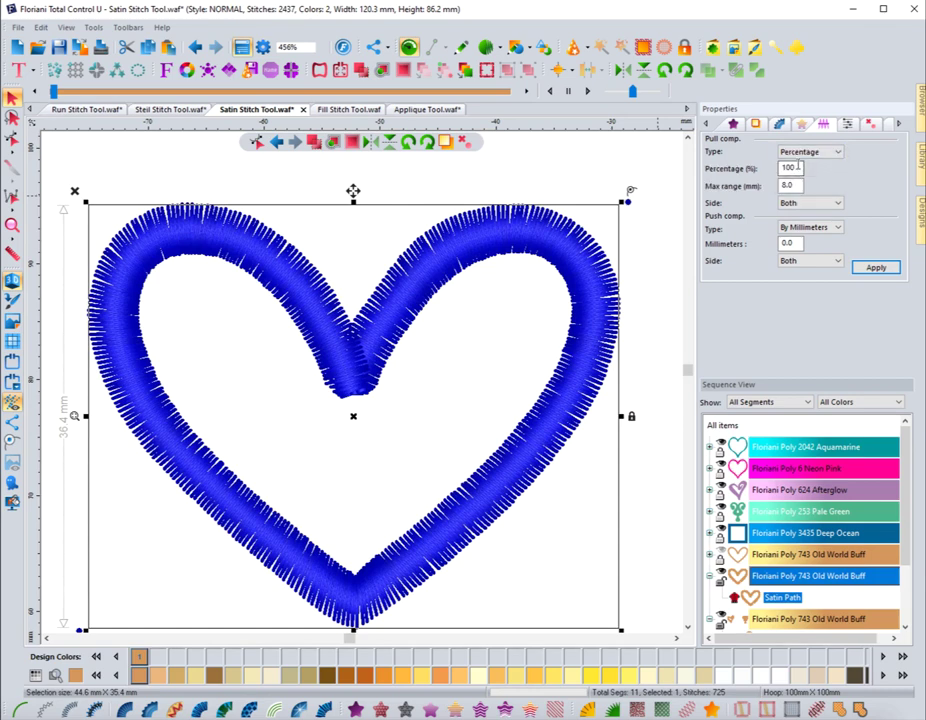
click(797, 152)
click(797, 184)
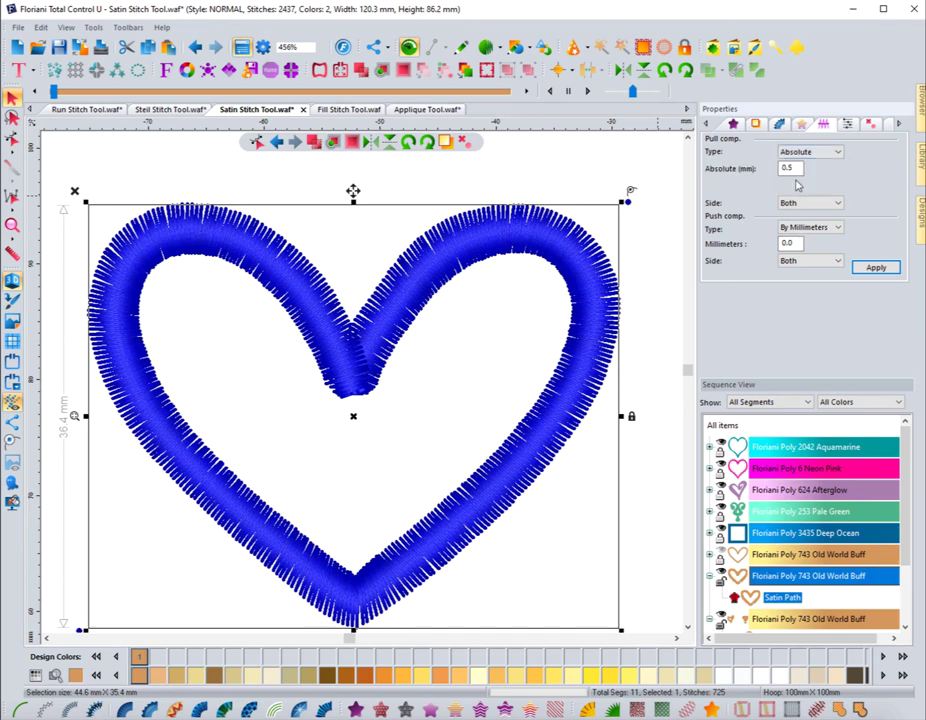
click(797, 152)
click(797, 170)
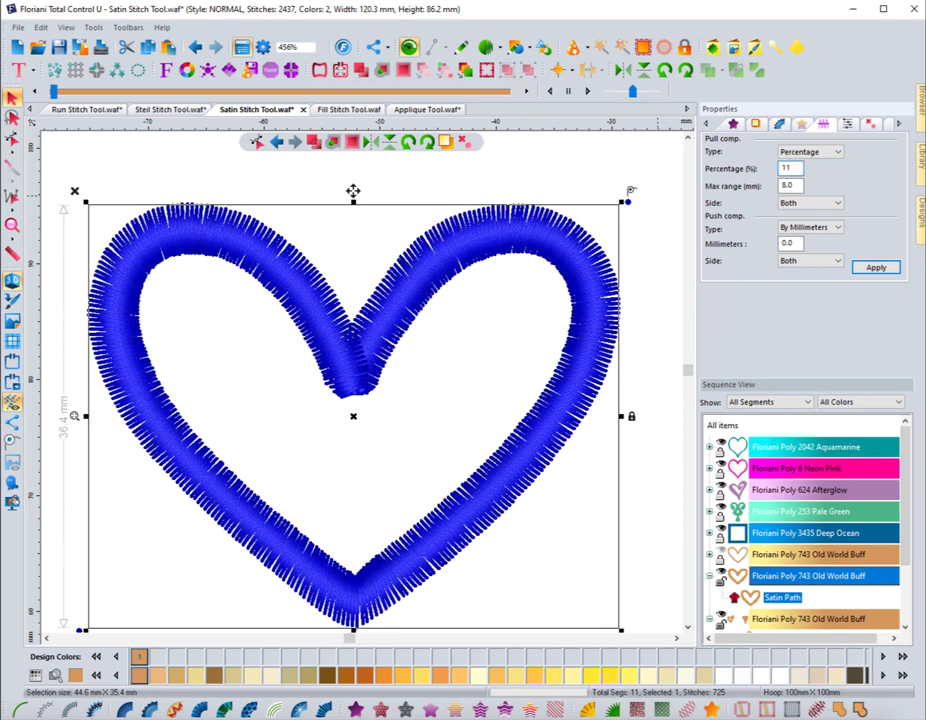
click(874, 267)
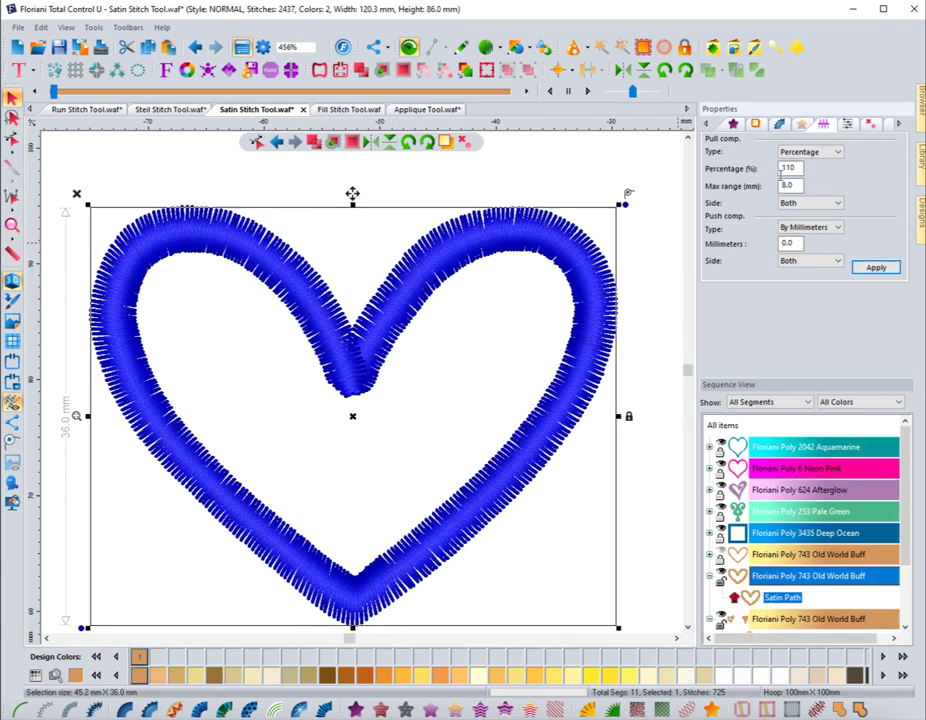
- Return the heart's pull compensation to Absolute, set it to 0.3 mm and apply
click(805, 151)
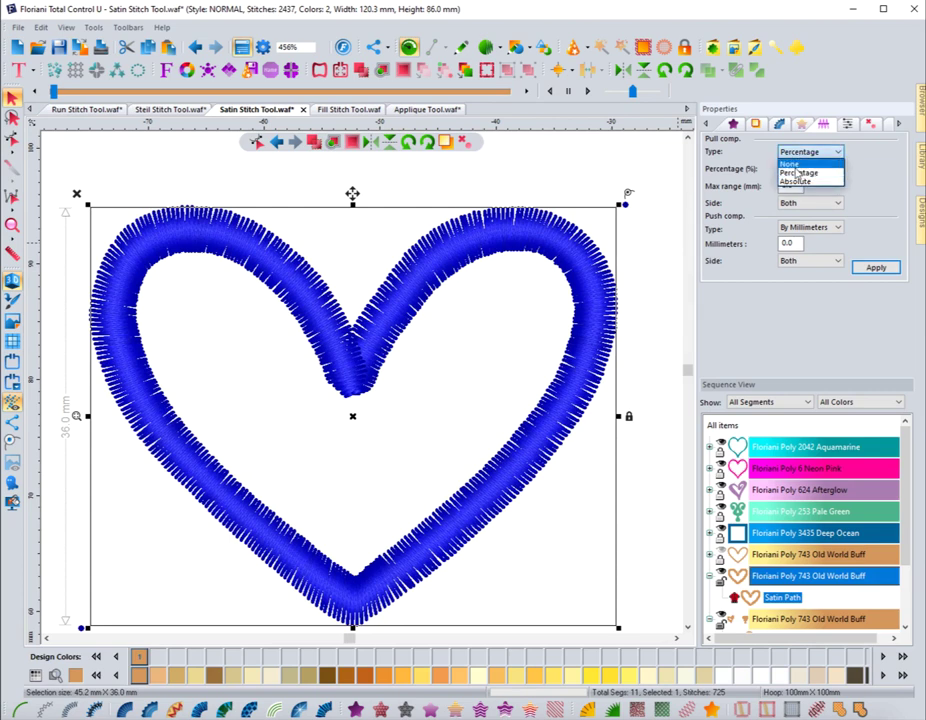
click(796, 181)
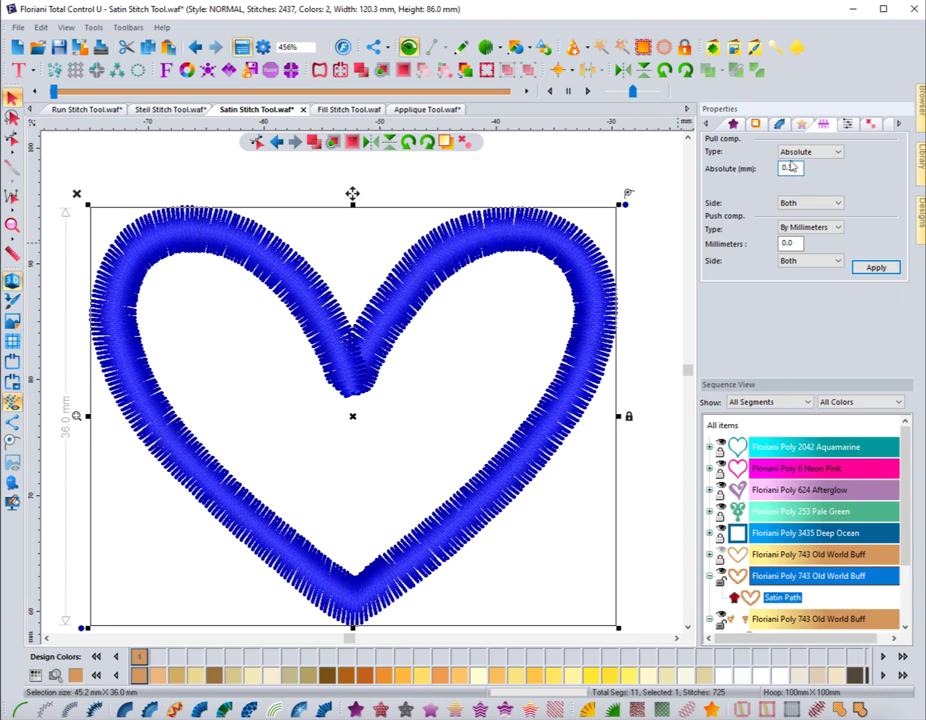
text(0.3)
click(876, 267)
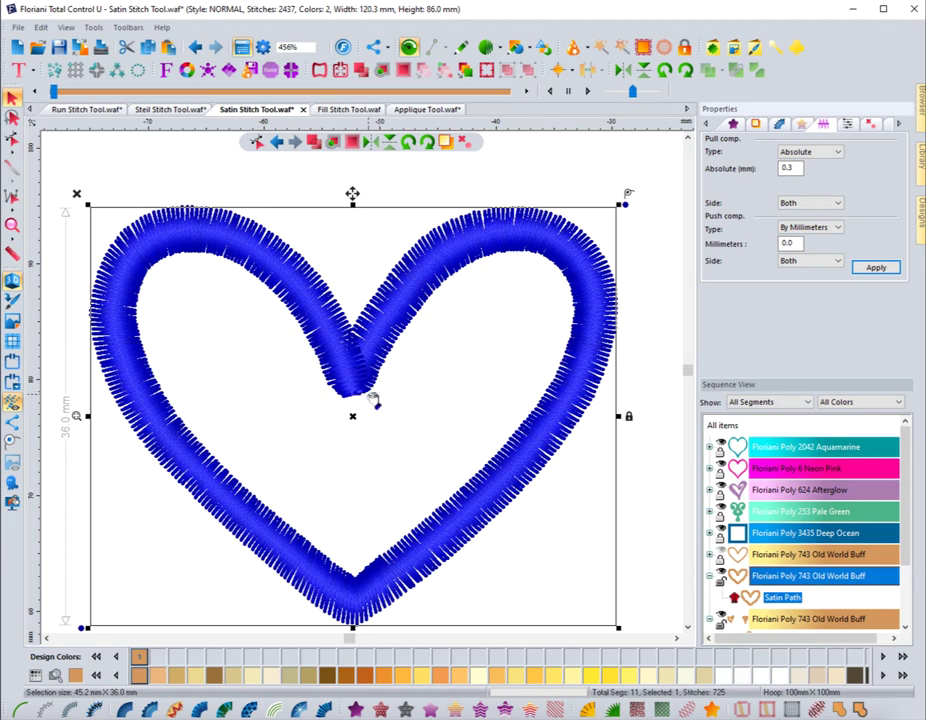
- Apply push compensation of 0.3 mm to the heart, undoing and redoing it to compare the stitch ends
click(789, 243)
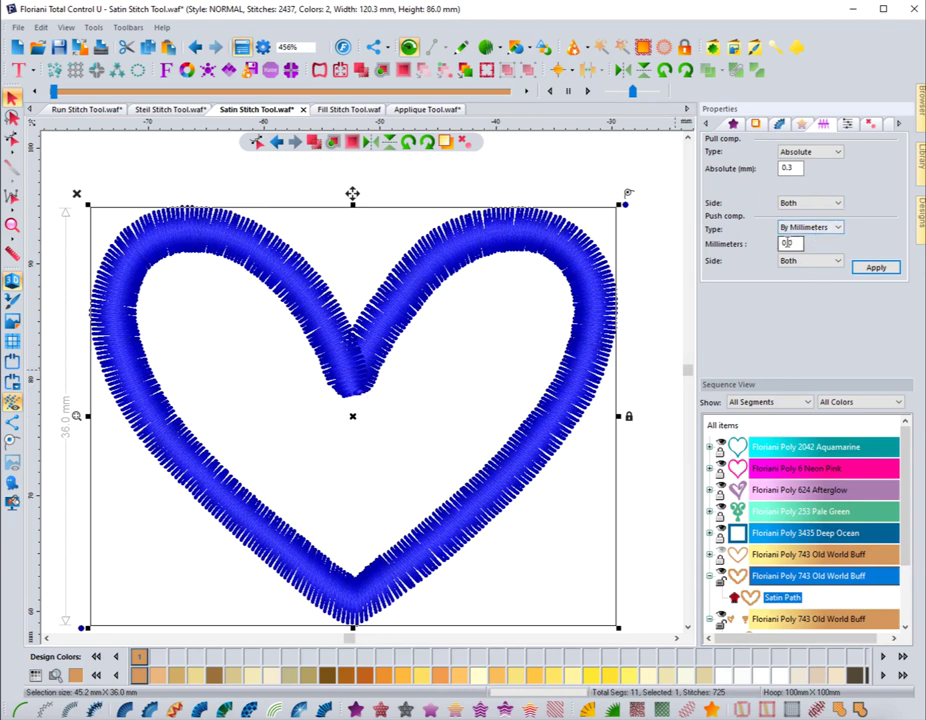
double_click(788, 243)
text(0.3)
click(864, 269)
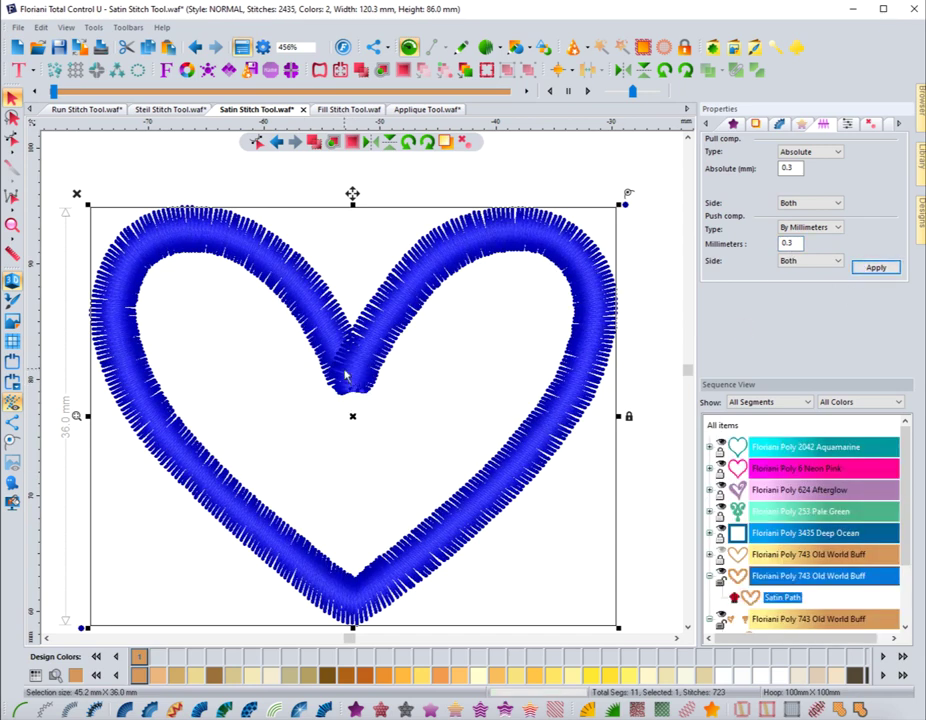
click(195, 48)
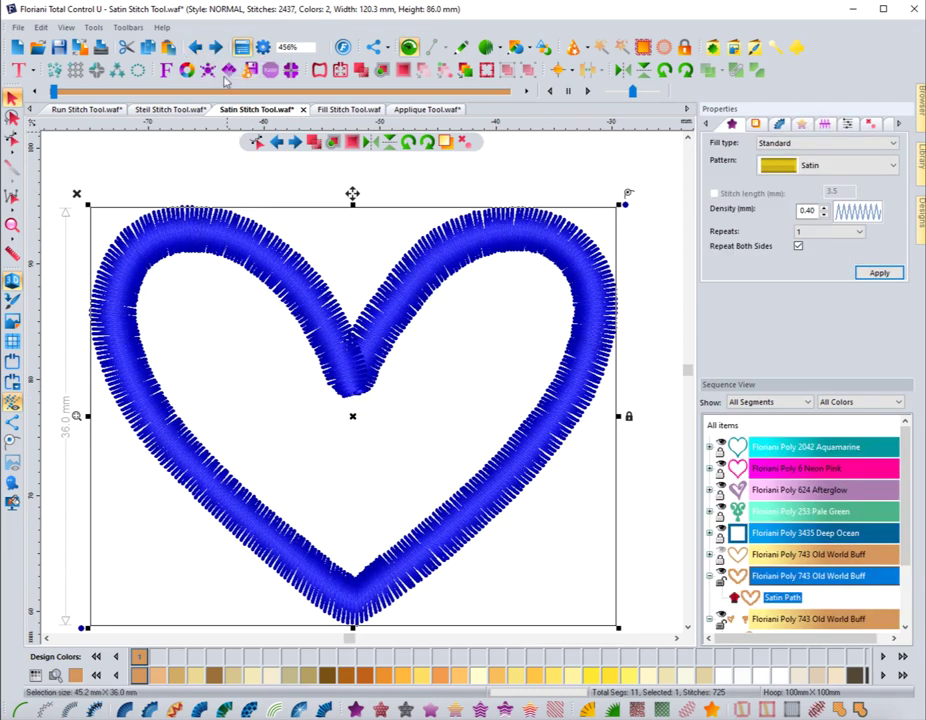
click(216, 49)
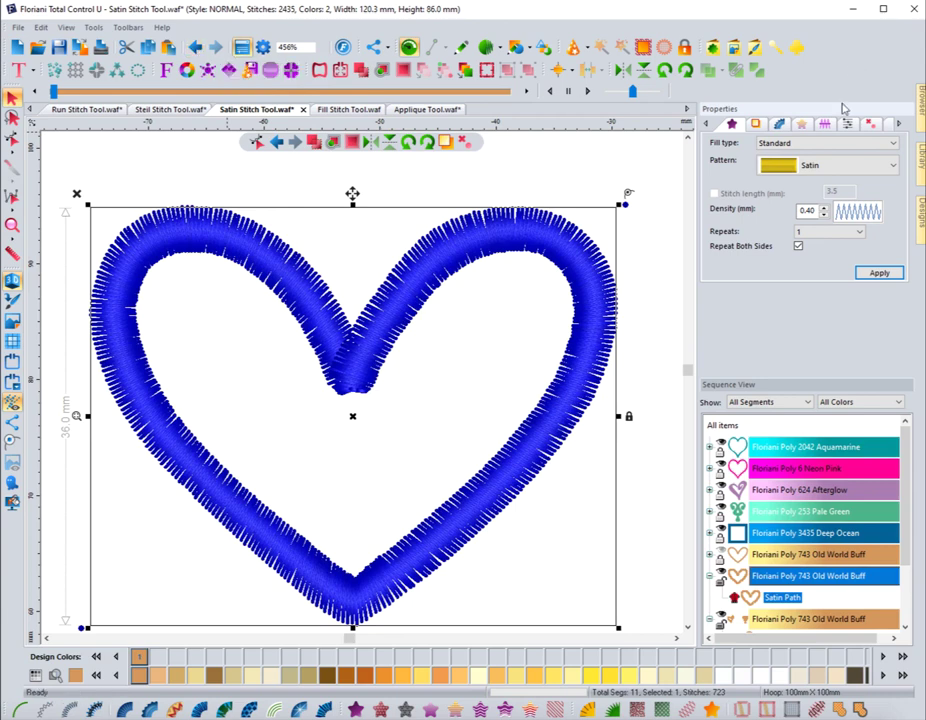
- Switch the heart's push compensation to By Lines with a value of 1 and apply
click(824, 123)
click(803, 228)
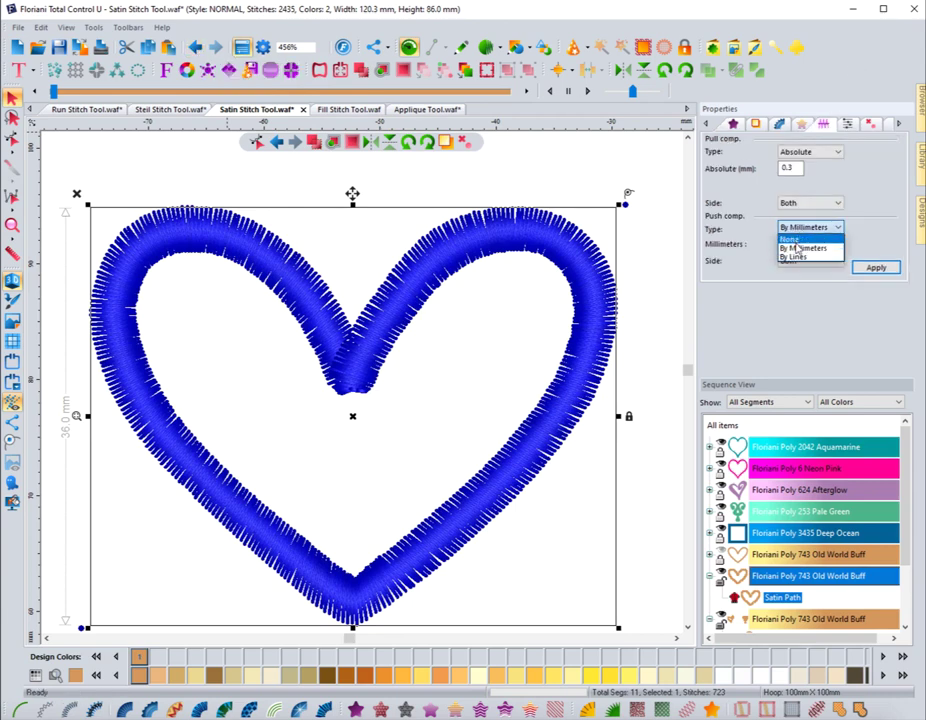
click(797, 254)
double_click(790, 244)
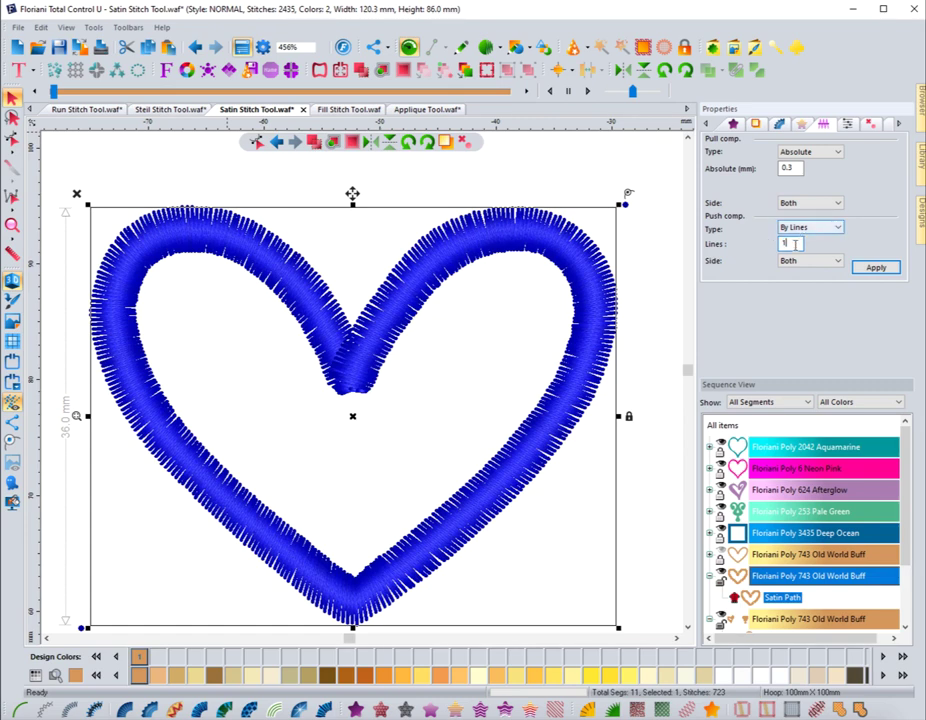
click(876, 268)
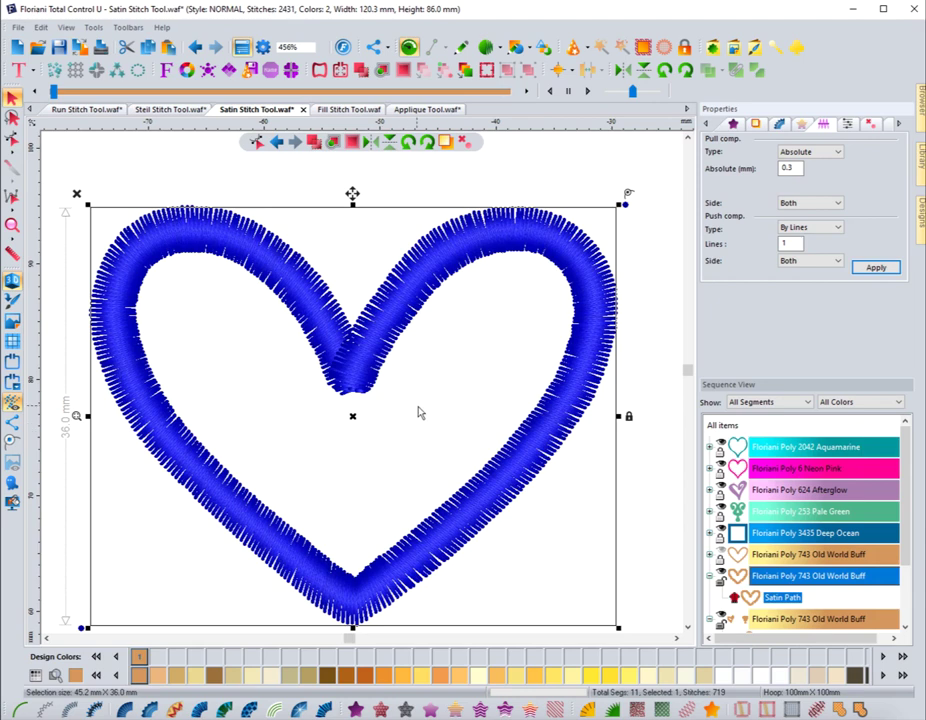
- Apply the heart's push compensation as None and again as By Lines with 1 line to compare the stitch ends
click(800, 228)
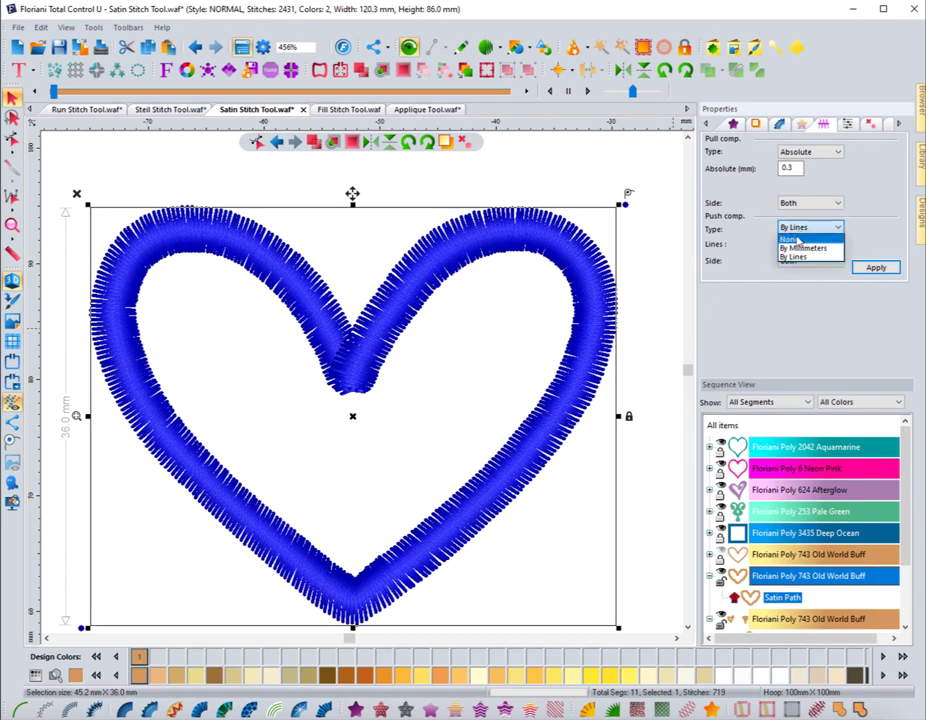
click(797, 240)
click(866, 268)
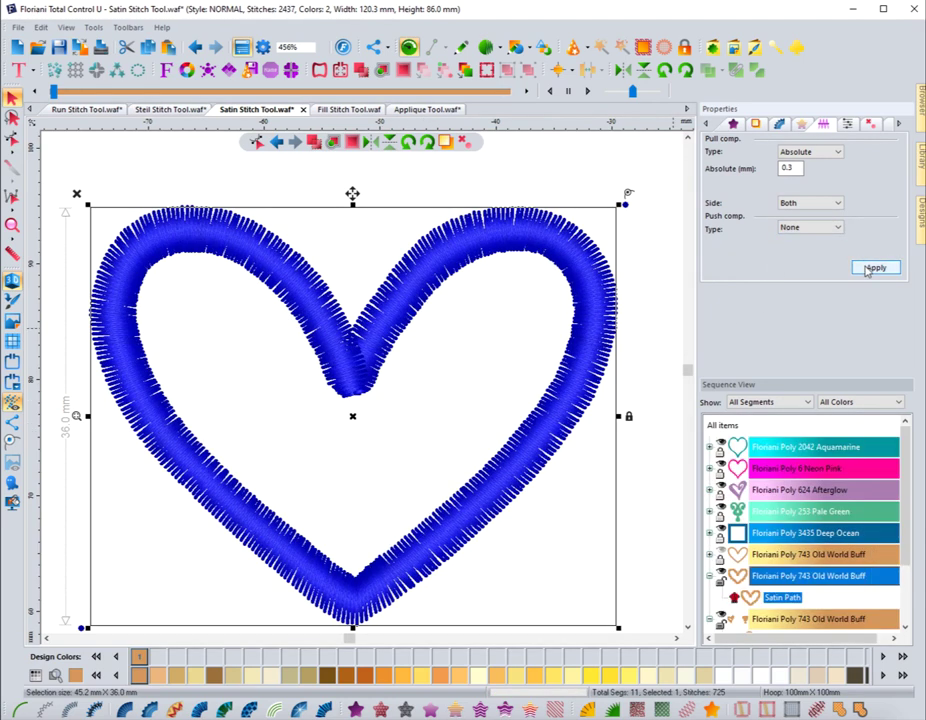
click(806, 228)
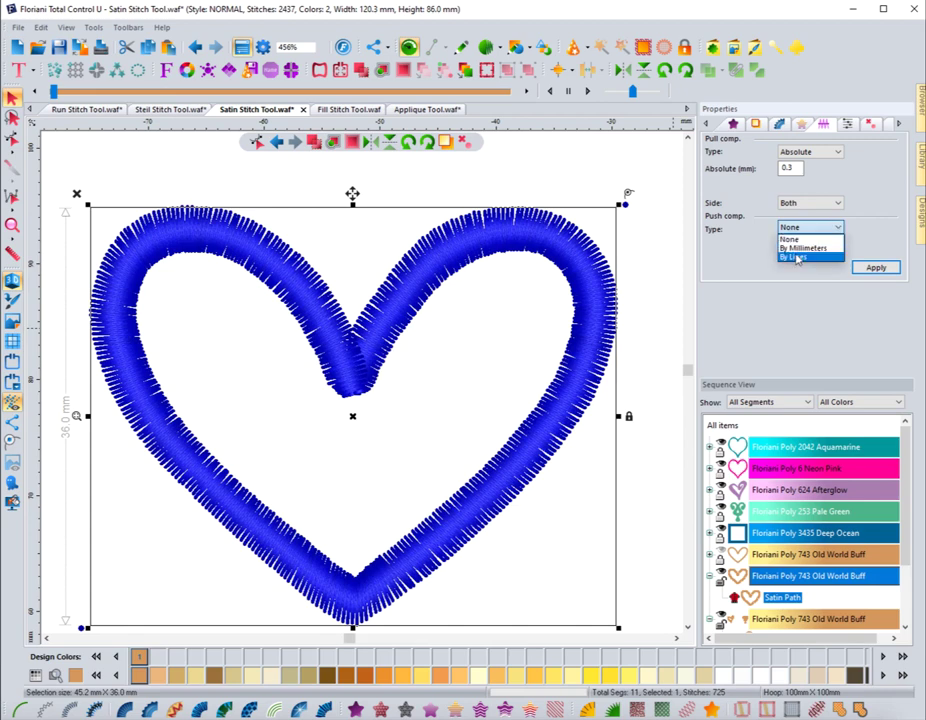
click(797, 256)
double_click(793, 244)
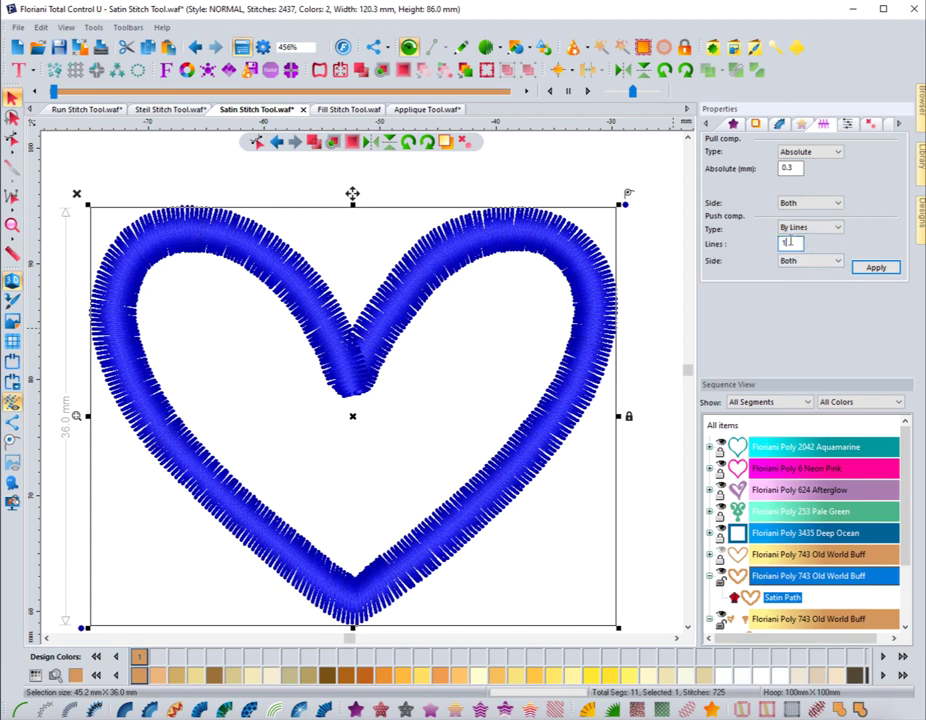
click(876, 268)
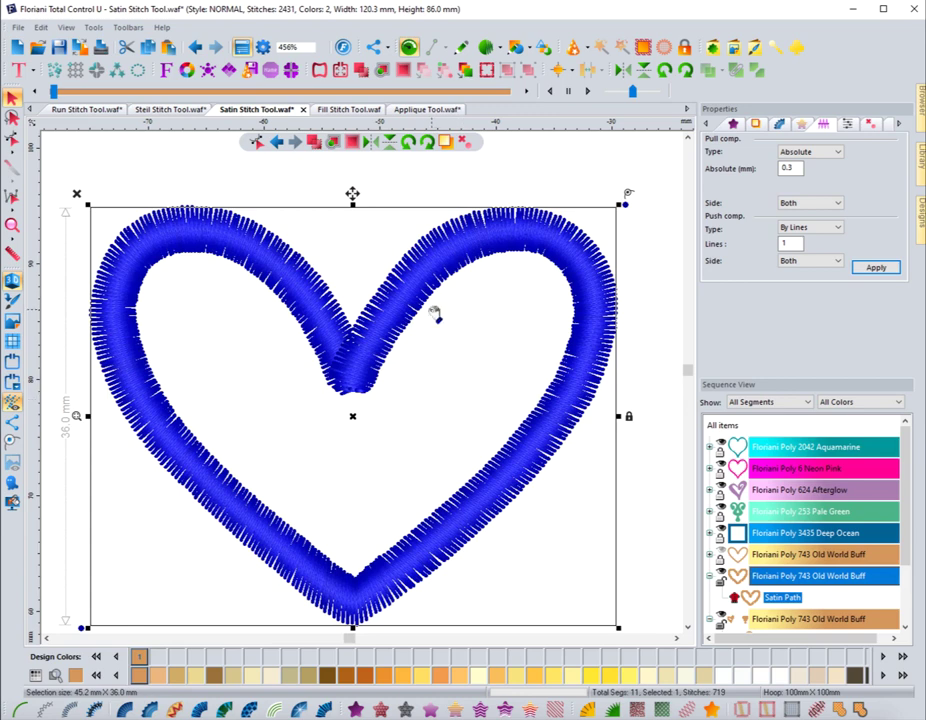
- Reselect the heart and open its compensation and quality control settings
click(480, 314)
click(464, 265)
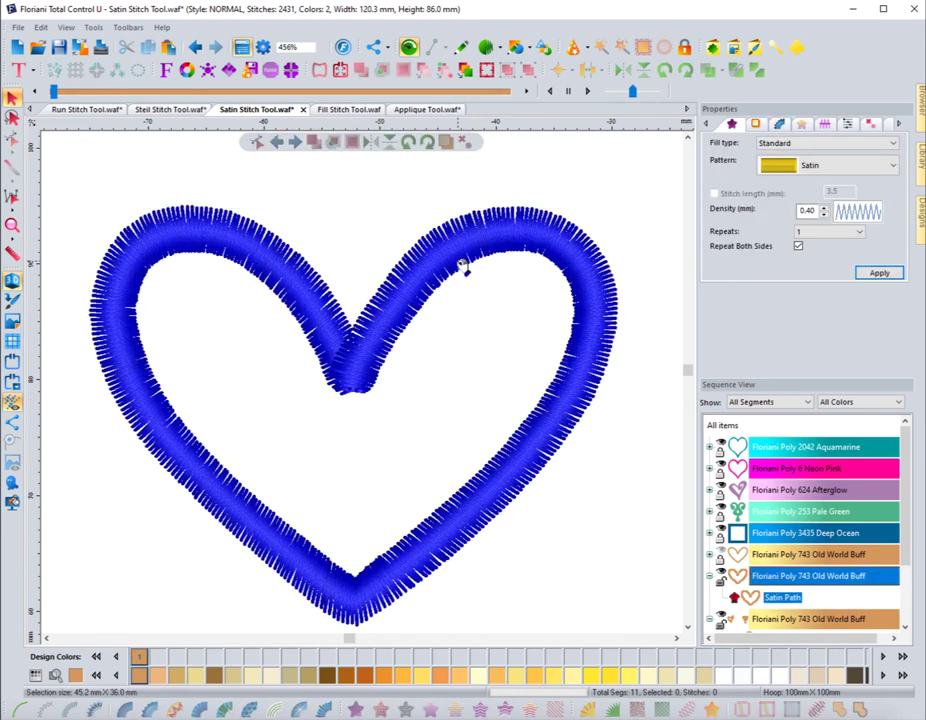
click(826, 125)
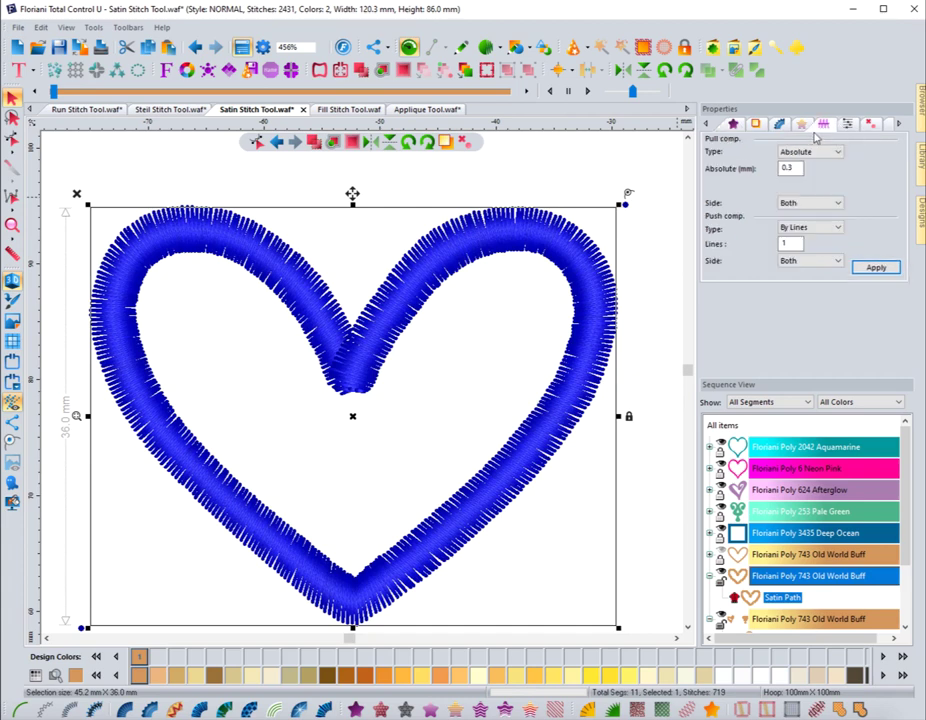
click(850, 124)
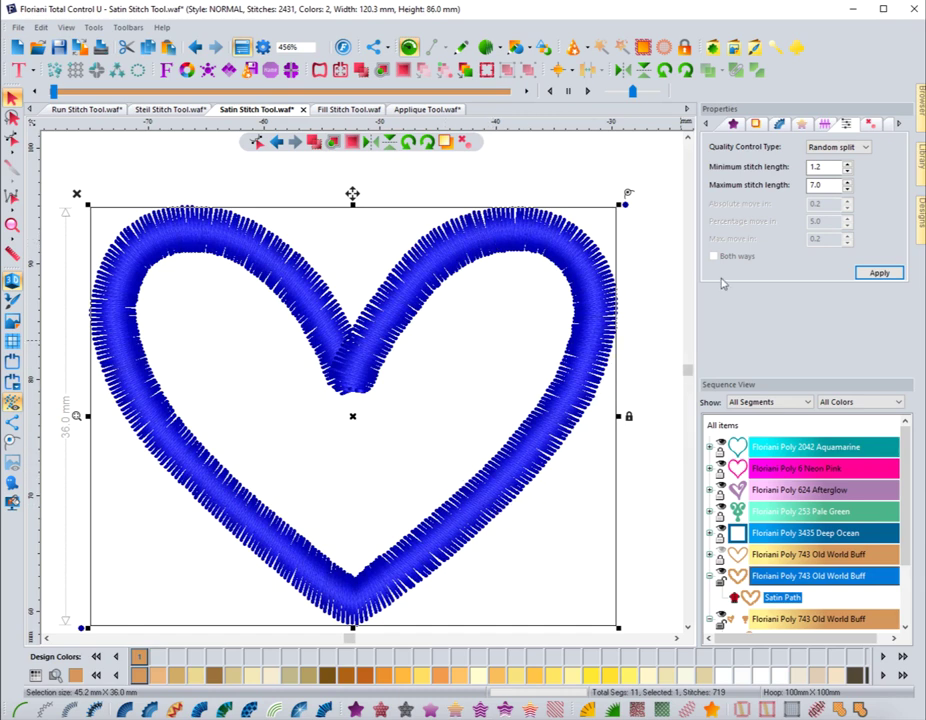
- Enlarge the heart in stages to about 115 × 92 mm
scroll(455, 383, down, 2)
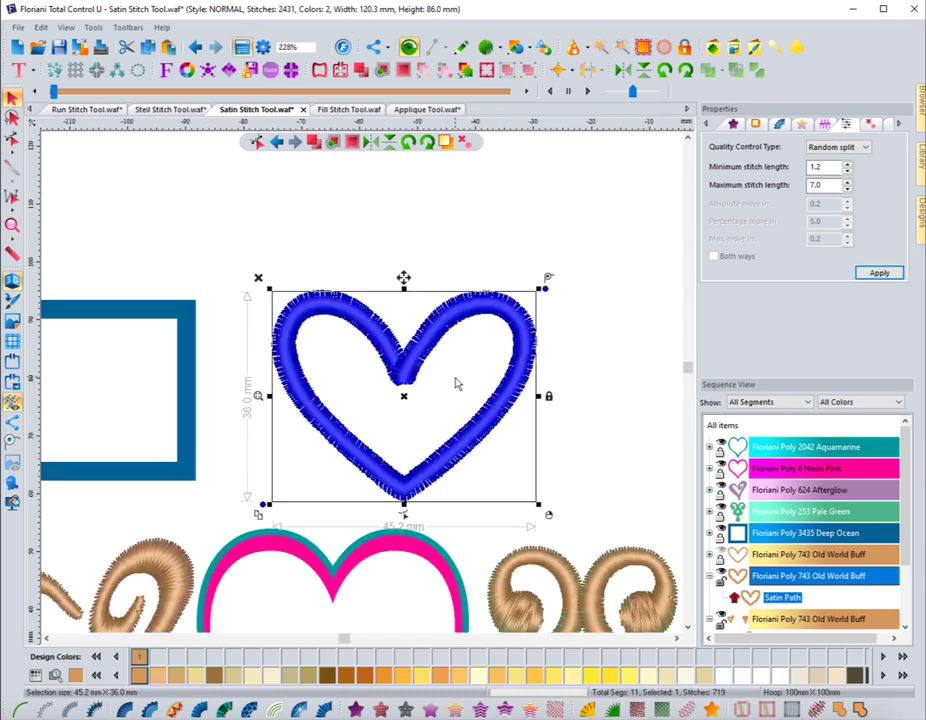
drag(539, 288, 620, 217)
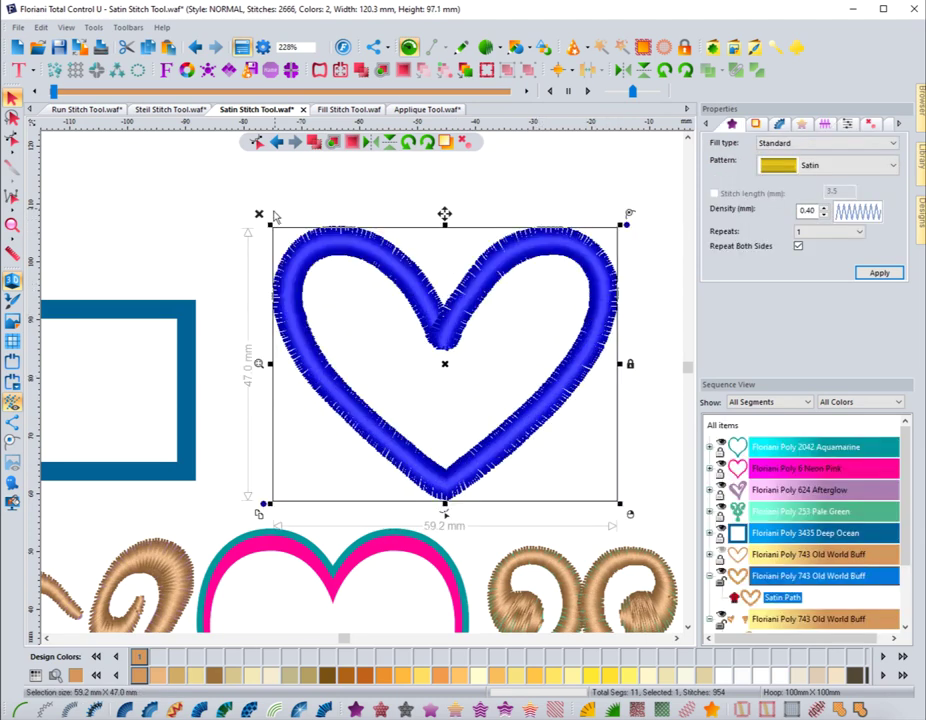
drag(268, 222, 84, 176)
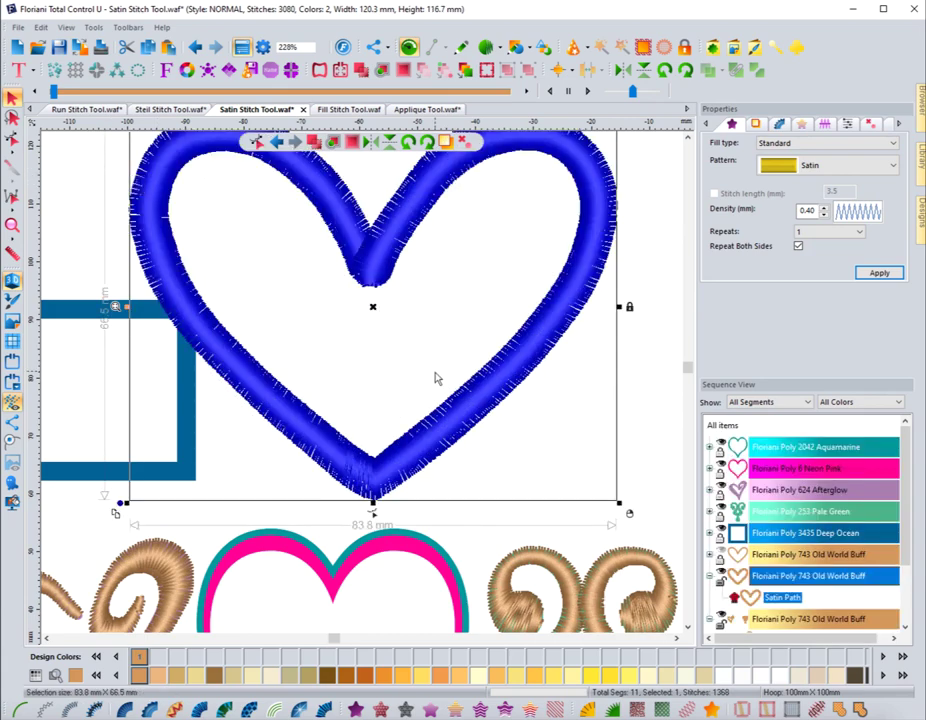
scroll(436, 374, down, 1)
drag(531, 240, 620, 164)
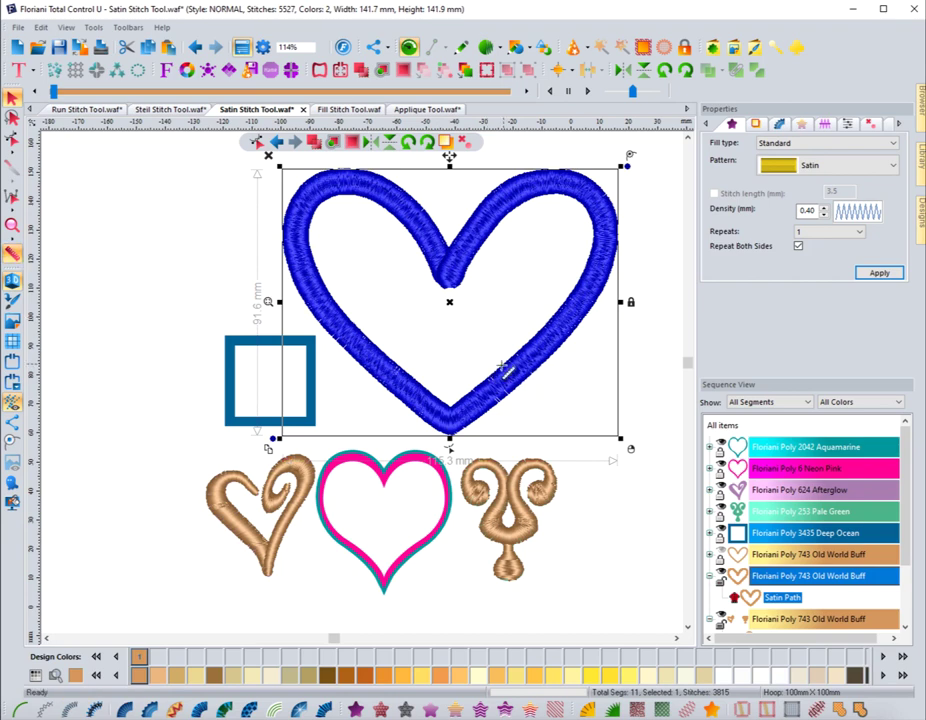
- Measure the width of the satin column on the enlarged heart, then return to selecting objects
key(k)
click(505, 367)
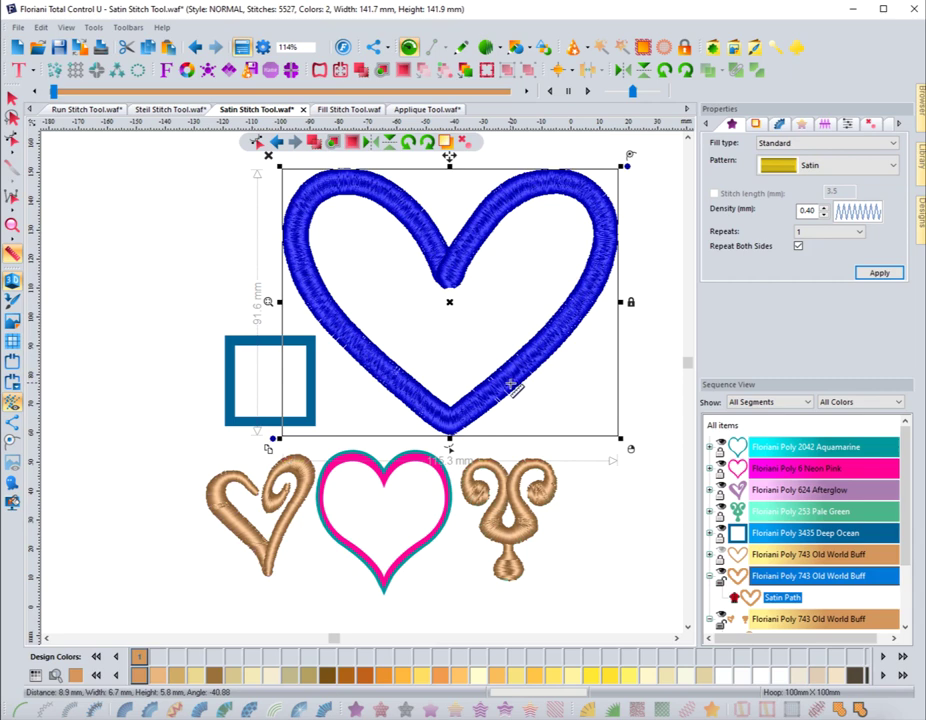
click(12, 97)
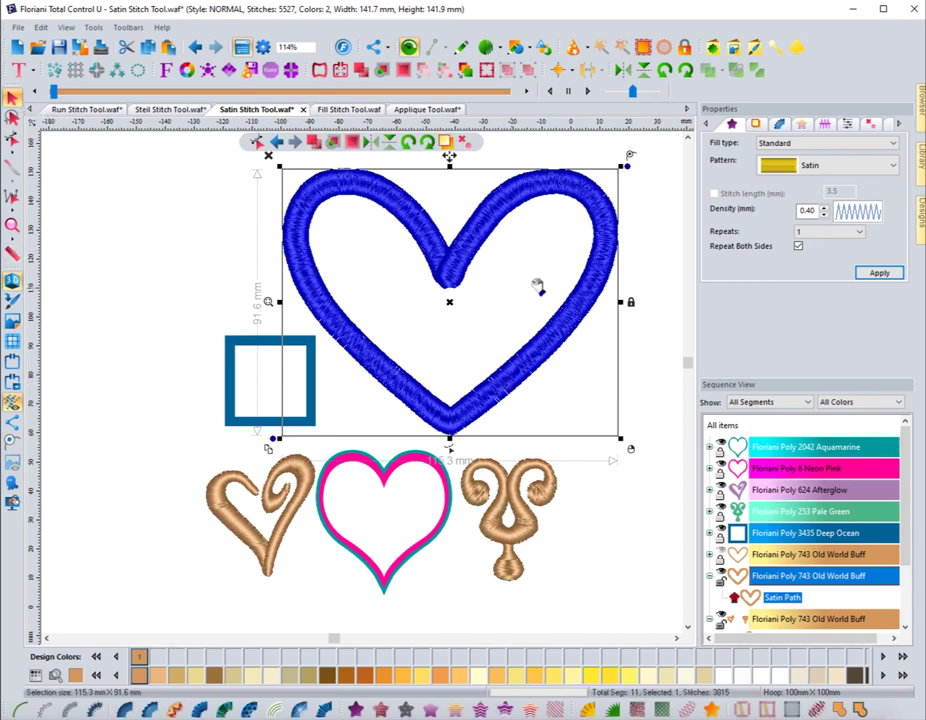
- Set the heart's Quality Control Type to Middle split and apply
click(825, 124)
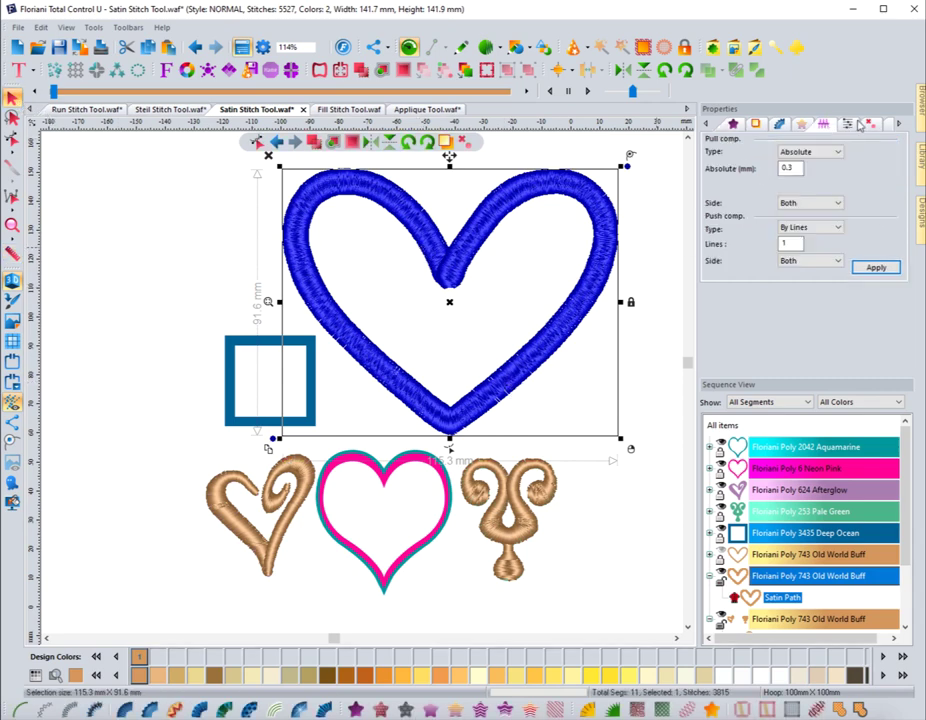
click(849, 125)
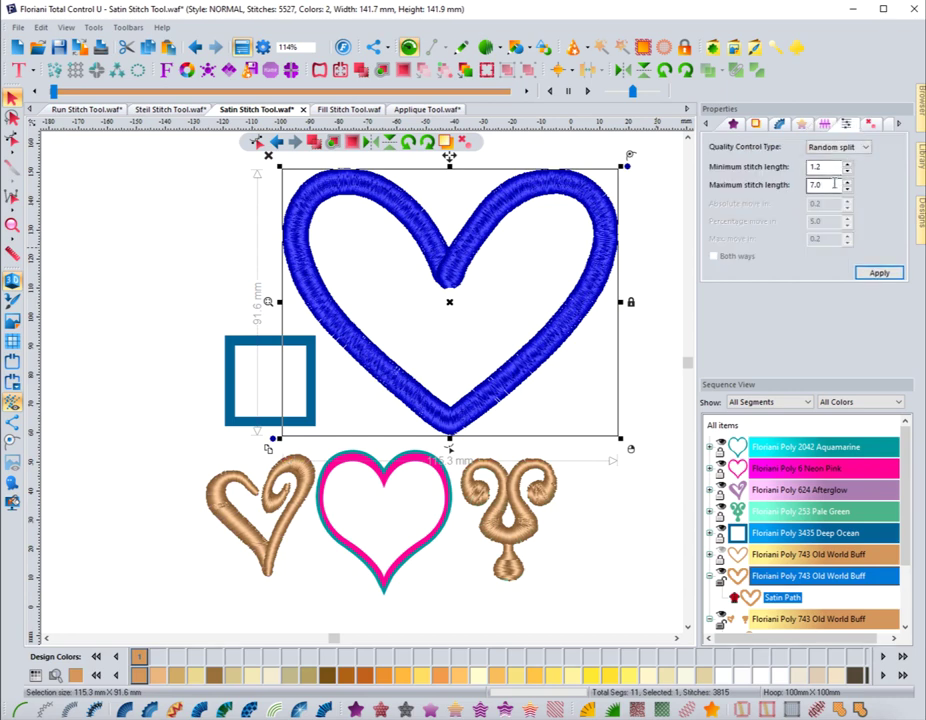
click(840, 148)
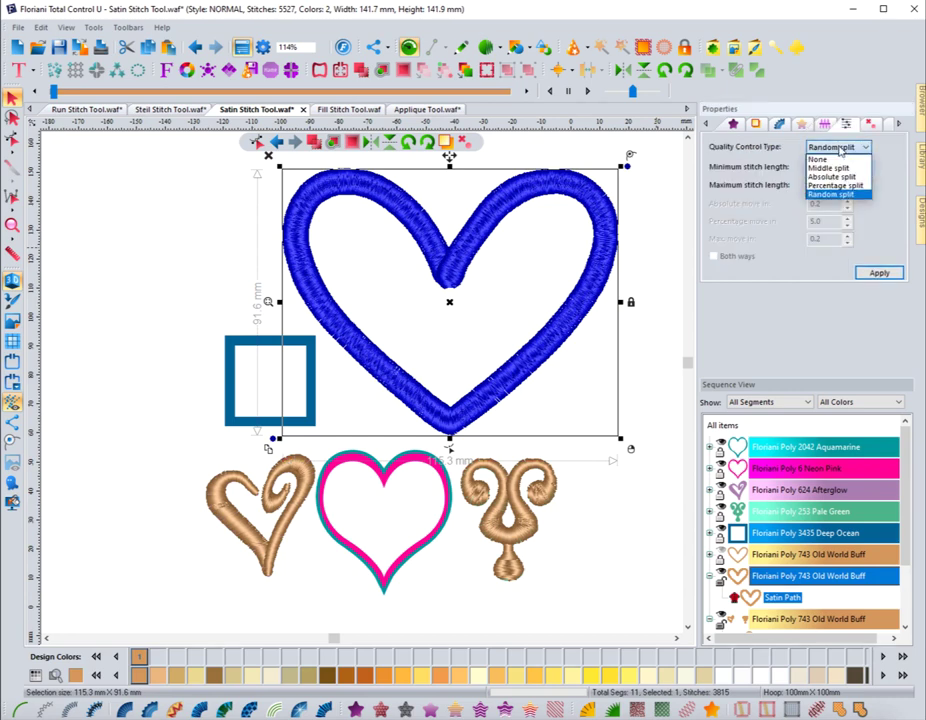
click(829, 167)
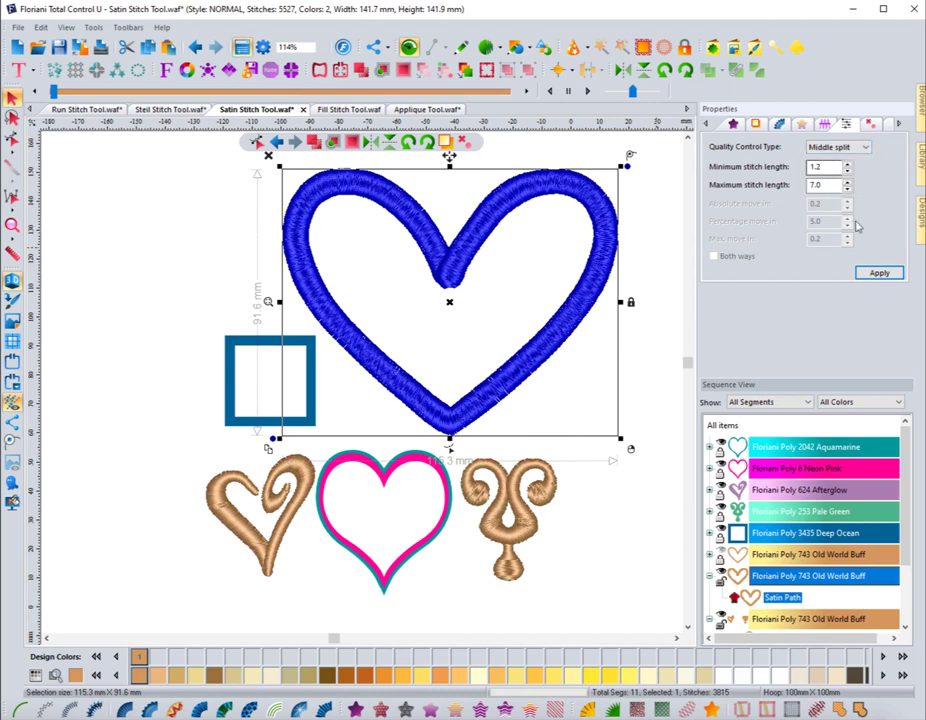
click(878, 273)
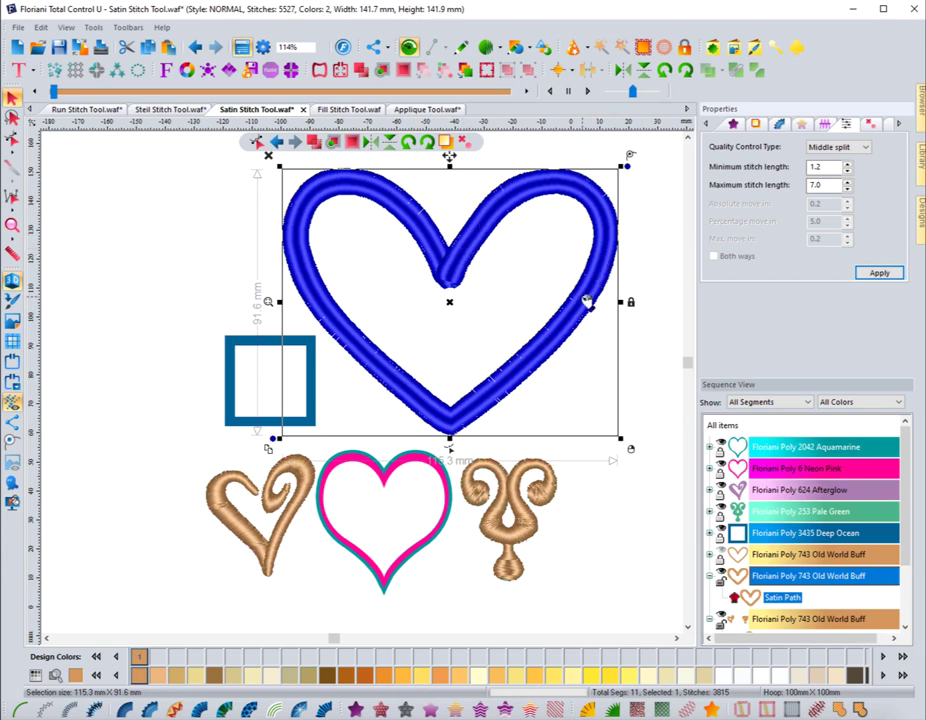
- Shrink the heart to about 61 × 49 mm and apply a maximum stitch length of 2
drag(620, 168, 466, 300)
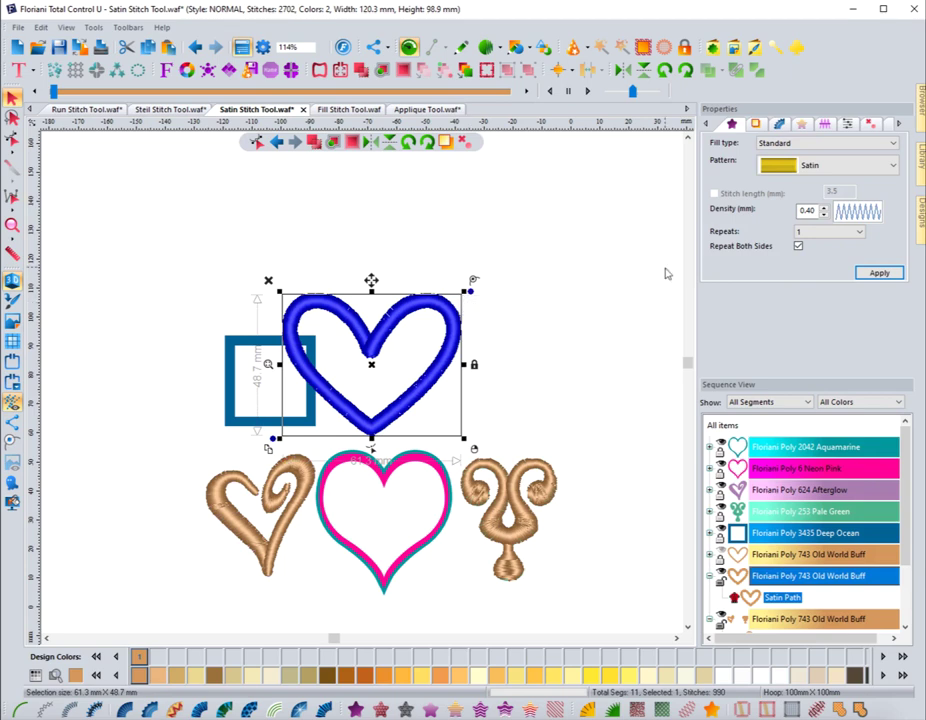
click(848, 125)
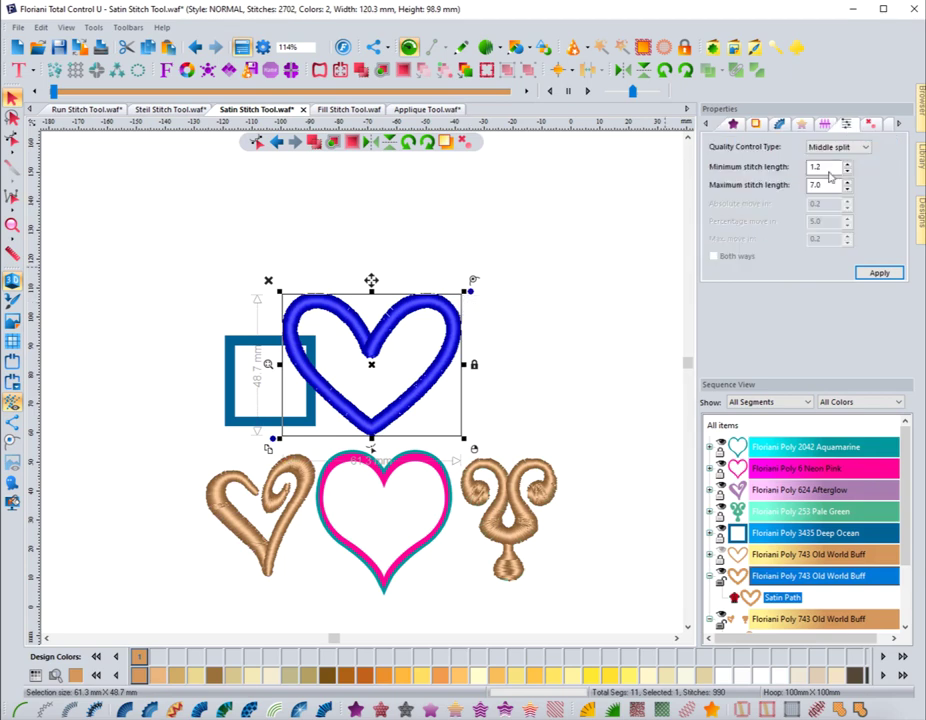
drag(826, 186, 782, 193)
text(2)
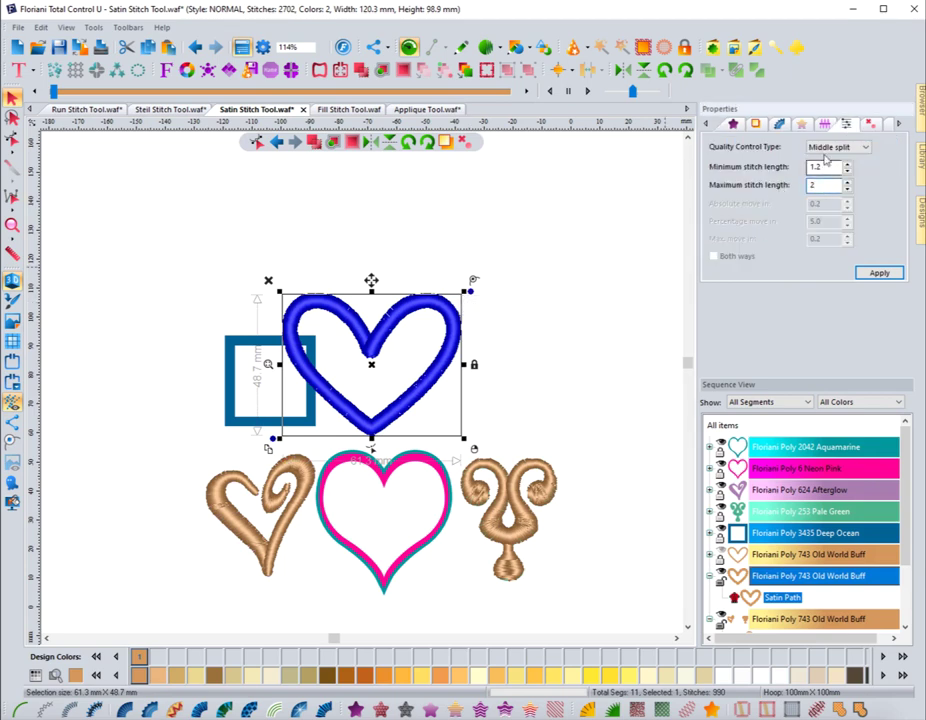
click(877, 274)
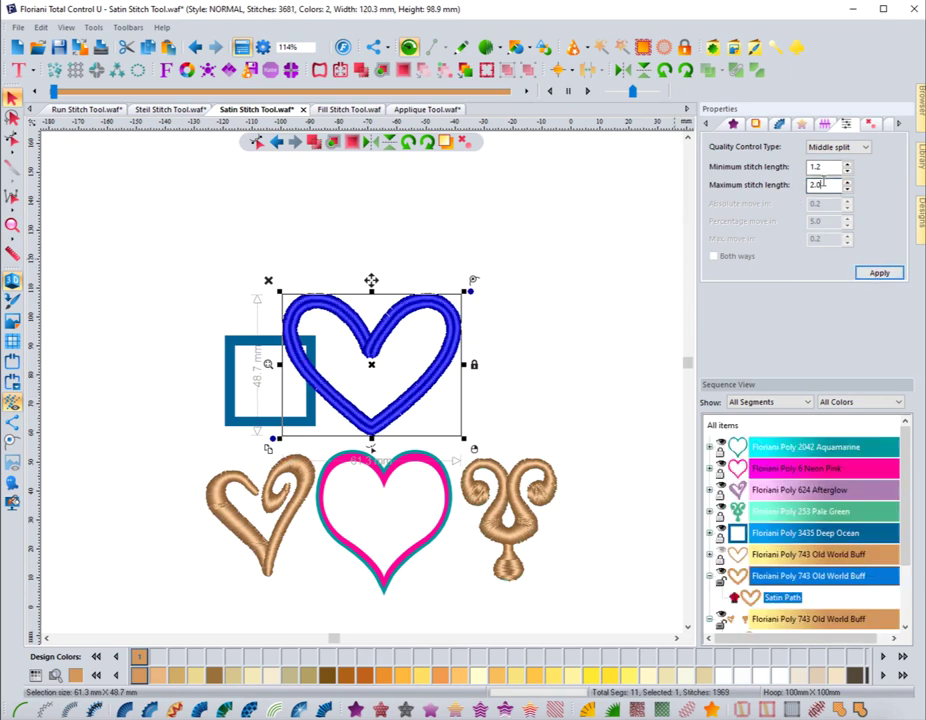
- Apply a maximum stitch length of 7.0 to the heart and enlarge it to about 111 × 88 mm
drag(826, 186, 775, 190)
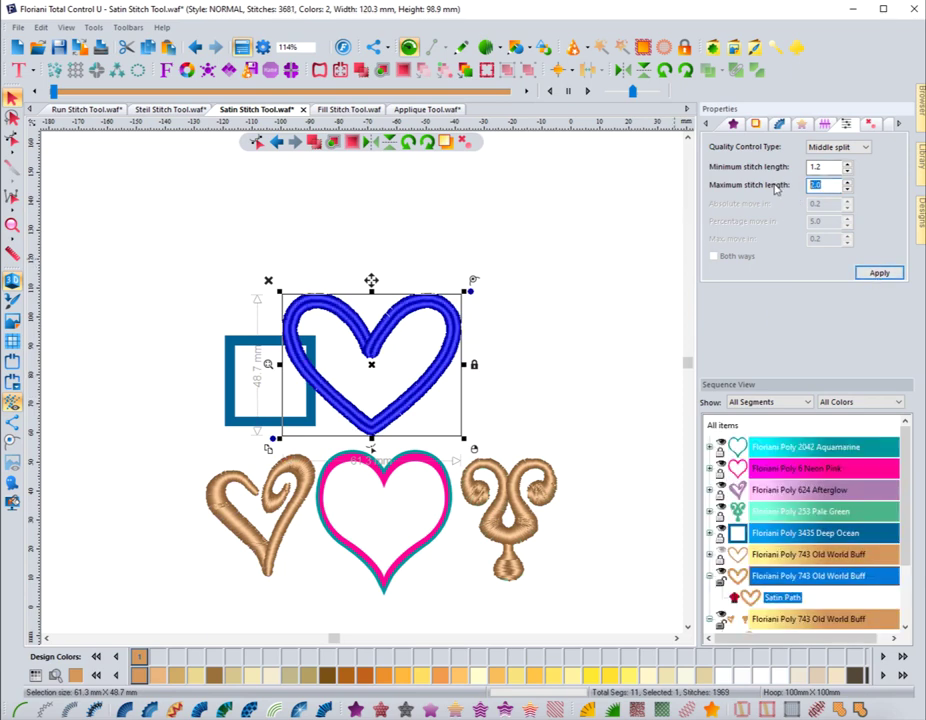
click(860, 271)
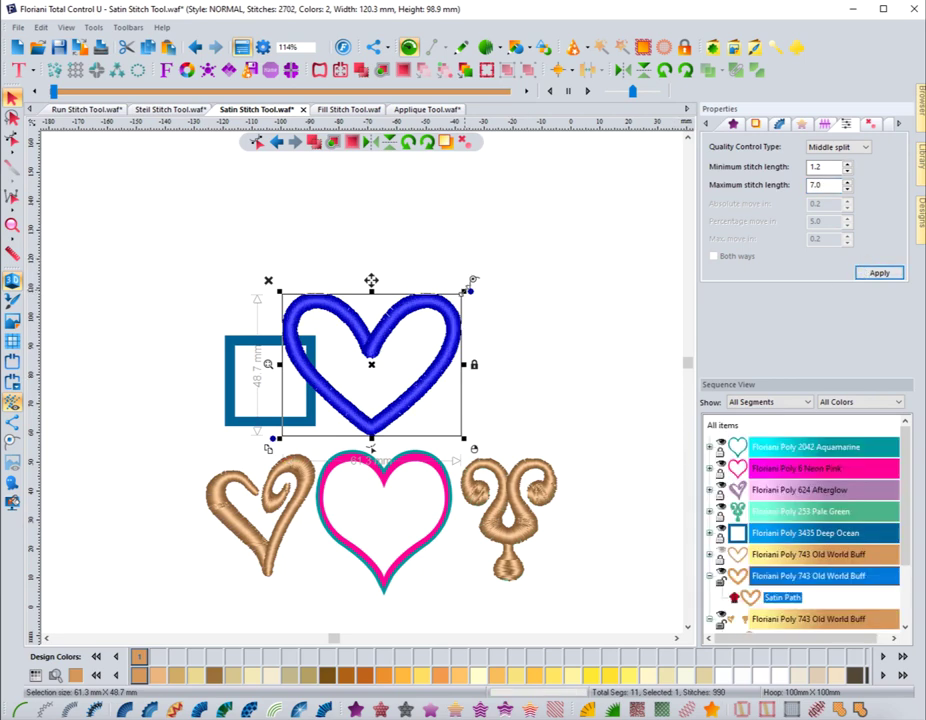
drag(473, 283, 616, 177)
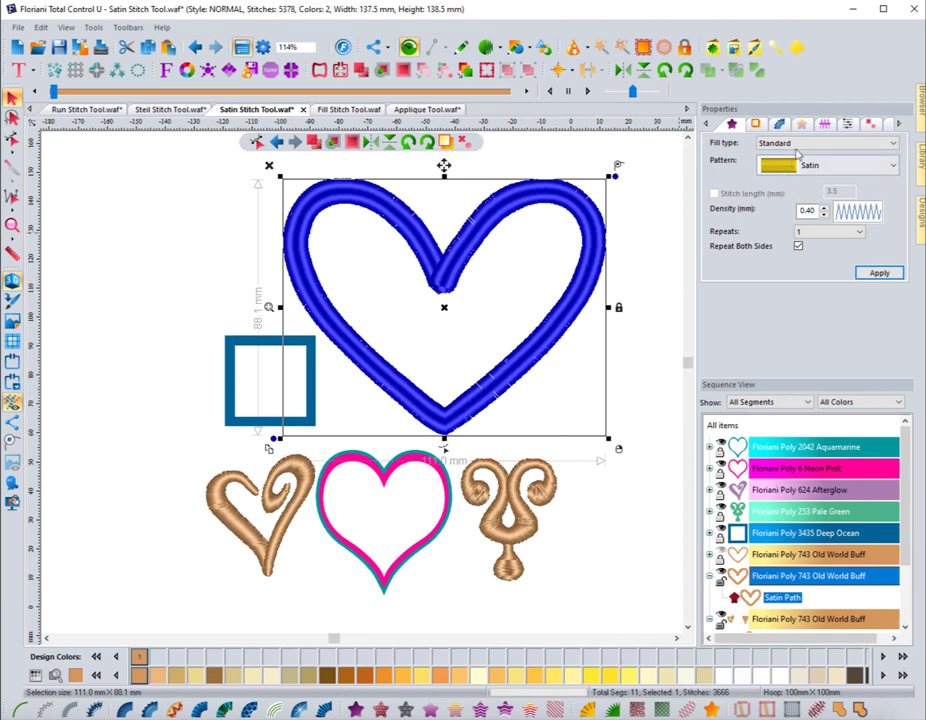
- Switch the heart's Quality Control Type to Absolute split and set its maximum stitch length to 5, applying each change
click(826, 124)
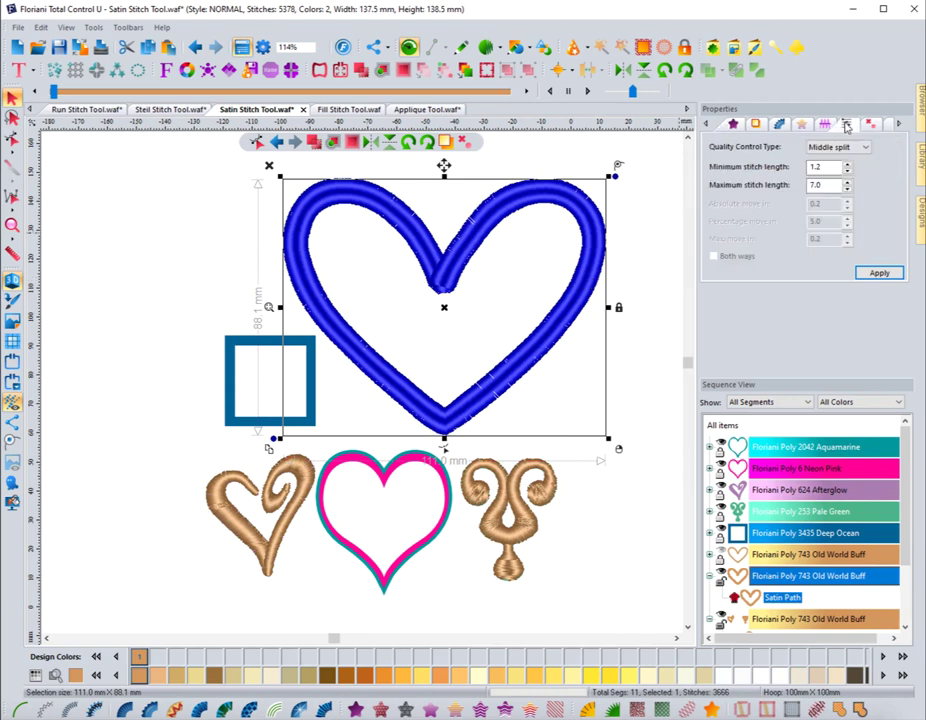
click(838, 147)
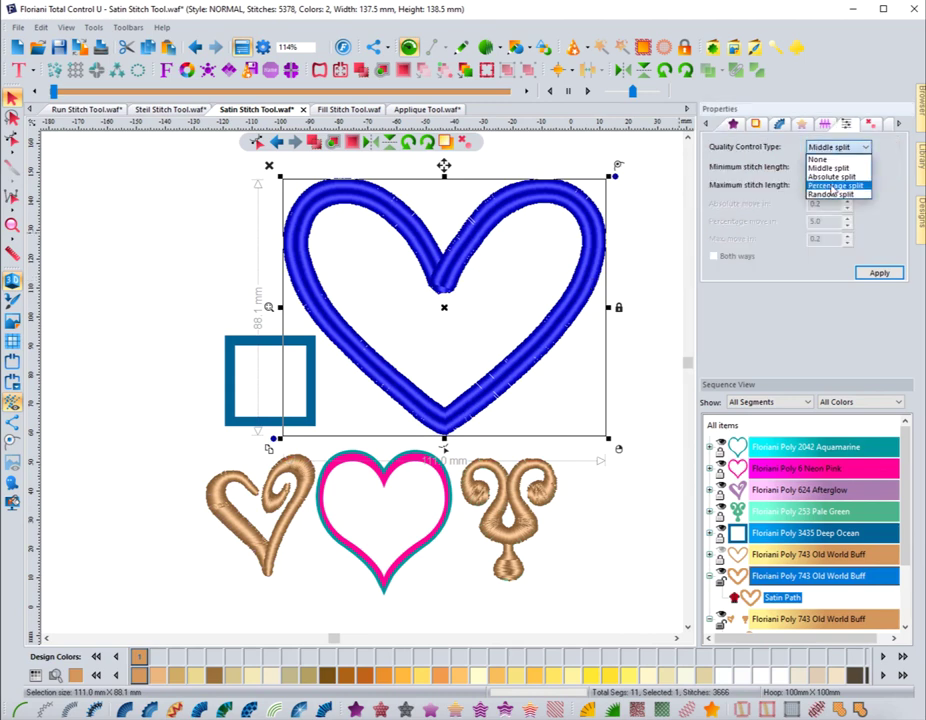
click(832, 176)
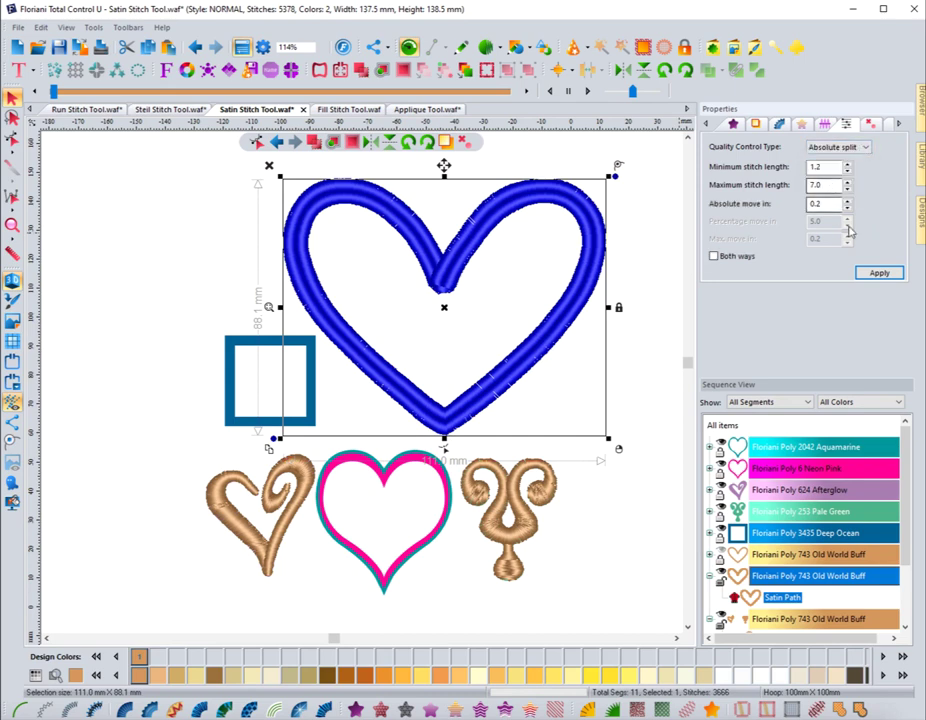
click(879, 273)
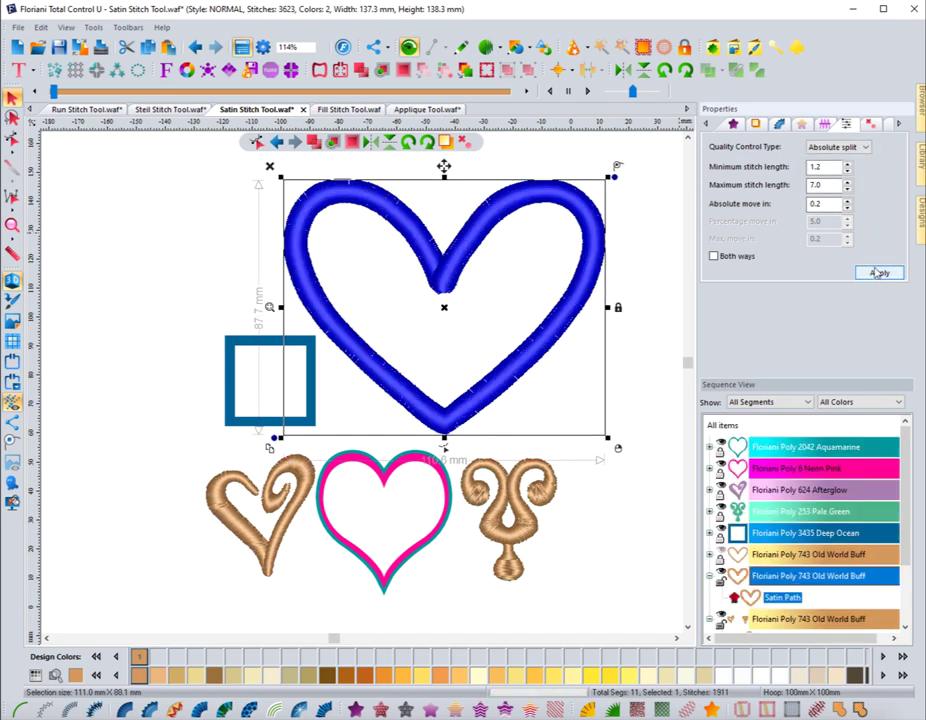
drag(822, 185, 795, 191)
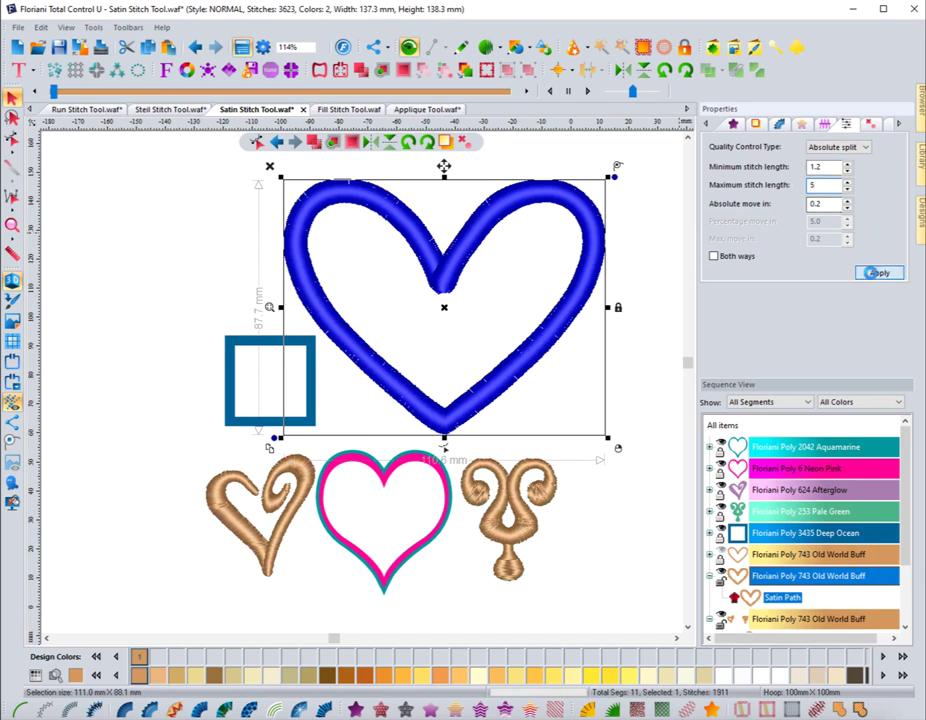
click(875, 274)
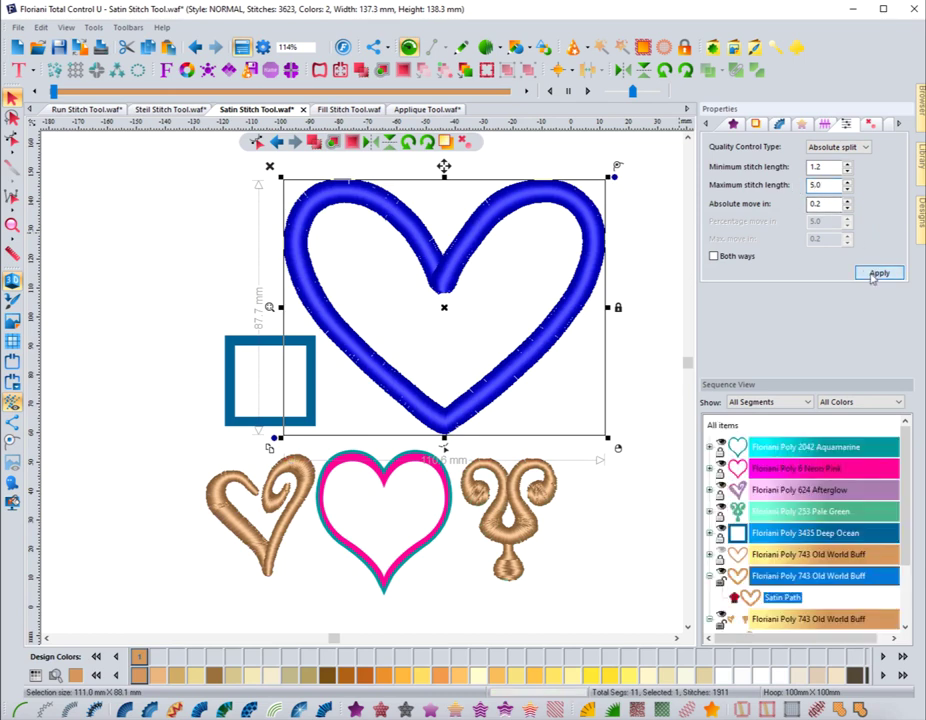
- Apply a maximum stitch length of 4 to the heart's Absolute split, then raise it to 7 and apply again
double_click(817, 185)
click(877, 273)
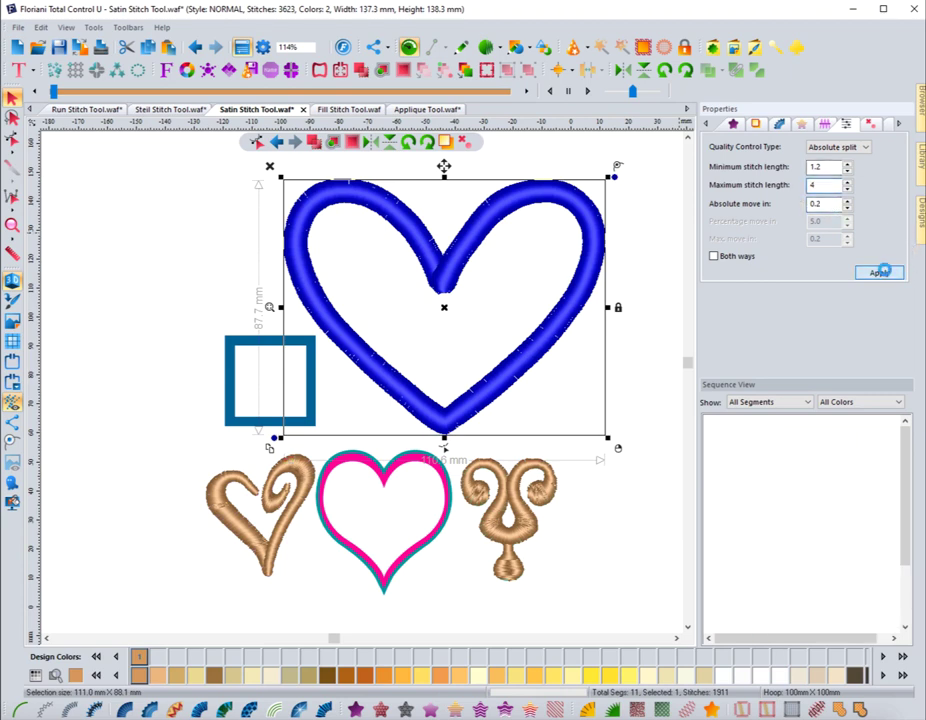
double_click(817, 185)
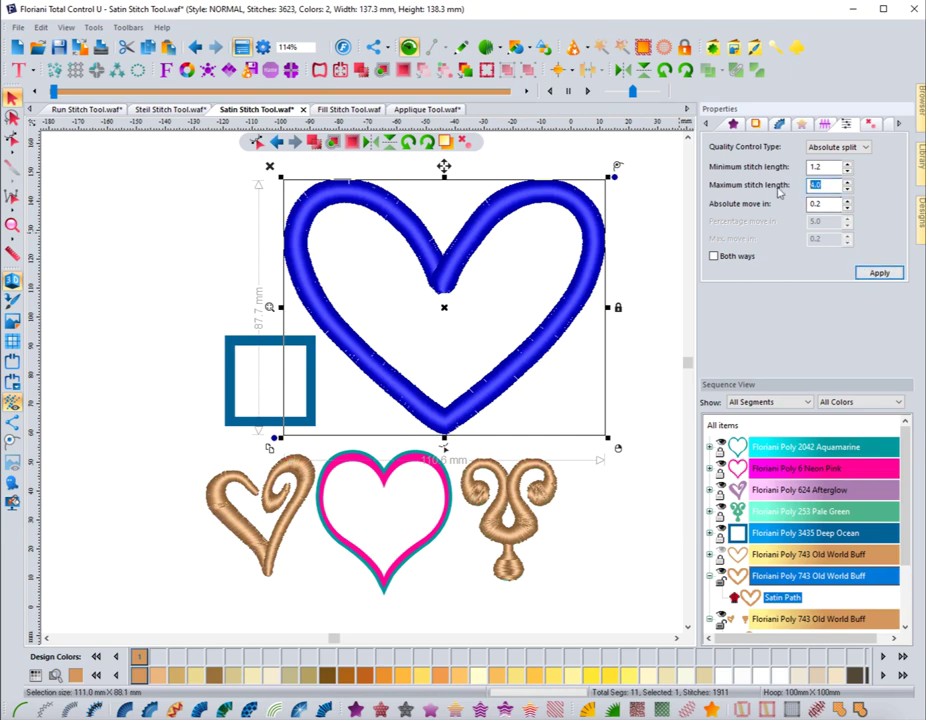
click(880, 272)
drag(822, 185, 777, 187)
text(7)
click(880, 273)
- Switch the heart's Quality Control Type to Percentage split and apply it, then apply a maximum stitch length of 4
click(837, 147)
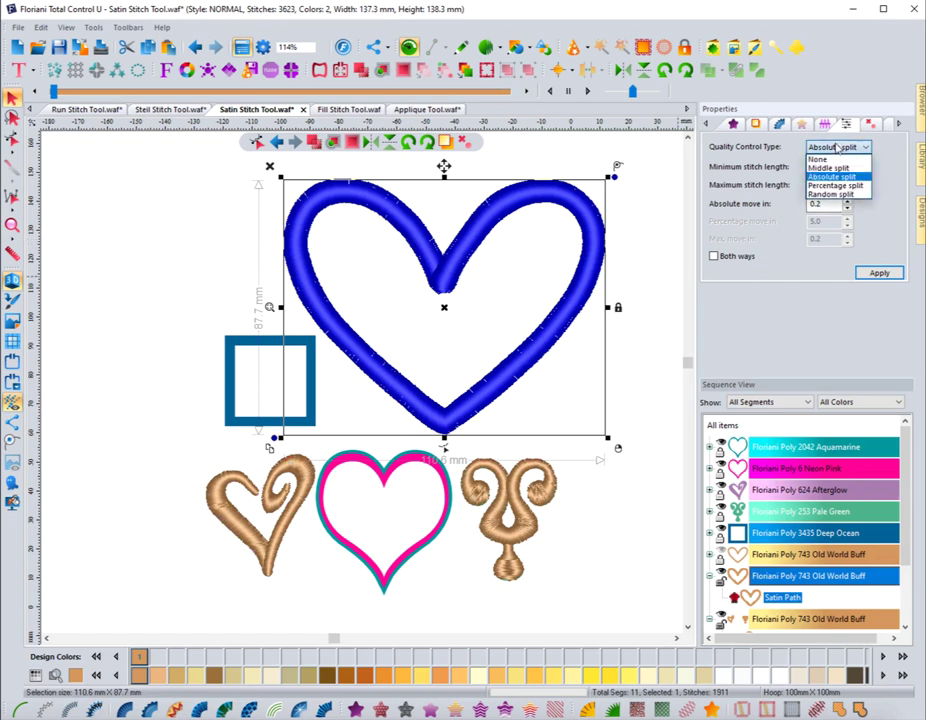
click(838, 185)
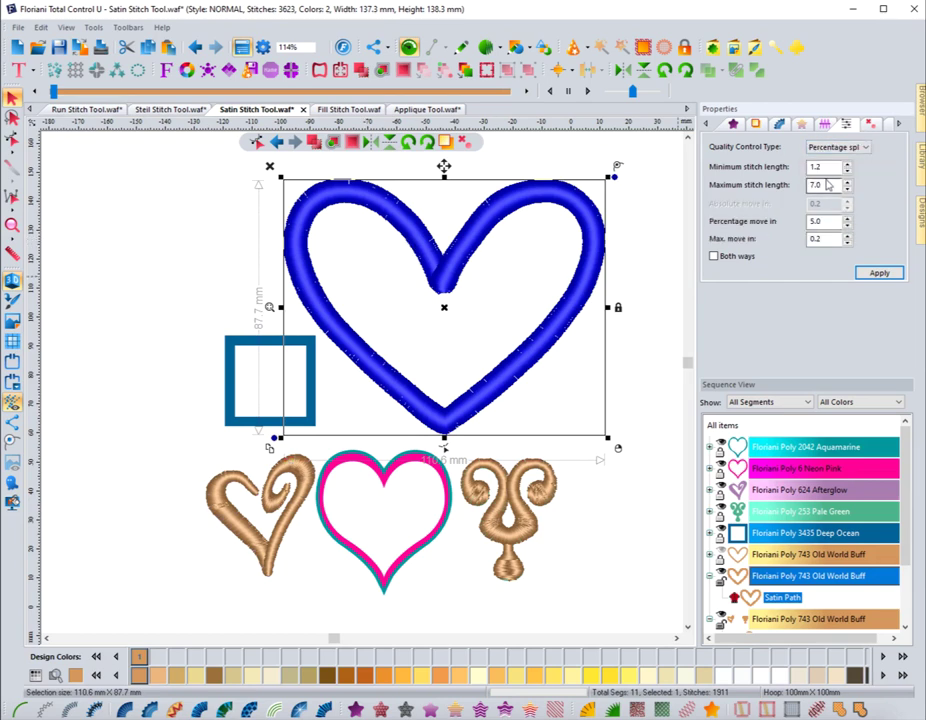
click(866, 272)
drag(822, 185, 793, 184)
text(4)
click(877, 272)
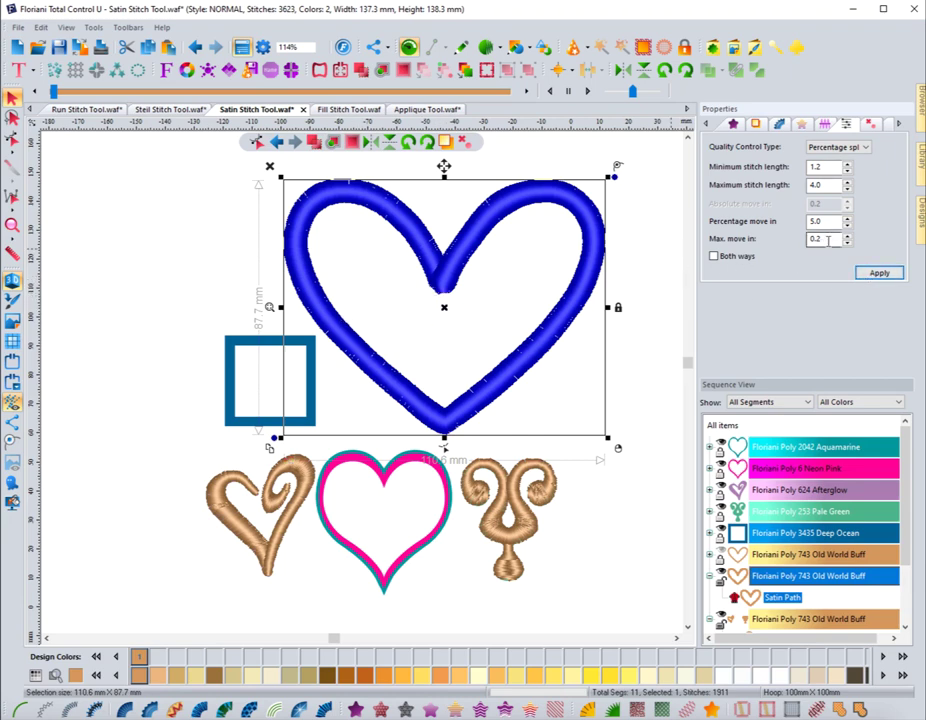
- Set the heart's Percentage move in value to 3, then to 2, applying each change
drag(828, 221, 769, 222)
text(3)
click(878, 274)
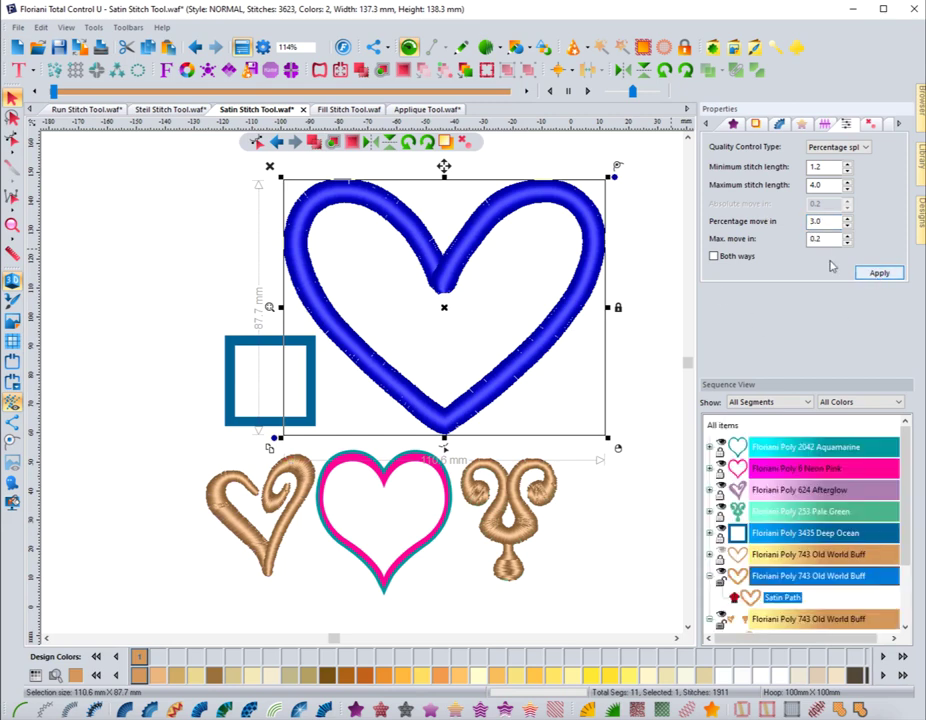
drag(818, 221, 771, 226)
text(2)
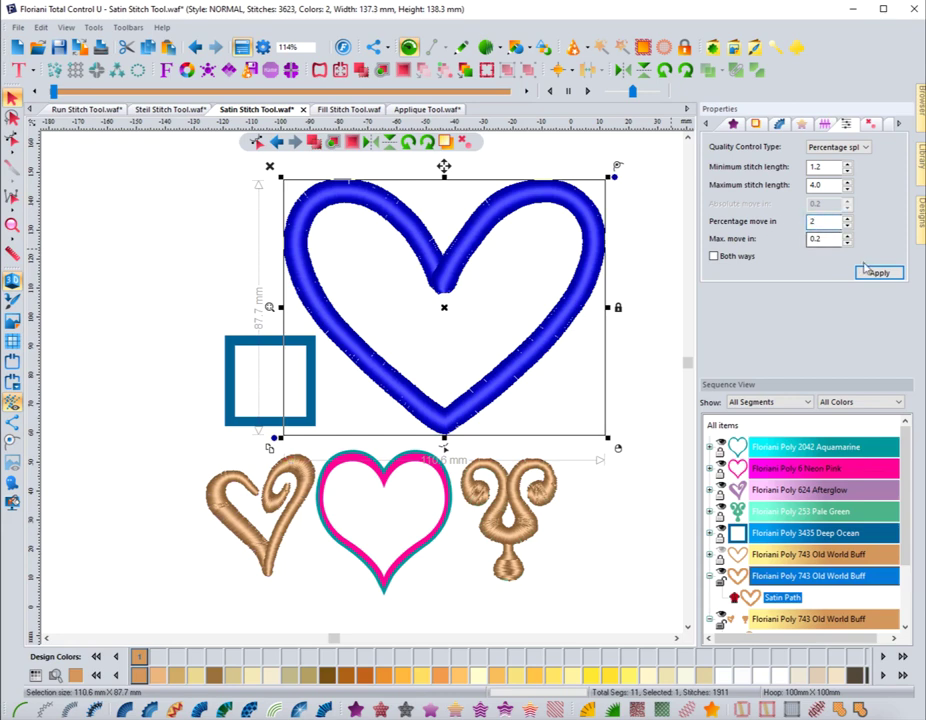
click(878, 272)
- Set the heart's Max. move in and minimum stitch length to 0.0 and apply both changes
text(1)
click(877, 272)
double_click(820, 168)
text(0)
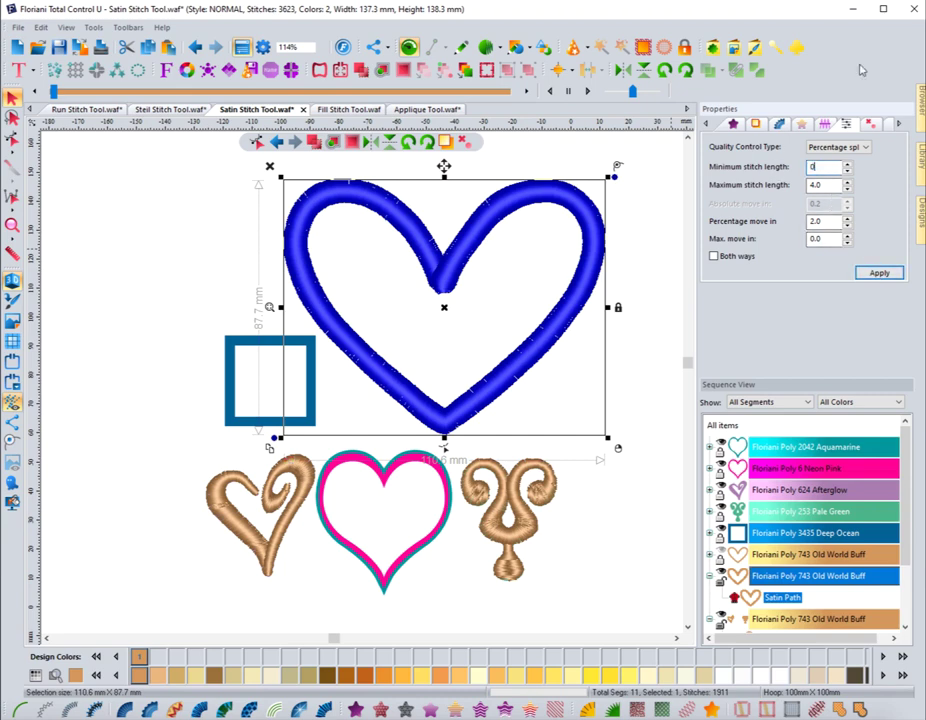
click(879, 272)
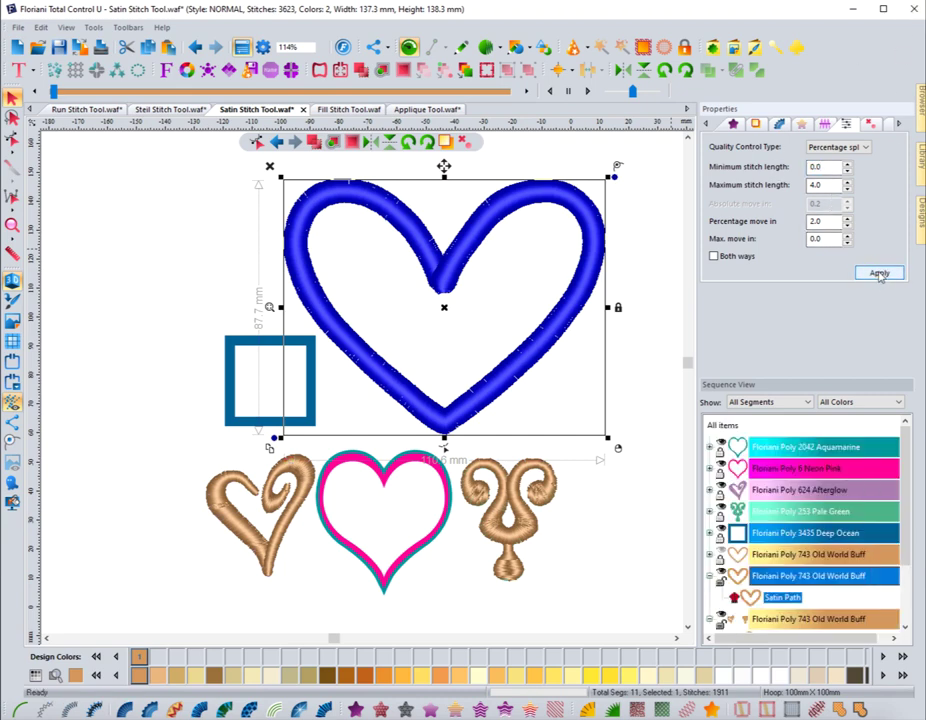
- Apply a Random split to the heart with minimum stitch length 1.2 and maximum 7, and deselect it to view the stitches
click(838, 147)
click(822, 189)
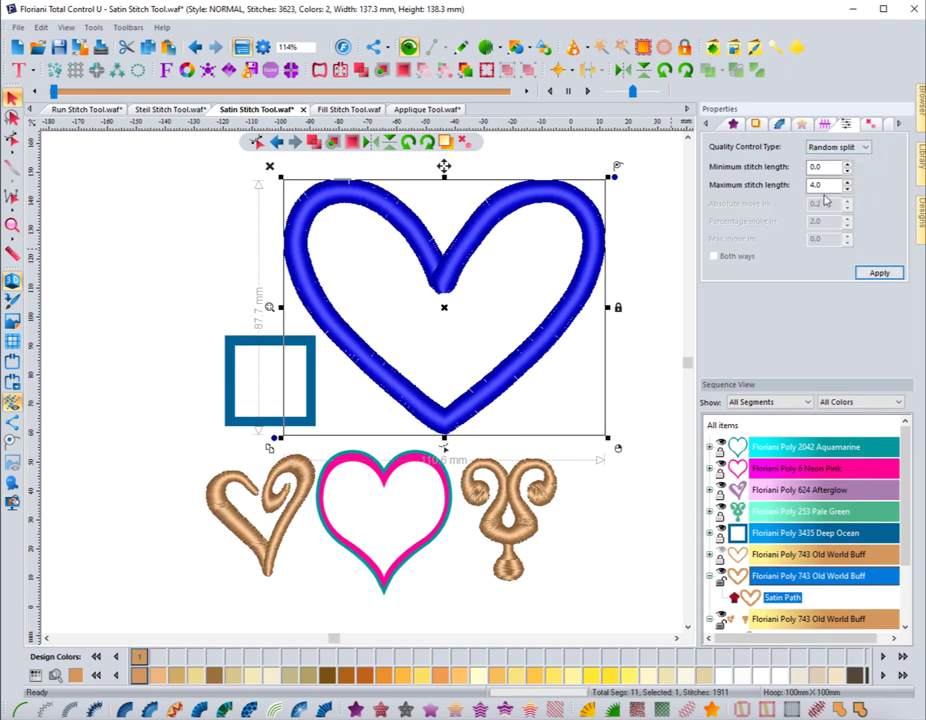
drag(831, 168, 760, 168)
text(1.2)
drag(836, 185, 780, 187)
text(7)
click(879, 272)
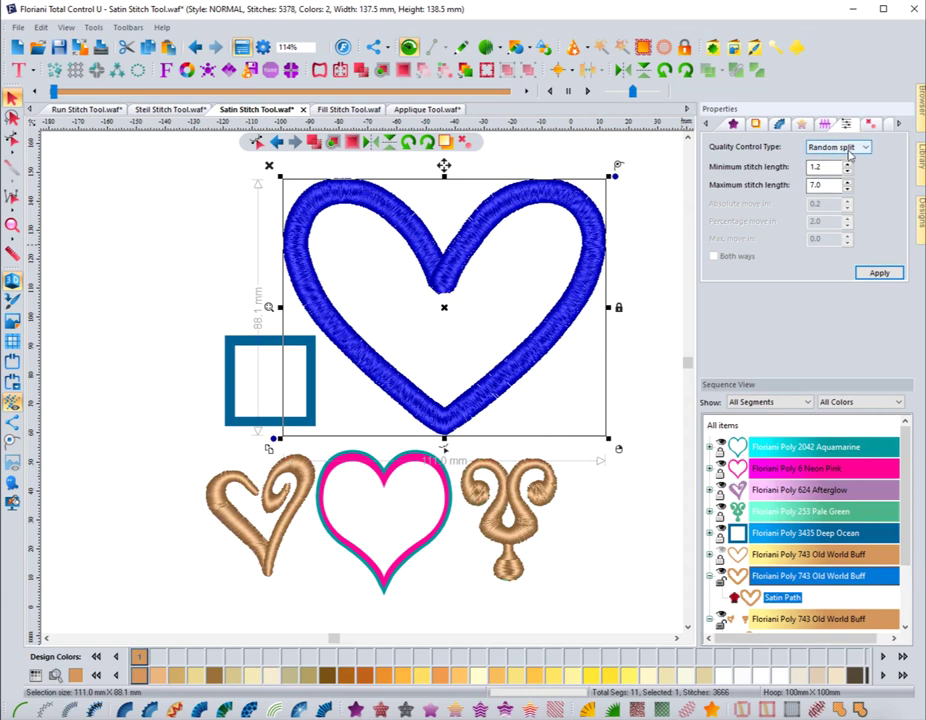
click(639, 210)
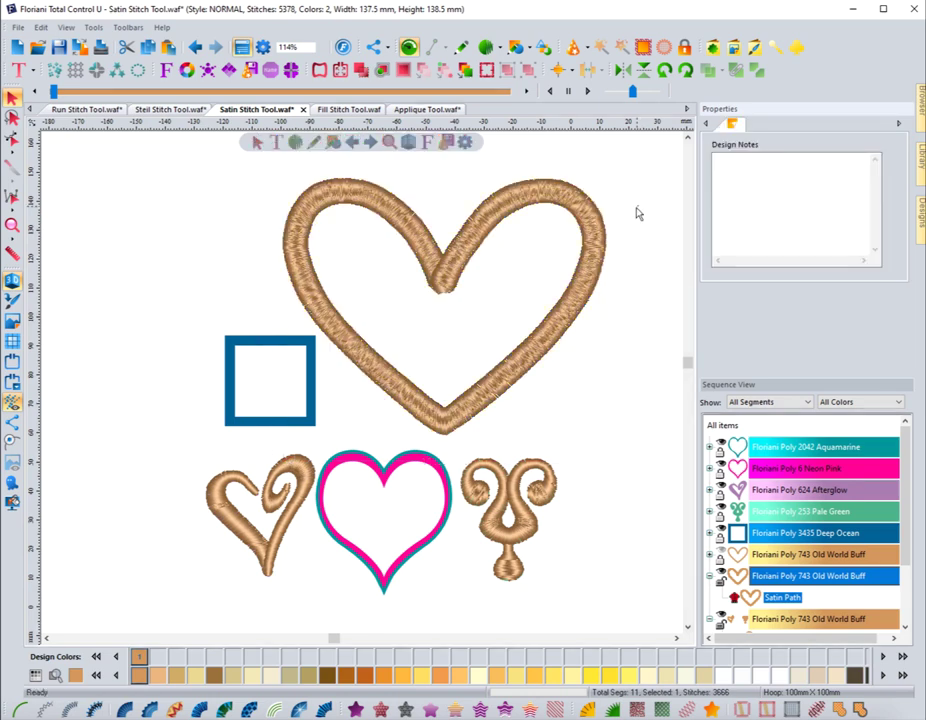
- Reselect the heart and choose triangle as its tie-in and none as its tie-off without applying
click(601, 217)
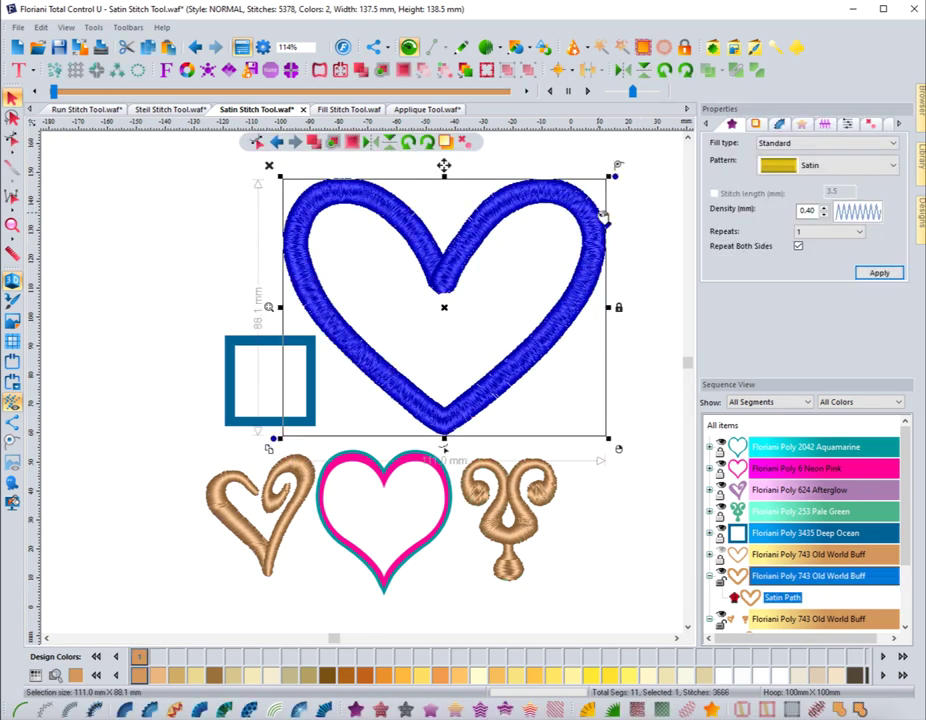
click(870, 125)
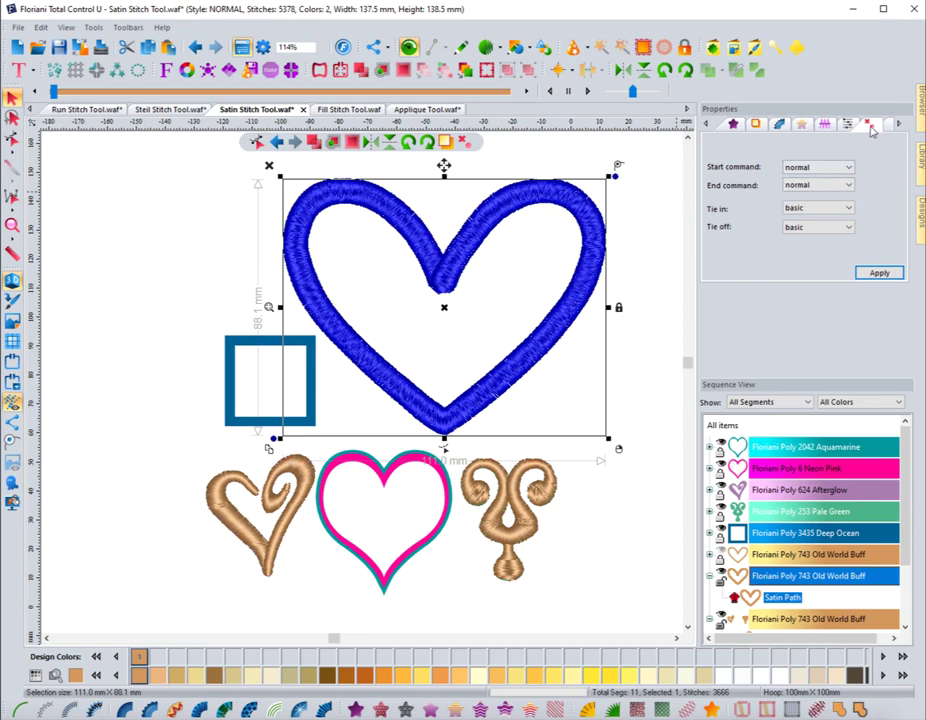
click(797, 209)
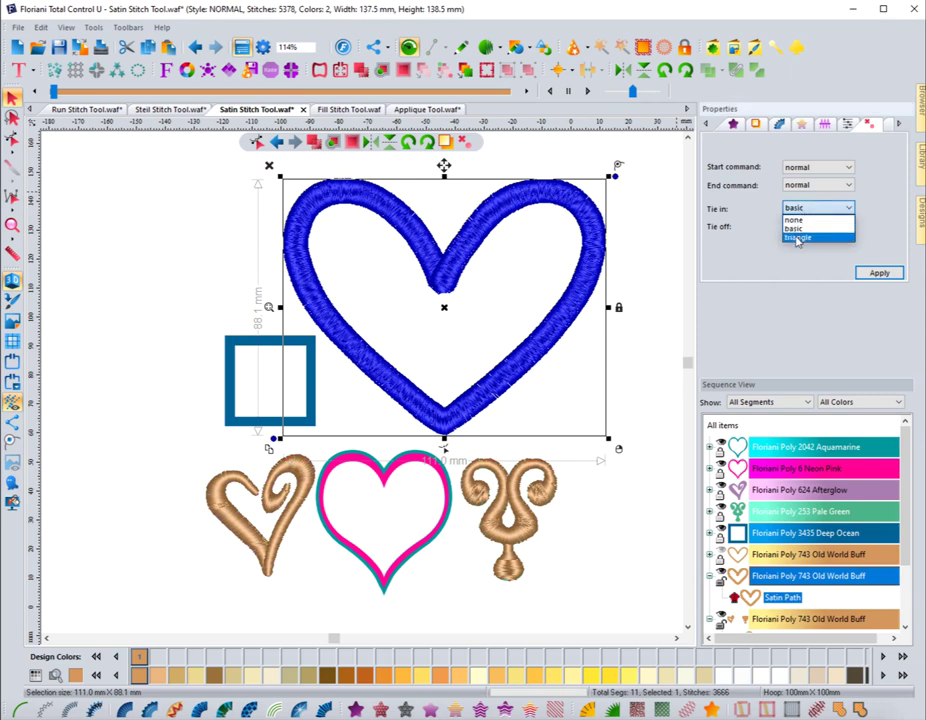
click(797, 238)
click(801, 208)
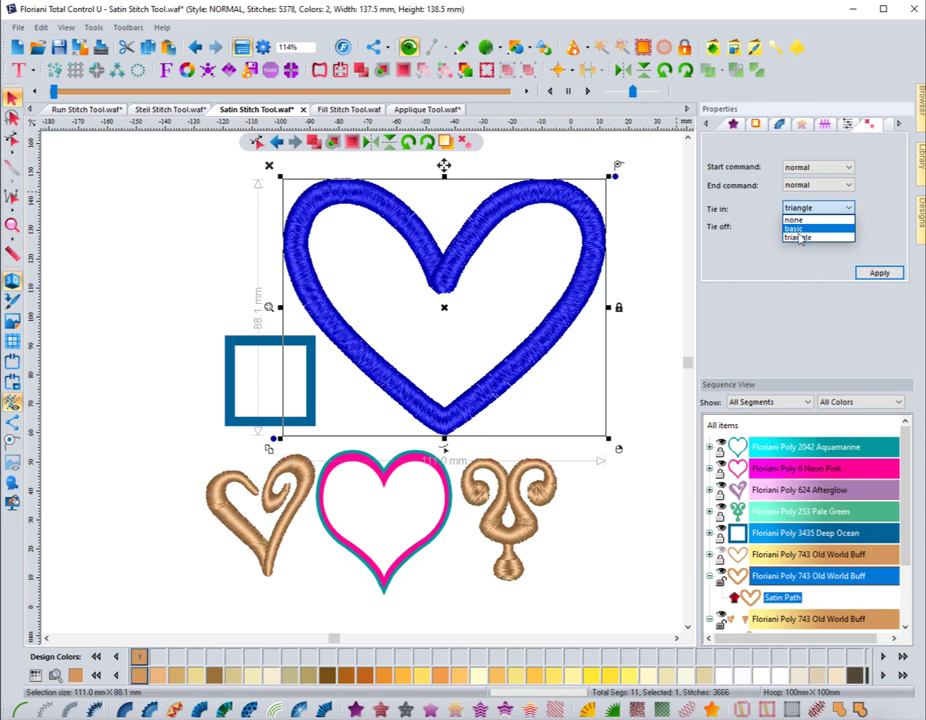
click(800, 238)
click(795, 228)
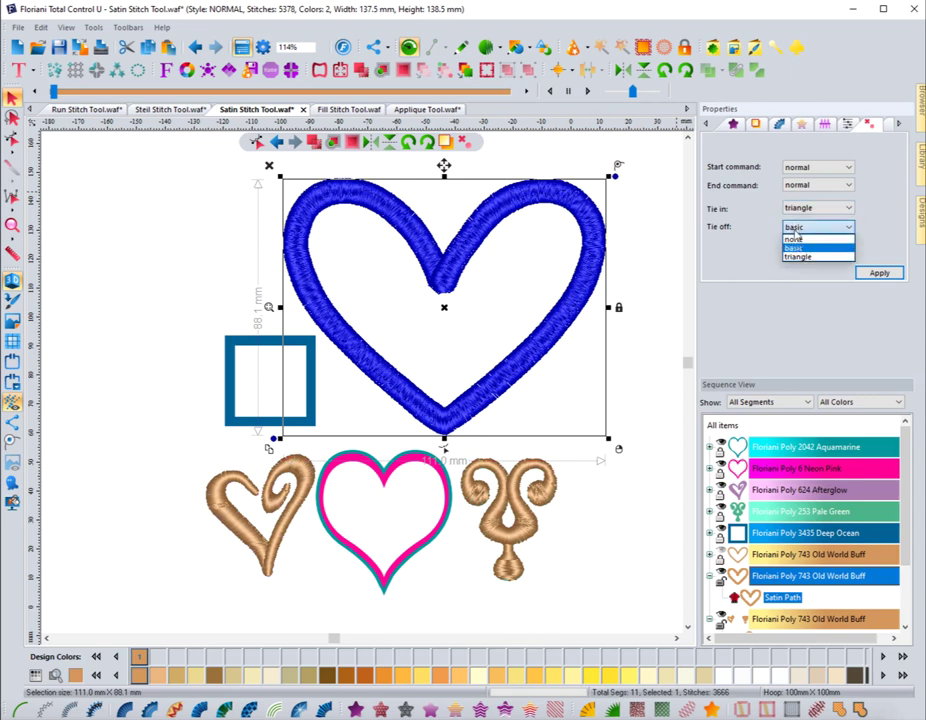
click(794, 239)
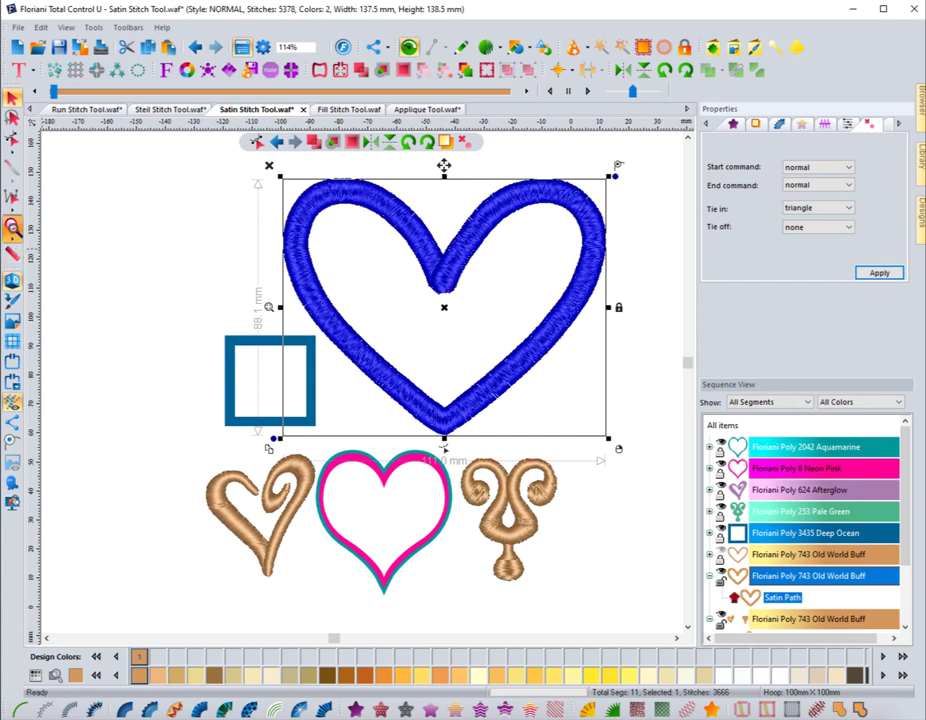
- Apply a triangle tie-off to the heart and inspect the stitches where its outline ends at the inner point
click(12, 226)
click(456, 274)
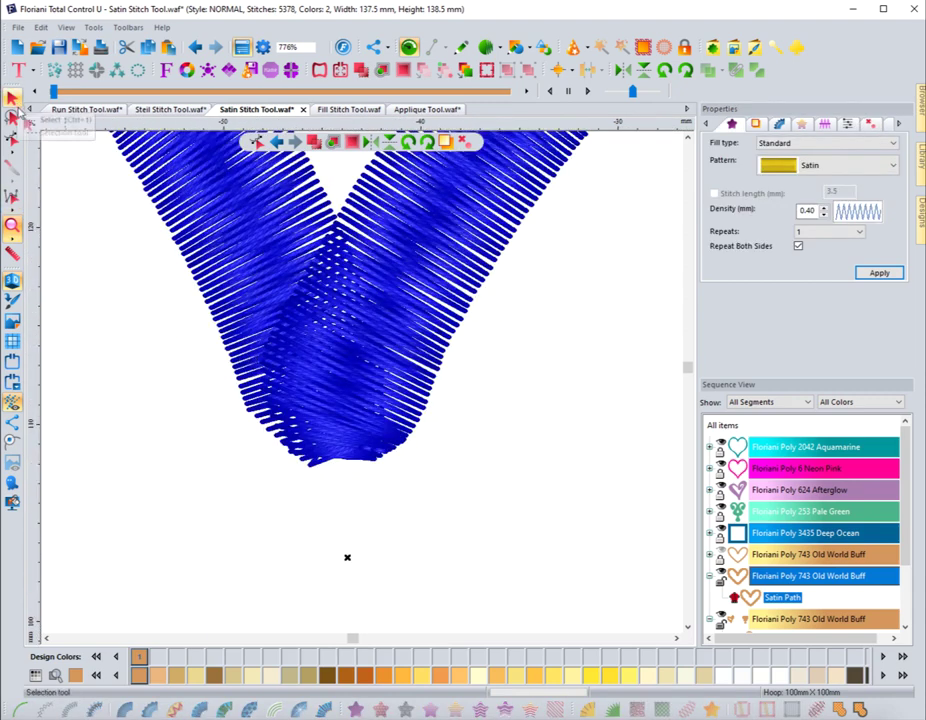
click(871, 125)
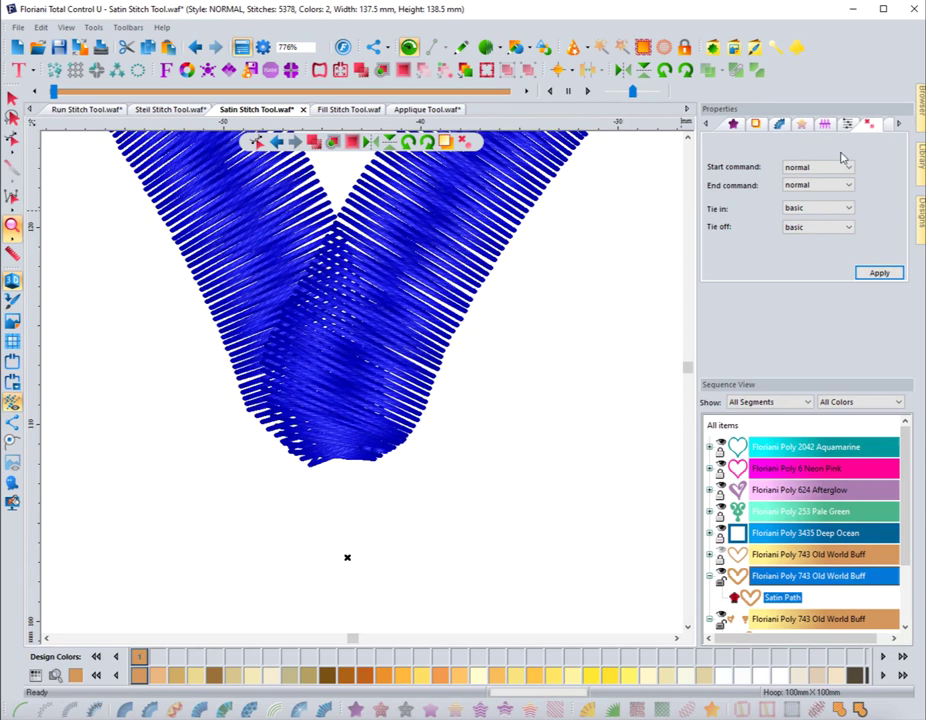
click(815, 228)
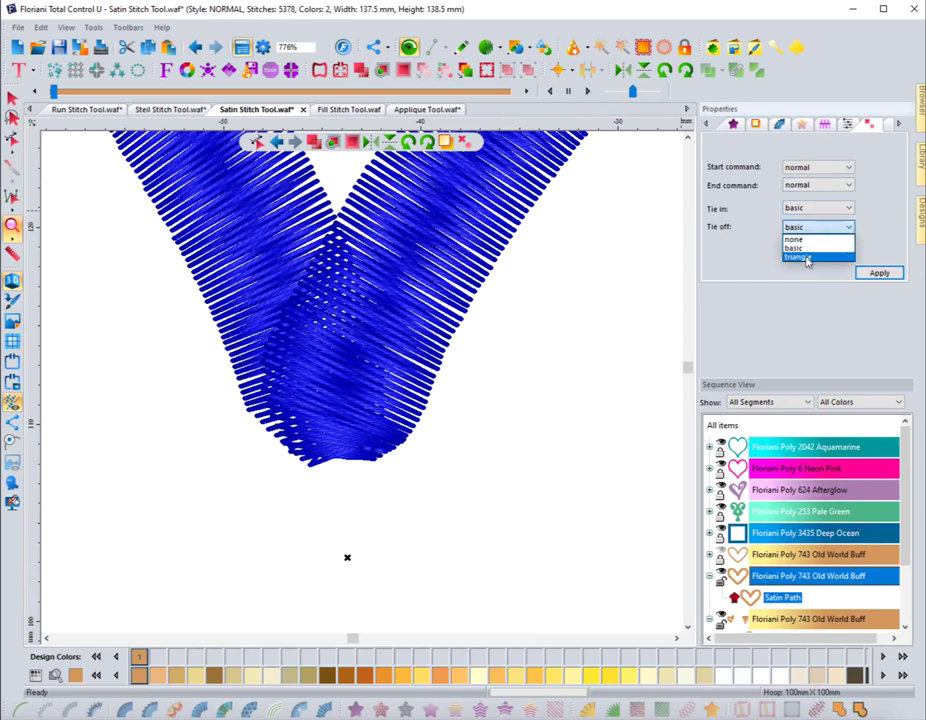
click(809, 256)
click(870, 274)
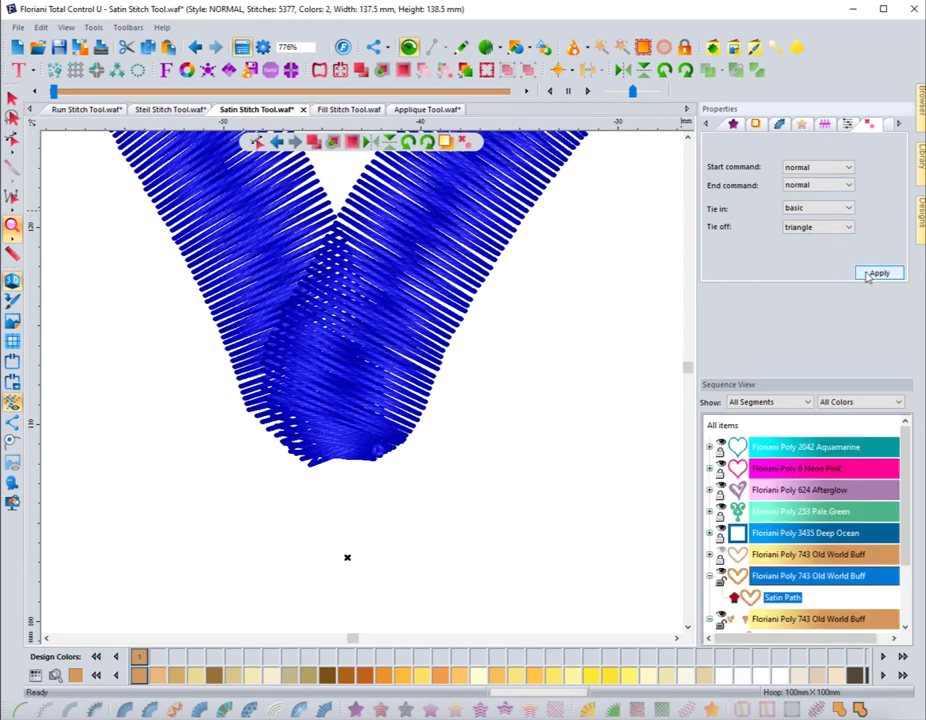
drag(362, 438, 407, 466)
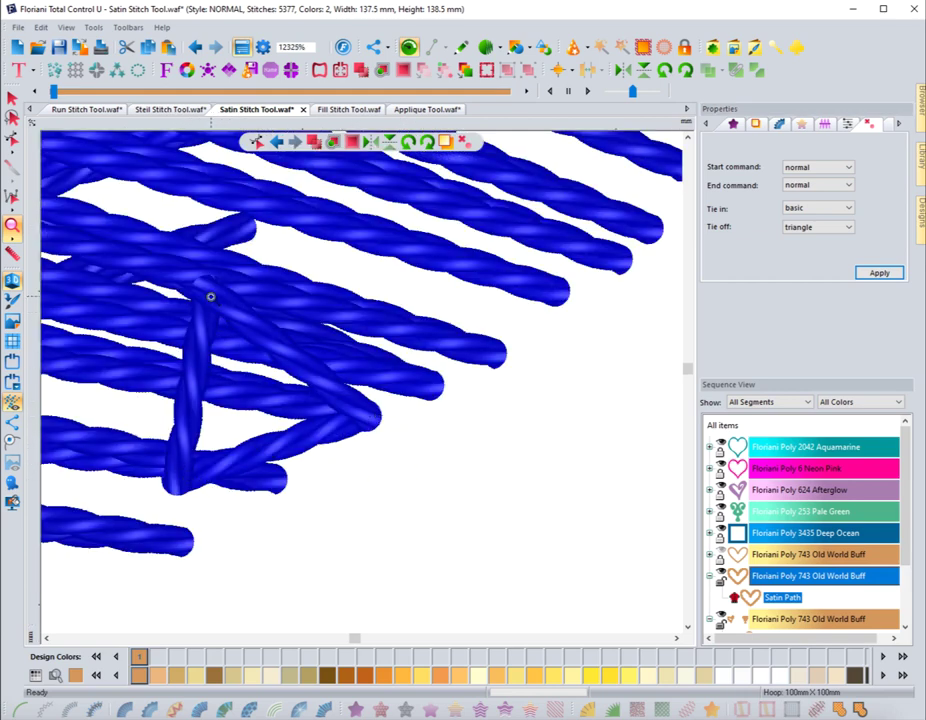
- Keep the triangle tie-off and apply a triangle tie-in to the heart as well
click(815, 228)
click(800, 257)
click(815, 208)
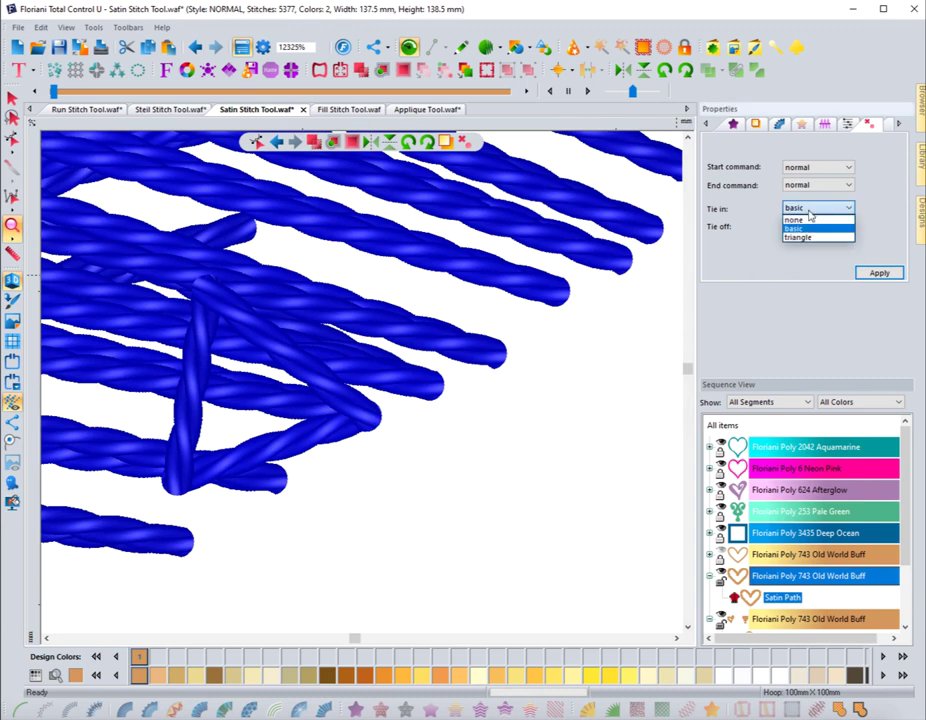
click(804, 237)
click(870, 273)
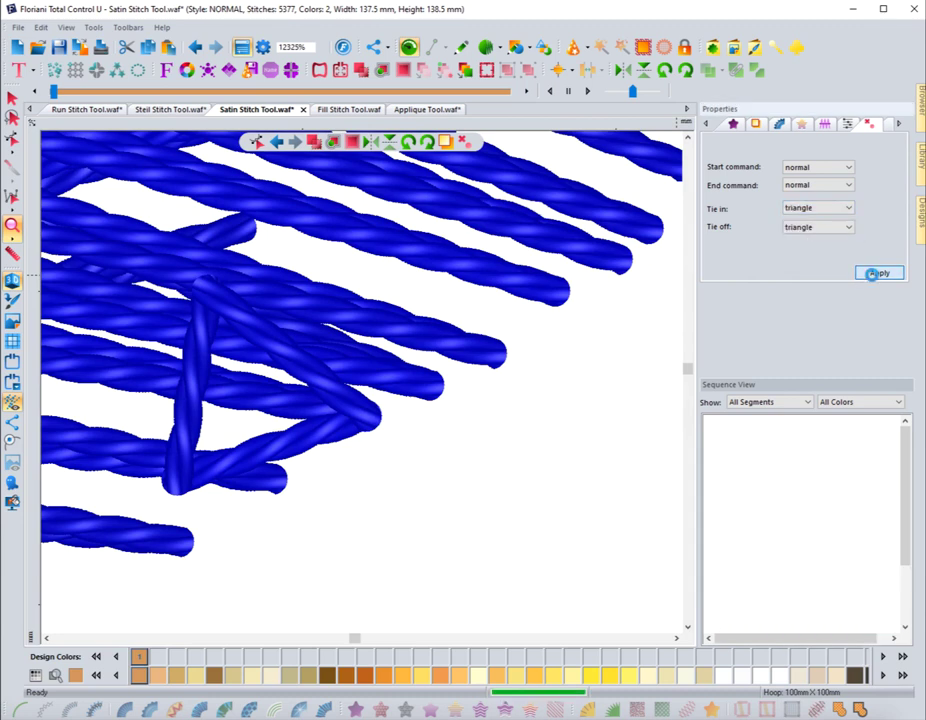
- Set the heart's tie-in to none and apply the change
click(815, 208)
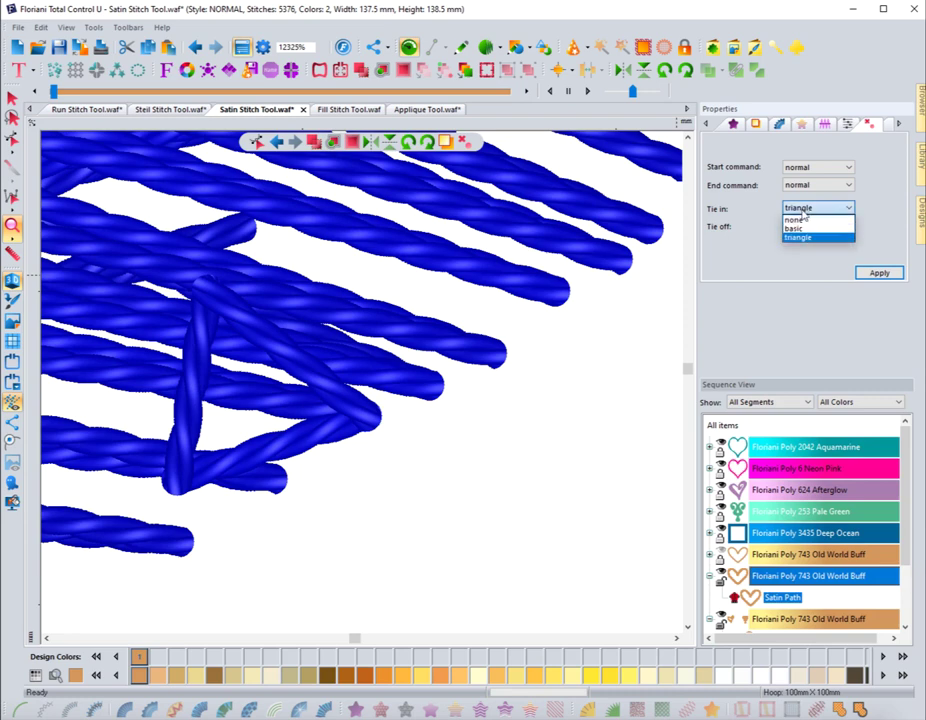
click(800, 219)
click(865, 272)
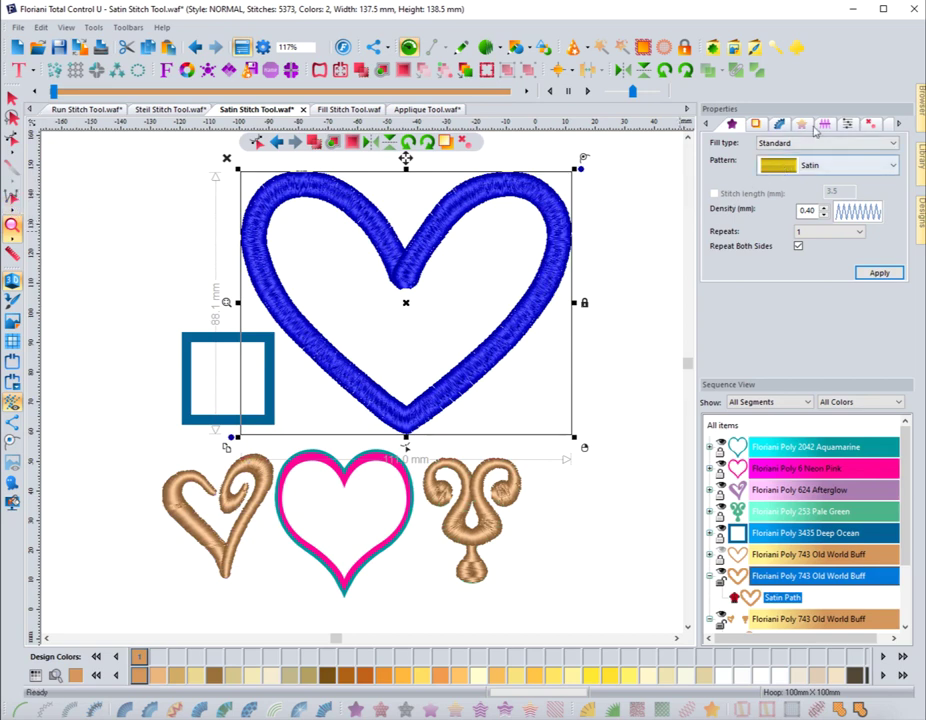
- Review the heart's quality control settings and the available start and end commands, leaving both commands at normal
click(848, 124)
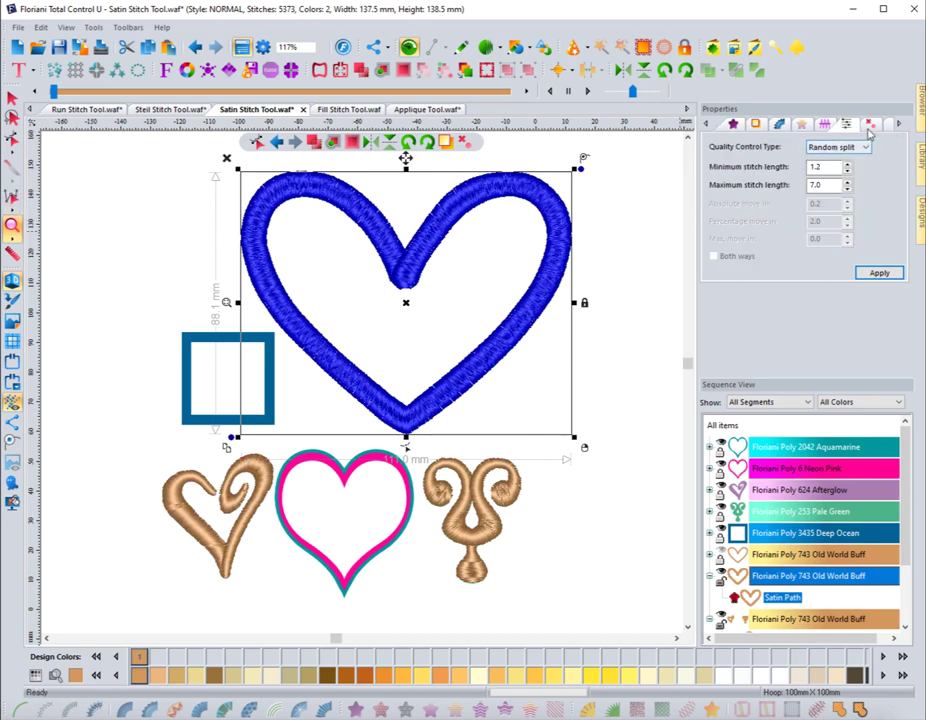
click(869, 124)
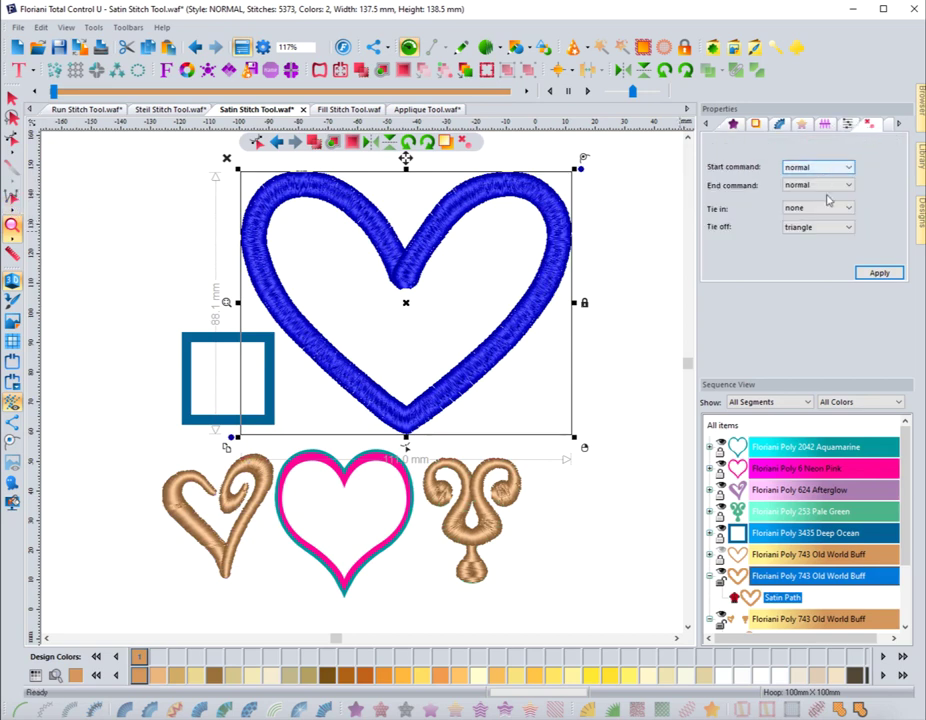
click(820, 168)
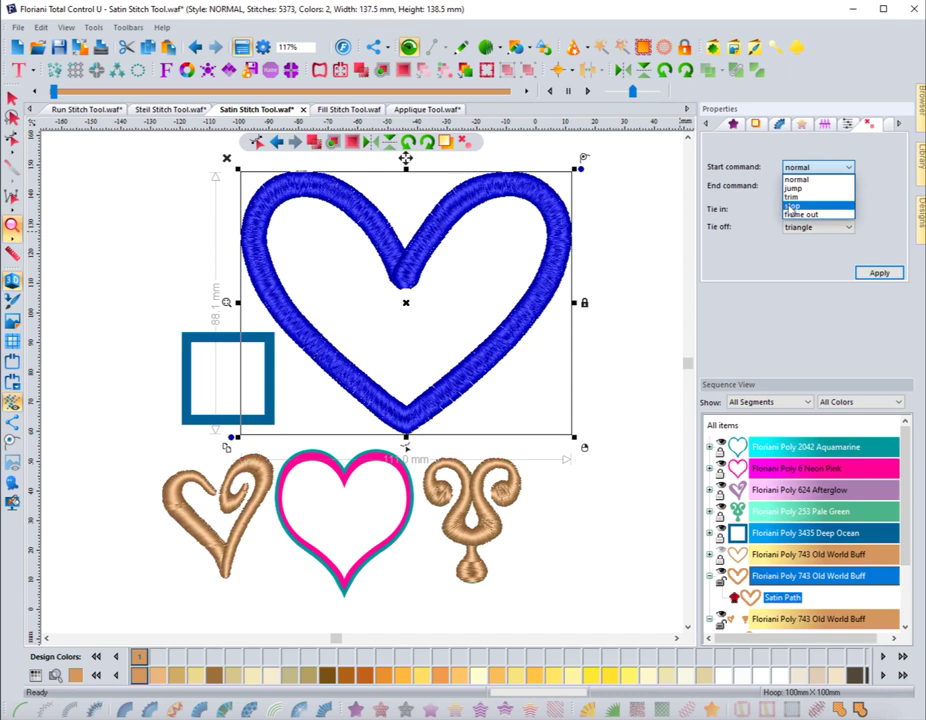
click(768, 160)
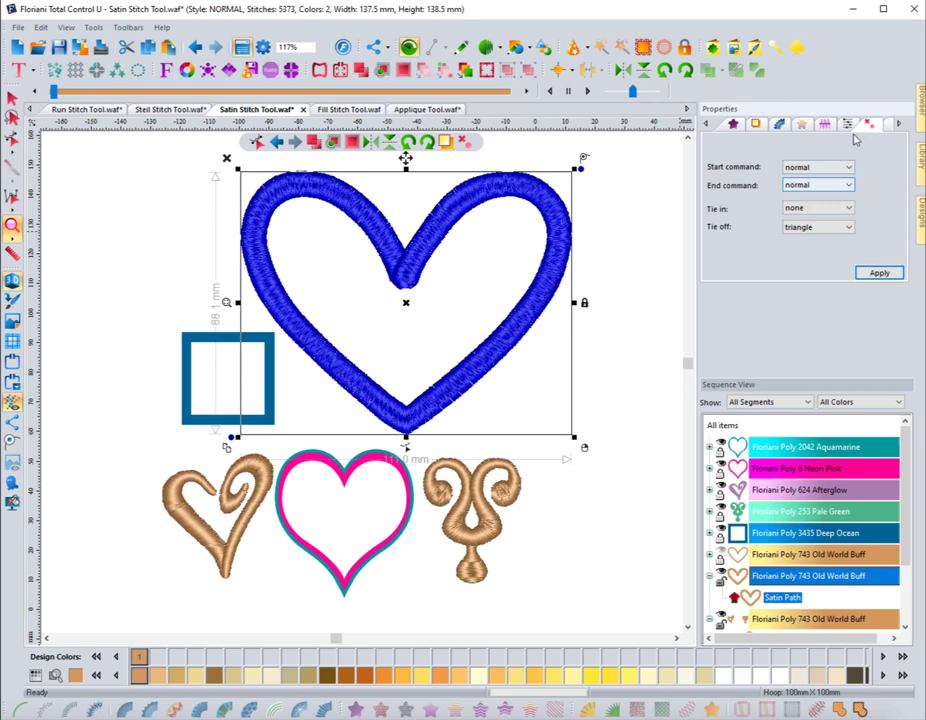
click(806, 185)
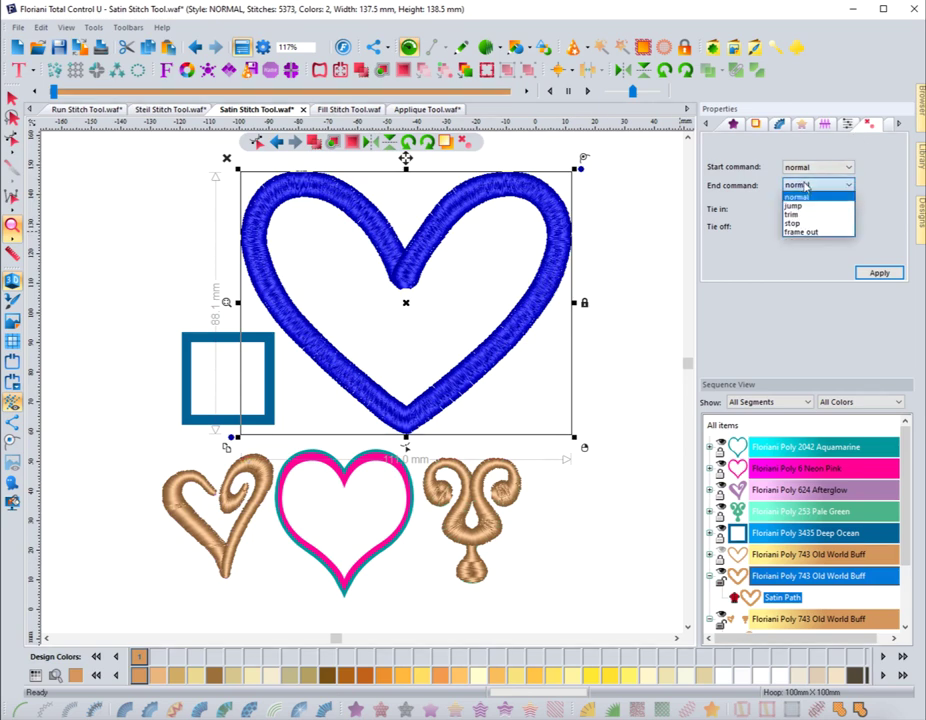
click(801, 197)
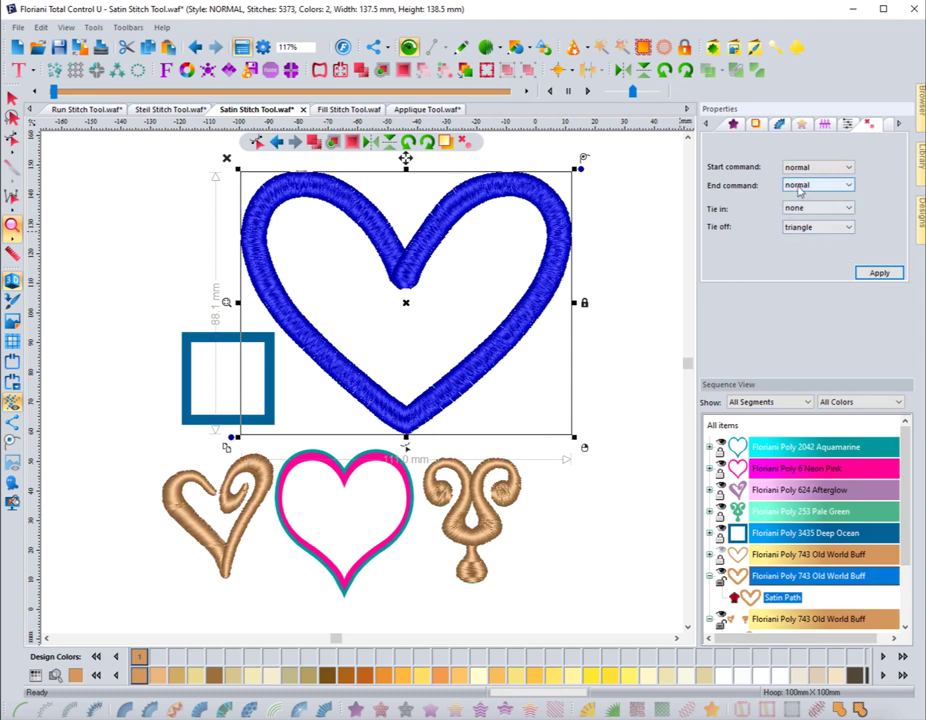
click(799, 186)
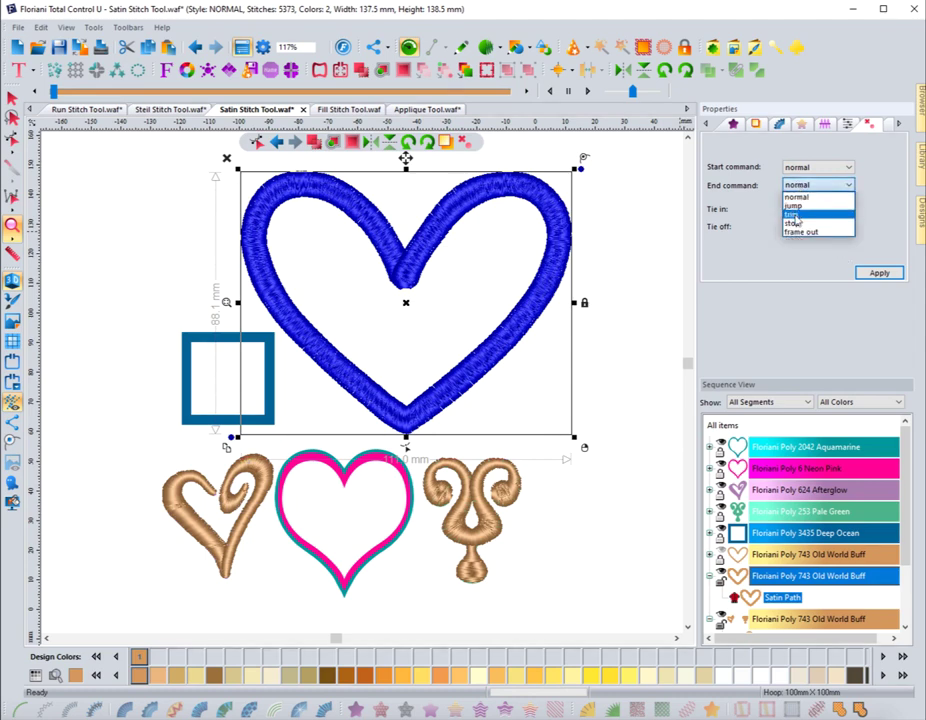
click(797, 197)
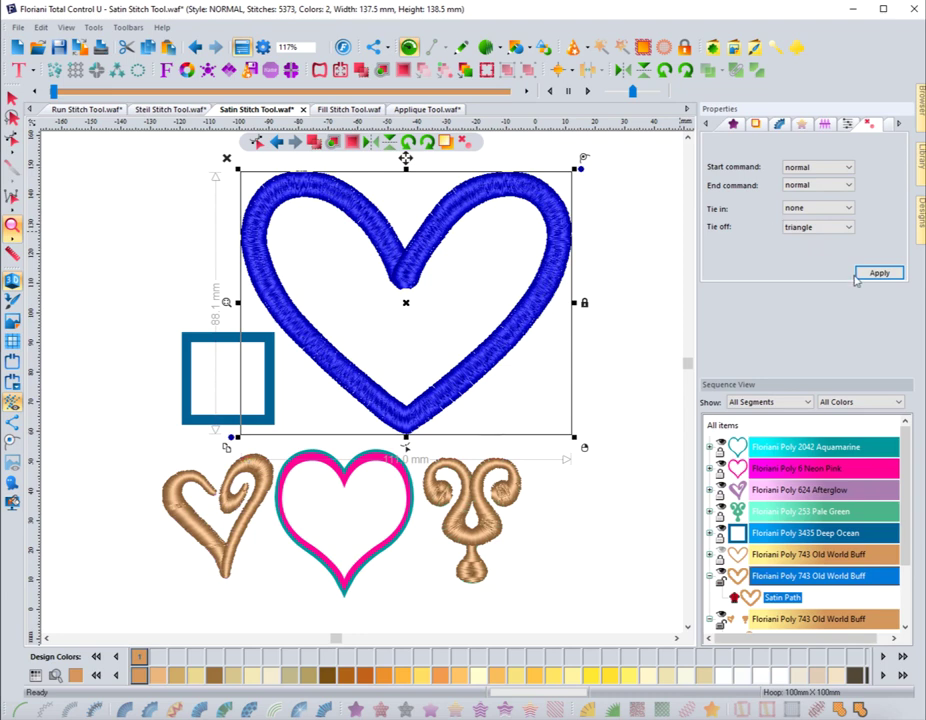
- Select the large heart and scale it down to about 45 mm wide and 35.8 mm high
click(896, 124)
click(871, 125)
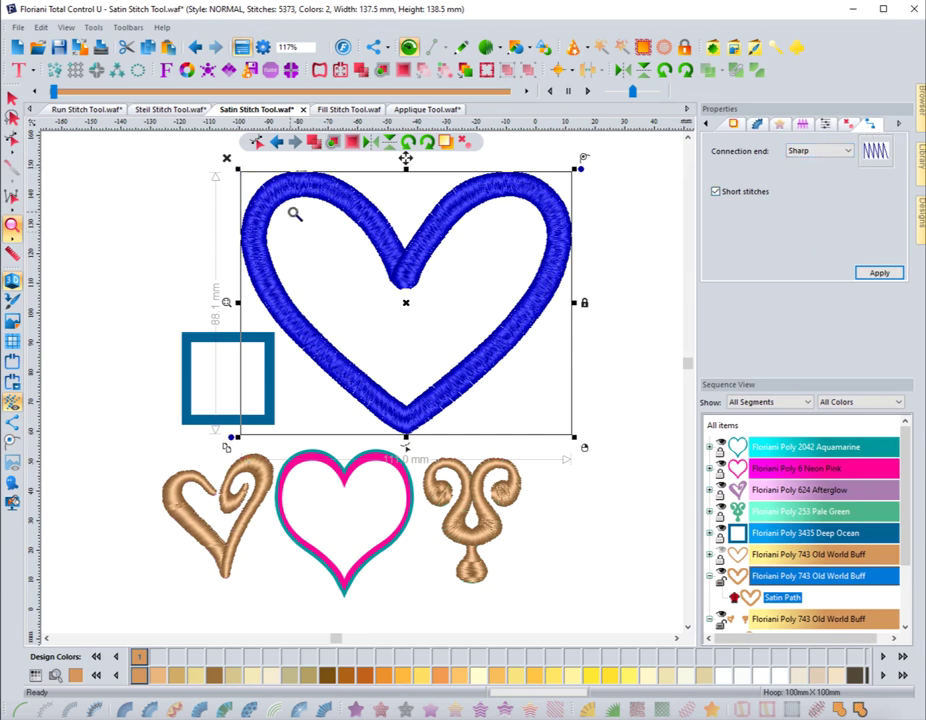
click(12, 97)
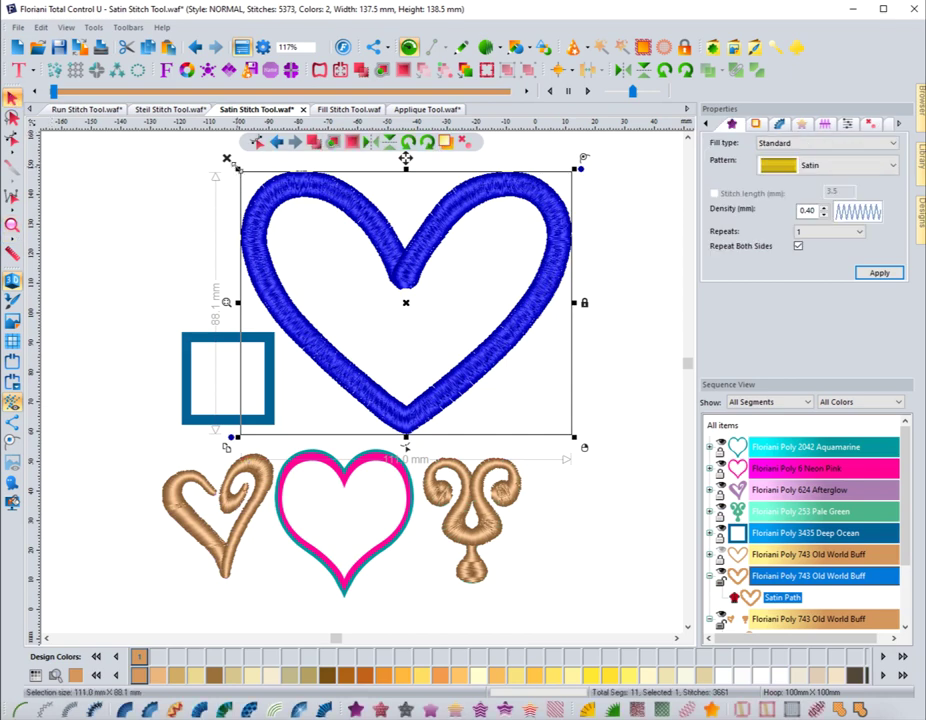
drag(226, 158, 436, 322)
key(z)
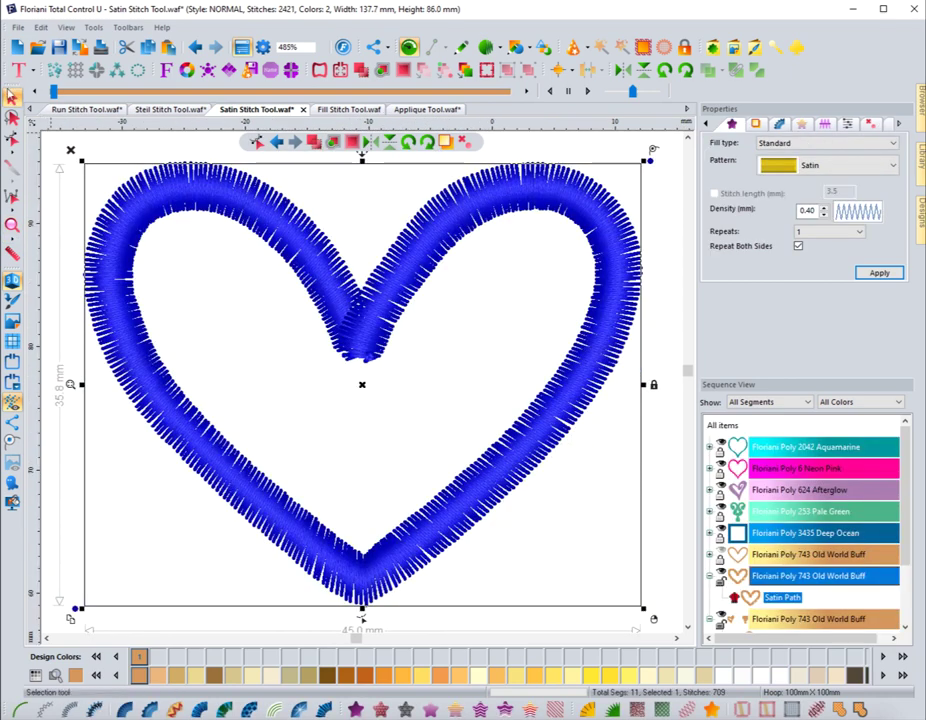
- Apply the Zig-Zag connection end to the resized heart
click(897, 124)
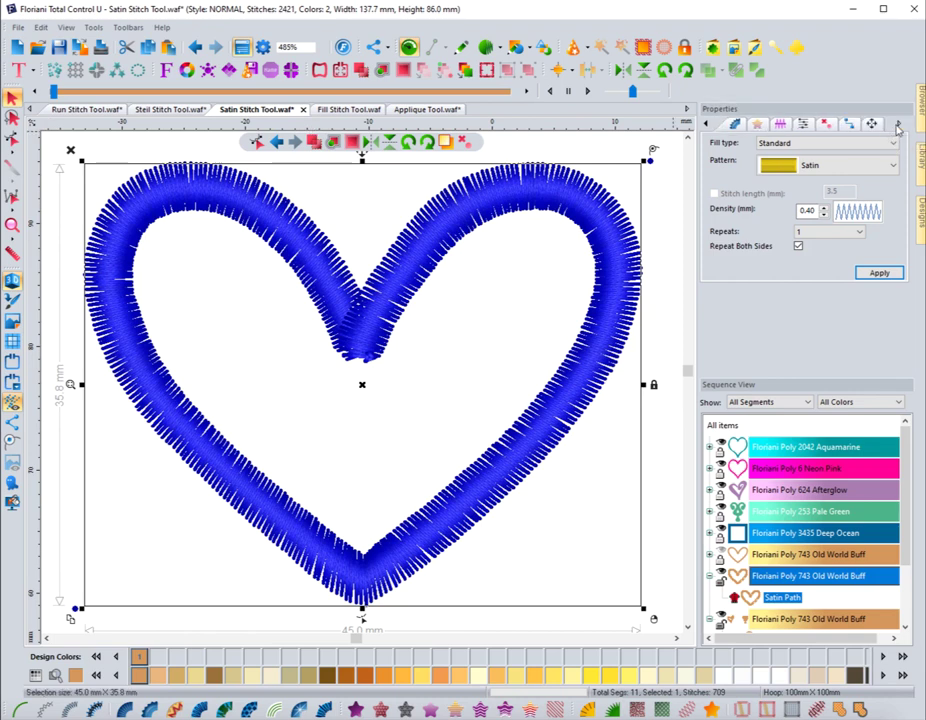
click(850, 125)
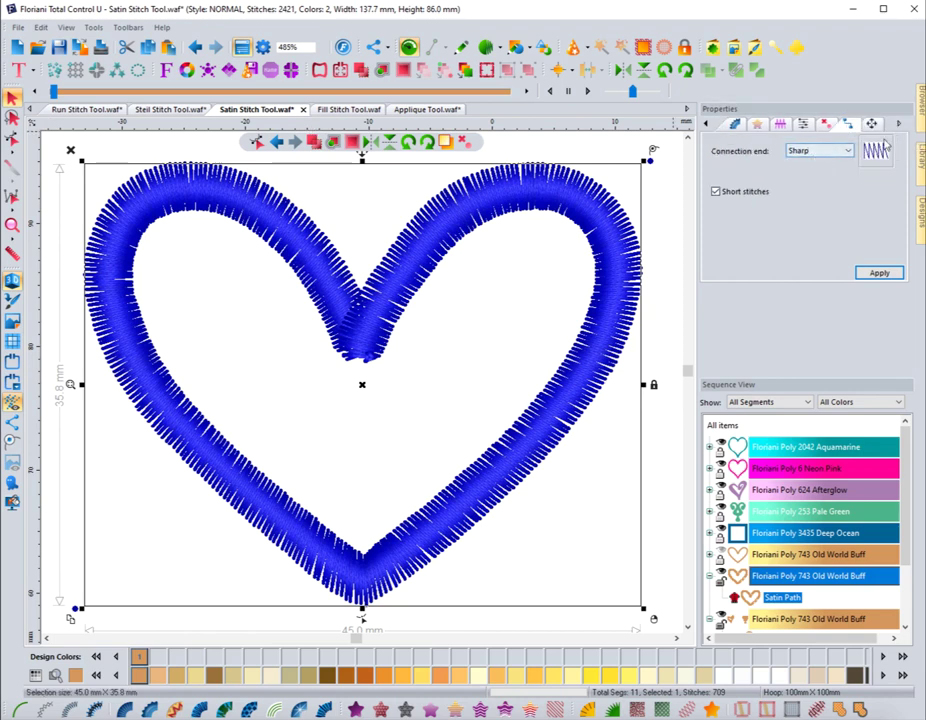
click(838, 152)
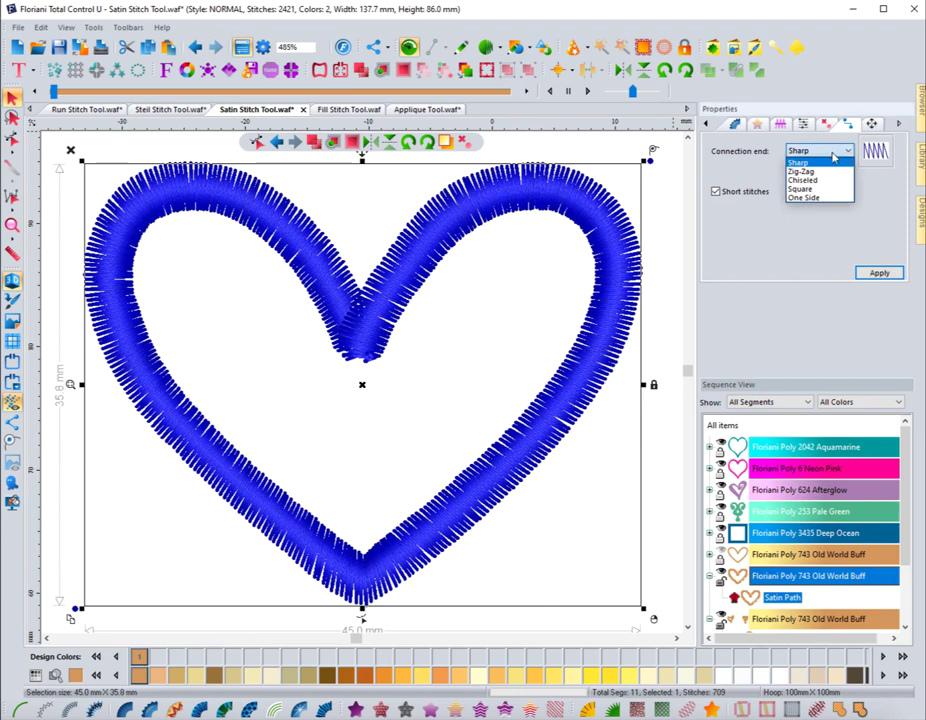
click(812, 164)
click(875, 272)
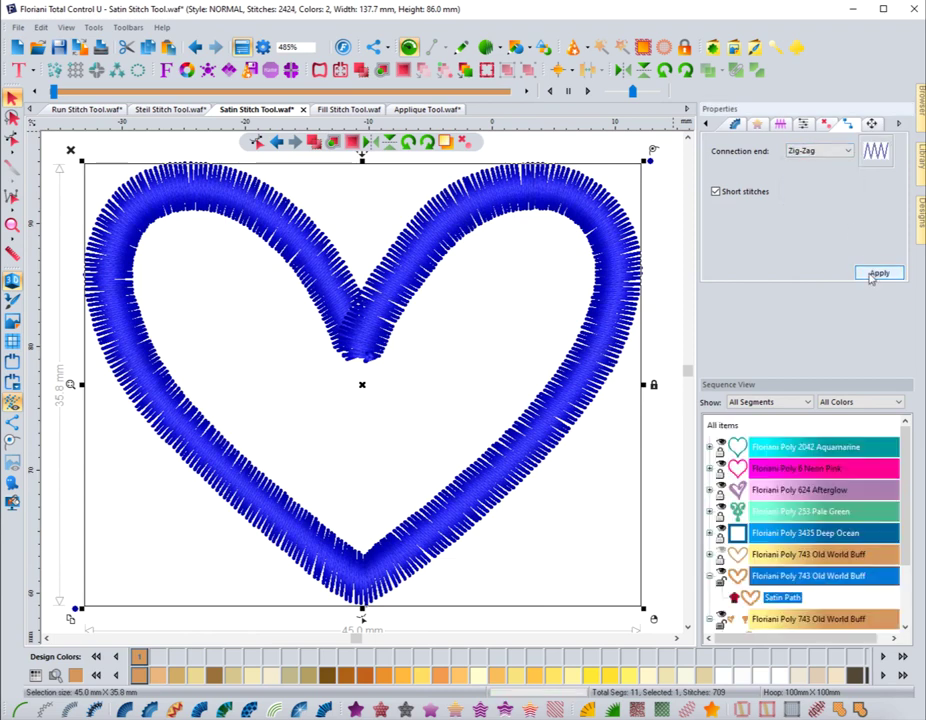
- Turn off the 3D stitch display and examine the connection ends at the heart's inner point
click(14, 281)
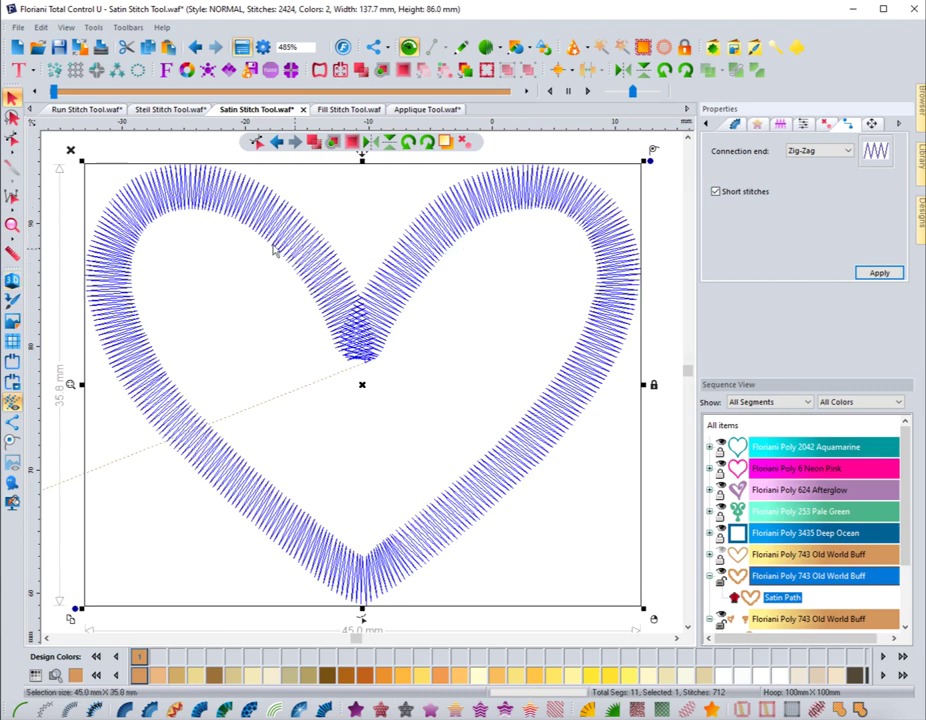
scroll(318, 272, down, 2)
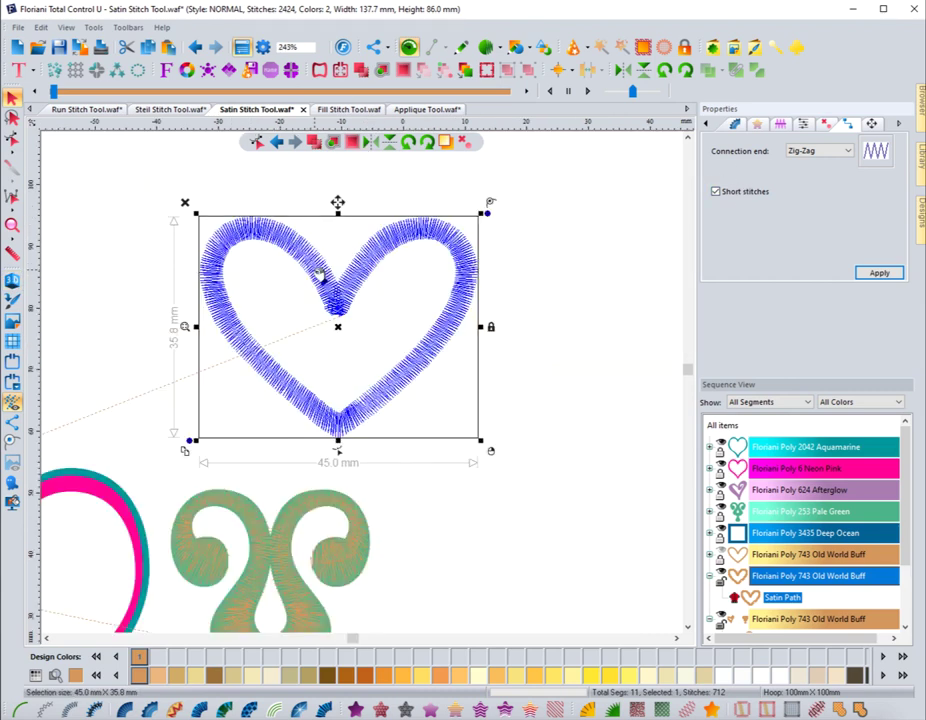
scroll(318, 272, up, 4)
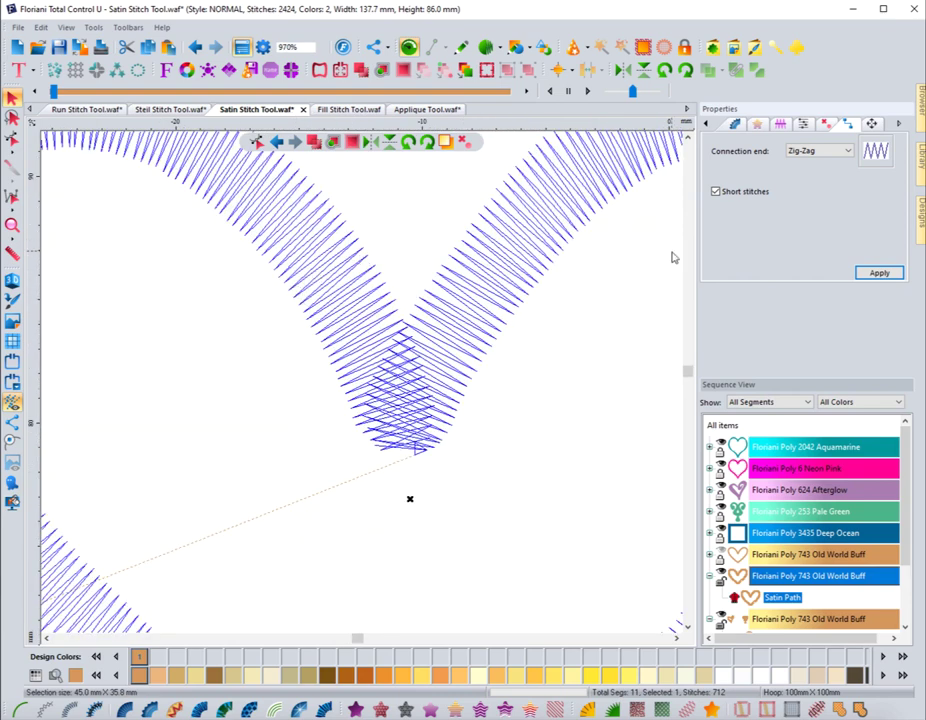
- Apply the Sharp connection end and the Chiseled connection end to the heart in turn for comparison
click(808, 165)
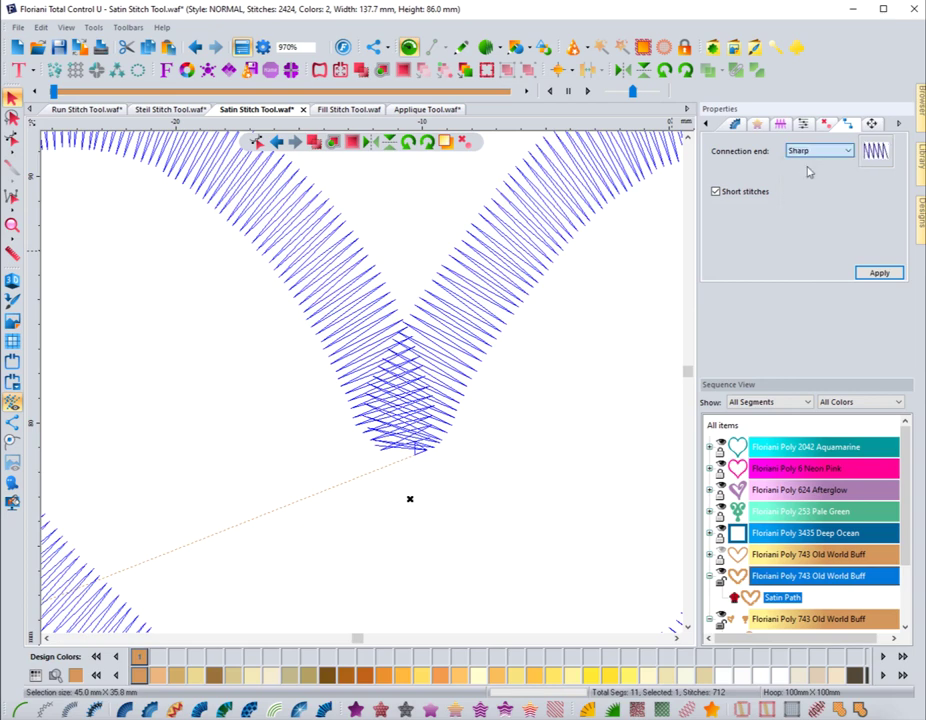
click(877, 272)
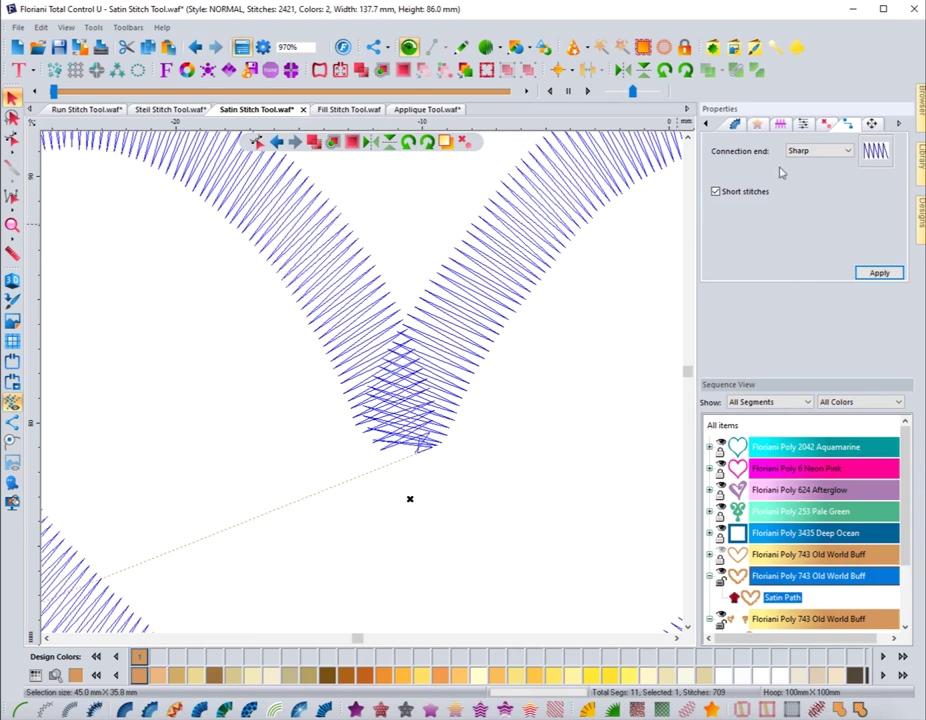
click(805, 151)
click(801, 181)
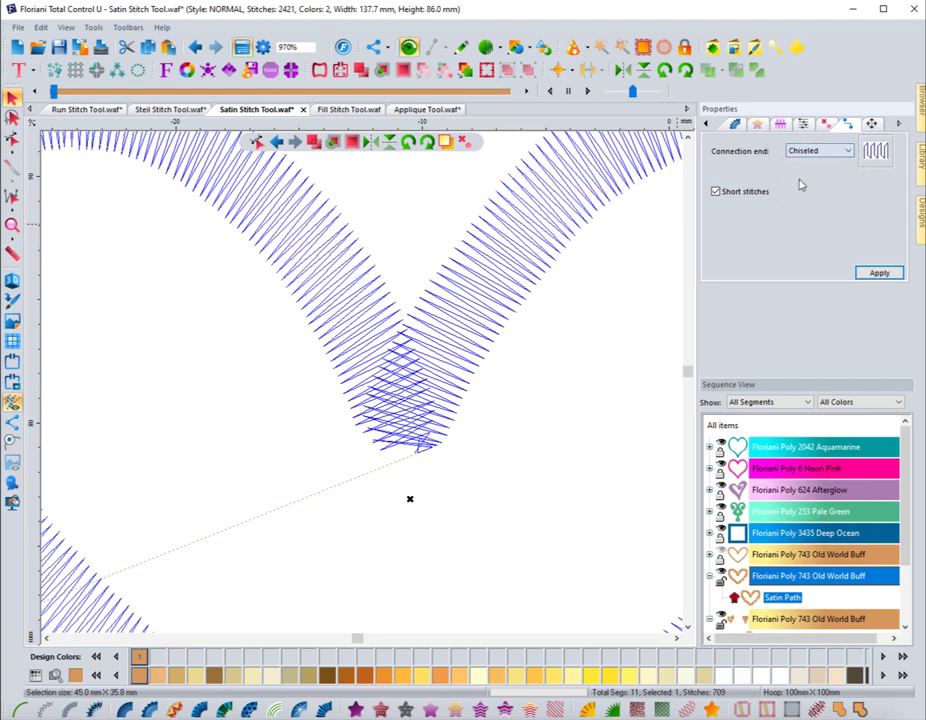
click(873, 276)
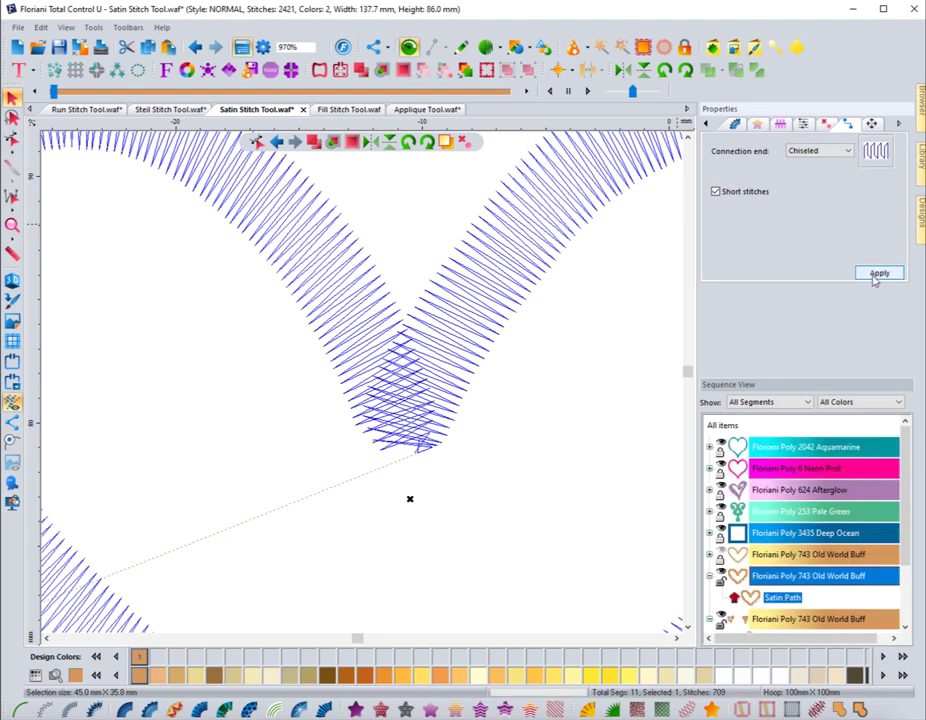
- Apply the Square connection end to the heart
click(820, 152)
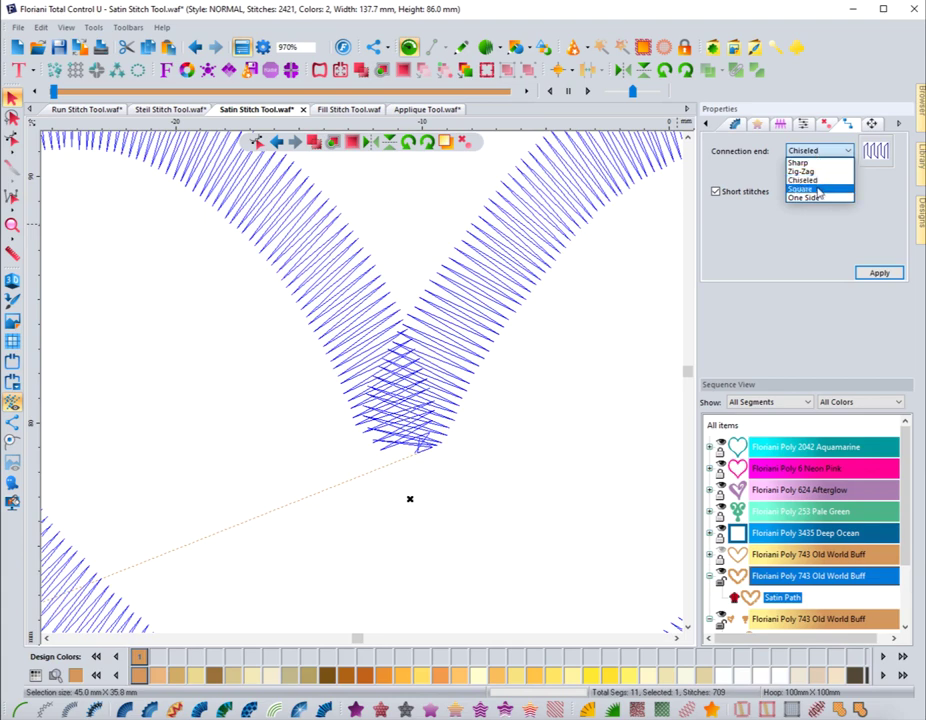
click(818, 192)
click(865, 272)
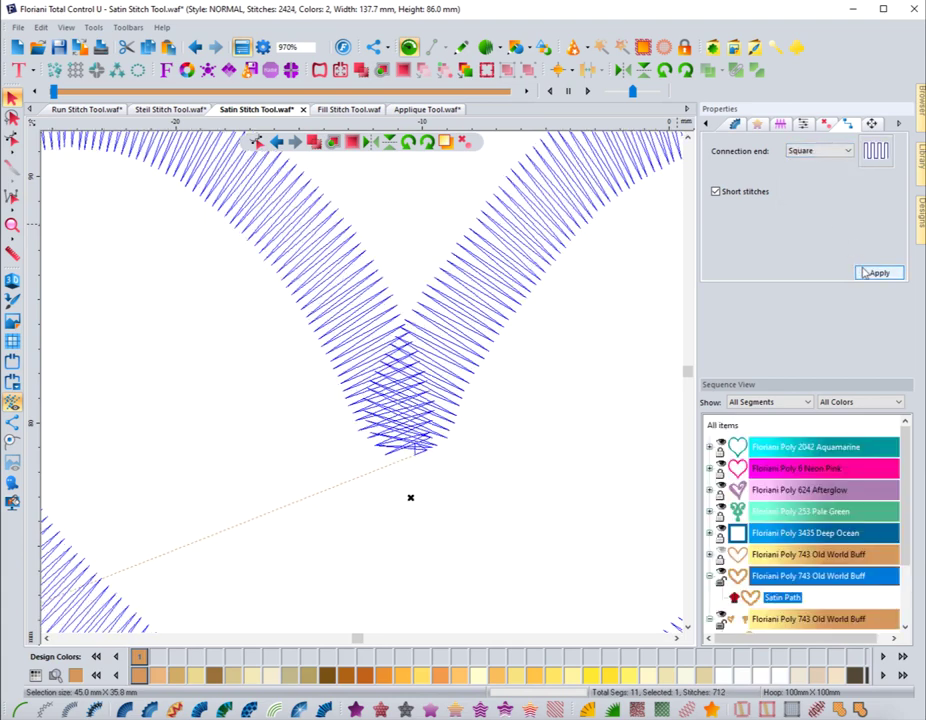
- Set the heart's satin density to 2 mm and apply it to spread the stitches apart
click(707, 124)
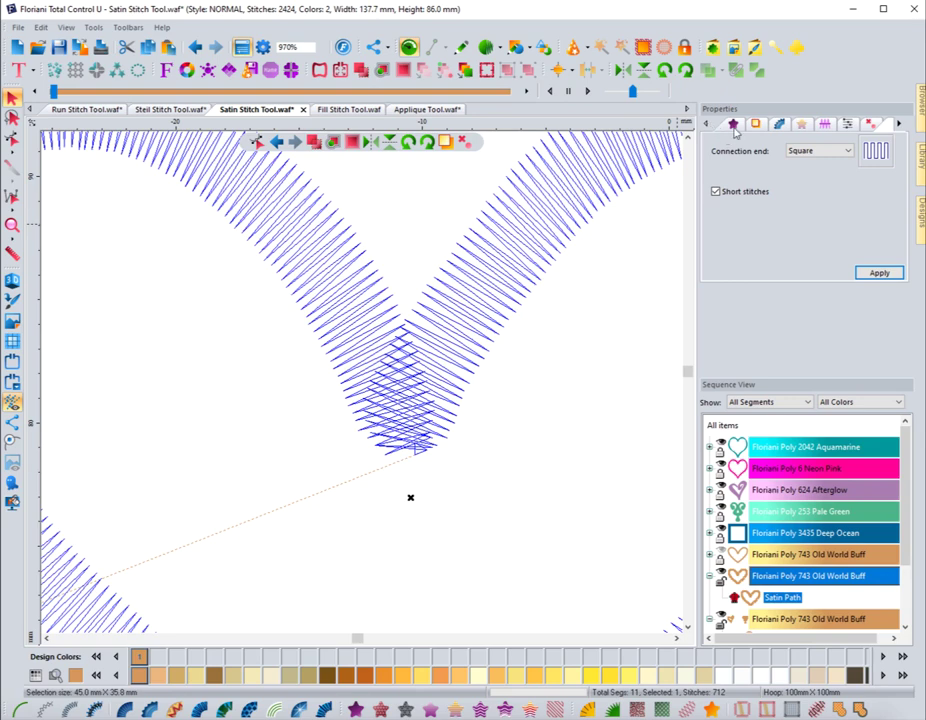
click(733, 125)
double_click(816, 210)
text(2)
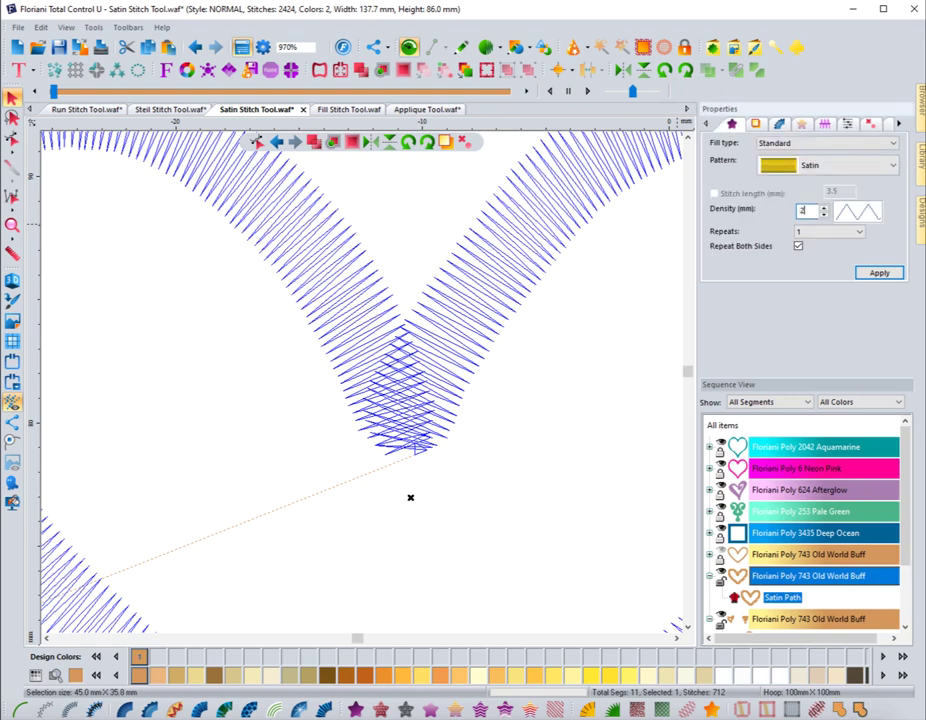
click(880, 272)
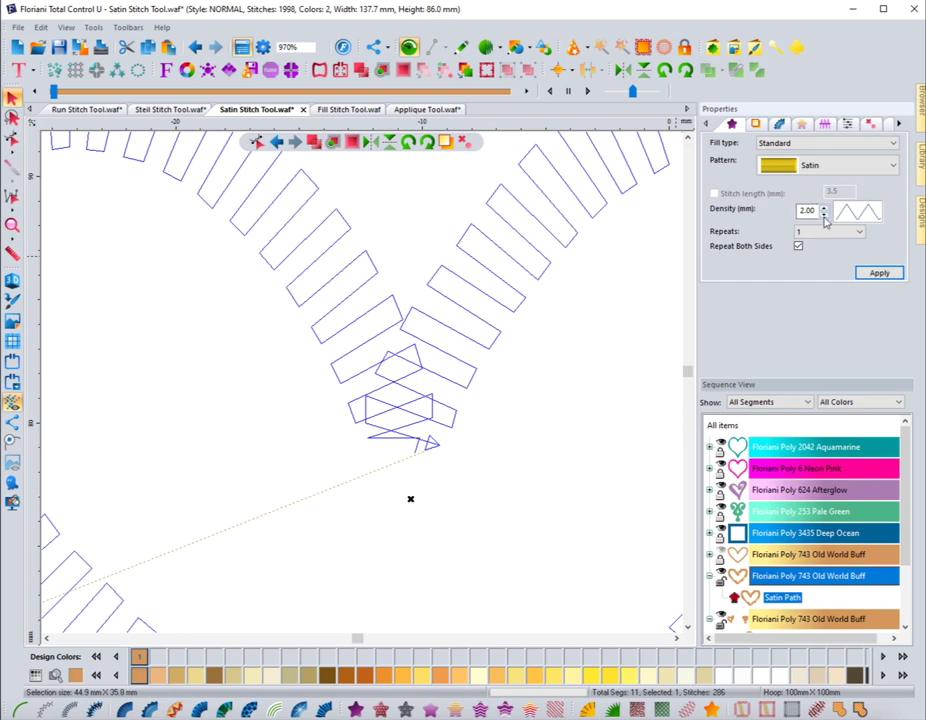
- Set the heart's satin density to 1 mm and apply the change
drag(820, 210, 762, 211)
text(1)
click(874, 273)
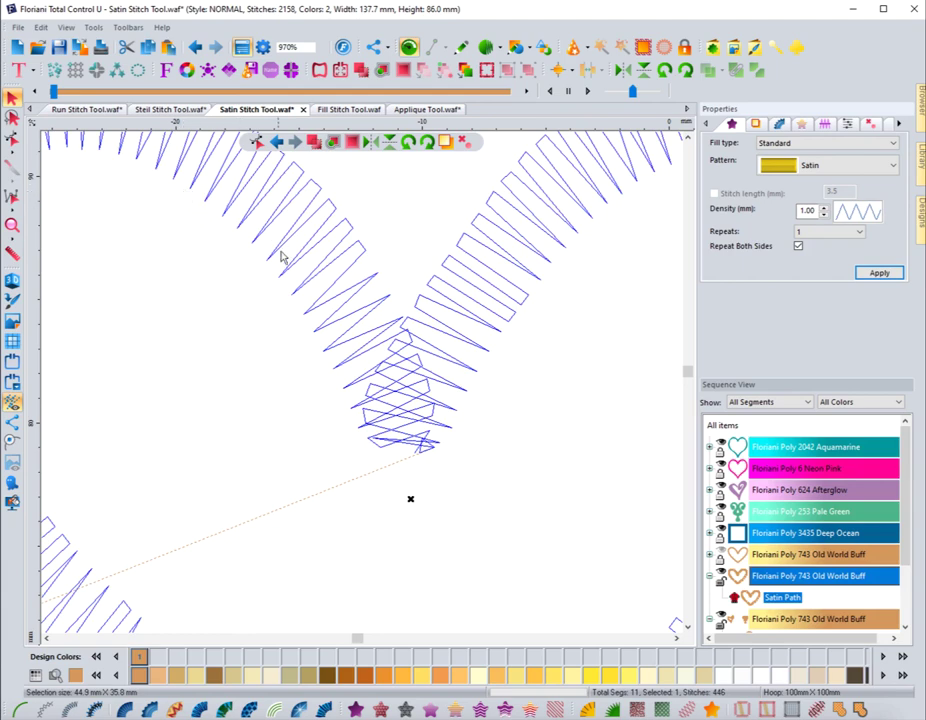
- Set the heart's satin density back to 0.4 mm and apply the change
double_click(815, 211)
text(4)
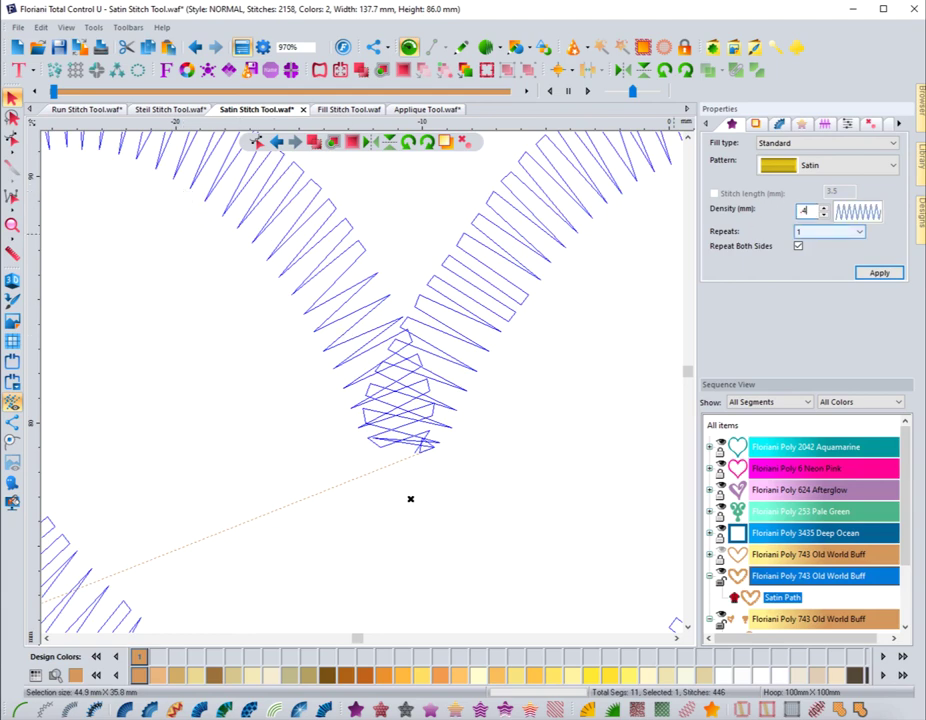
click(879, 273)
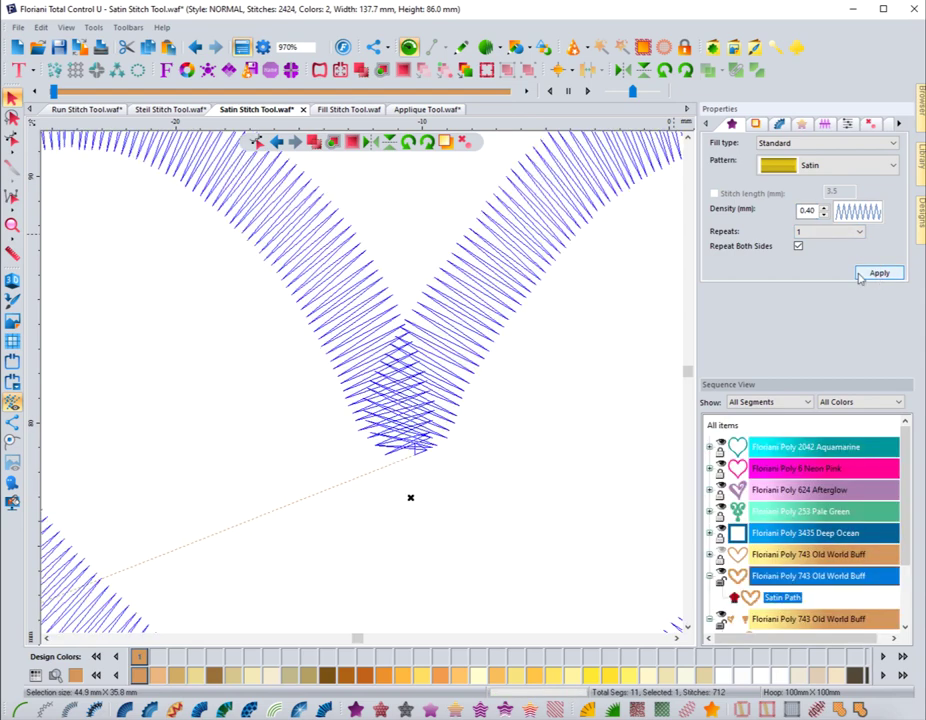
- Apply the One Side connection end to the heart with the whole shape in view
click(898, 123)
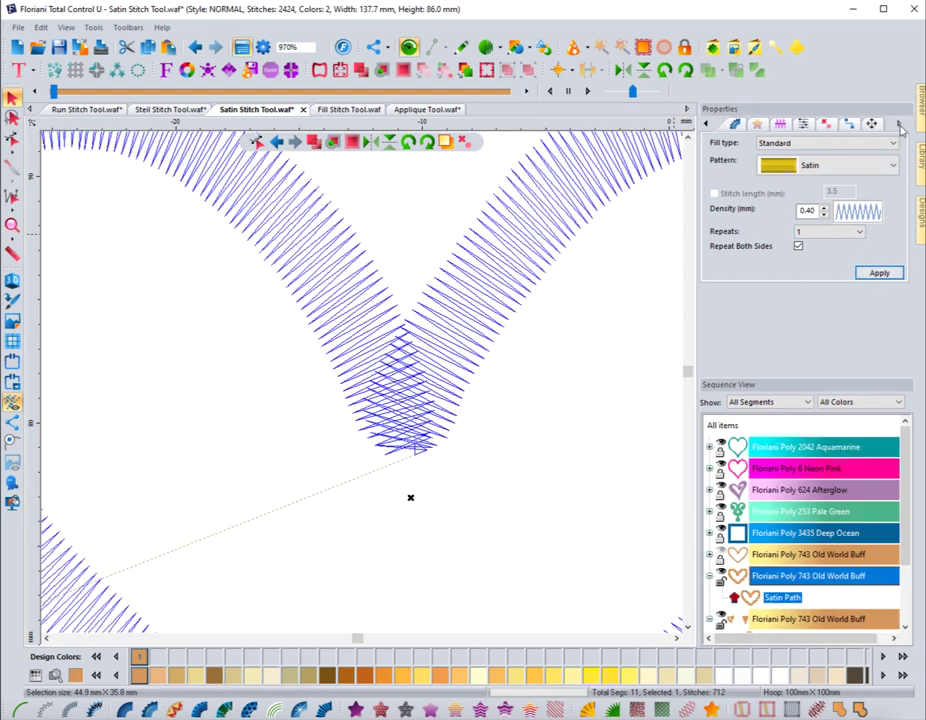
click(898, 123)
click(848, 123)
click(818, 151)
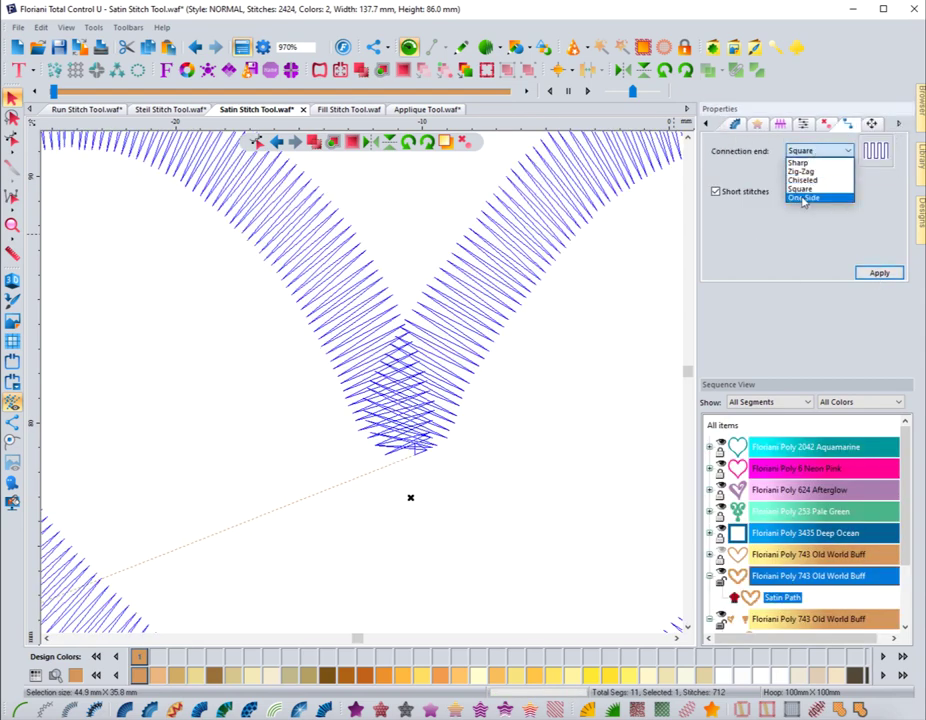
click(12, 226)
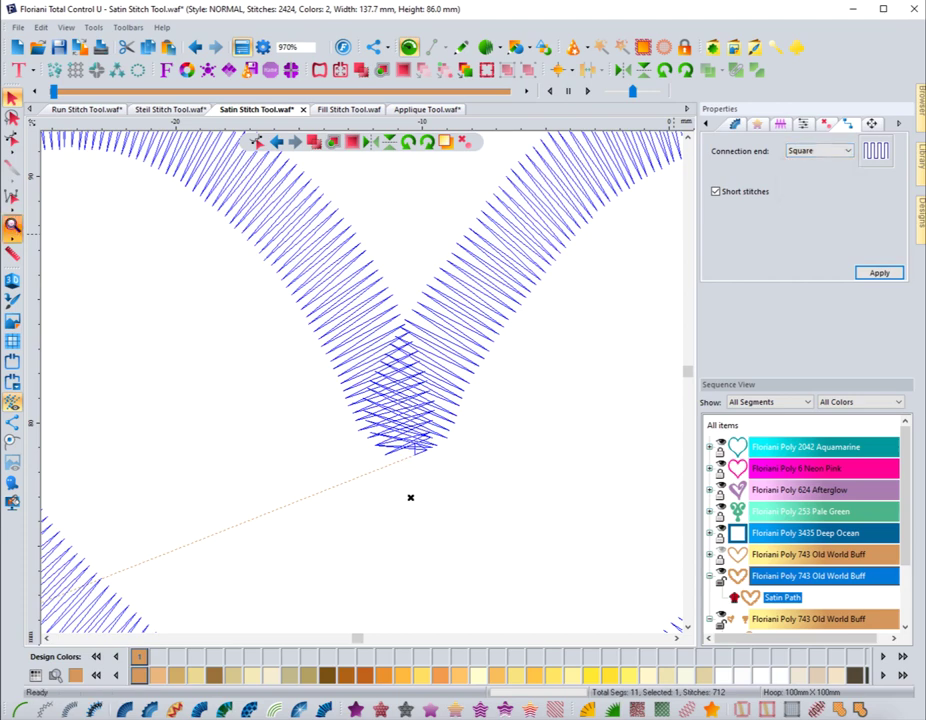
click(12, 227)
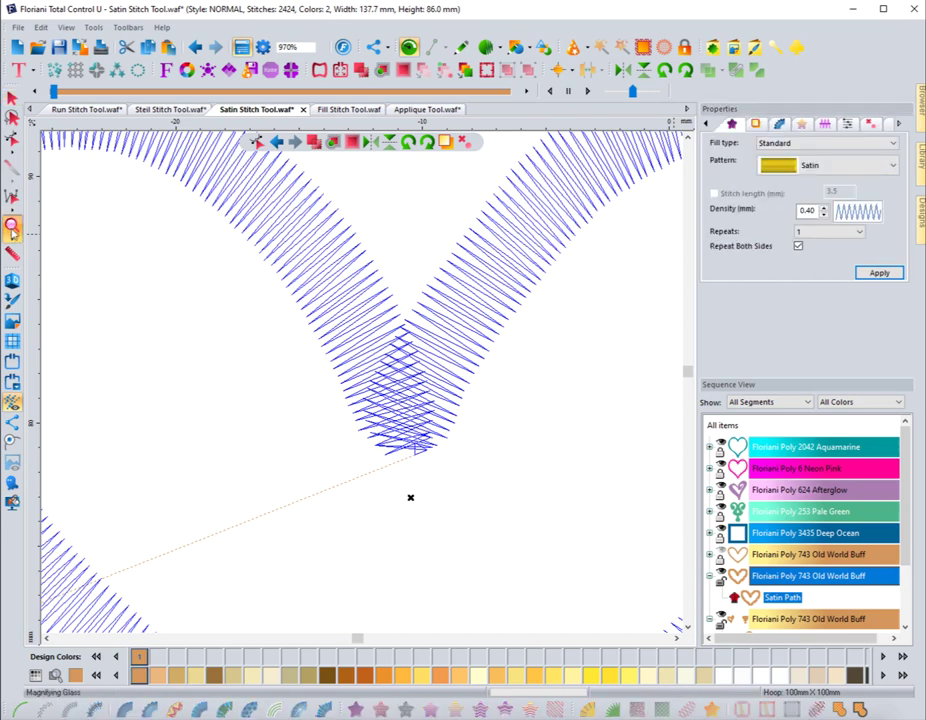
key(ctrl+0)
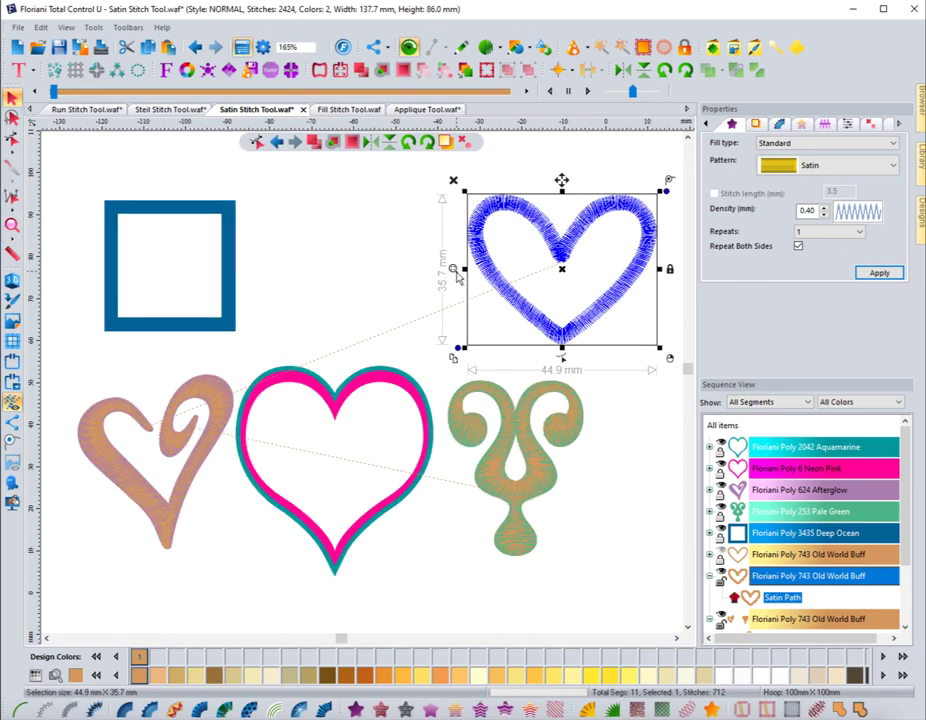
key(ctrl+shift+0)
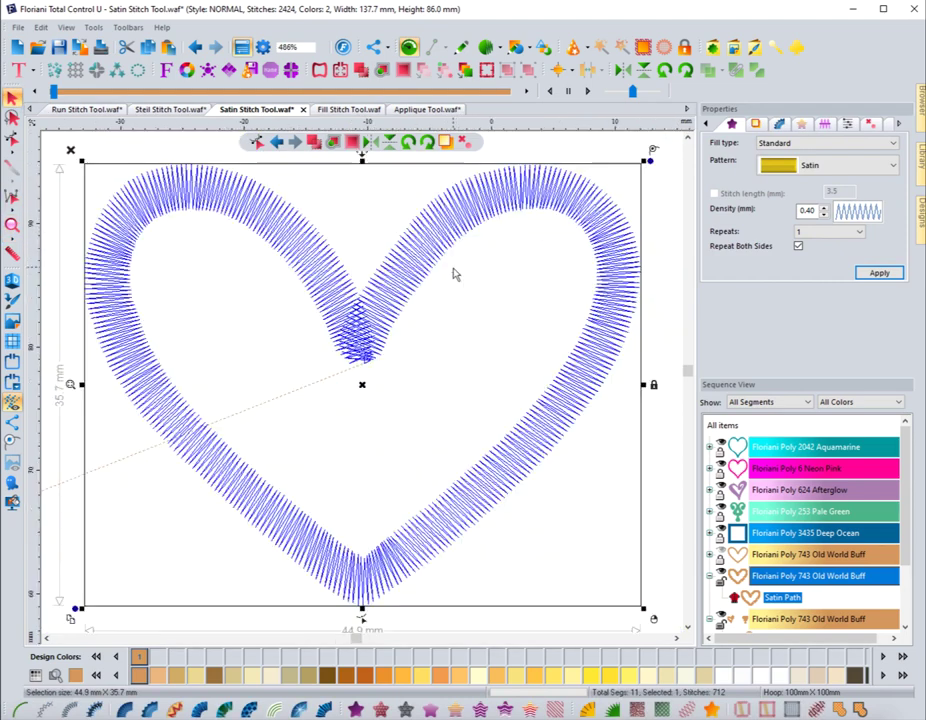
click(889, 123)
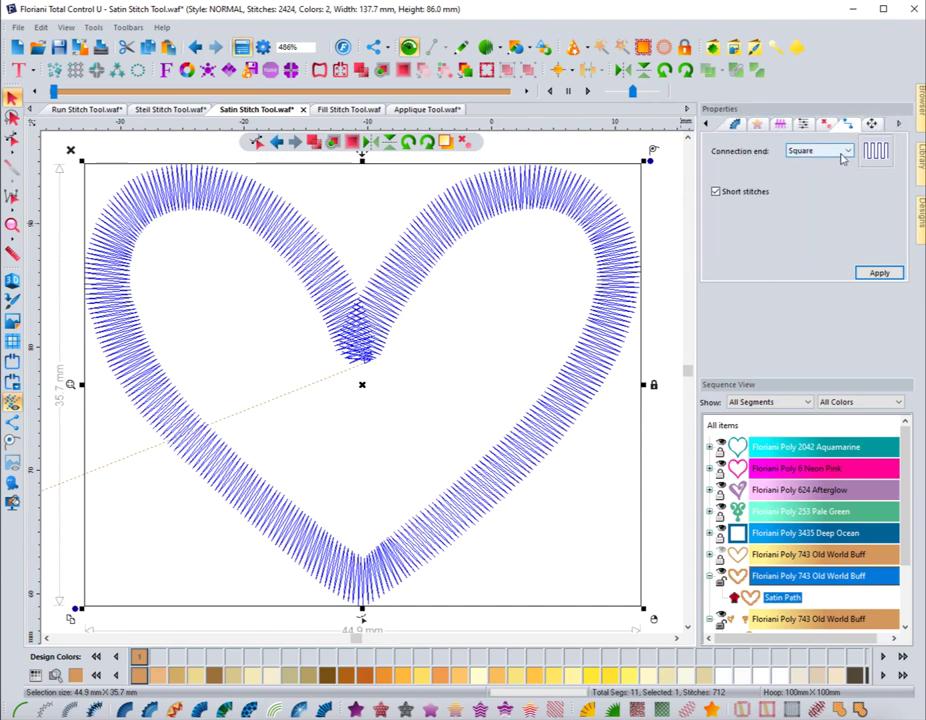
click(841, 152)
click(830, 205)
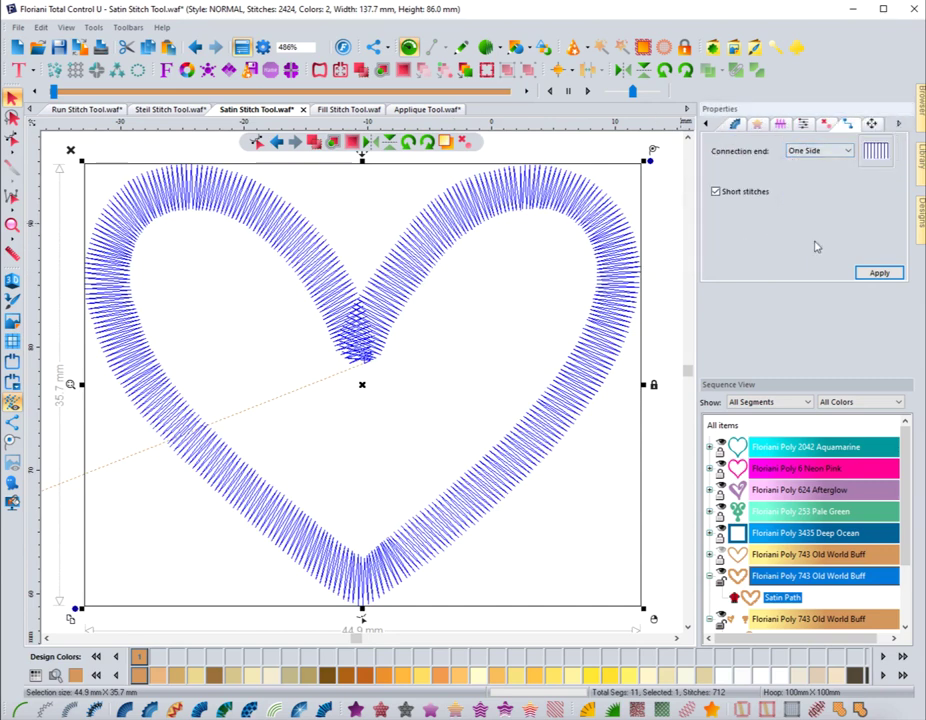
click(866, 274)
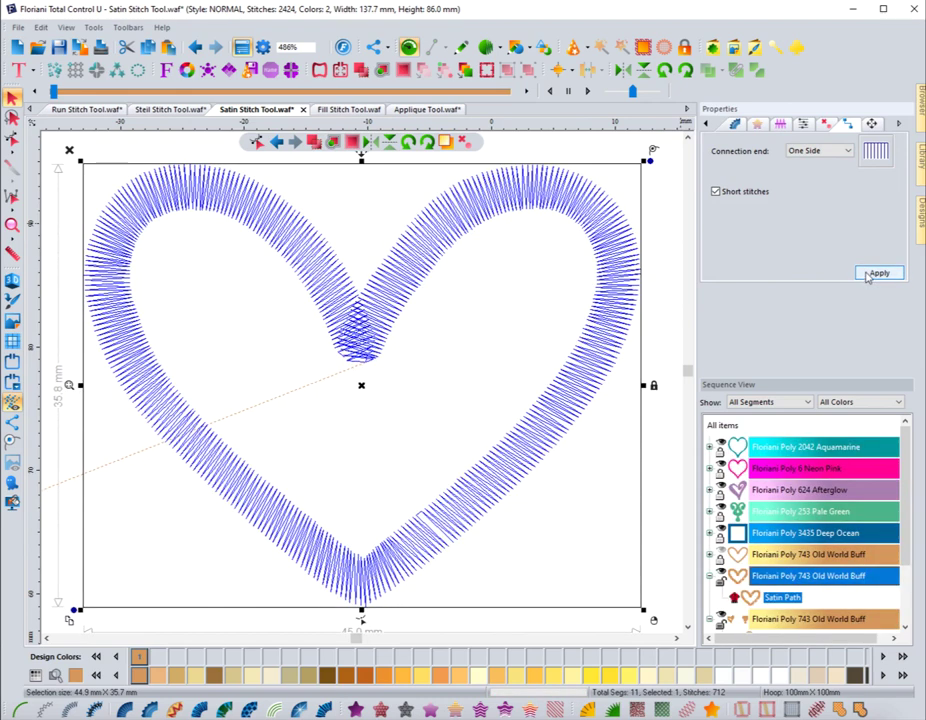
click(833, 152)
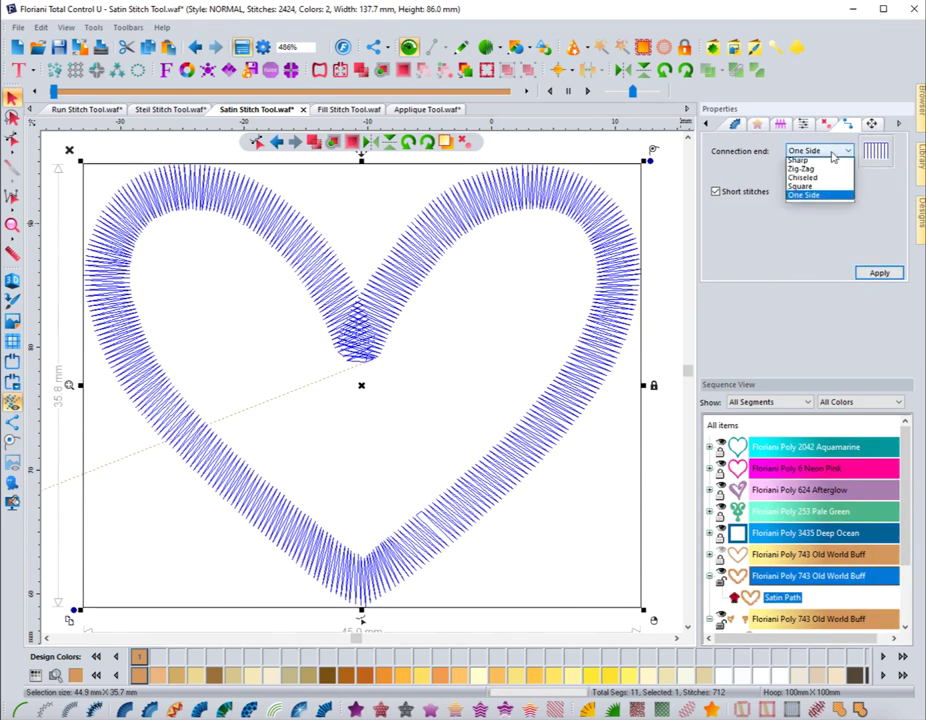
click(823, 196)
click(866, 270)
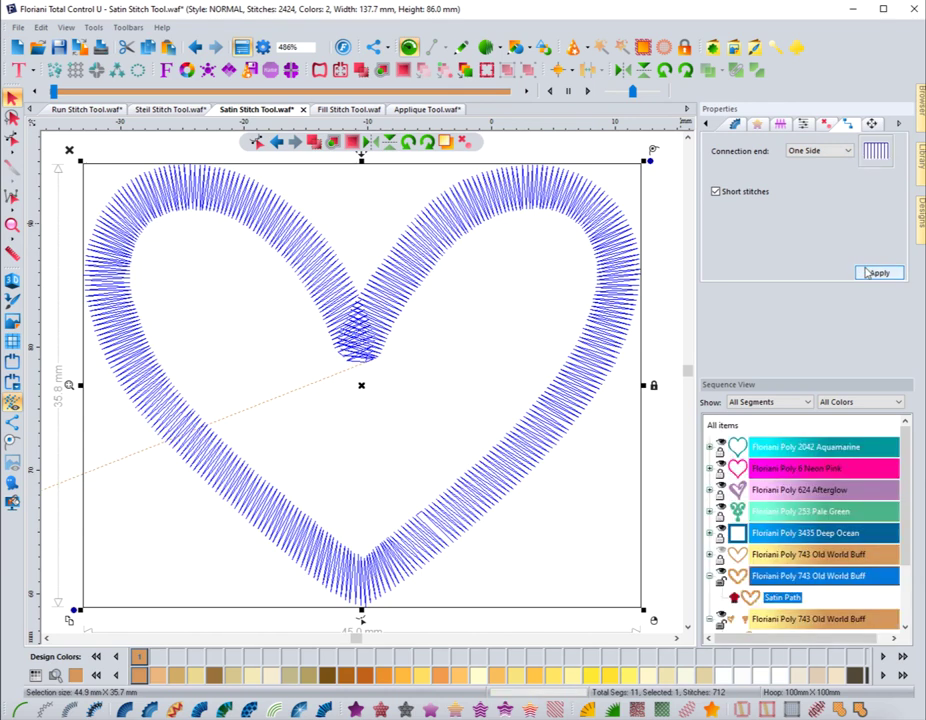
- Set the heart's satin density to 1 mm with the One Side connection end in place and apply it
click(708, 126)
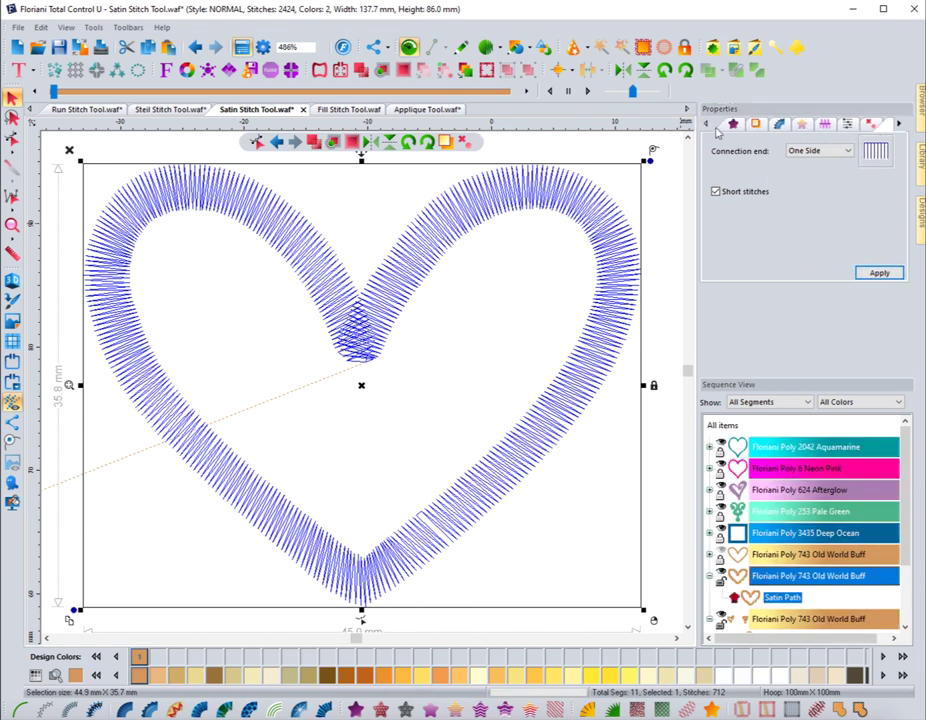
click(731, 125)
double_click(808, 210)
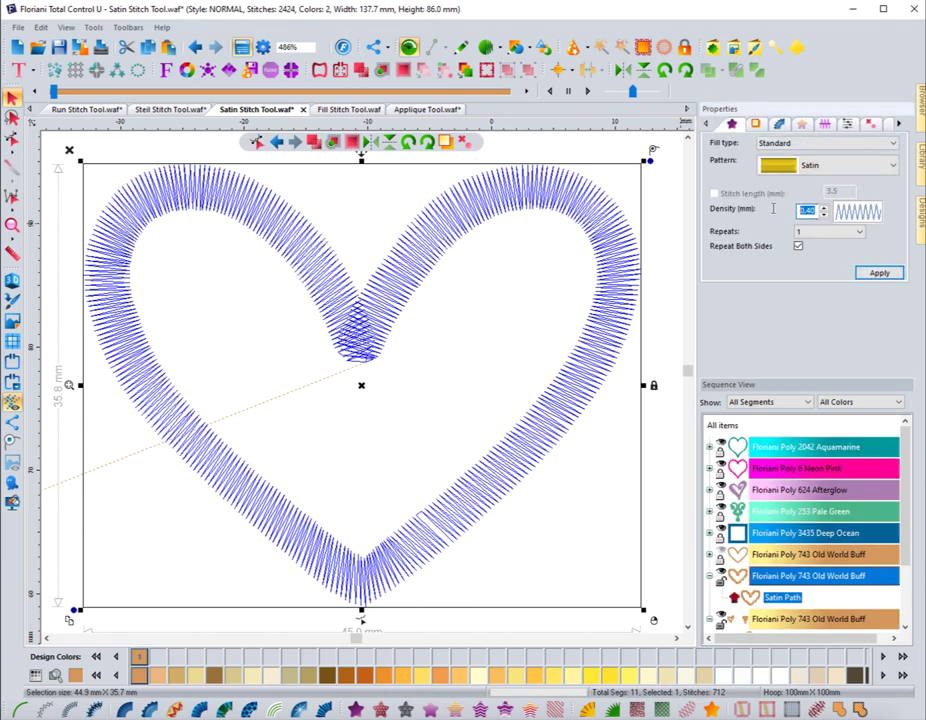
text(1)
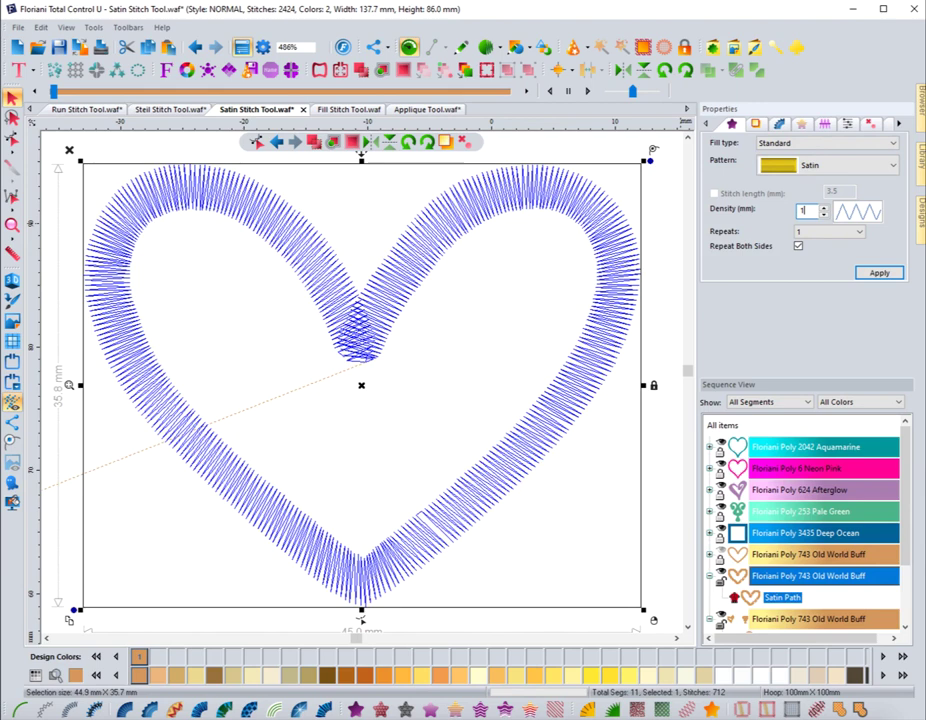
click(879, 272)
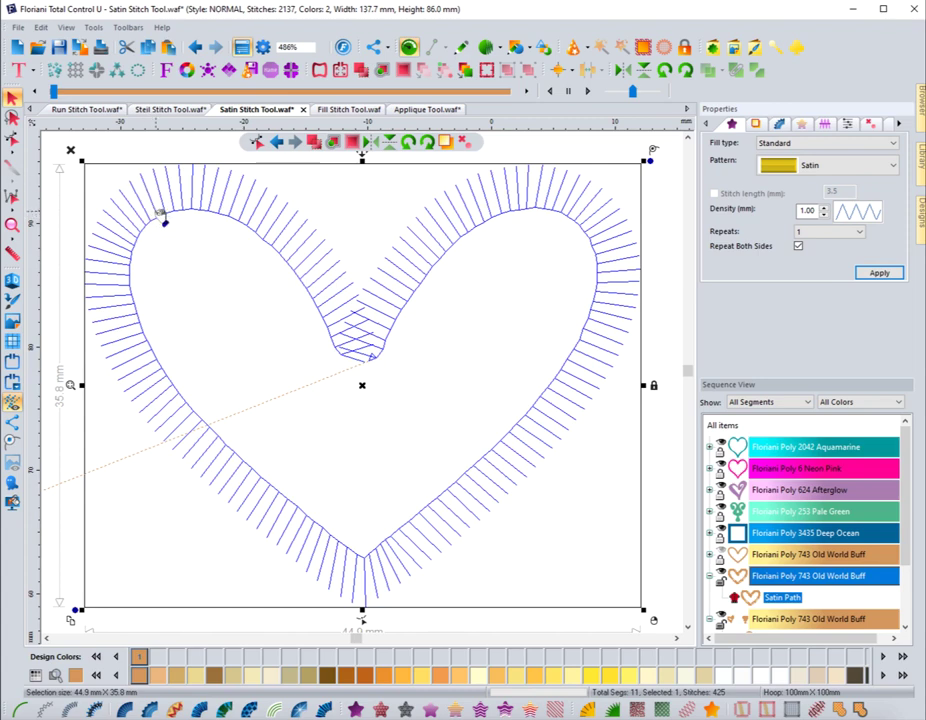
- Reselect the heart, set its satin density to 2 mm, and apply the change
click(64, 93)
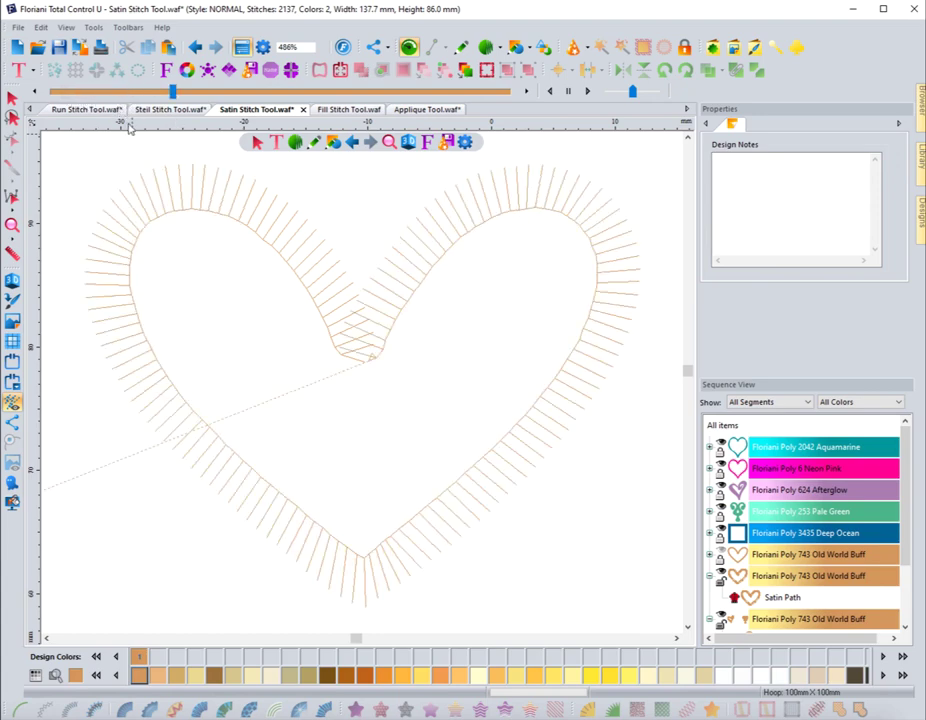
click(188, 213)
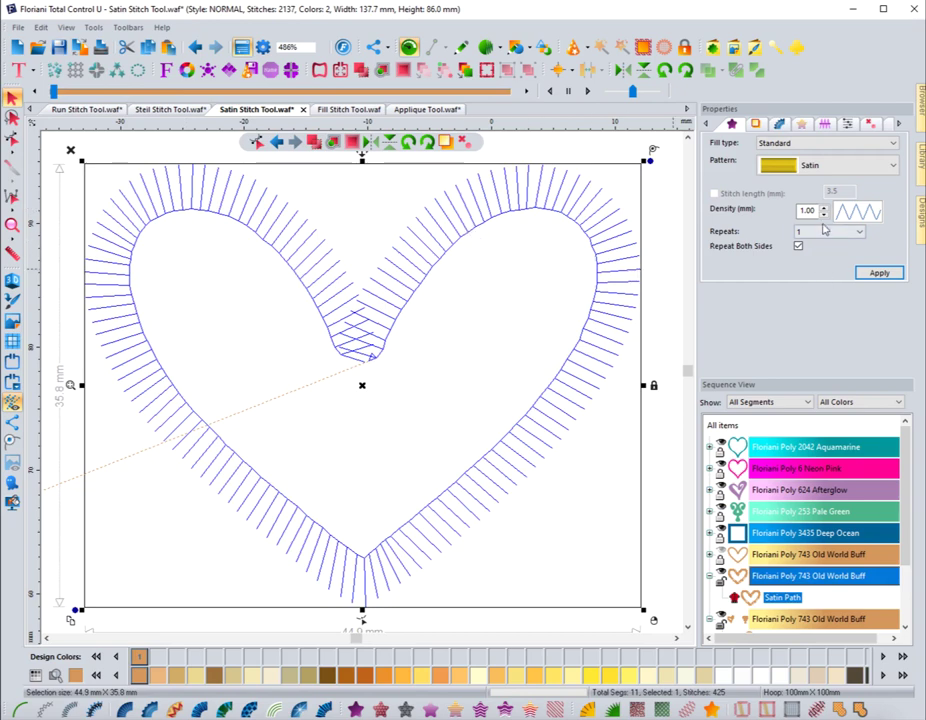
drag(818, 211, 776, 218)
text(2)
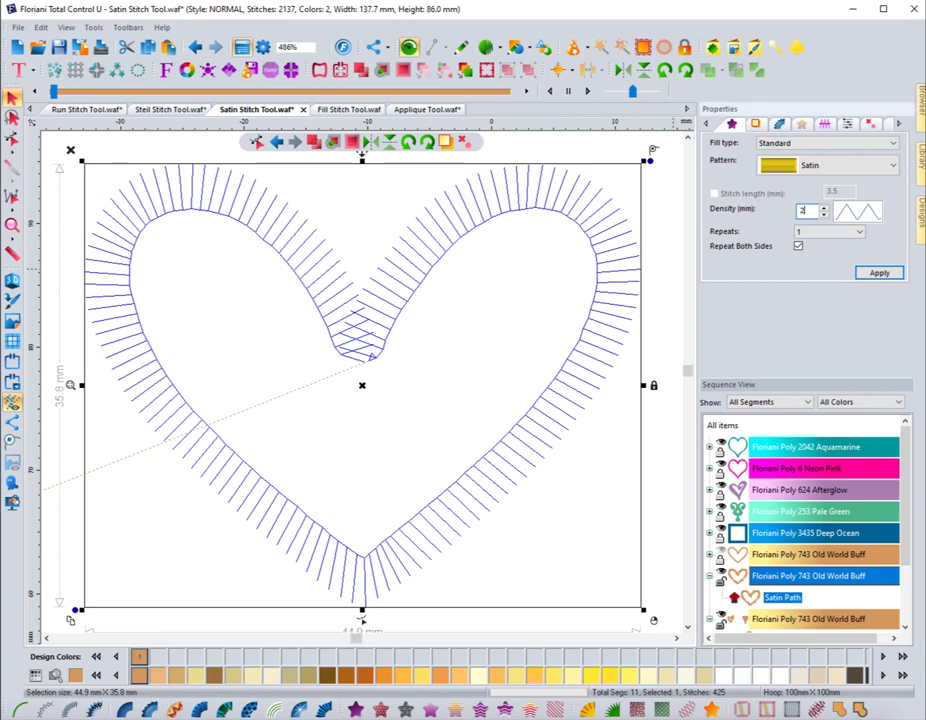
click(870, 274)
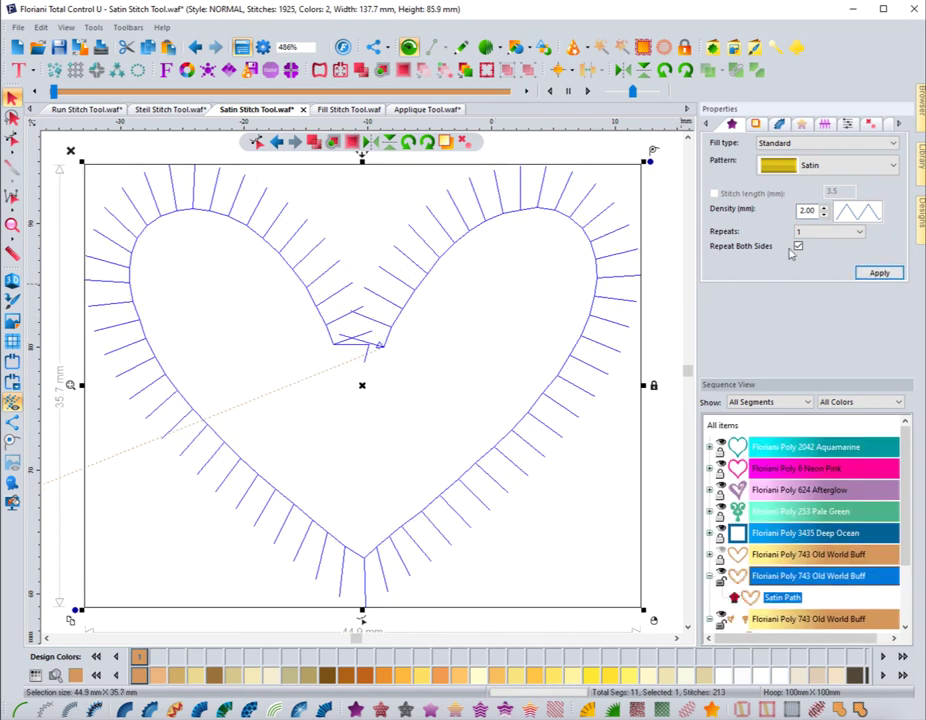
- Return the heart's satin density to 1 mm and apply the change
click(820, 210)
text(1)
click(872, 273)
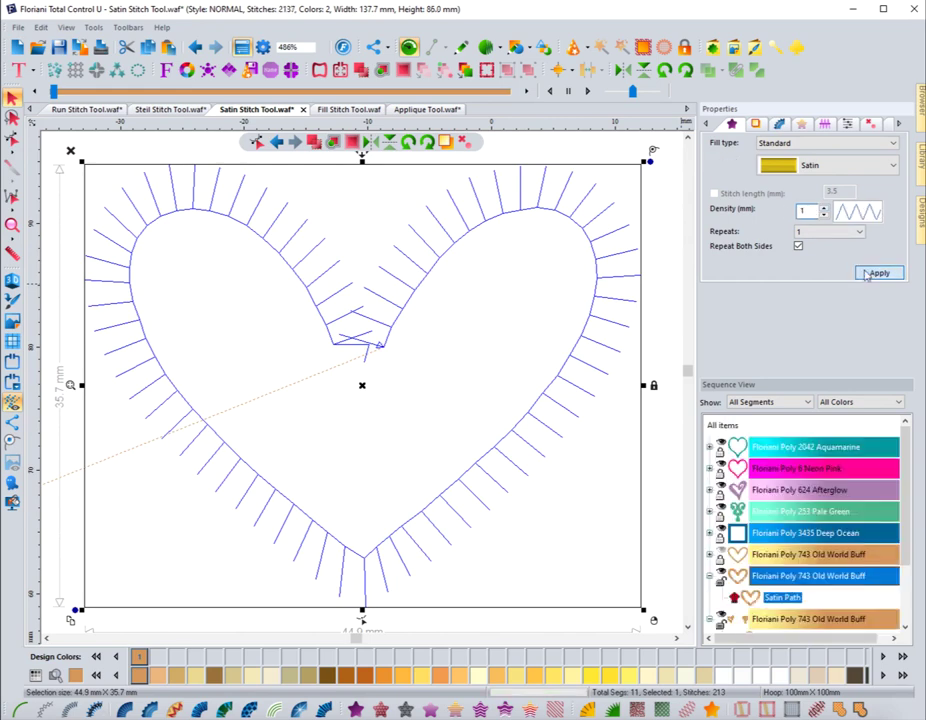
- Apply the Sharp connection end to the heart and view its size and rotation settings
click(897, 125)
click(852, 124)
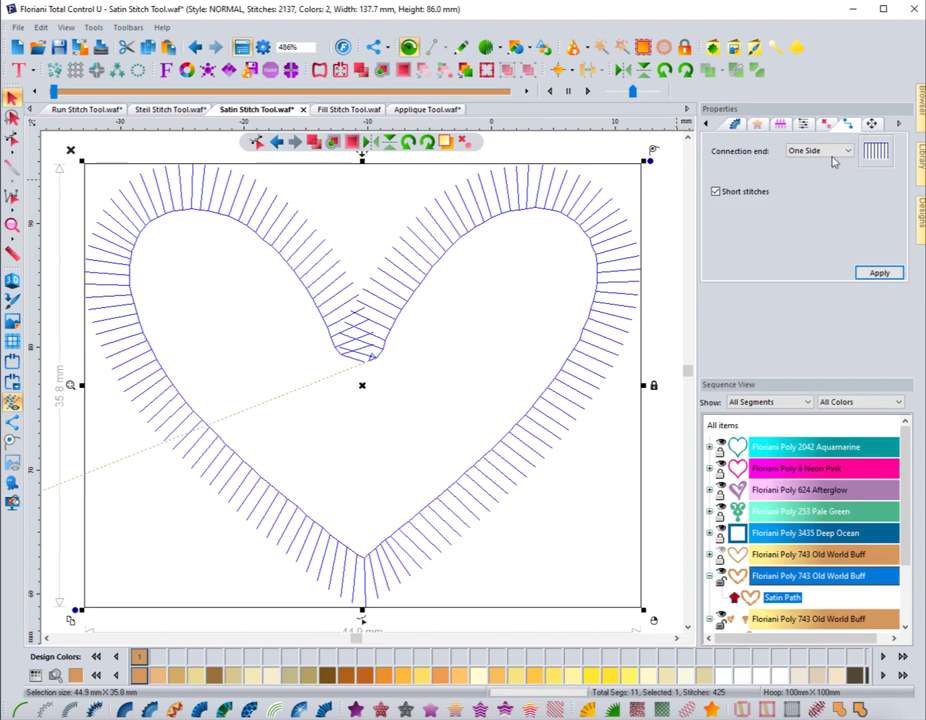
click(838, 151)
click(804, 170)
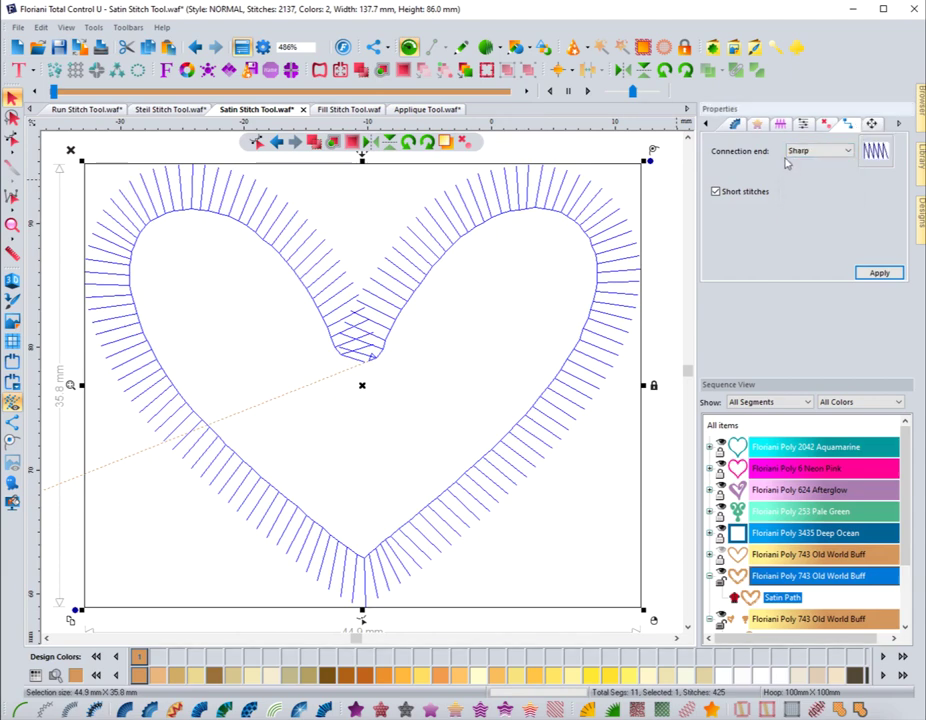
click(881, 275)
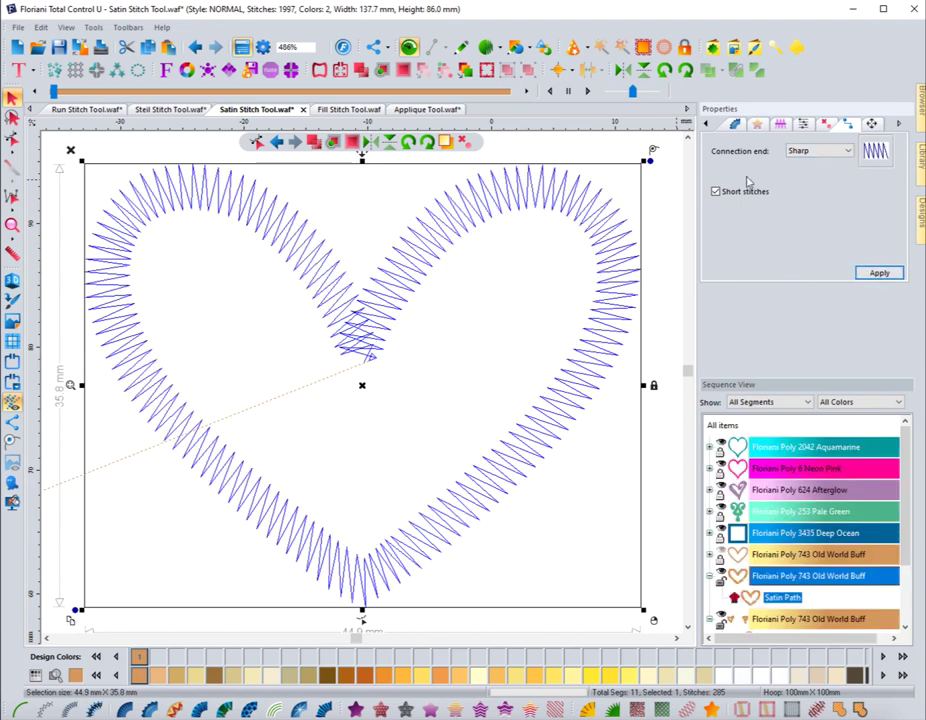
click(873, 124)
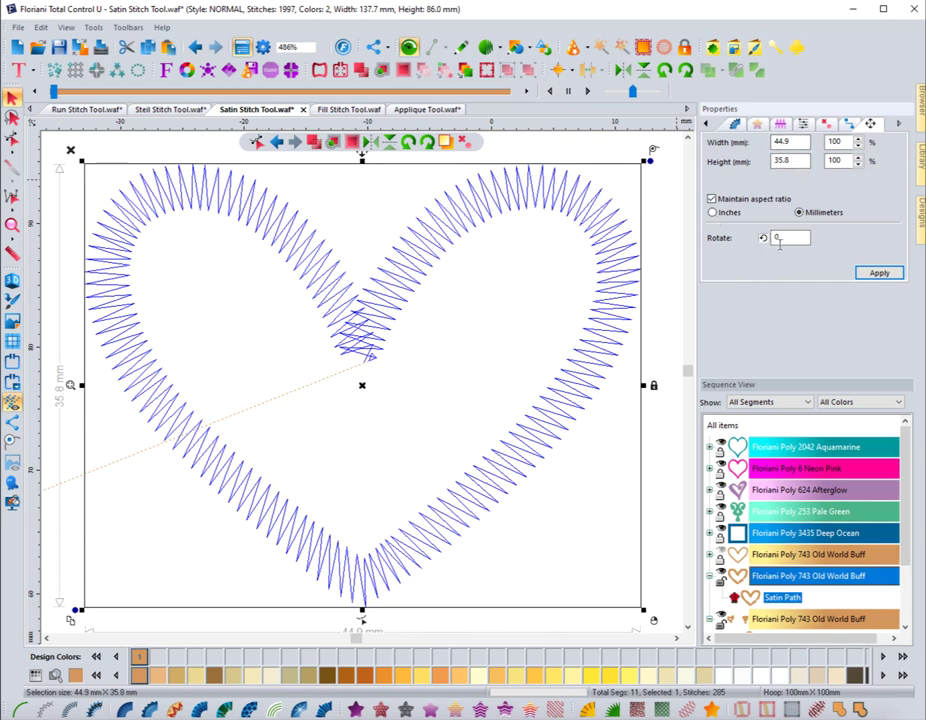
click(847, 124)
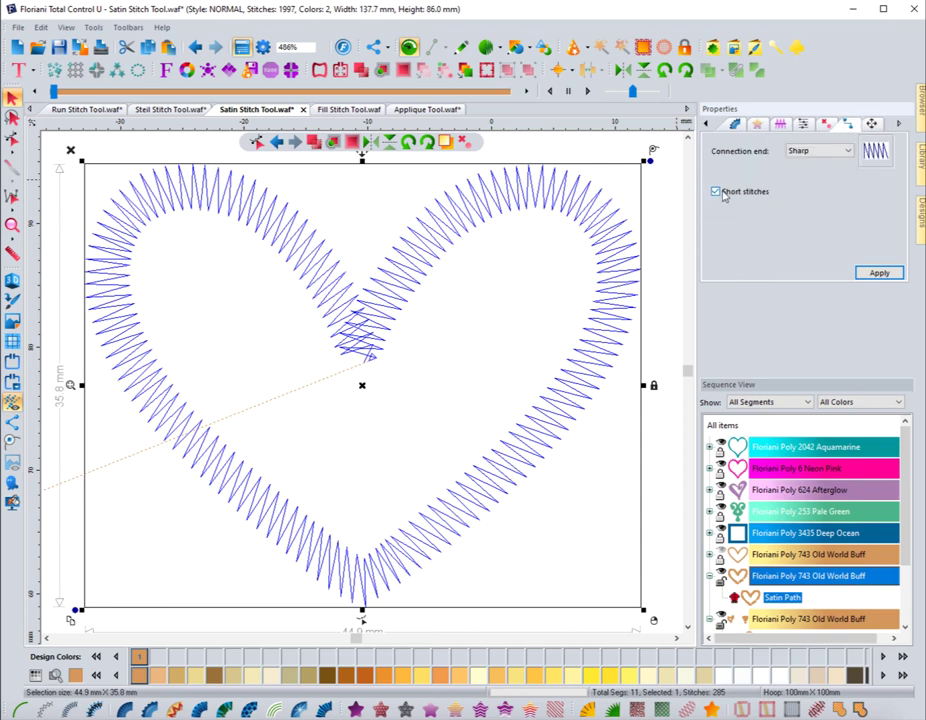
- Examine the curled satin heart up close, including its stitches in 3D
scroll(290, 320, down, 1)
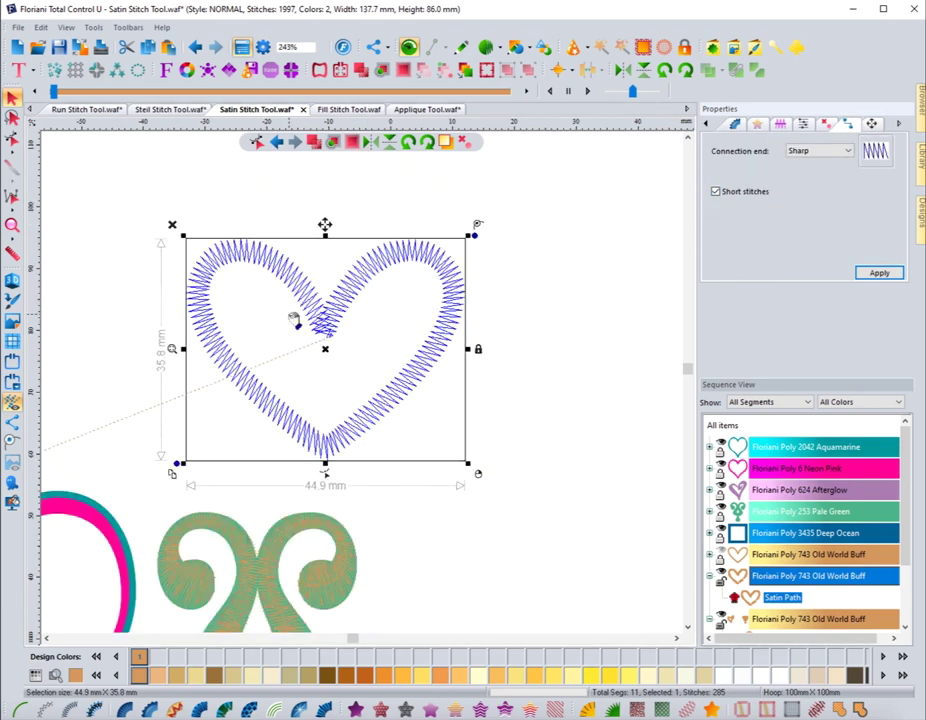
scroll(295, 320, down, 1)
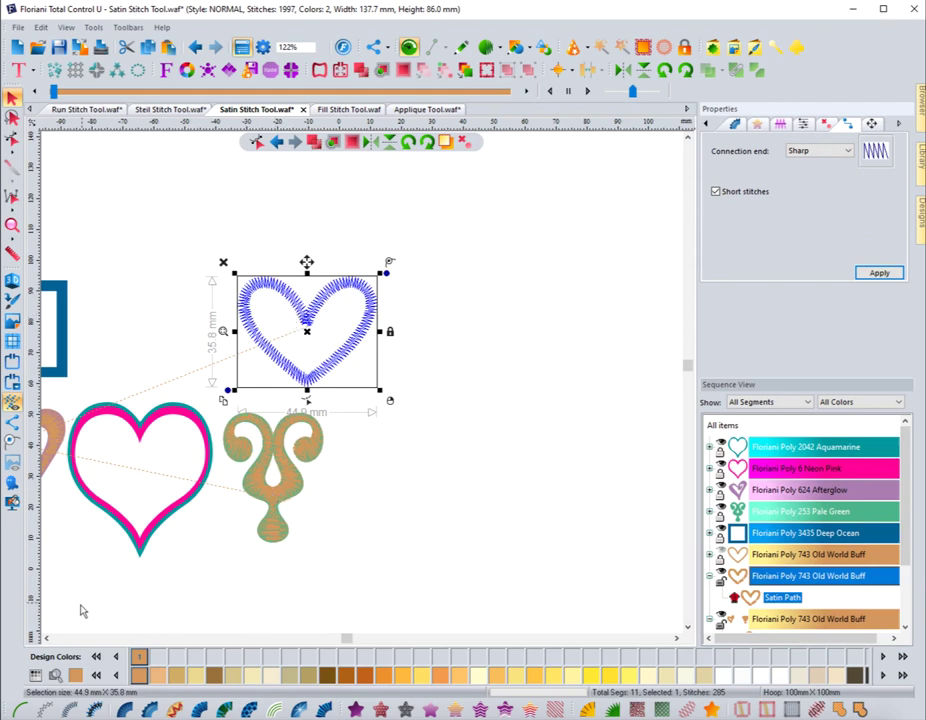
click(46, 637)
click(46, 637)
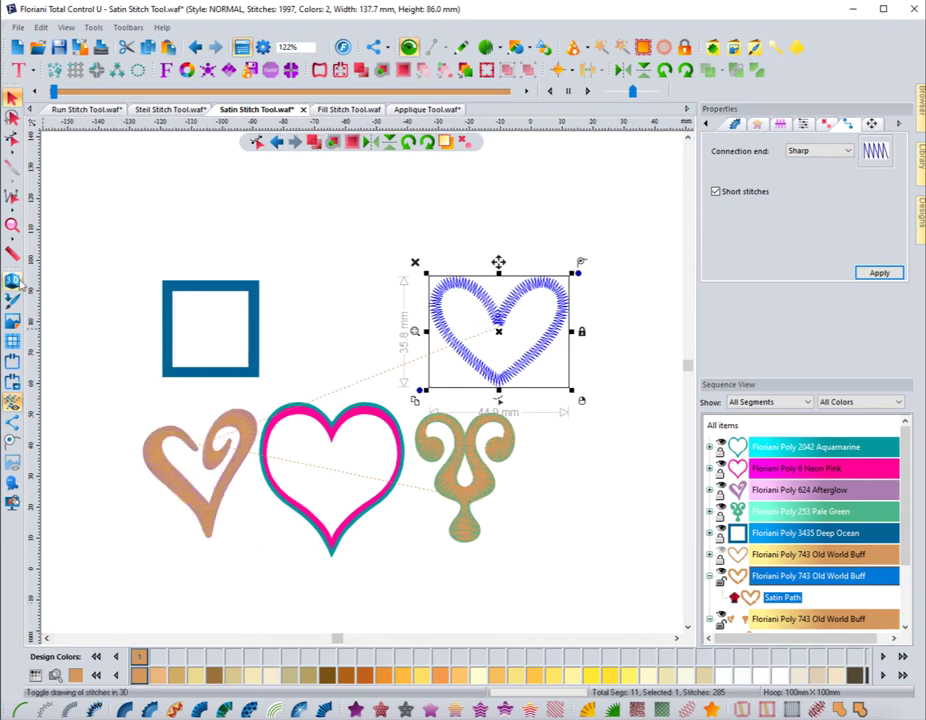
key(z)
drag(138, 391, 254, 513)
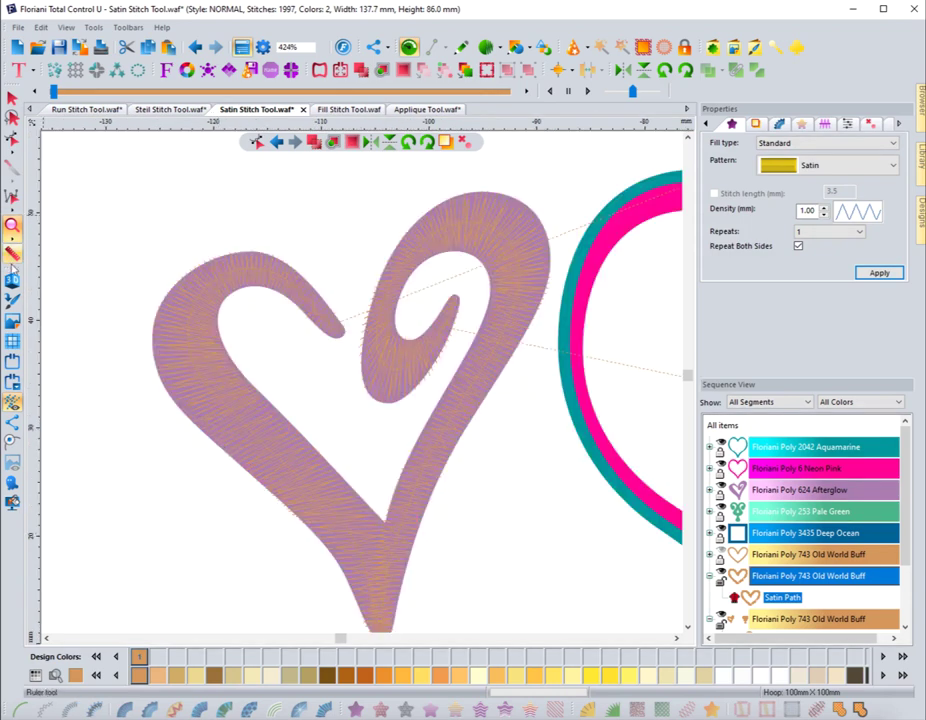
click(11, 199)
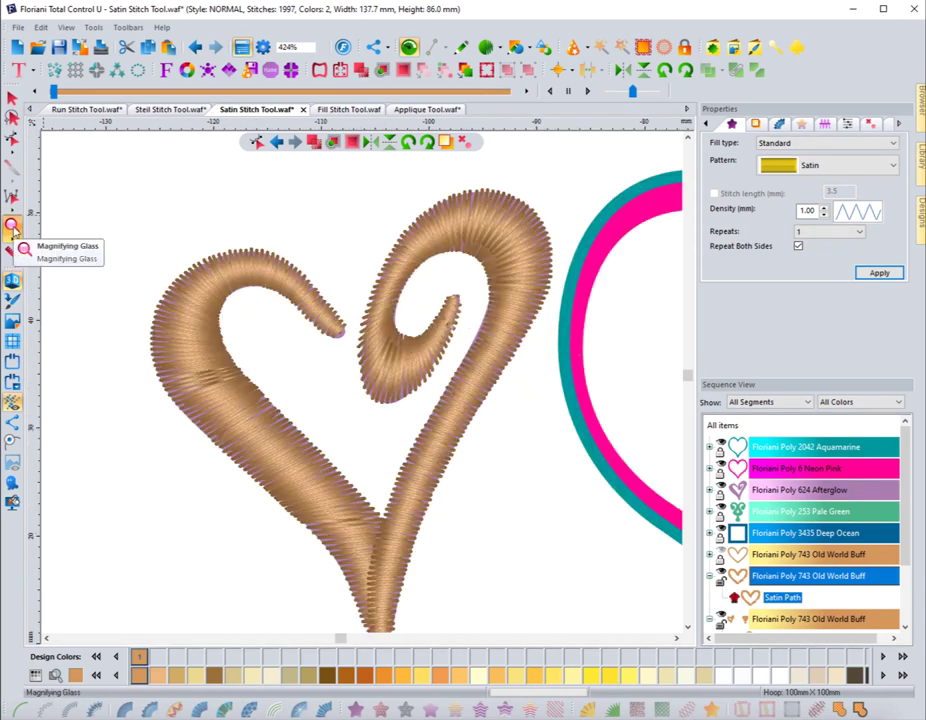
right_click(160, 290)
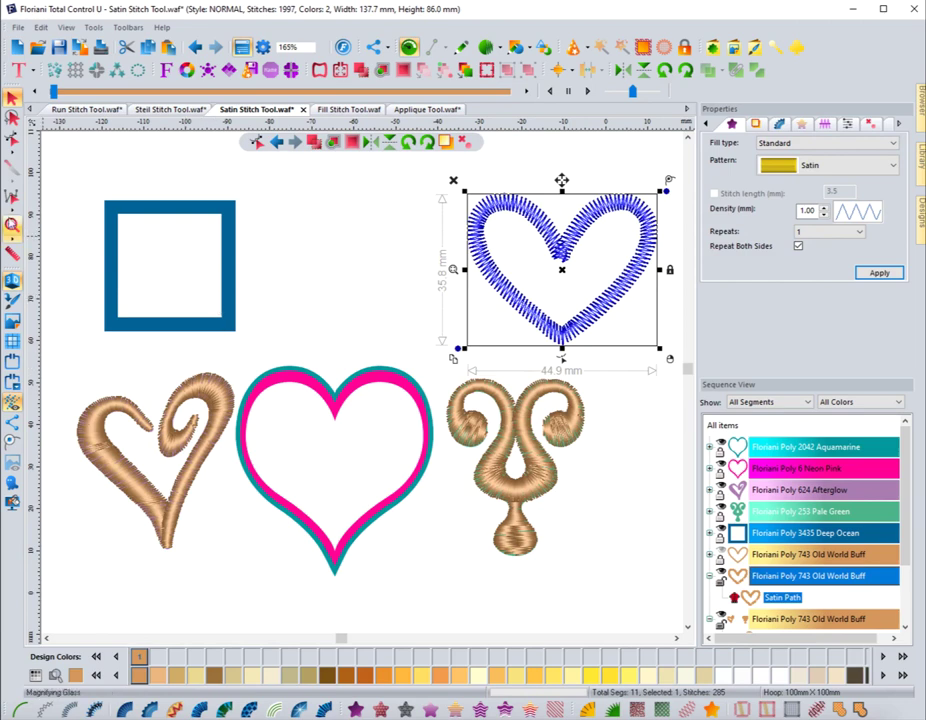
- Magnify the upper curl of the curled heart with 3D off and hide its Floriani Poly 624 Afterglow artwork
click(12, 225)
drag(178, 364, 244, 428)
click(12, 281)
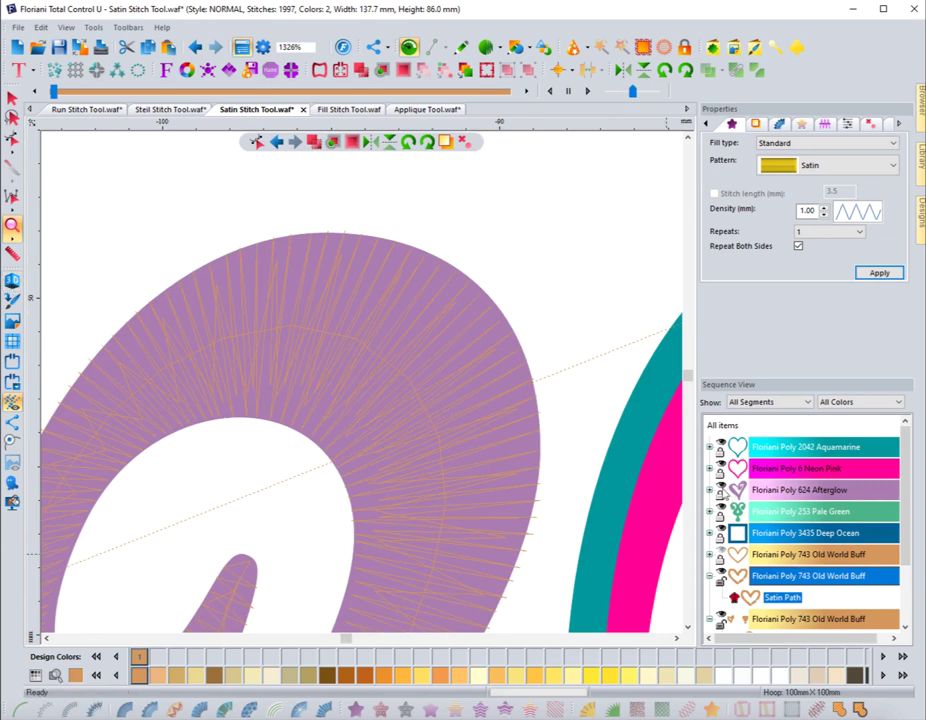
key(Escape)
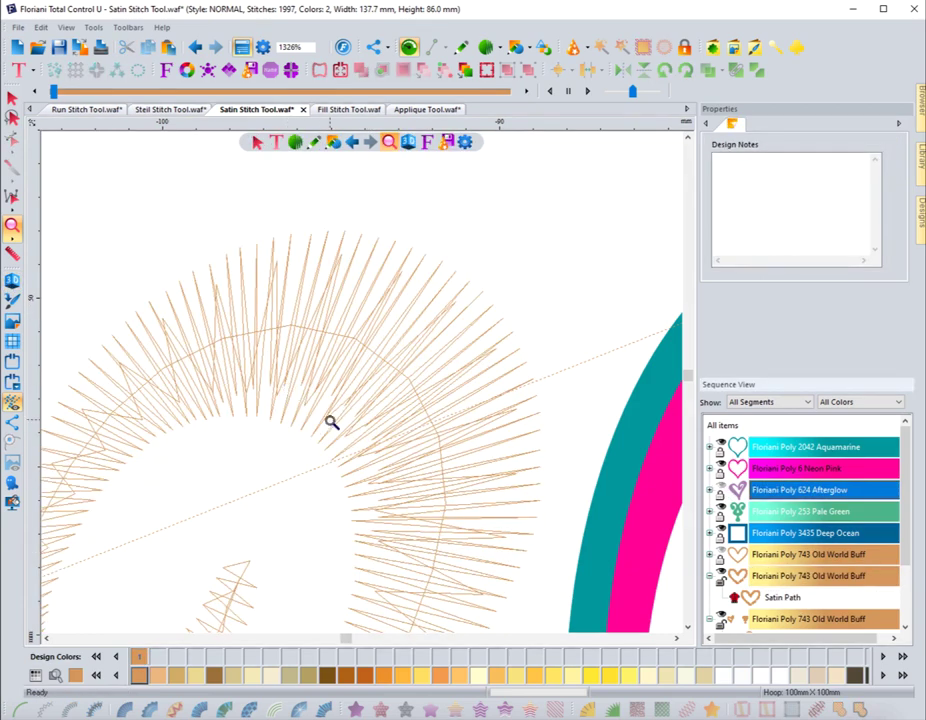
- Remove the Parallel underlay from the Floriani Poly 743 Old World Buff group containing the curled heart and apply the change
click(758, 578)
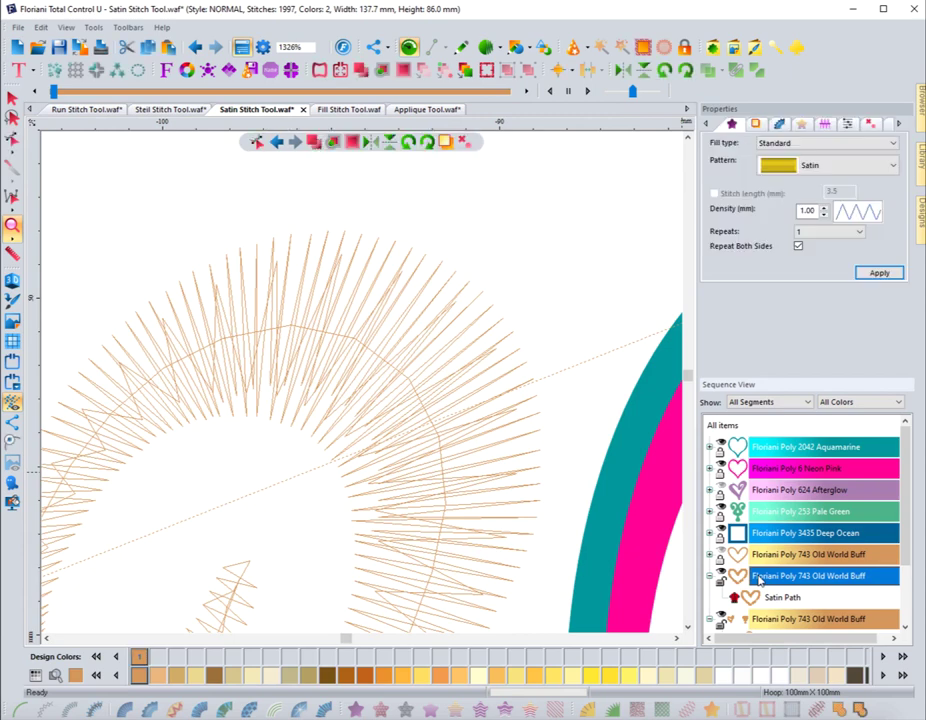
click(710, 578)
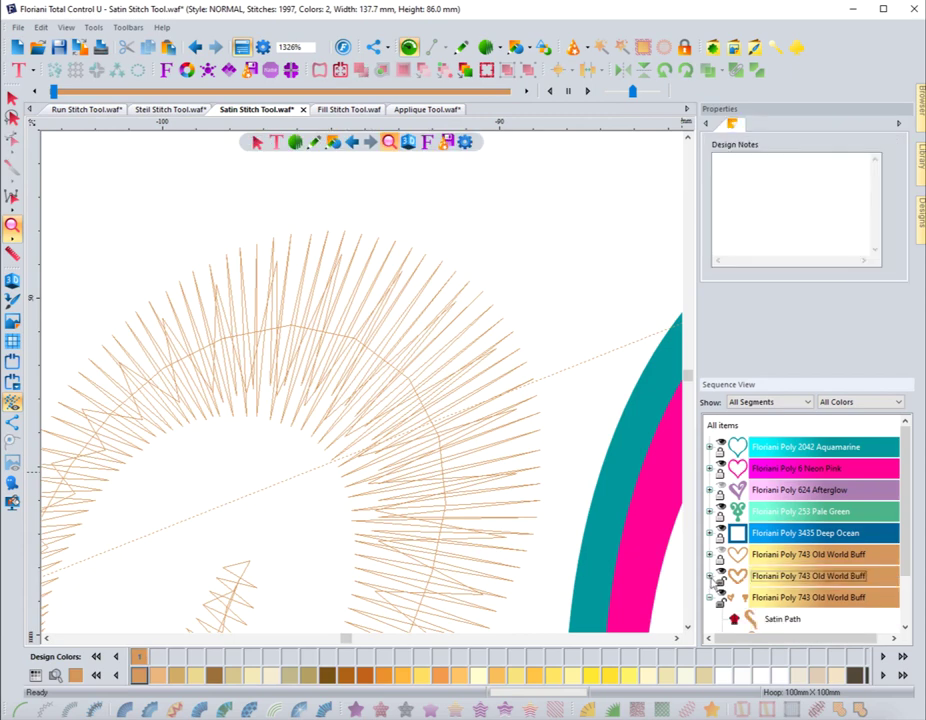
click(768, 600)
click(753, 124)
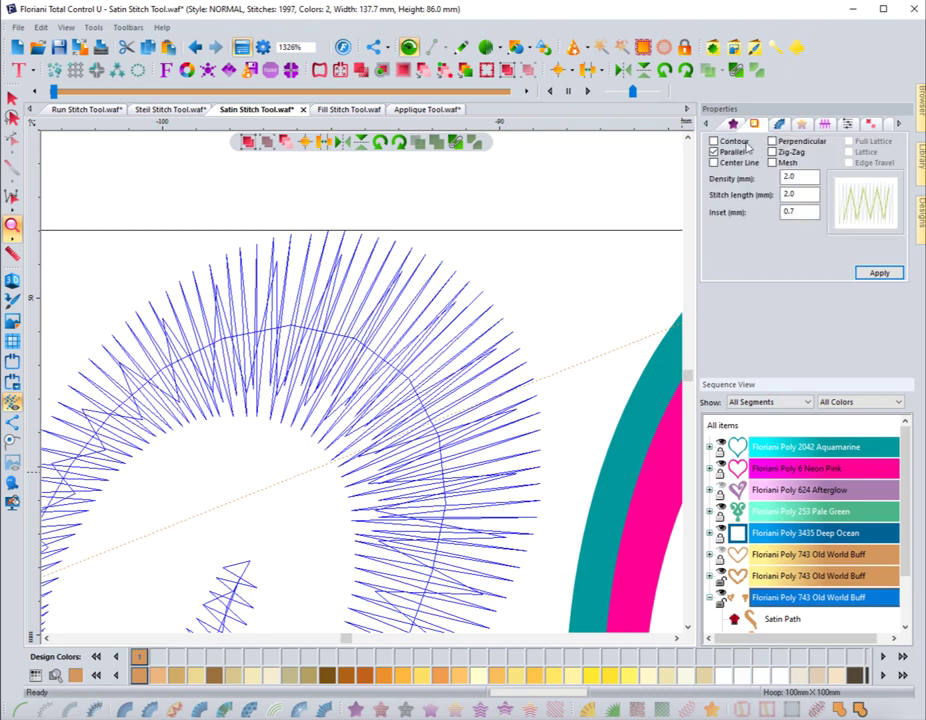
click(714, 152)
click(876, 272)
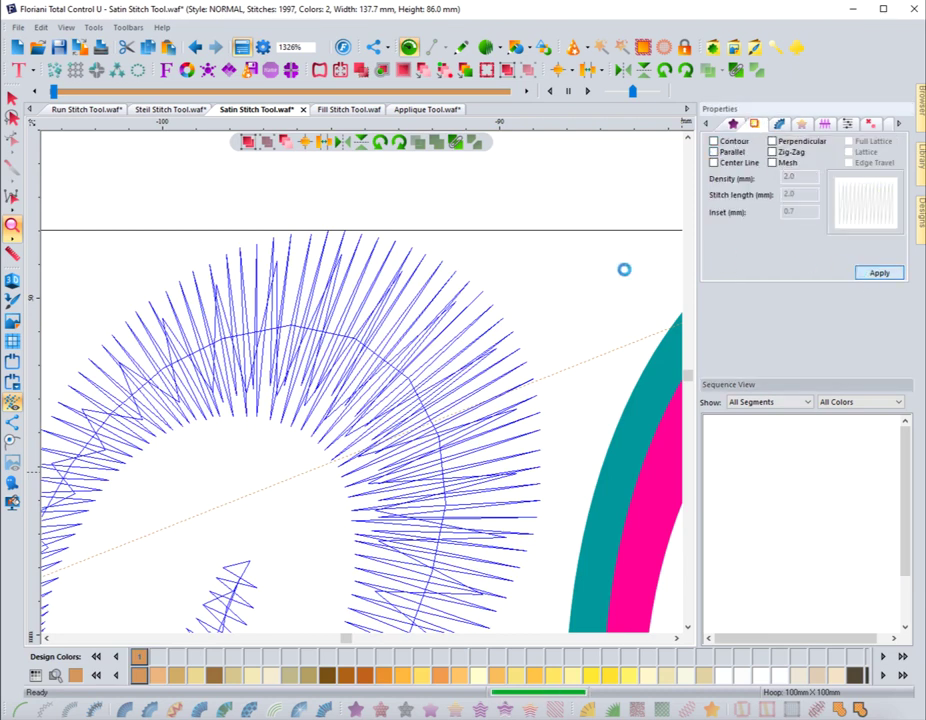
- Turn off short stitches for the curled heart's right-hand satin path and apply the change
click(12, 97)
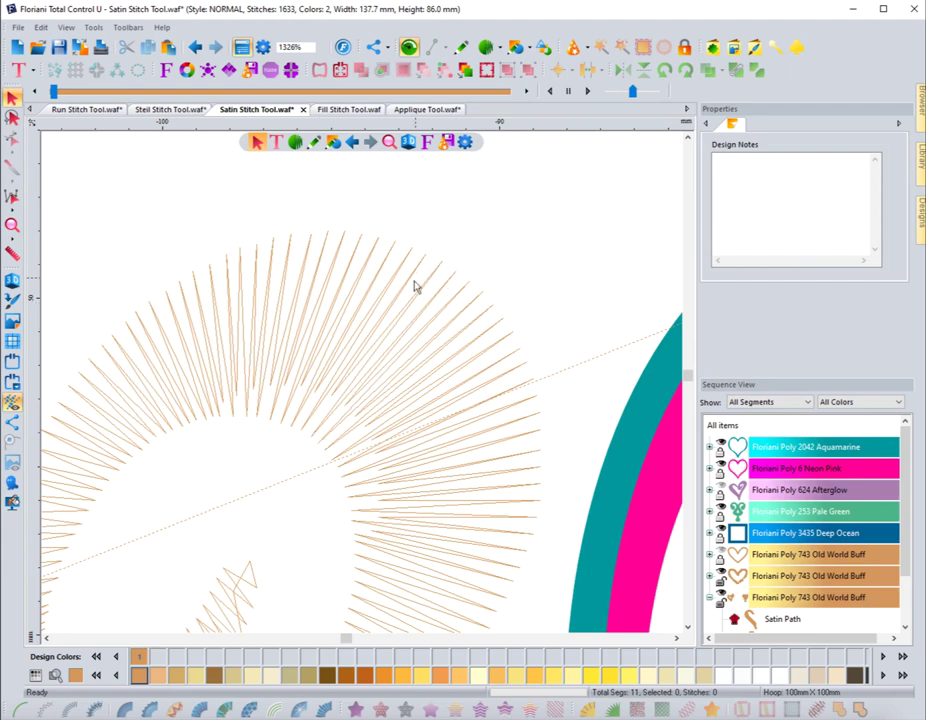
click(401, 250)
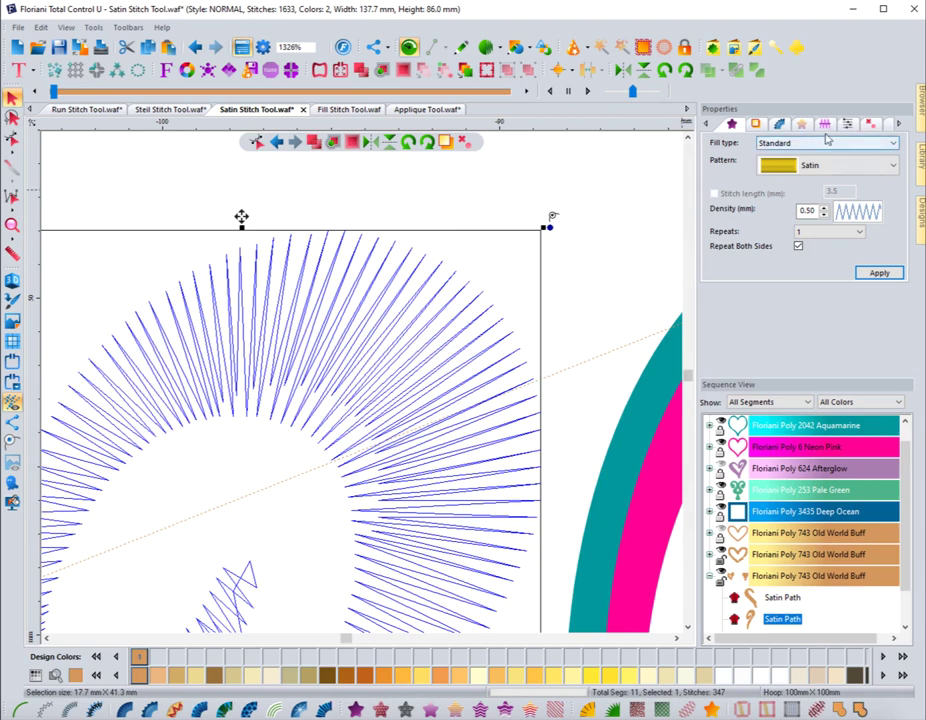
click(898, 126)
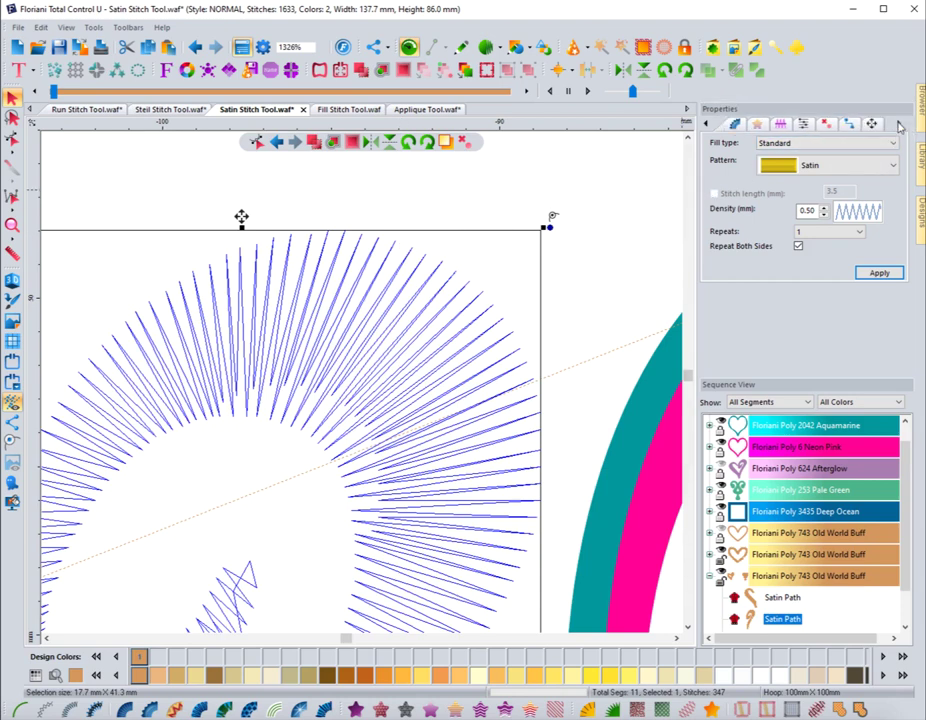
click(848, 124)
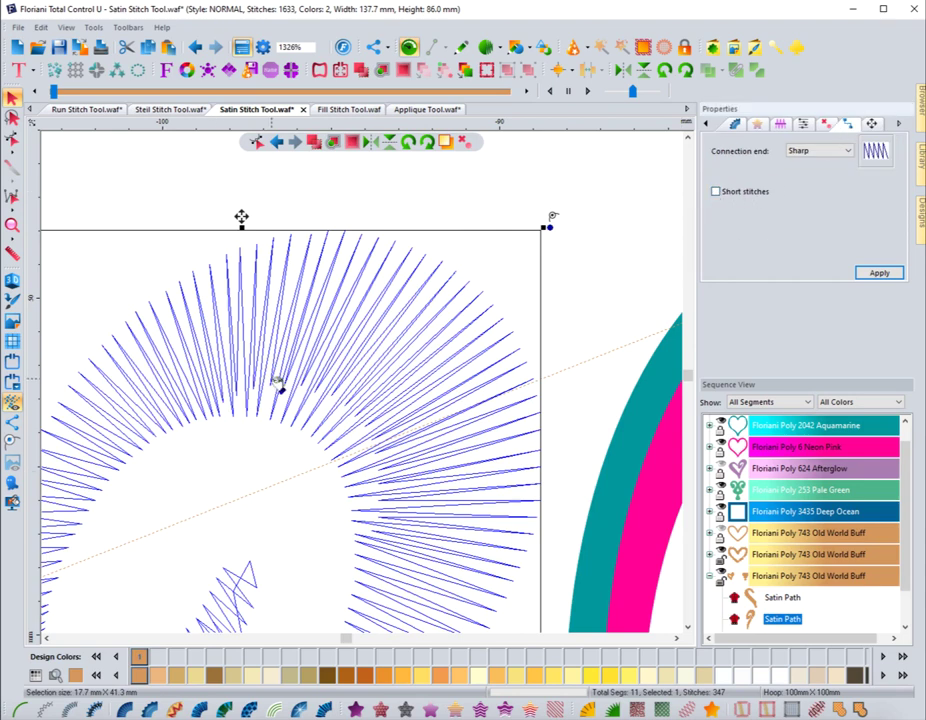
click(879, 273)
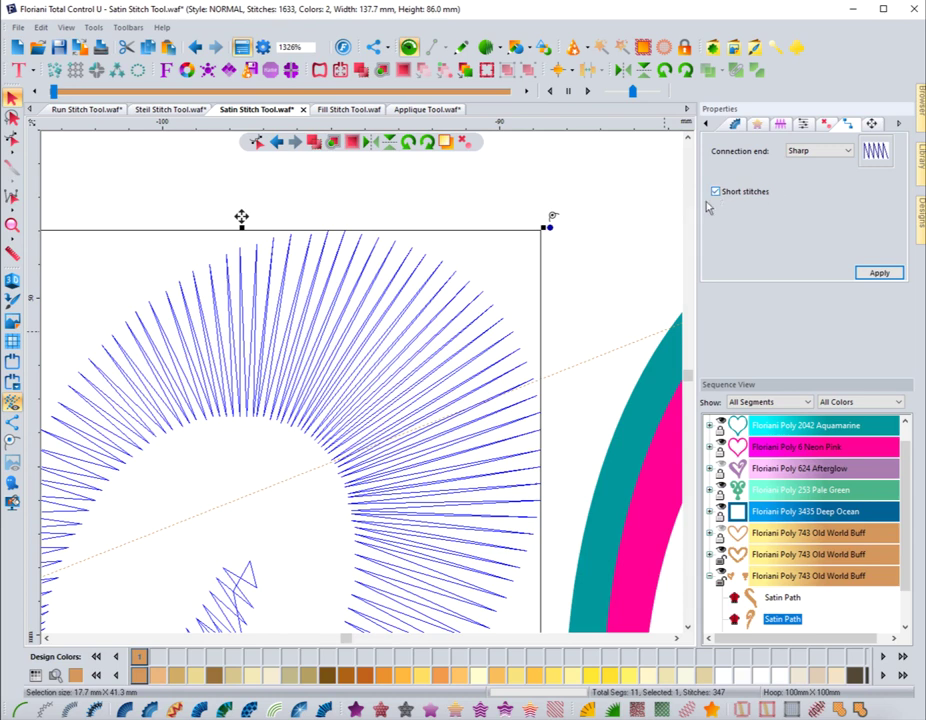
- Apply short stitches to the curled heart's right-hand satin path again, deselect it, and show the whole design
click(862, 272)
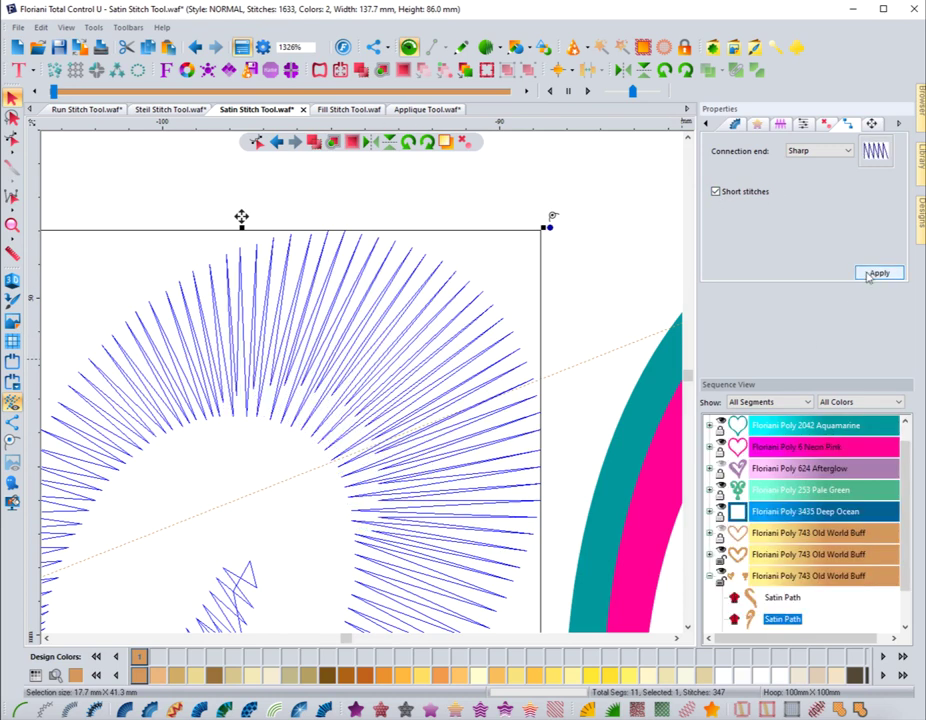
click(533, 200)
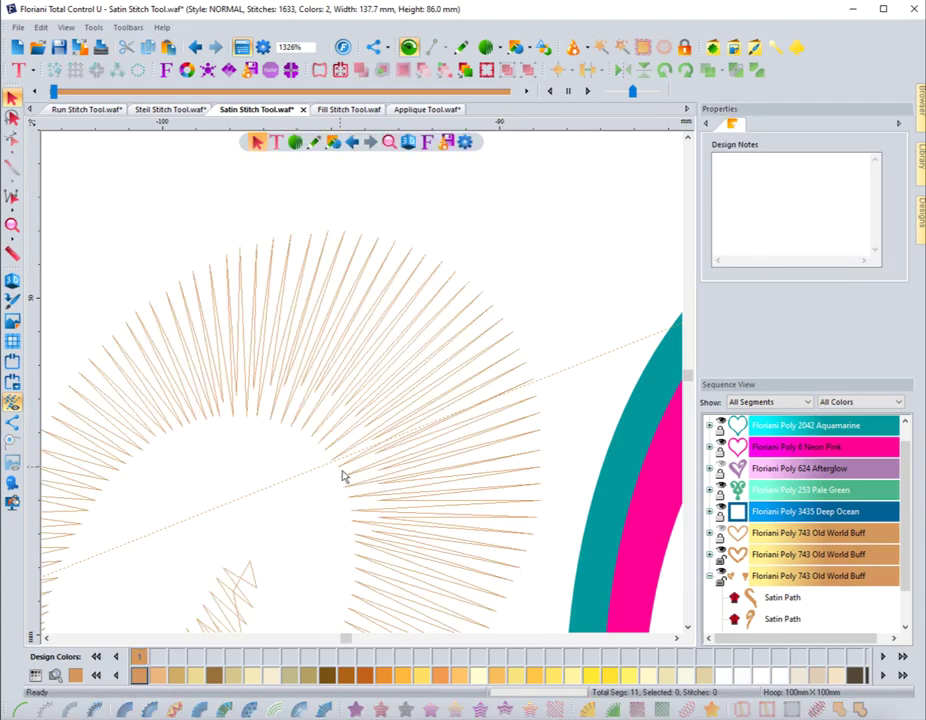
click(220, 428)
click(149, 217)
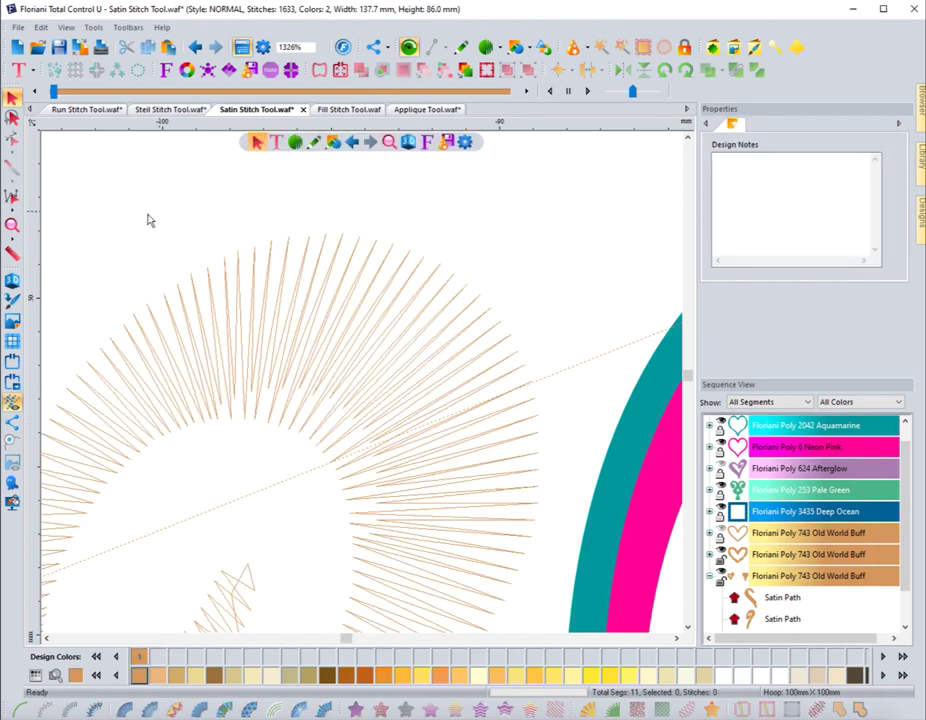
key(0)
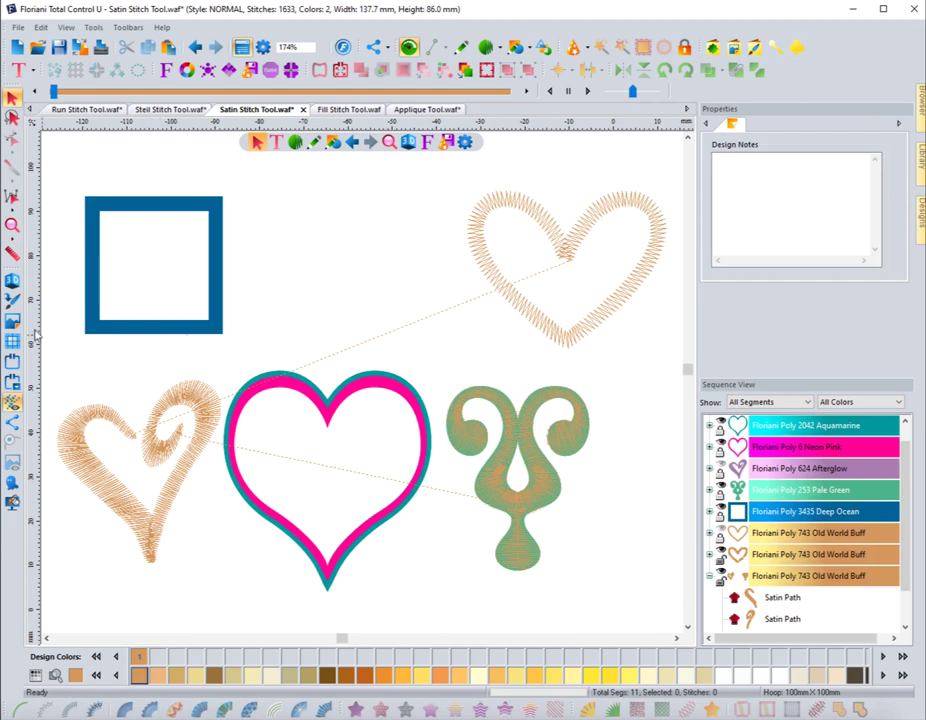
- Turn on the 3D stitch display and zoom in on the selected plain satin heart above the green scroll ornament
click(12, 281)
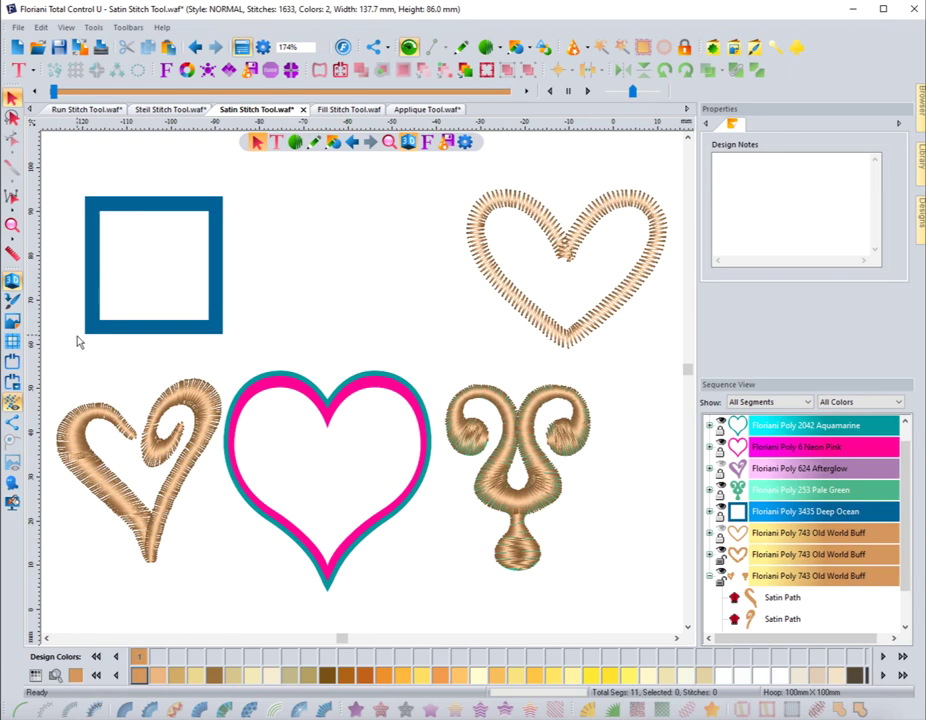
click(177, 395)
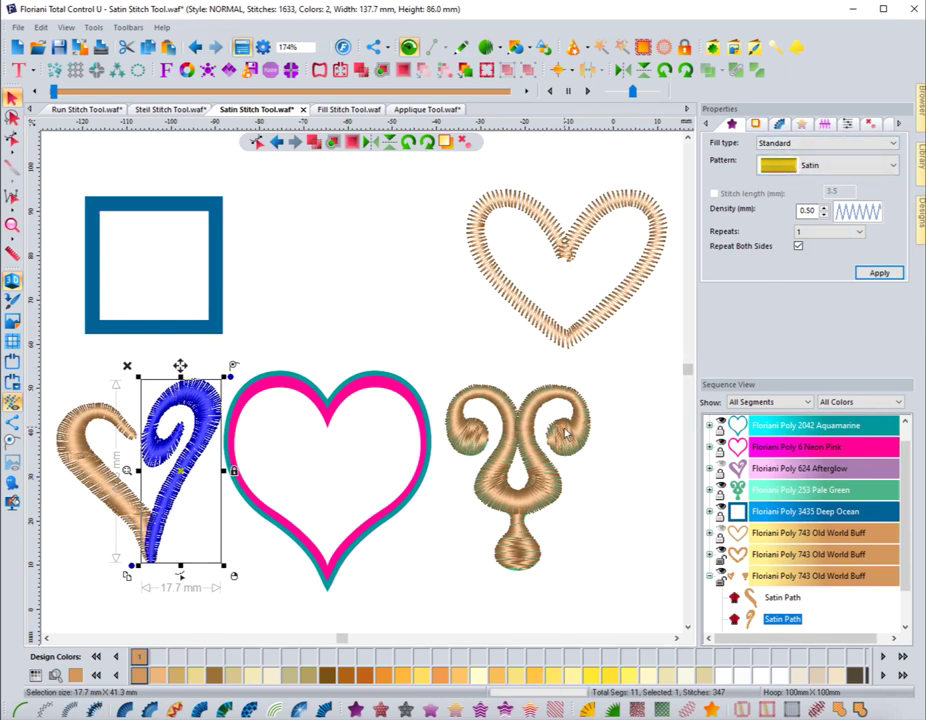
click(520, 320)
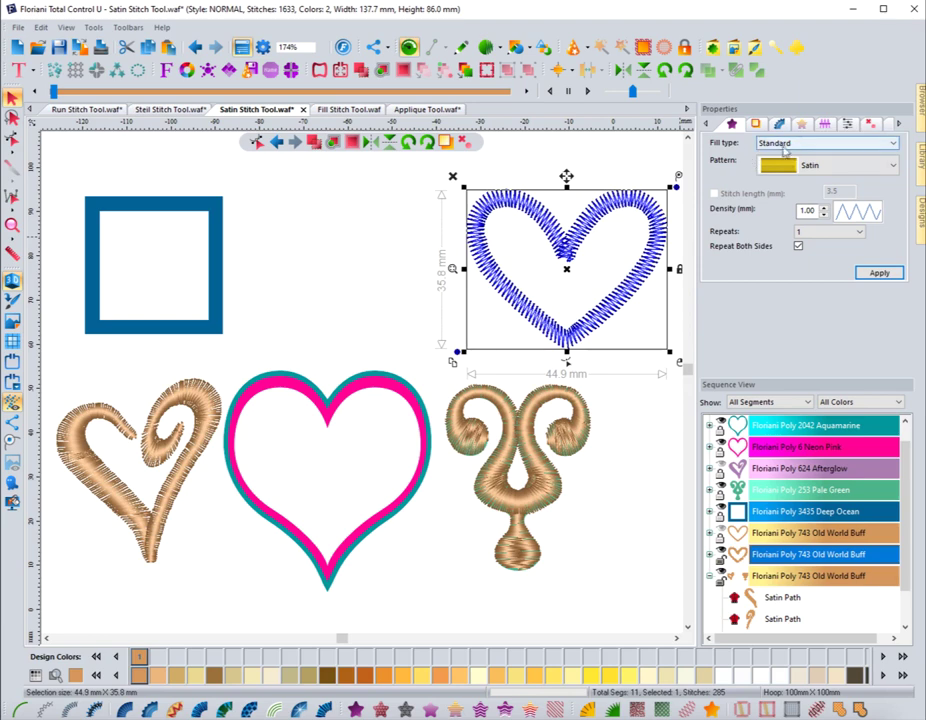
key(z)
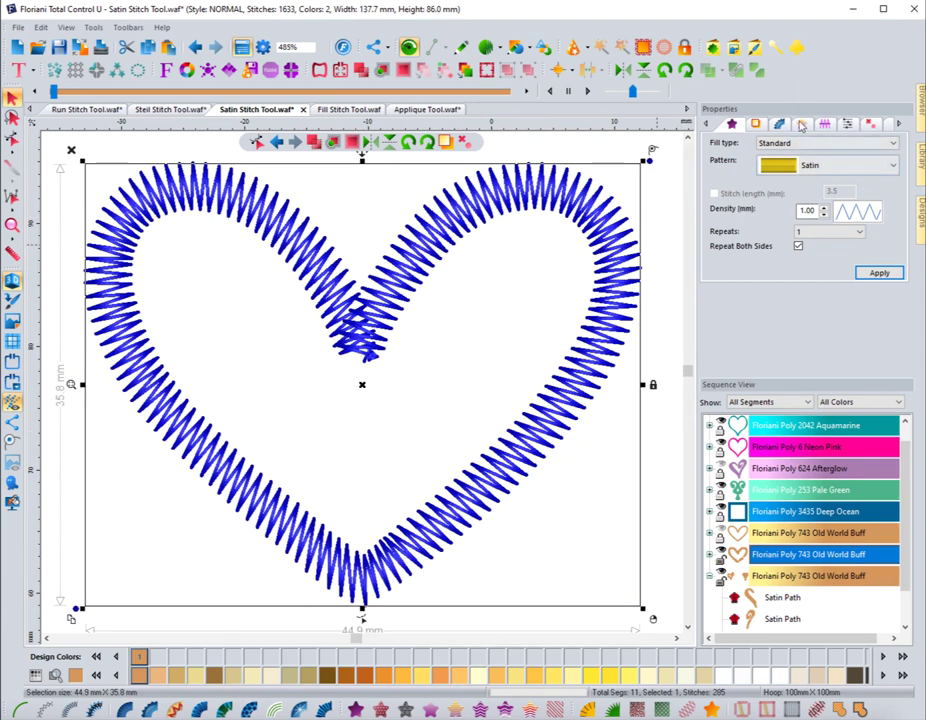
- Clear the selection to view the magnified heart's 3D stitches around its inner point, and select the heart again
mouse_move(57, 92)
mouse_down()
mouse_move(505, 92)
mouse_move(49, 95)
mouse_up()
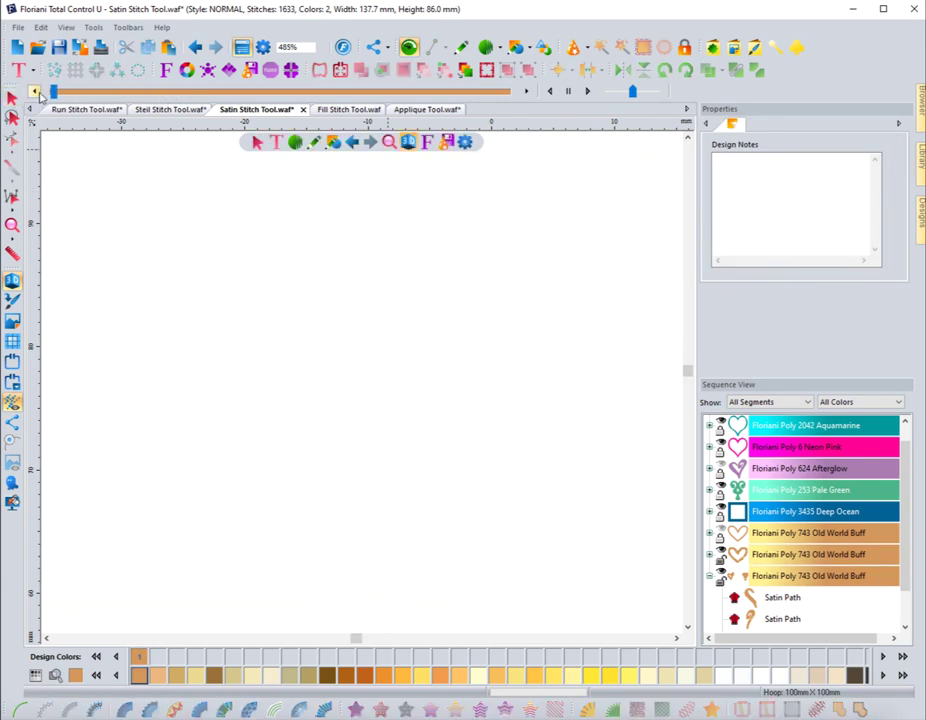
click(12, 97)
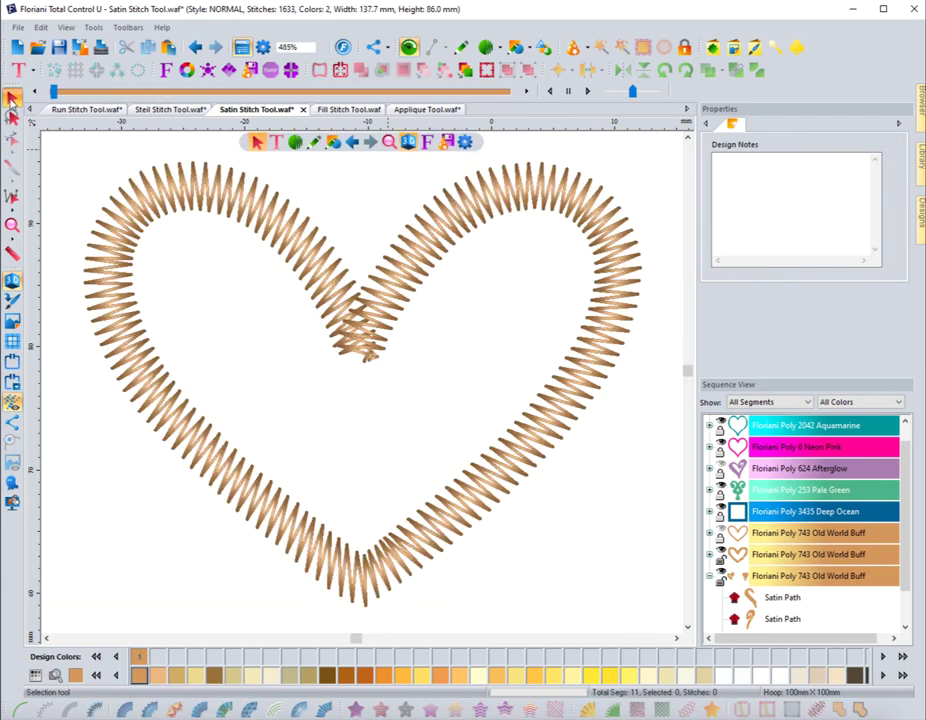
click(372, 364)
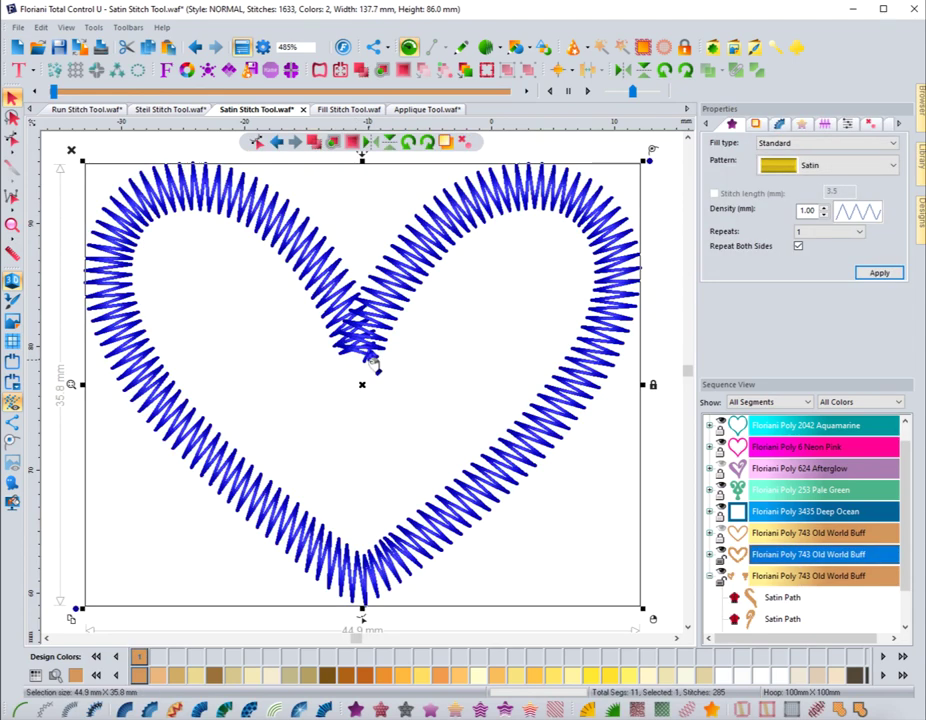